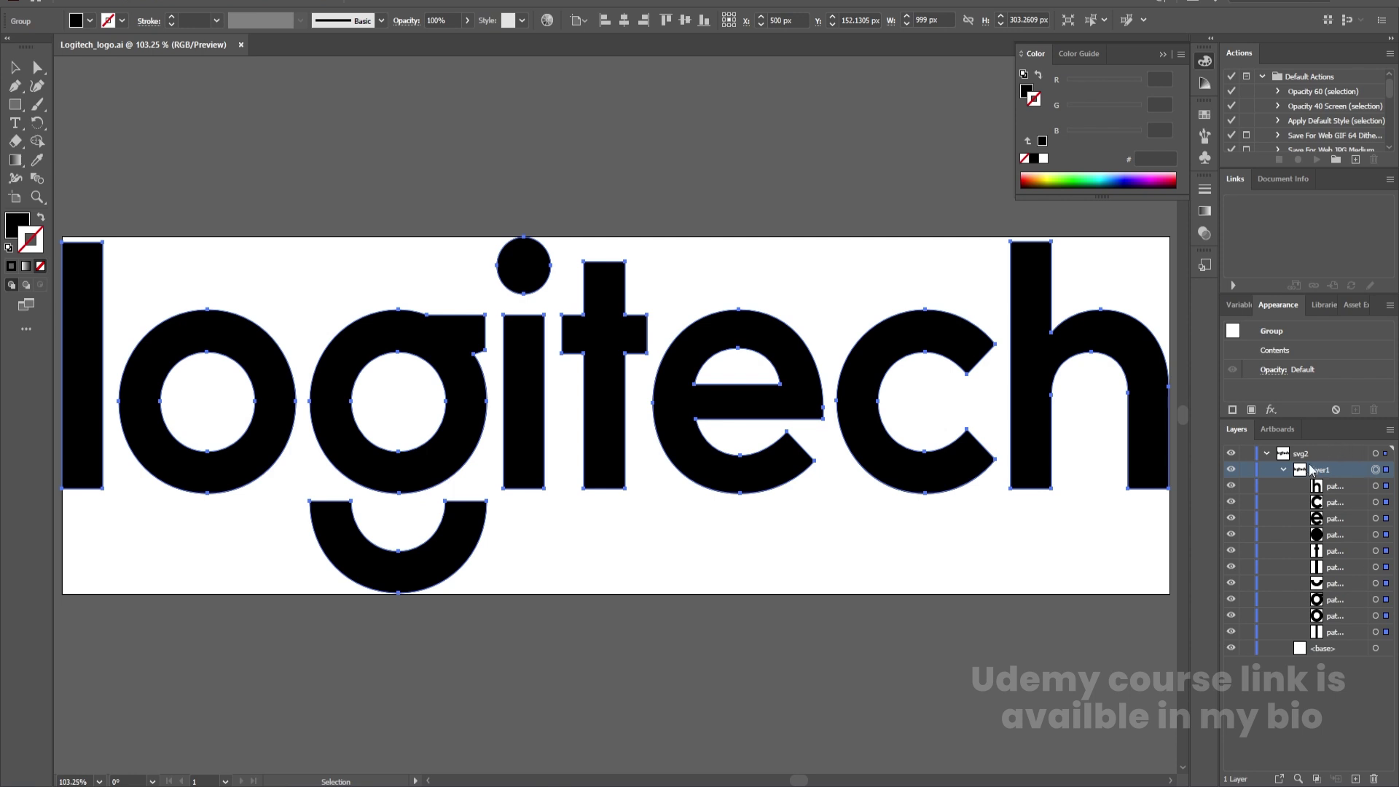
# Release the letter paths inside layer1 to separate layers as a sequence.
pyautogui.click(1376, 471)
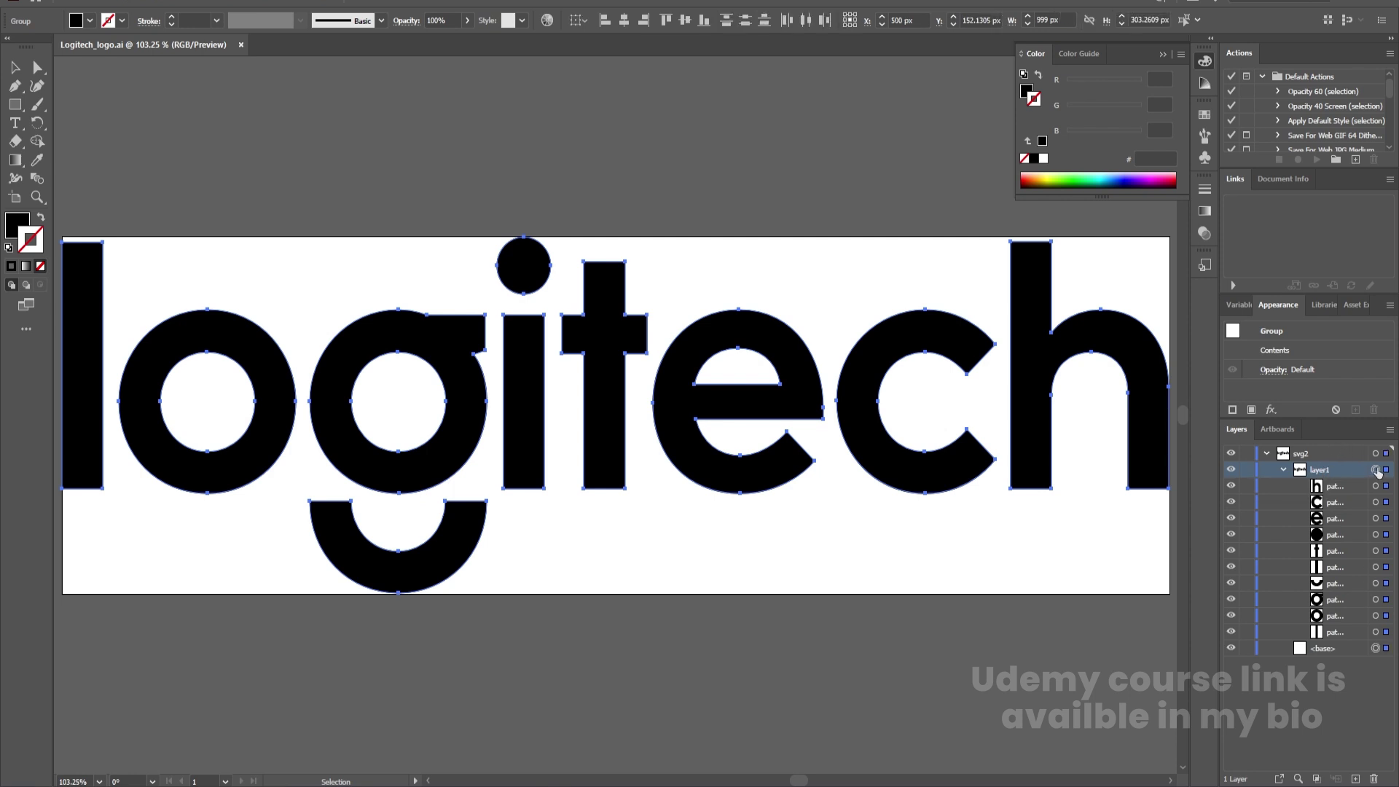
pyautogui.click(1389, 431)
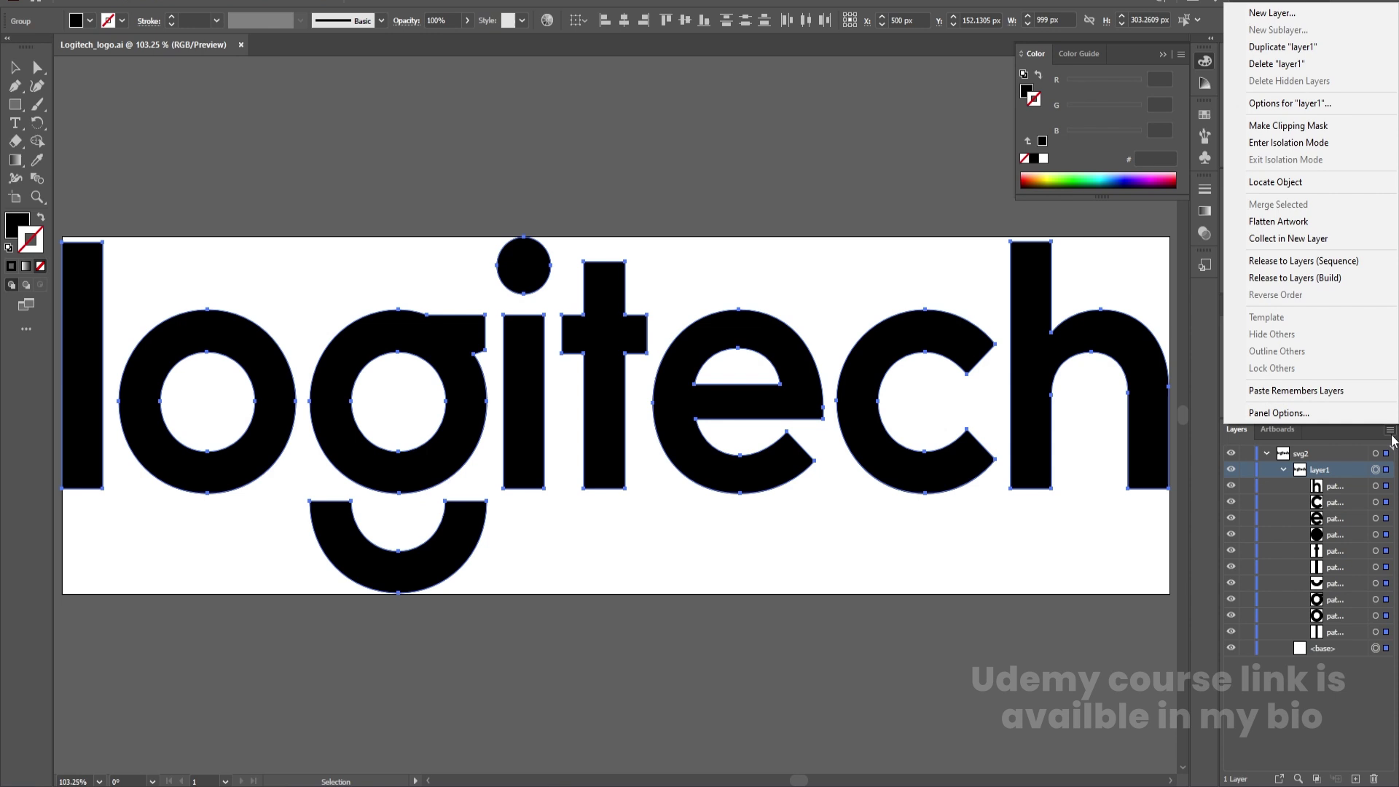
pyautogui.click(1288, 262)
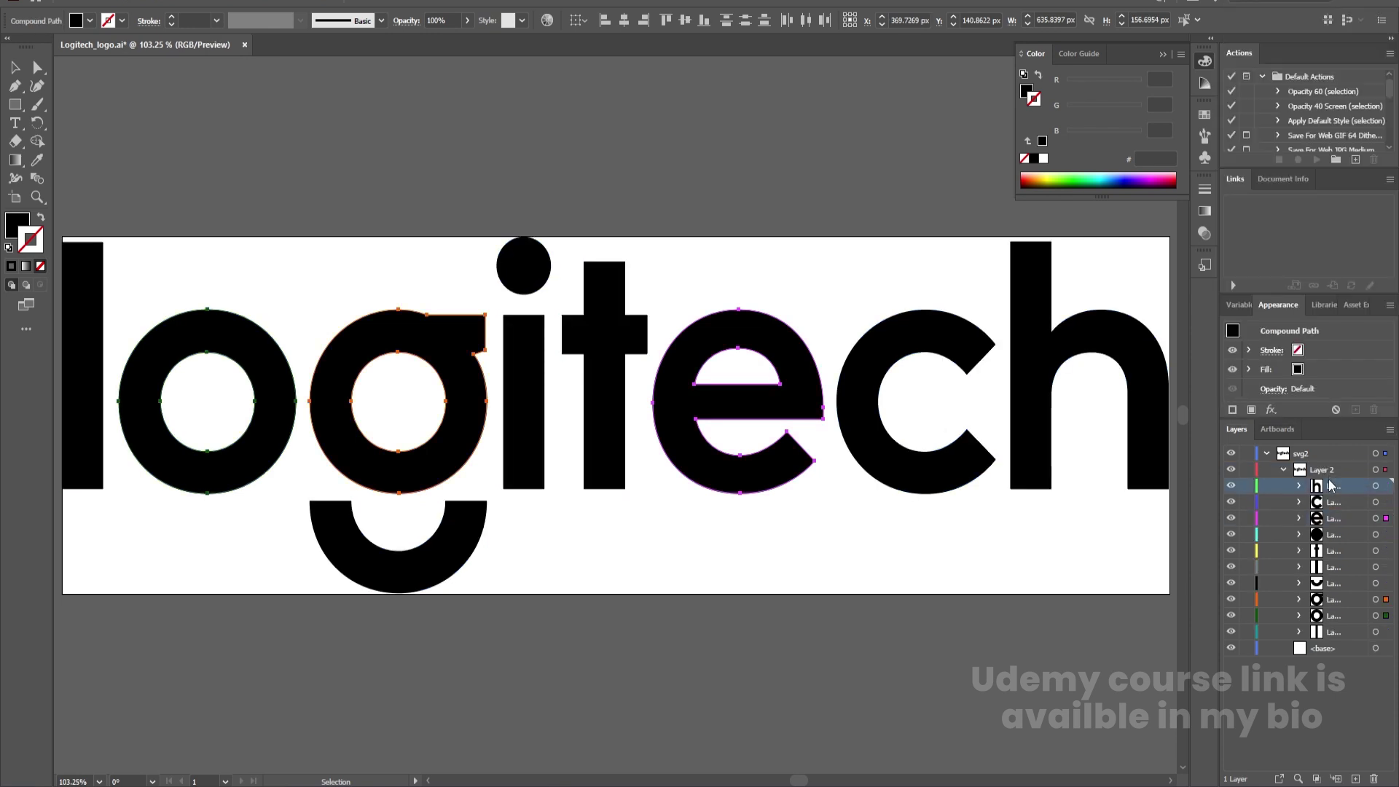
# Move Layer 3 through Layer 12 out of svg2 to the top level and delete the svg2 layer.
pyautogui.keyDown('shift'); pyautogui.click(1342, 632); pyautogui.keyUp('shift')
pyautogui.moveTo(1343, 632); pyautogui.dragTo(1322, 719)
pyautogui.click(1317, 455)
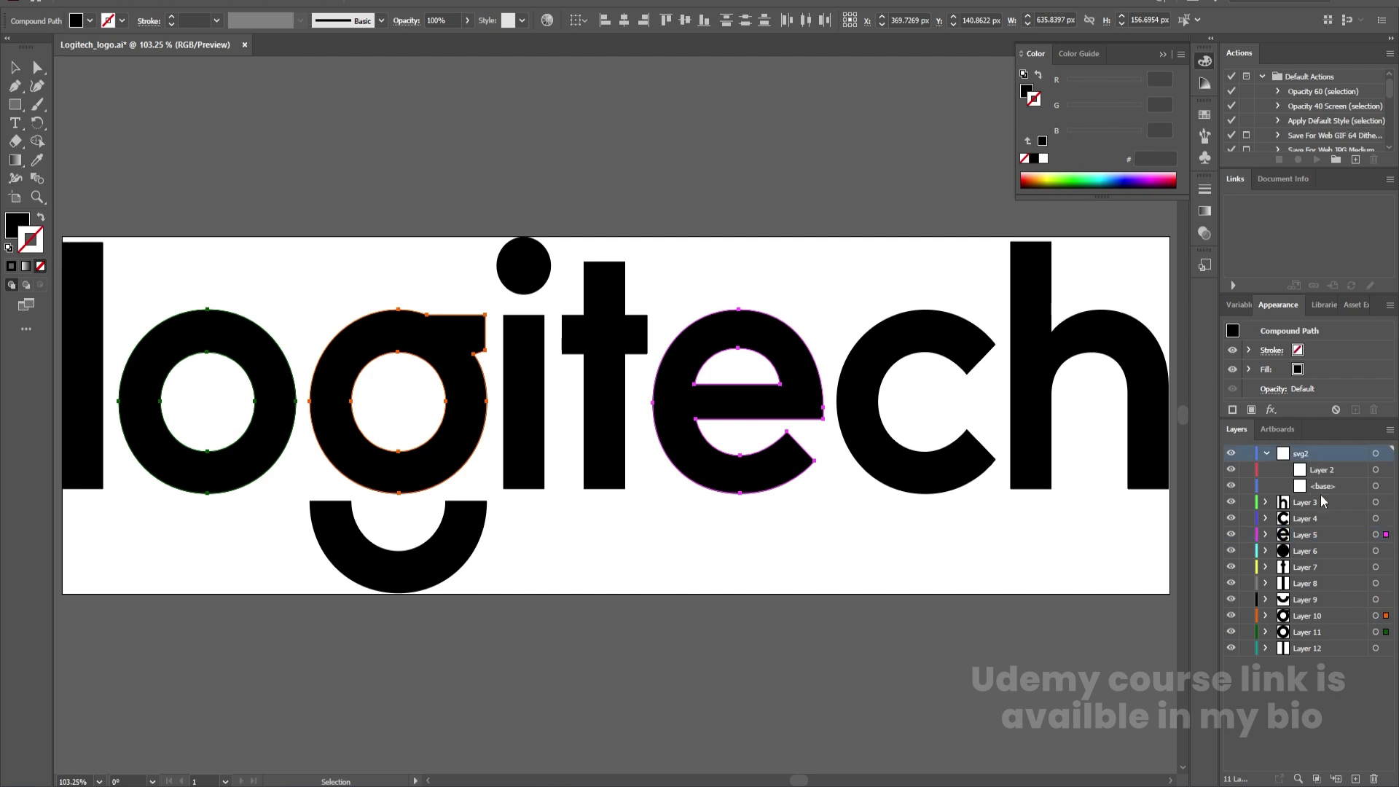
pyautogui.click(1375, 779)
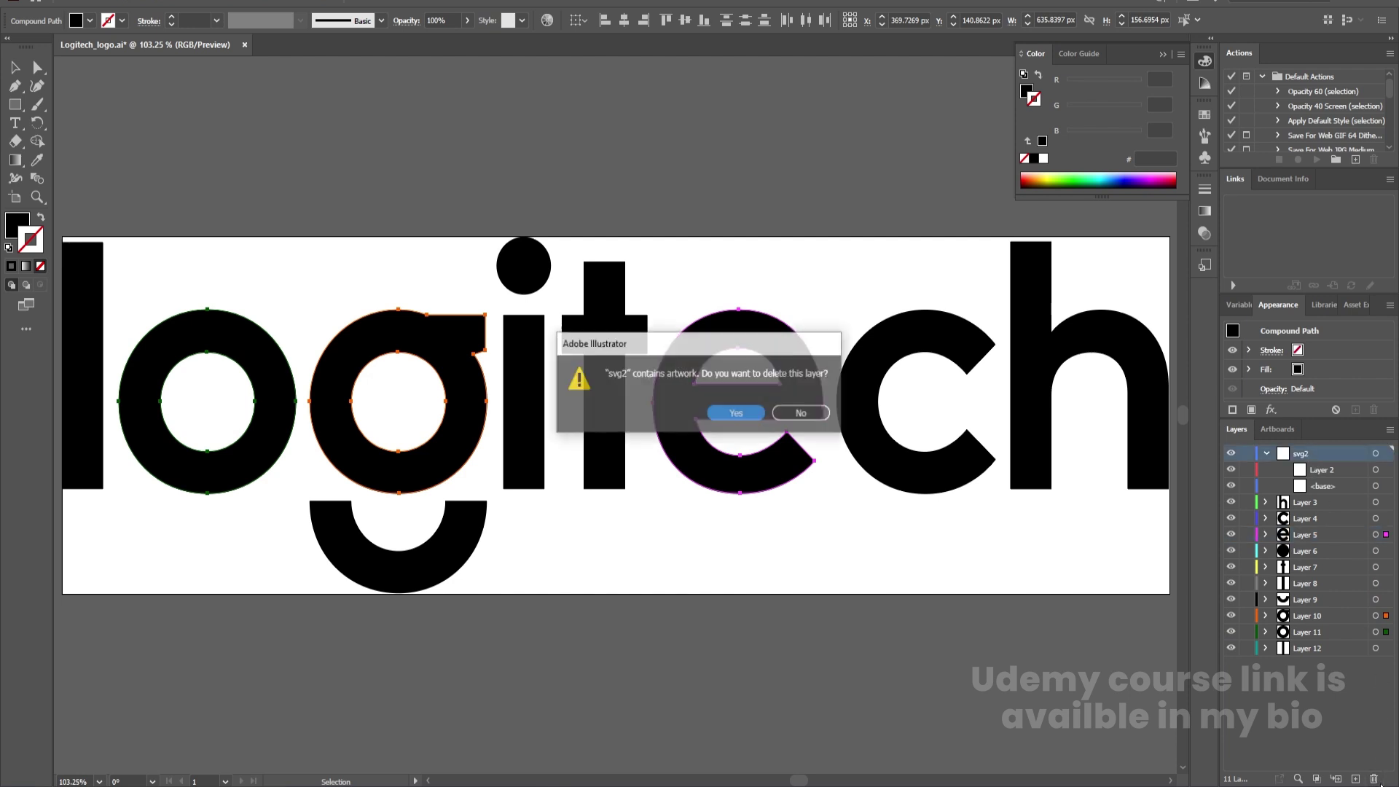
pyautogui.click(738, 414)
# Try to save the illustration under its current file name.
pyautogui.hotkey('ctrl', 's')
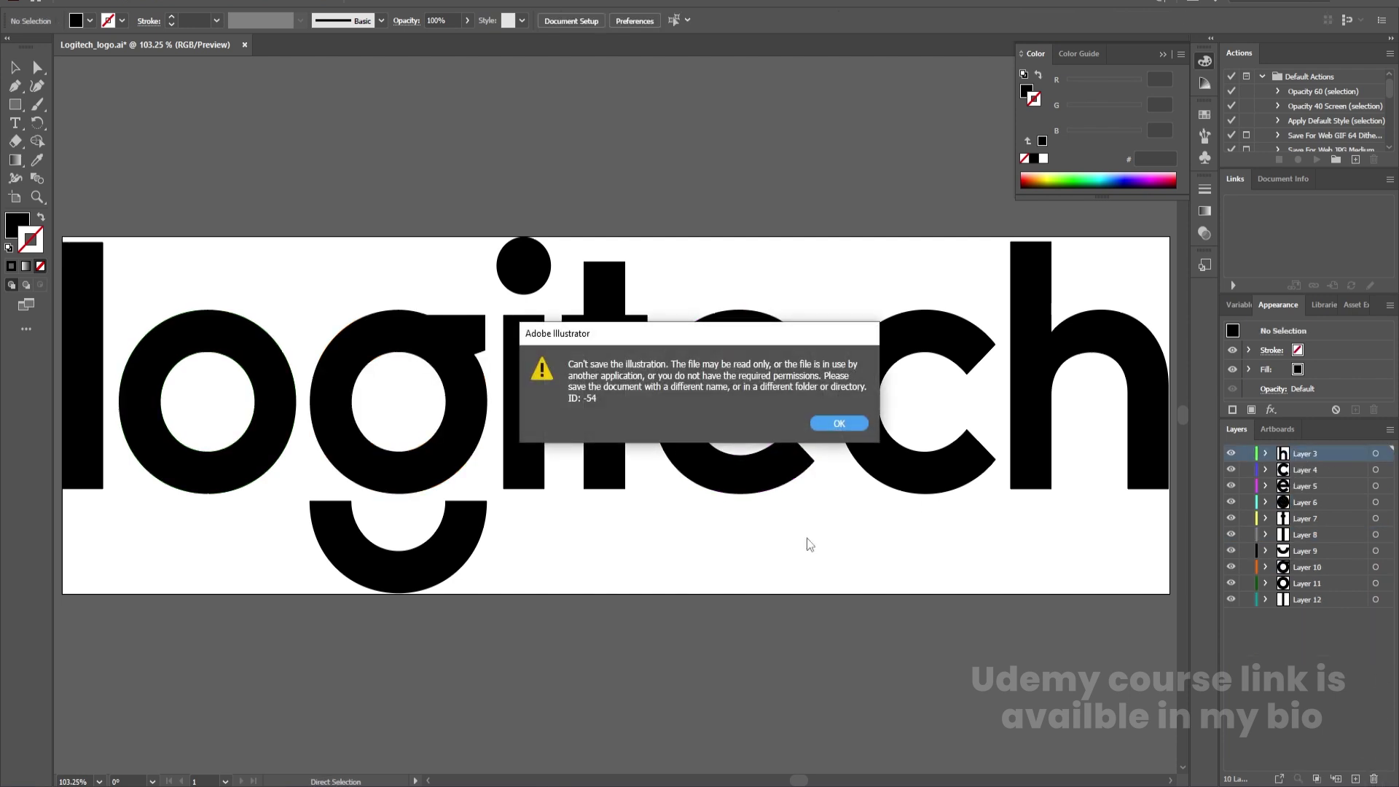
pyautogui.click(830, 426)
pyautogui.hotkey('ctrl', 's')
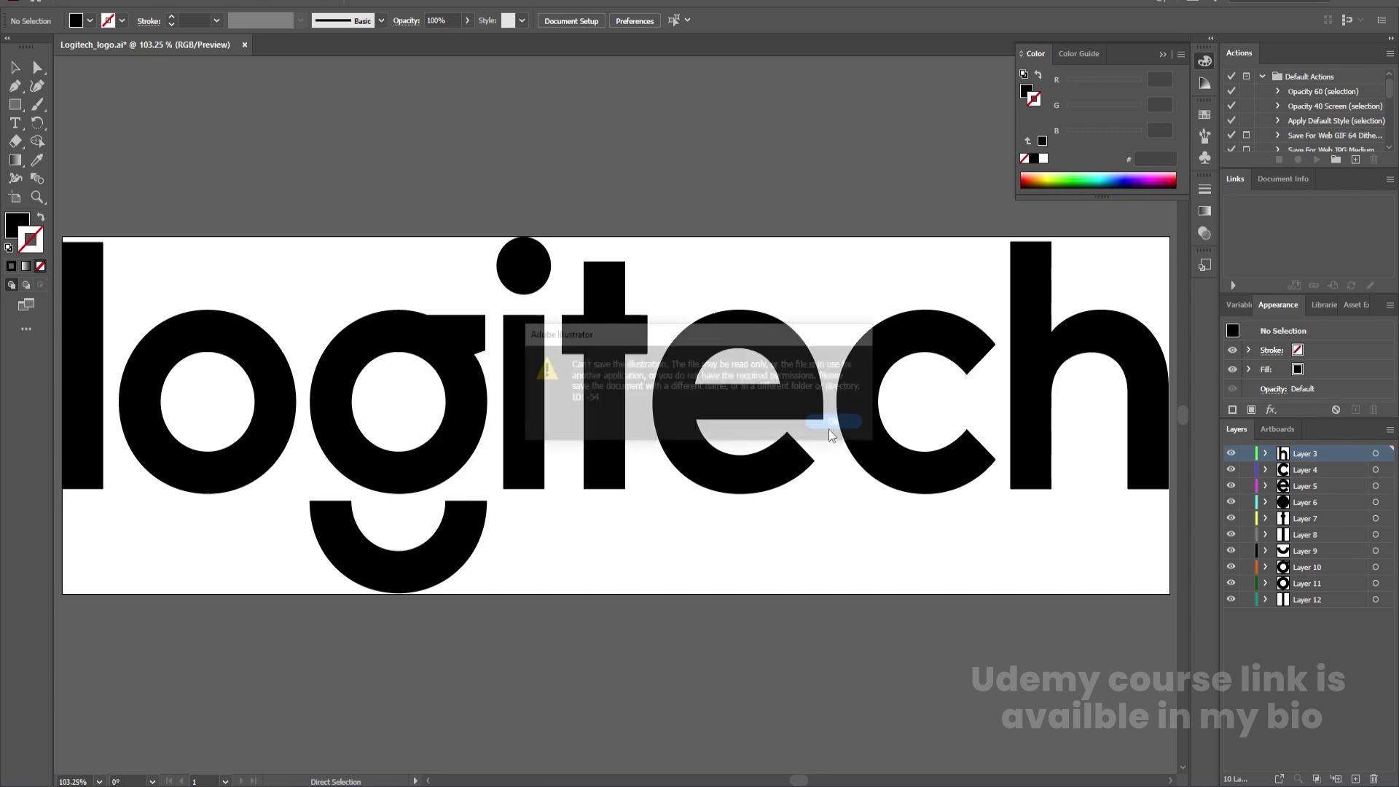
pyautogui.click(836, 424)
# Save the illustration on the computer as a new Illustrator file named New Logo.
pyautogui.hotkey('ctrl', 'shift', 's')
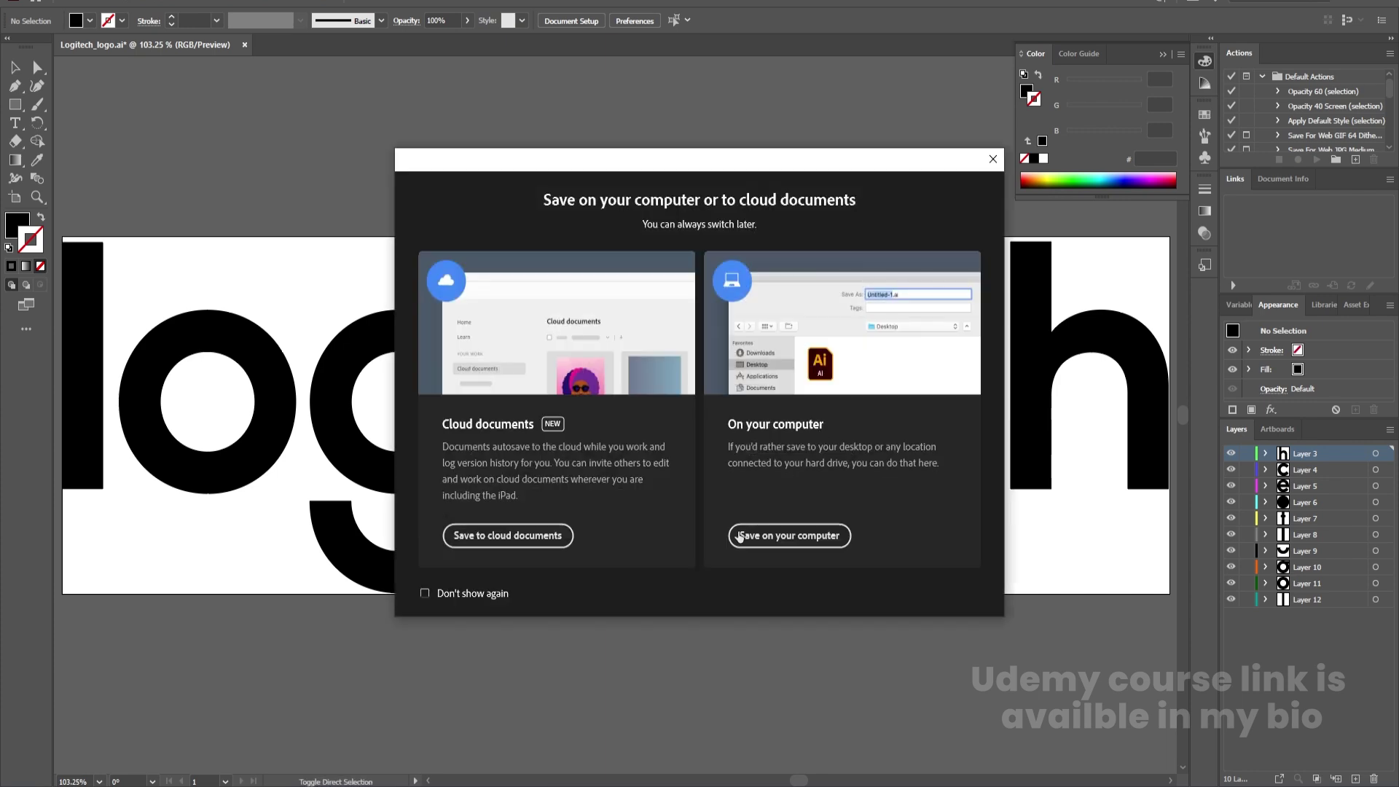
pyautogui.click(765, 548)
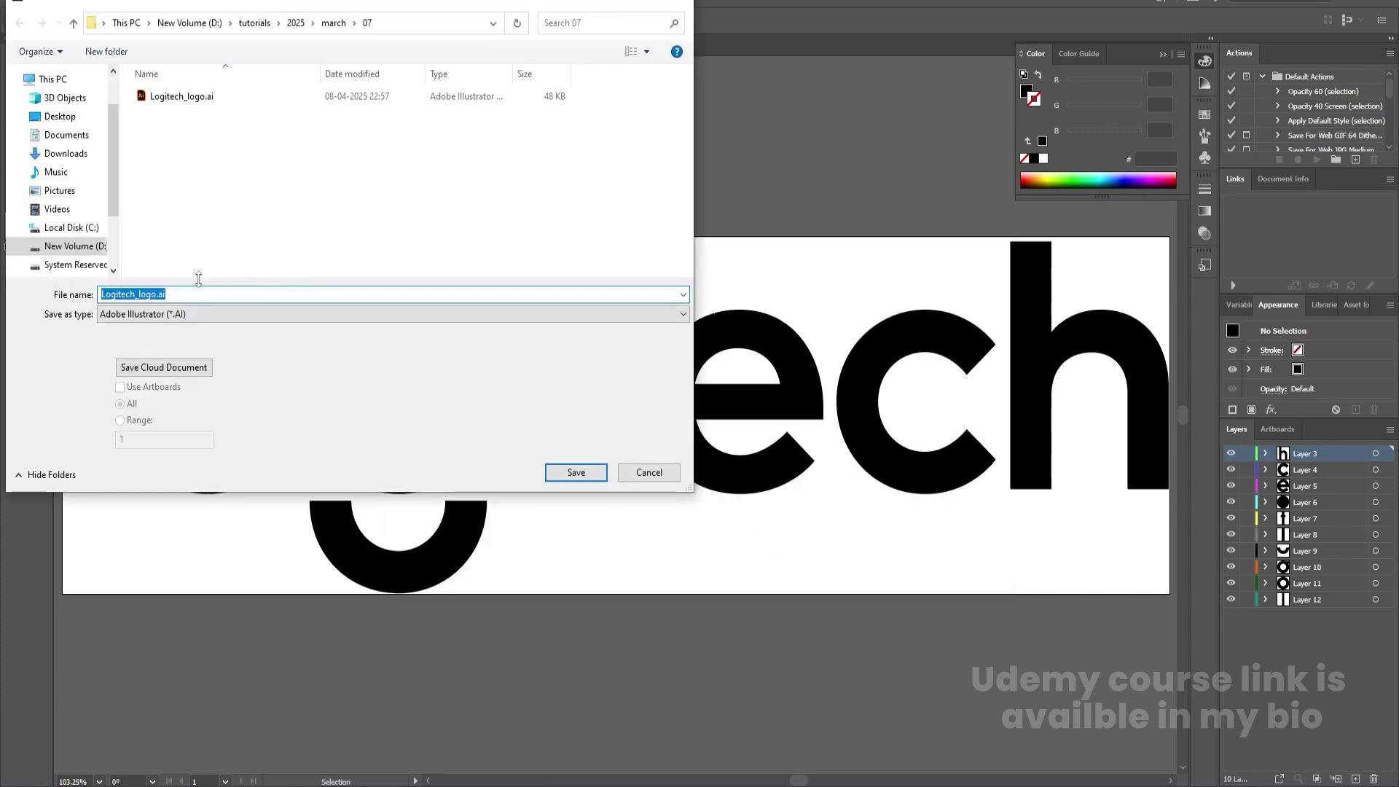
pyautogui.write('New ')
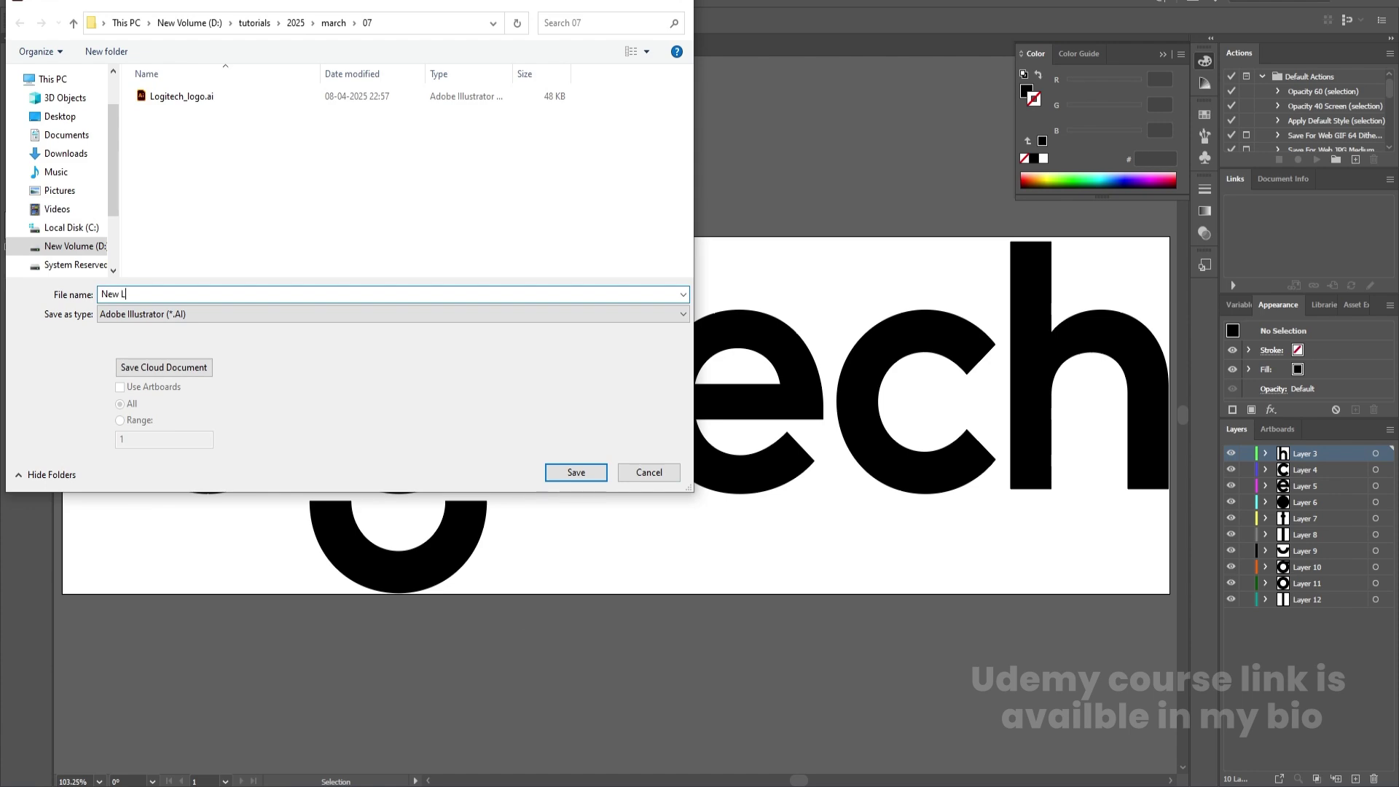
pyautogui.write('Logo')
pyautogui.press('Return')
pyautogui.press('Return')
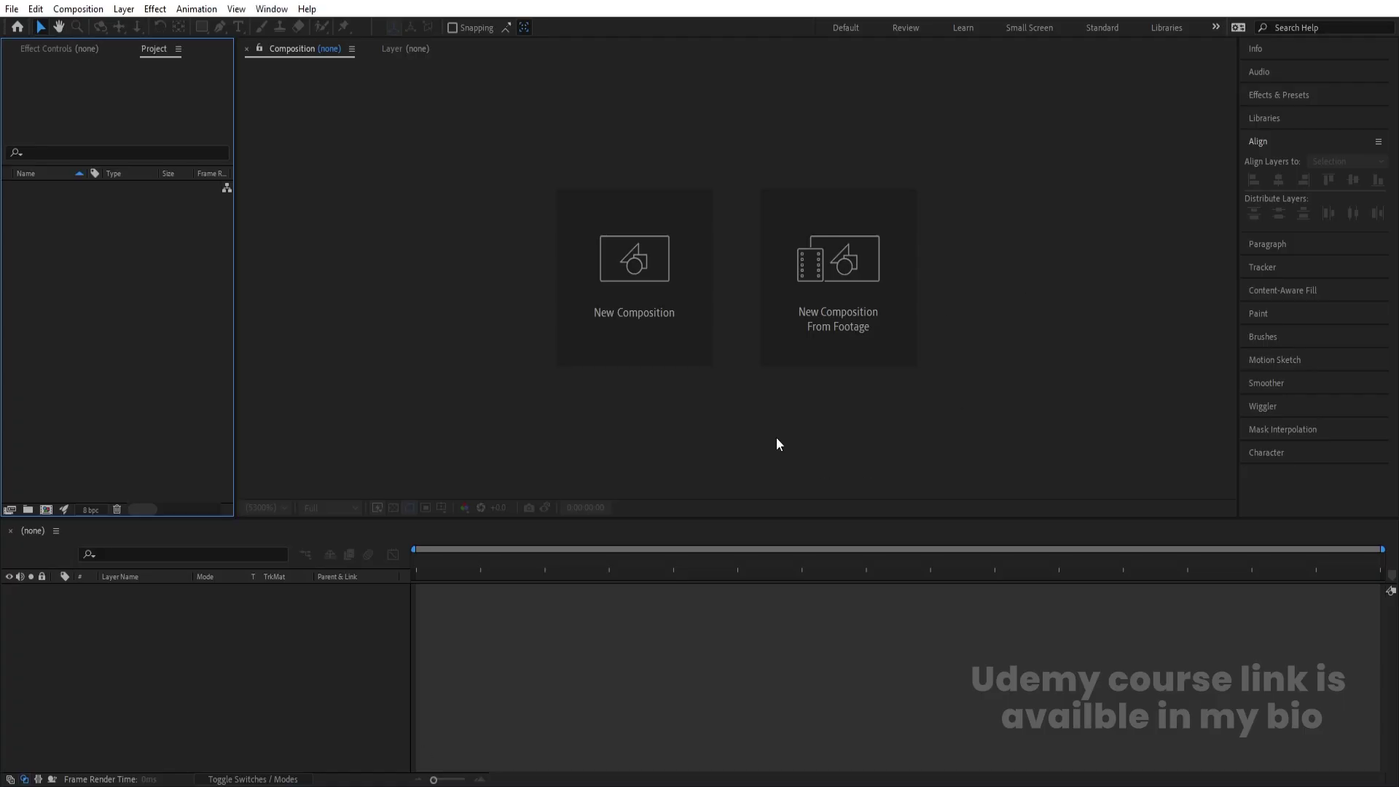
# Switch to After Effects, create a 1920 × 1080 px, 30 fps composition named Main Animation, and show its title/action safe overlay.
pyautogui.click(649, 297)
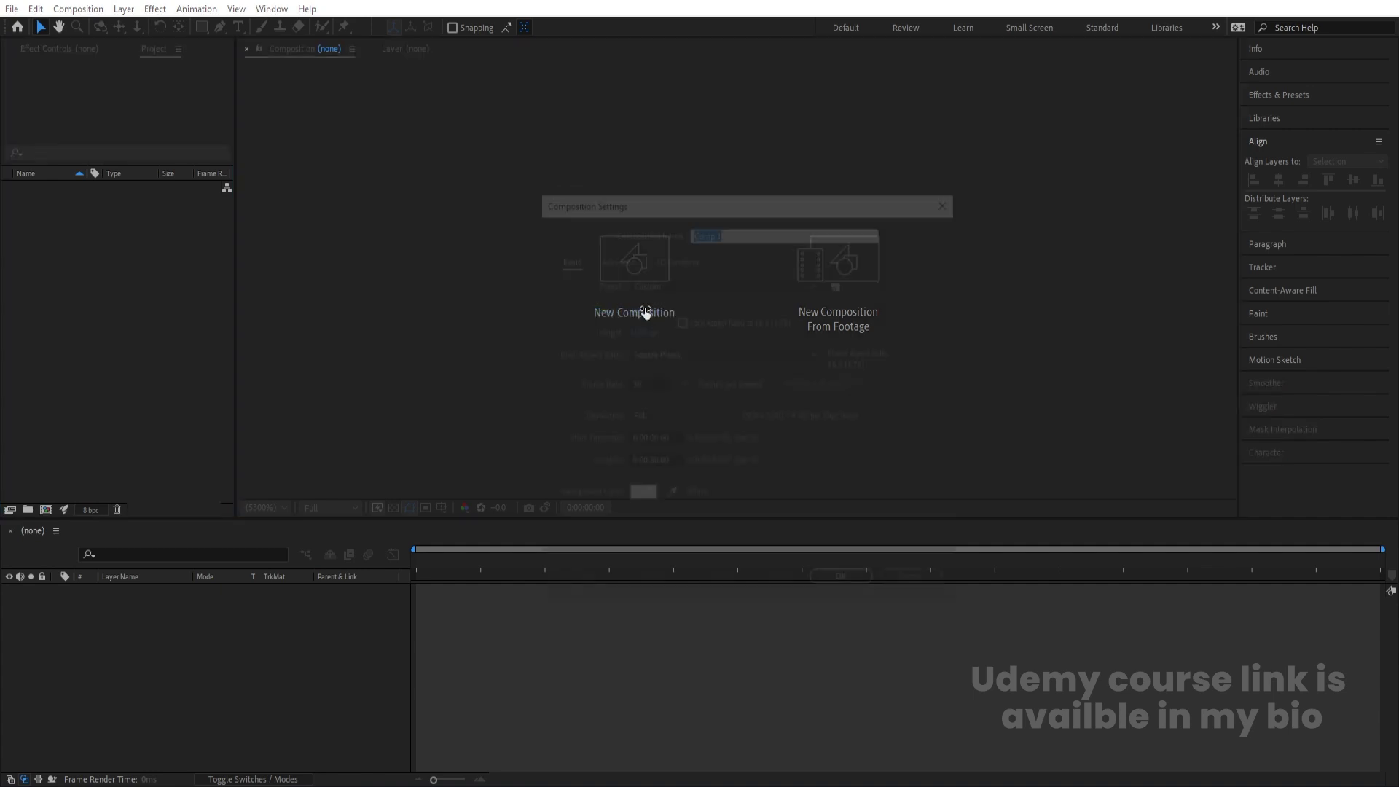
pyautogui.moveTo(674, 188); pyautogui.dragTo(656, 170)
pyautogui.write('Main Animation')
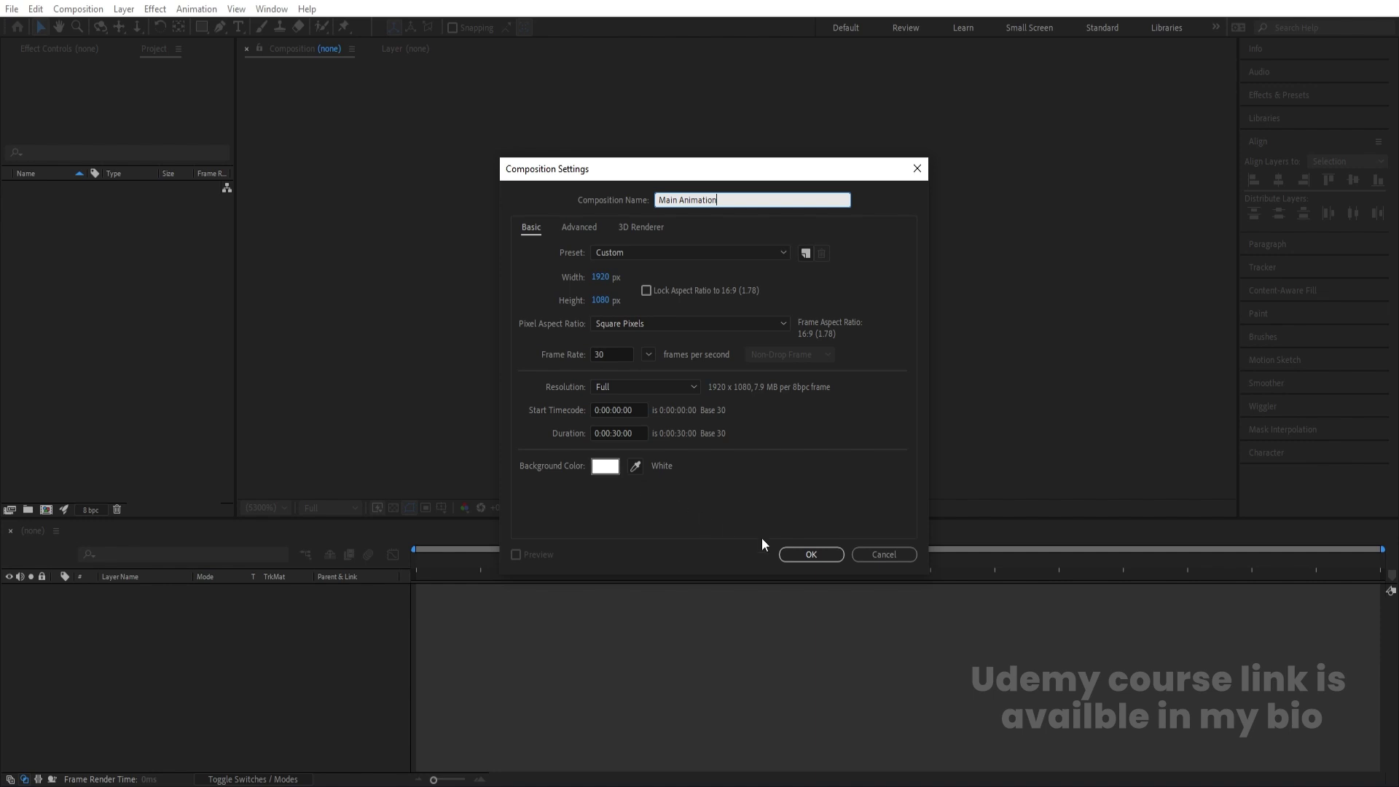
pyautogui.click(789, 554)
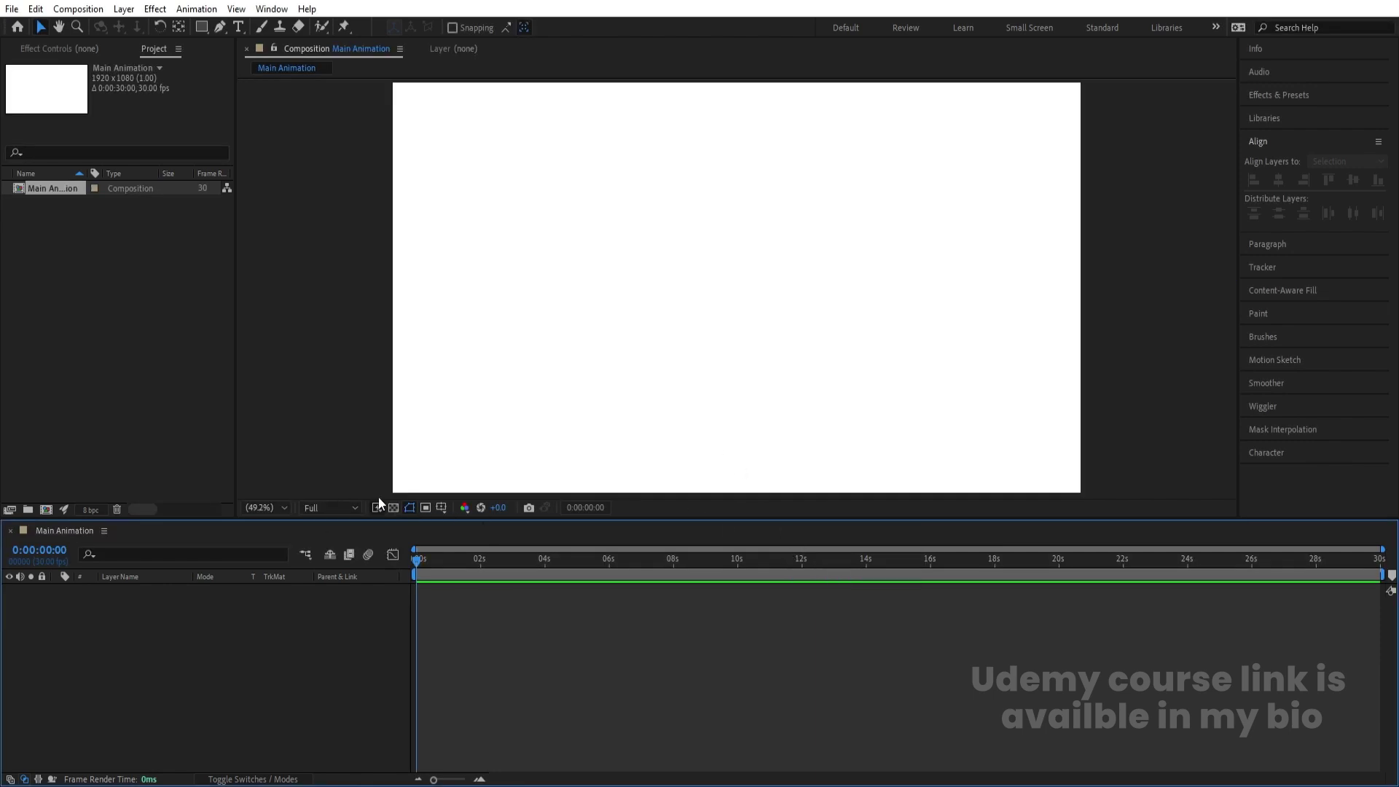
pyautogui.click(441, 508)
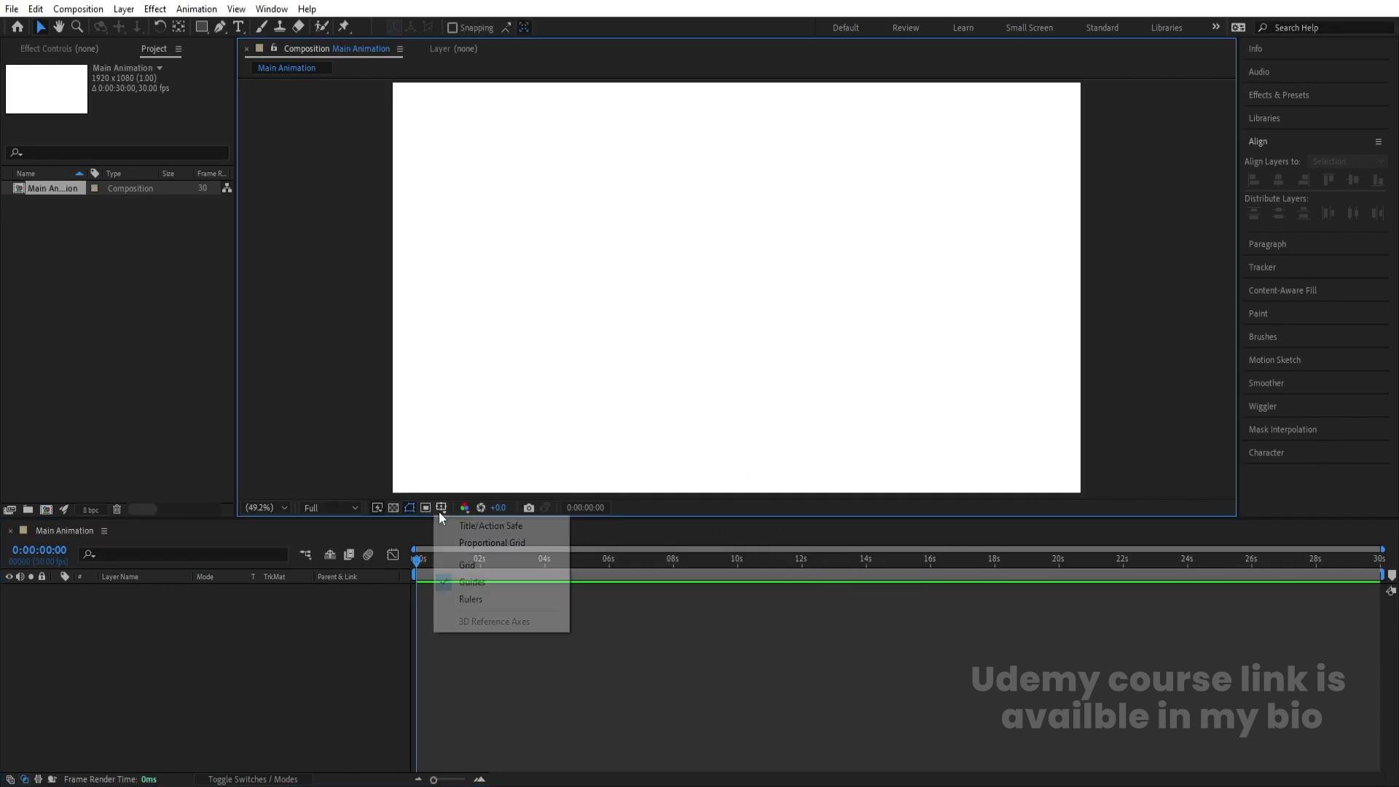
pyautogui.click(479, 526)
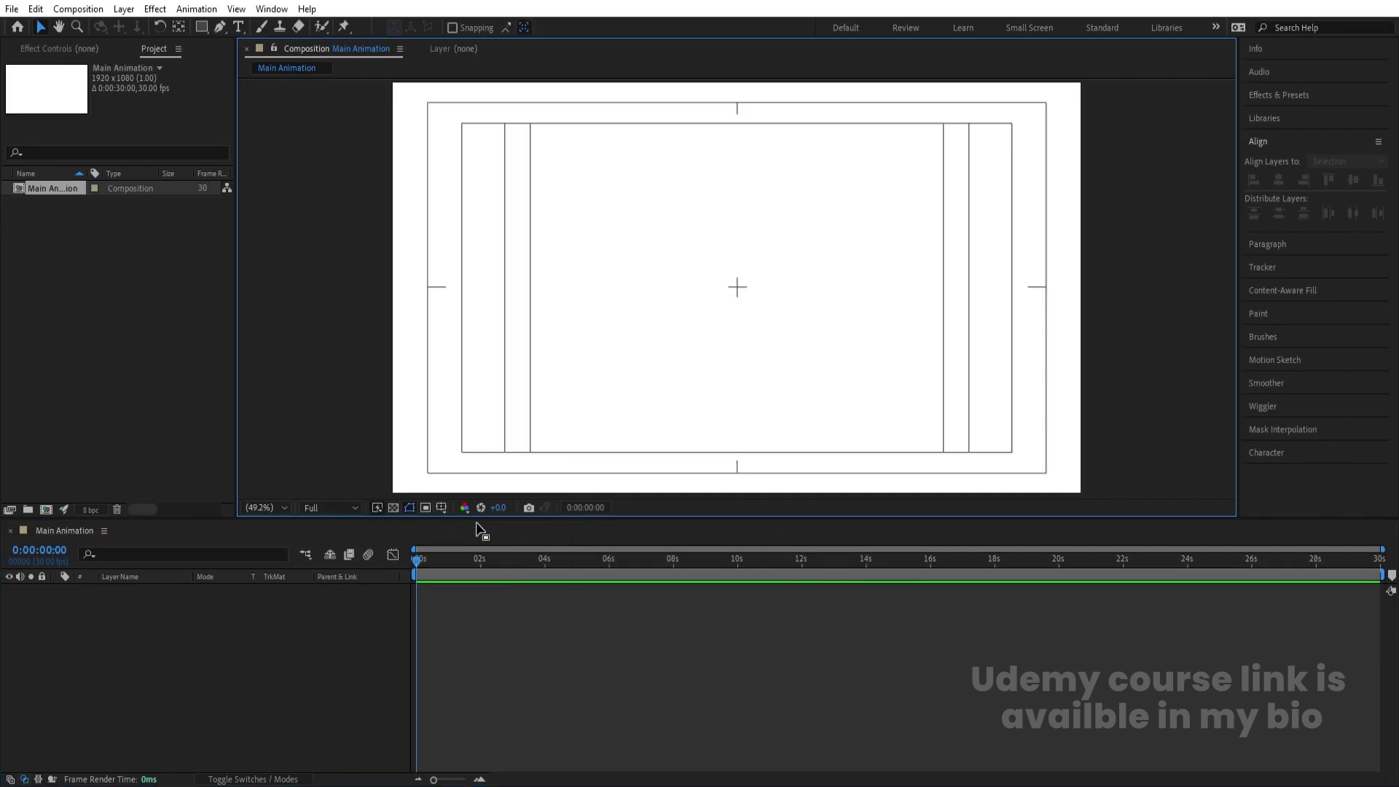
# Import New Logo.ai as Composition - Retain Layer Sizes and place the New Logo composition in the Main Animation timeline.
pyautogui.doubleClick(138, 253)
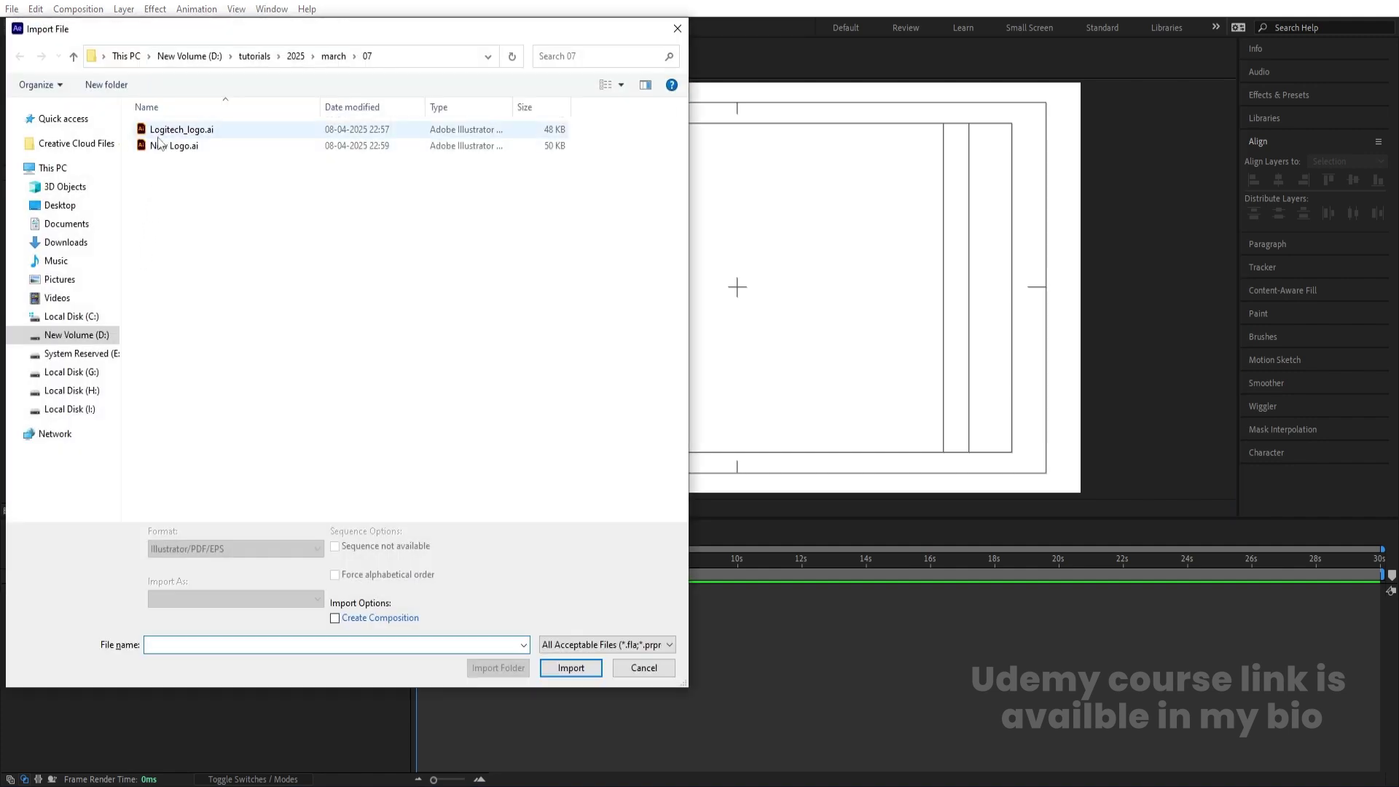
pyautogui.click(156, 151)
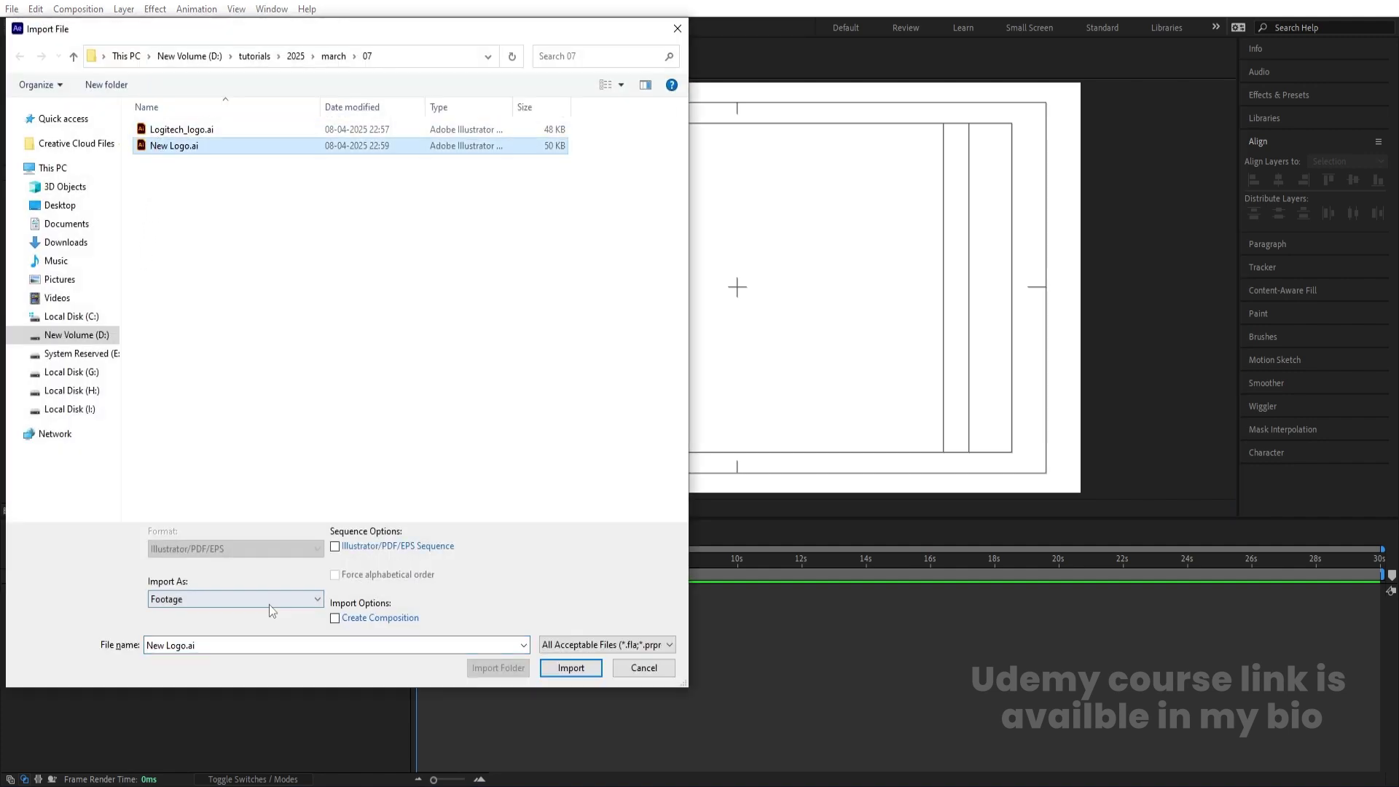
pyautogui.click(216, 600)
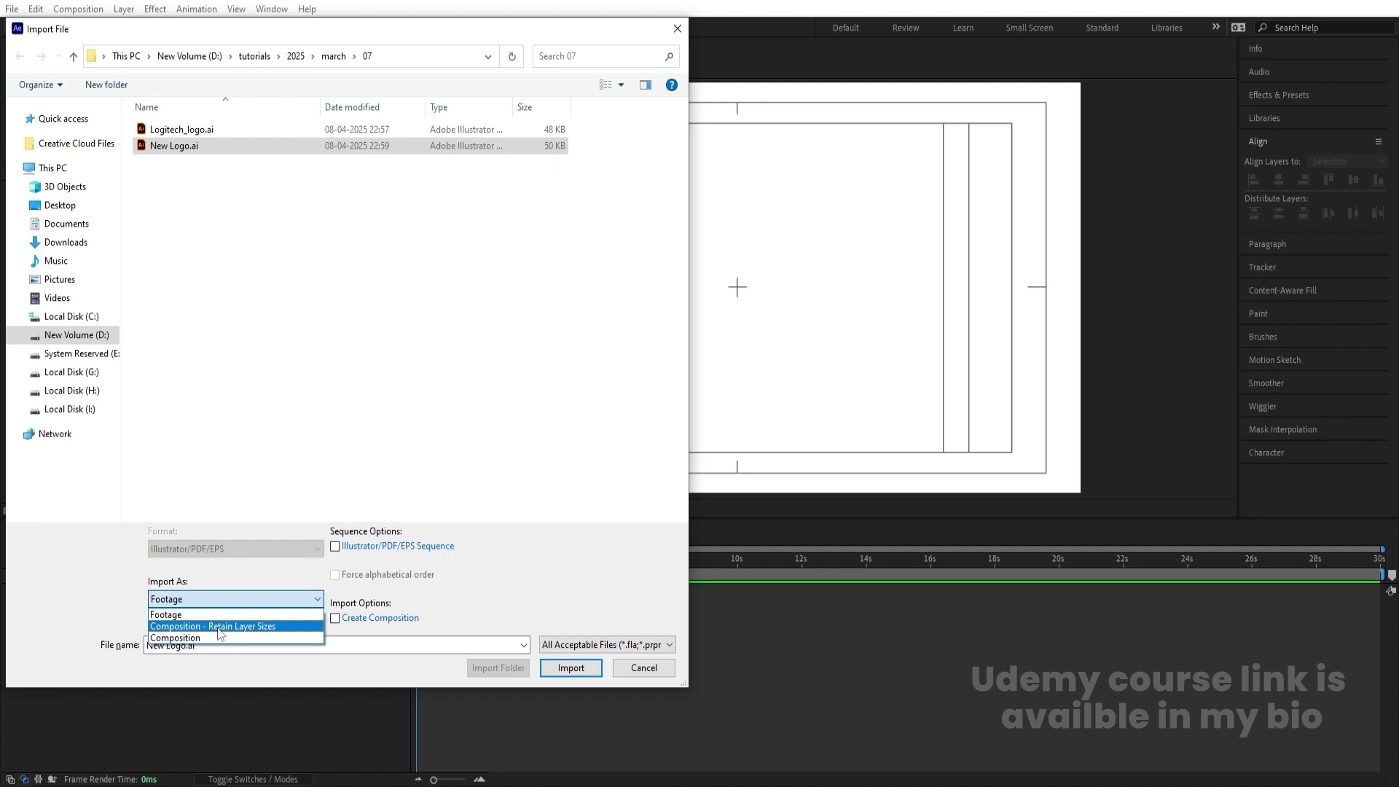
pyautogui.click(220, 628)
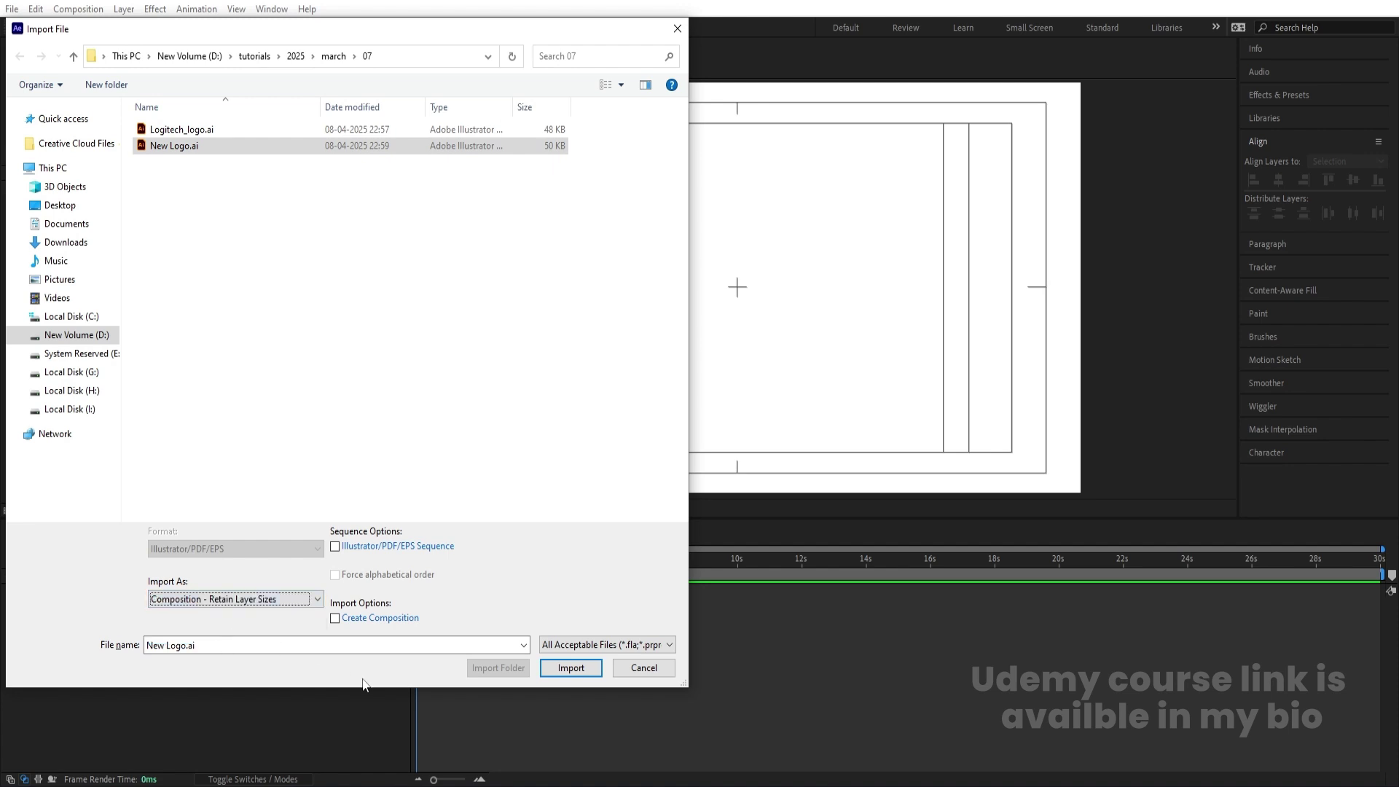
pyautogui.click(554, 666)
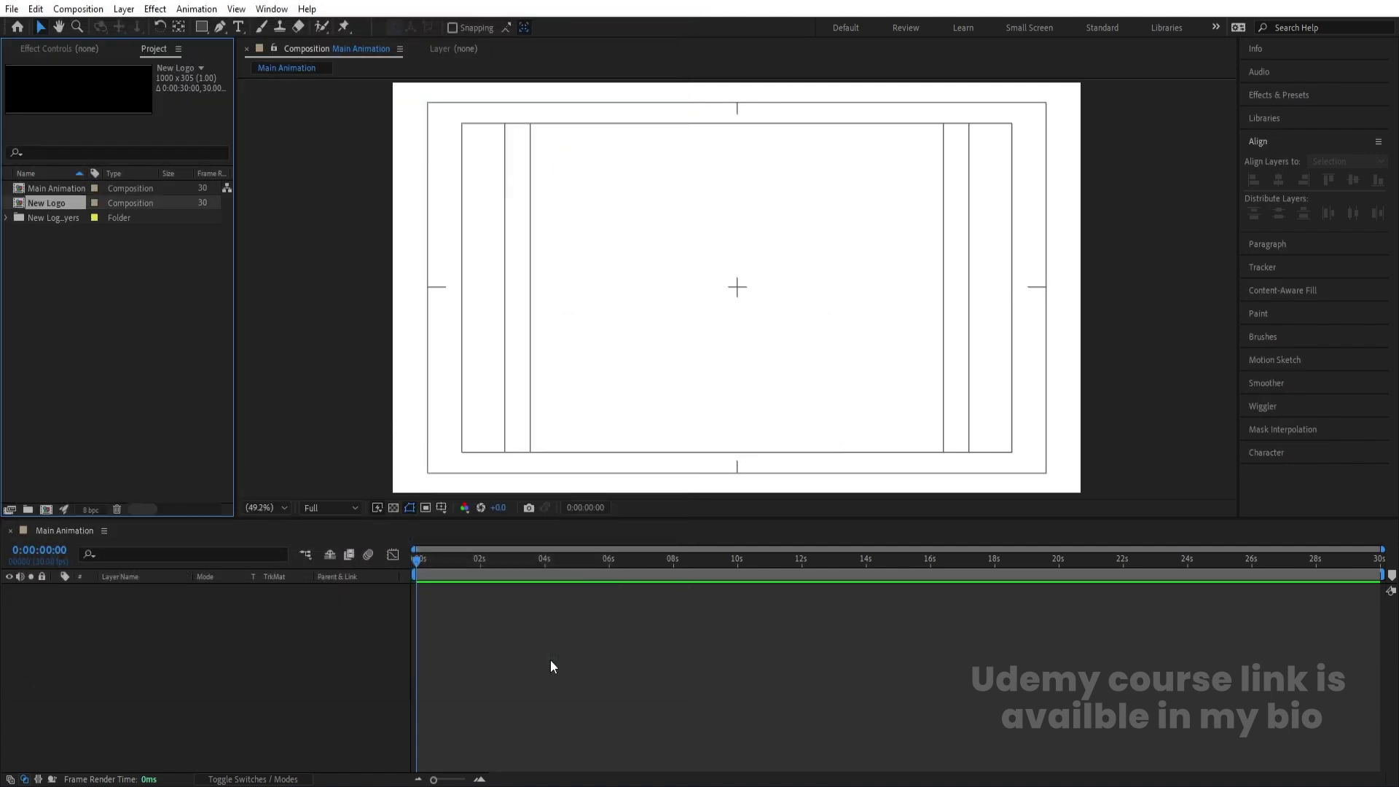
pyautogui.moveTo(72, 207); pyautogui.dragTo(194, 617)
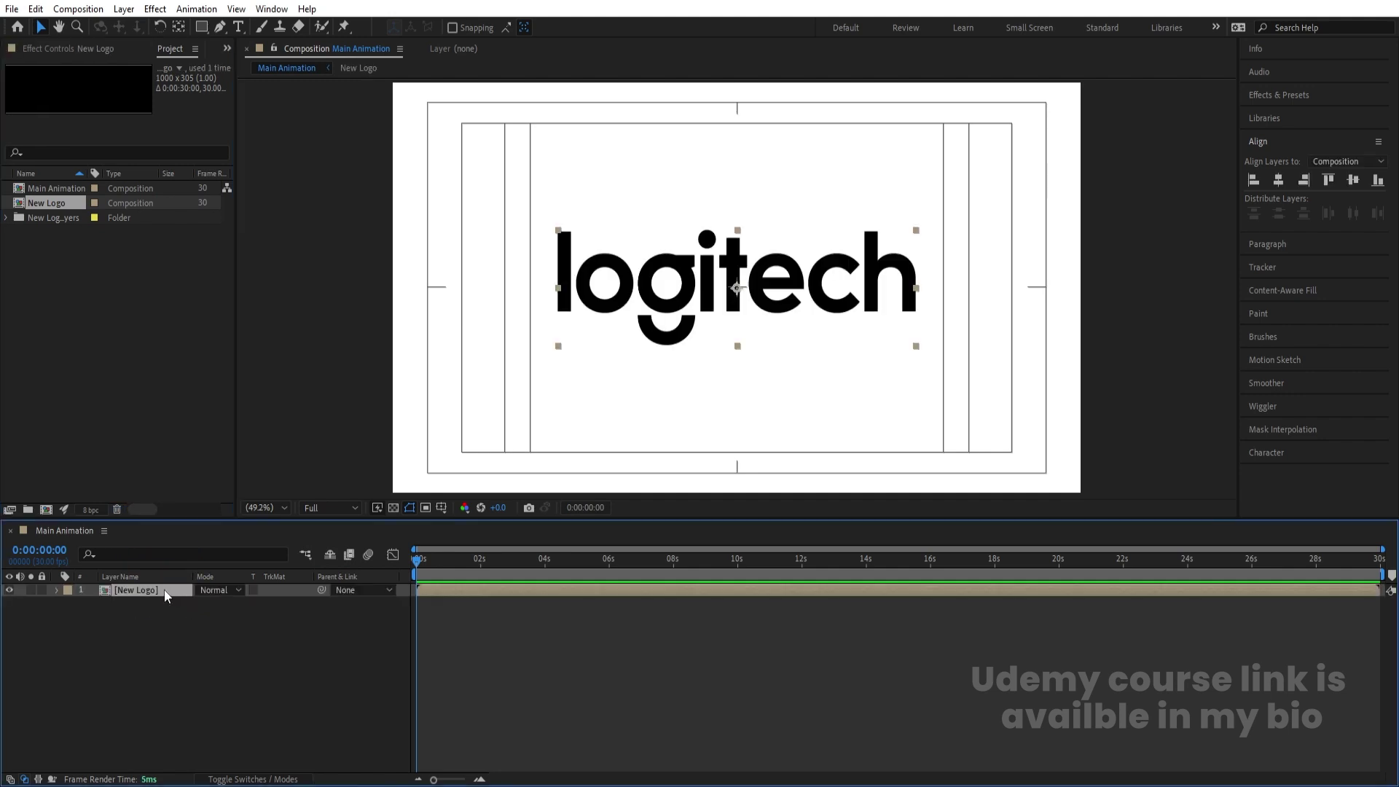
# Open the New Logo composition and set its background color to FFFFFF and its size to 1920 × 1080 px.
pyautogui.doubleClick(164, 589)
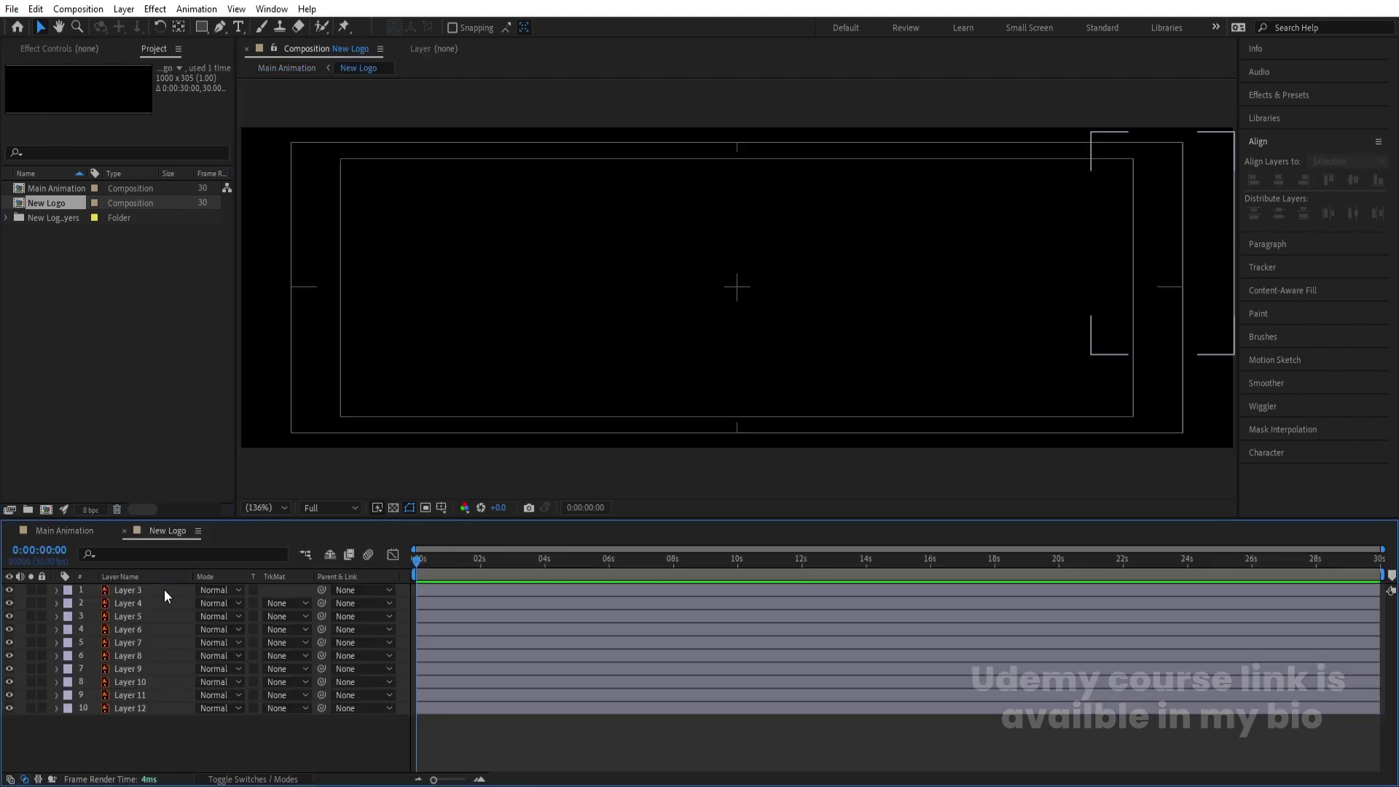
pyautogui.hotkey('ctrl', 'k')
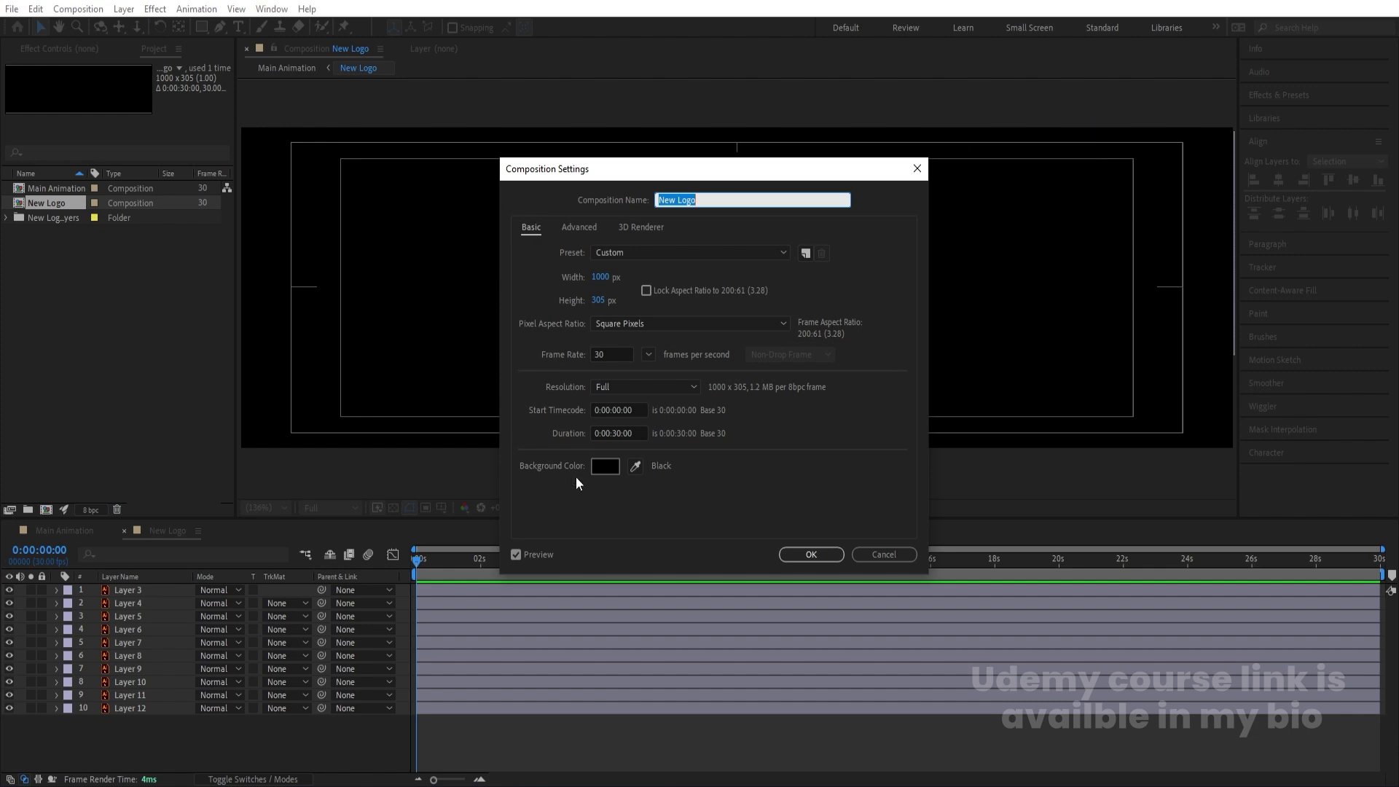
pyautogui.click(604, 466)
pyautogui.write('FFFFFF')
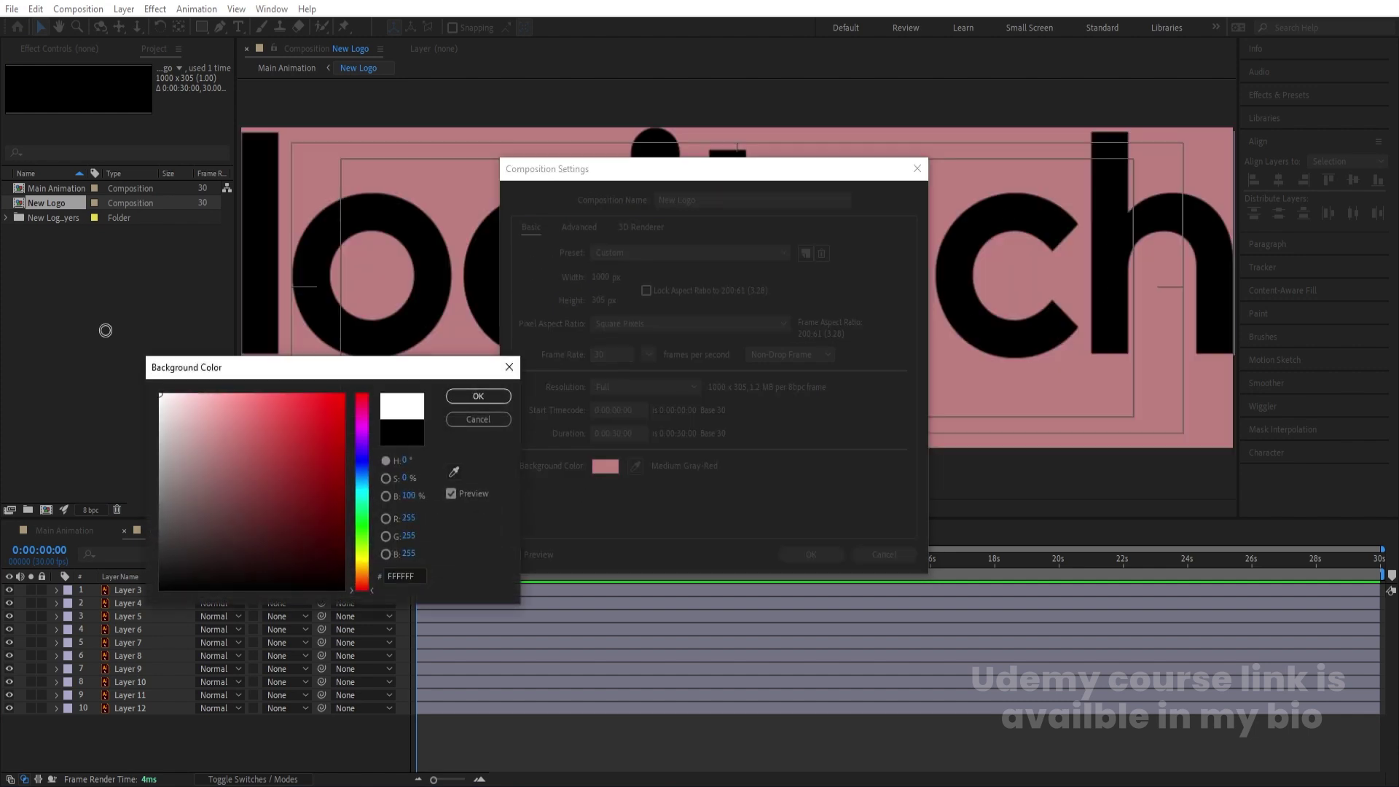
pyautogui.click(478, 396)
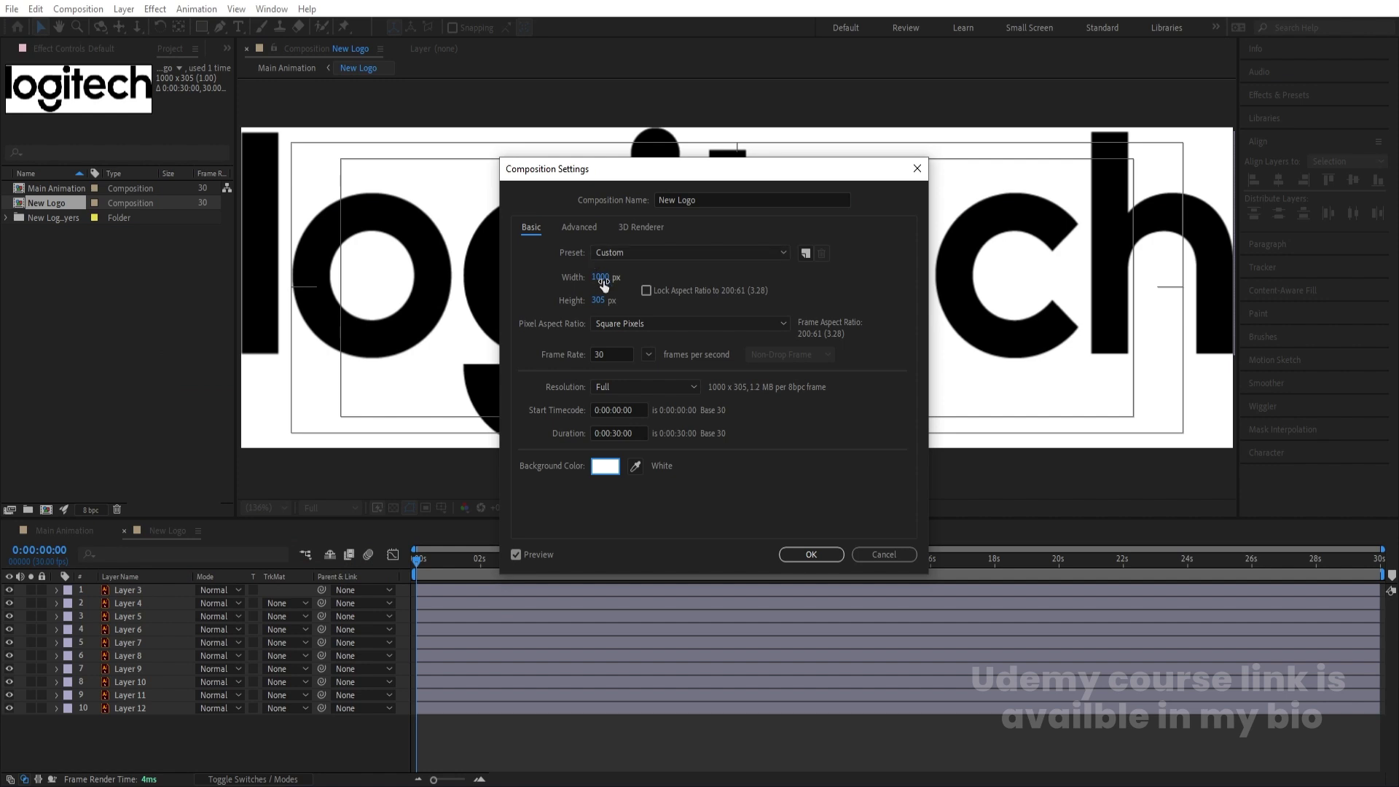
pyautogui.click(602, 278)
pyautogui.write('1920')
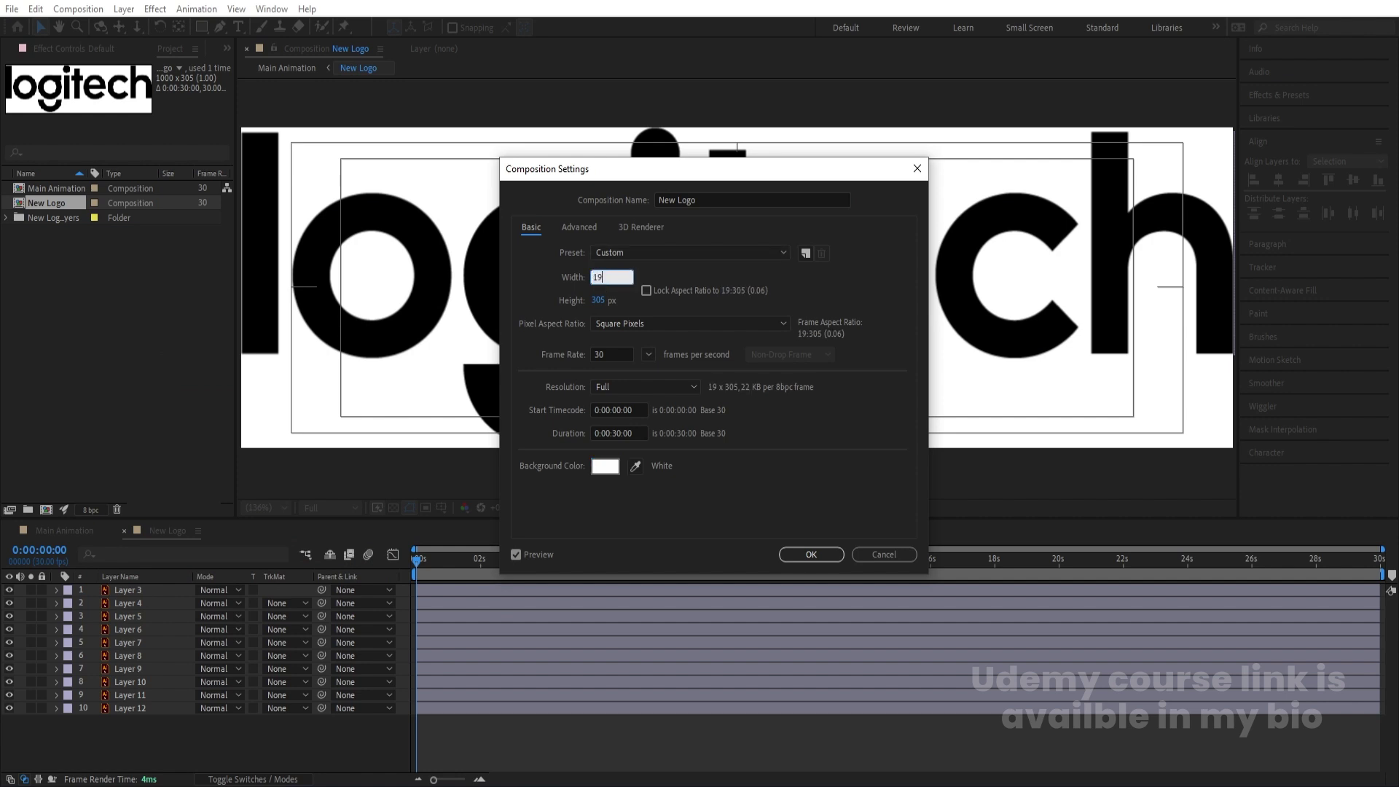
pyautogui.click(598, 300)
pyautogui.write('1080')
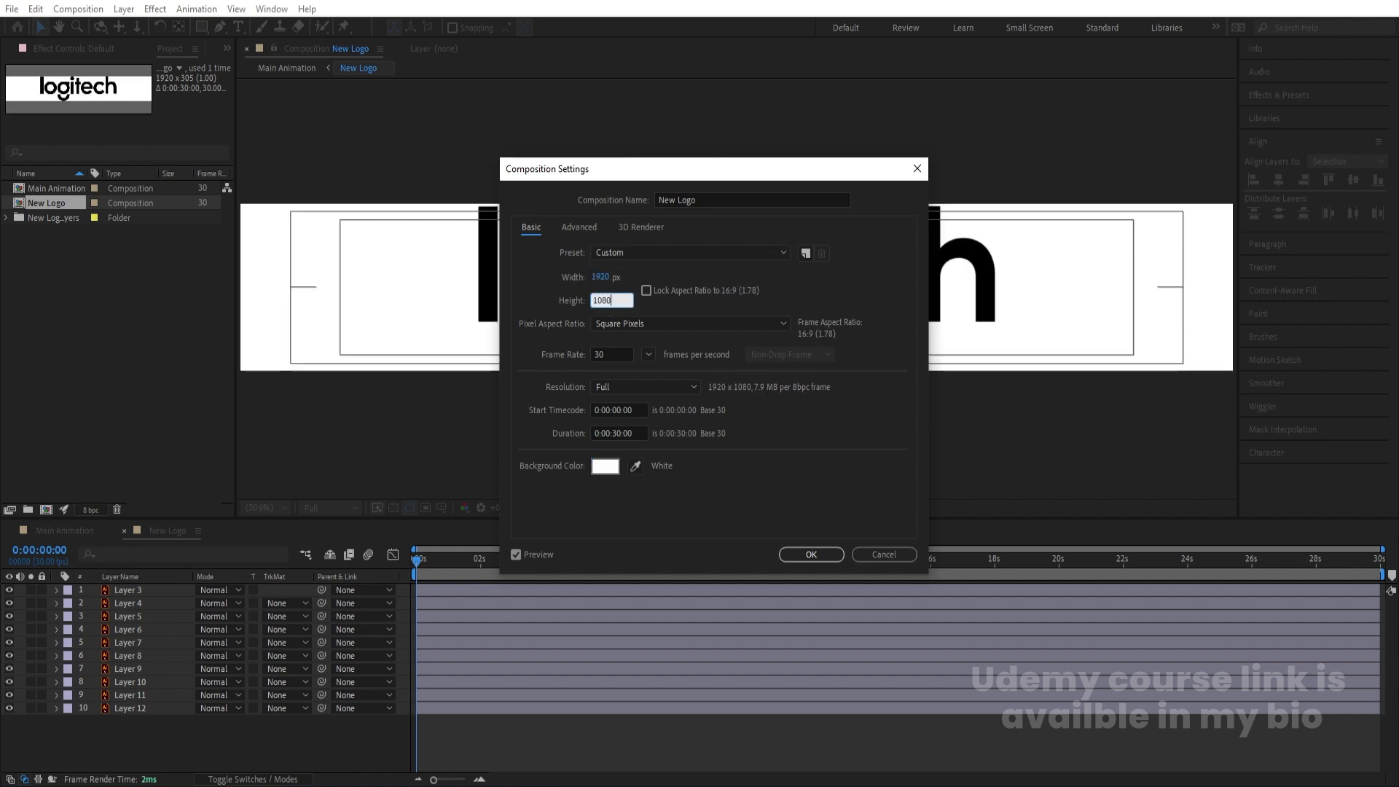
pyautogui.press('Return')
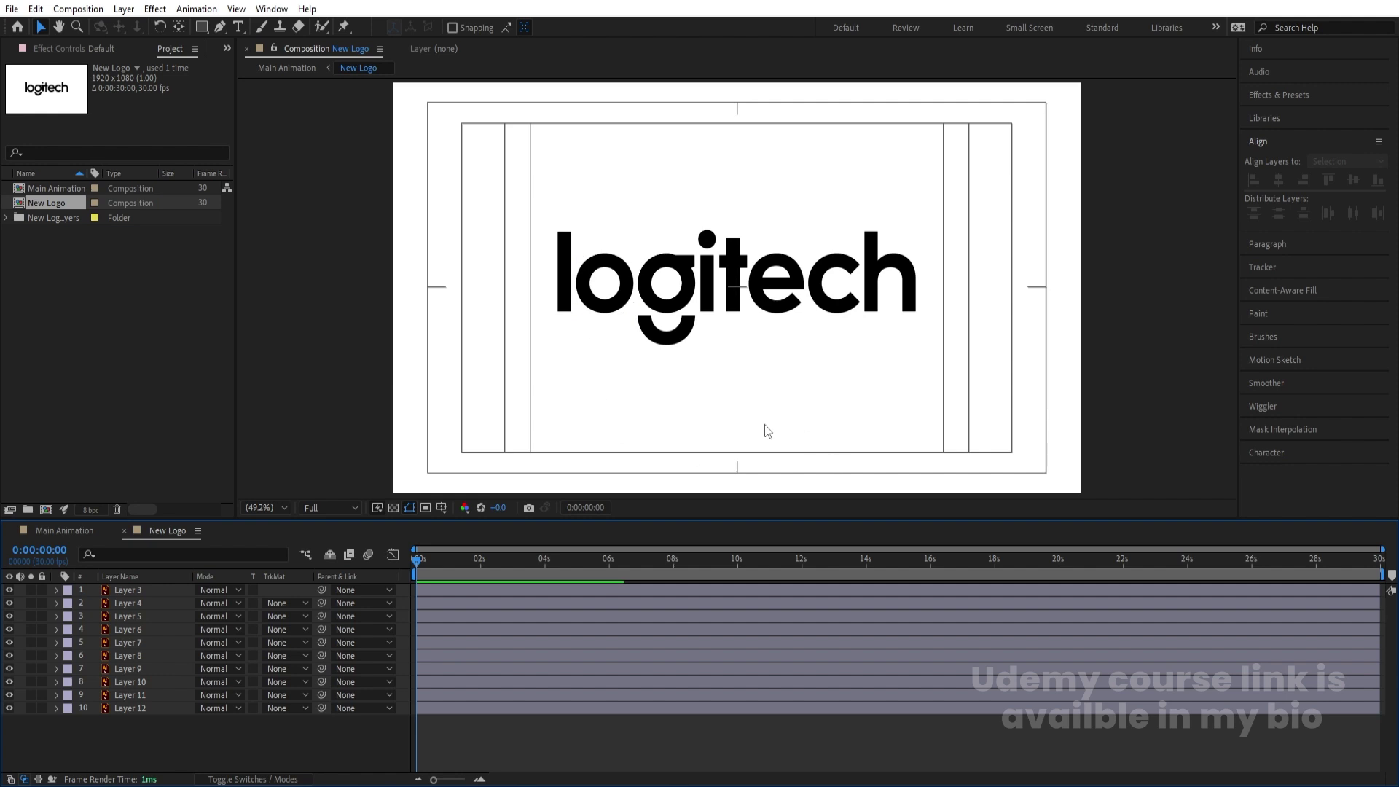
# Create shapes from all ten logo vector layers and move the resulting outline layers above the originals.
pyautogui.moveTo(175, 727); pyautogui.dragTo(90, 573)
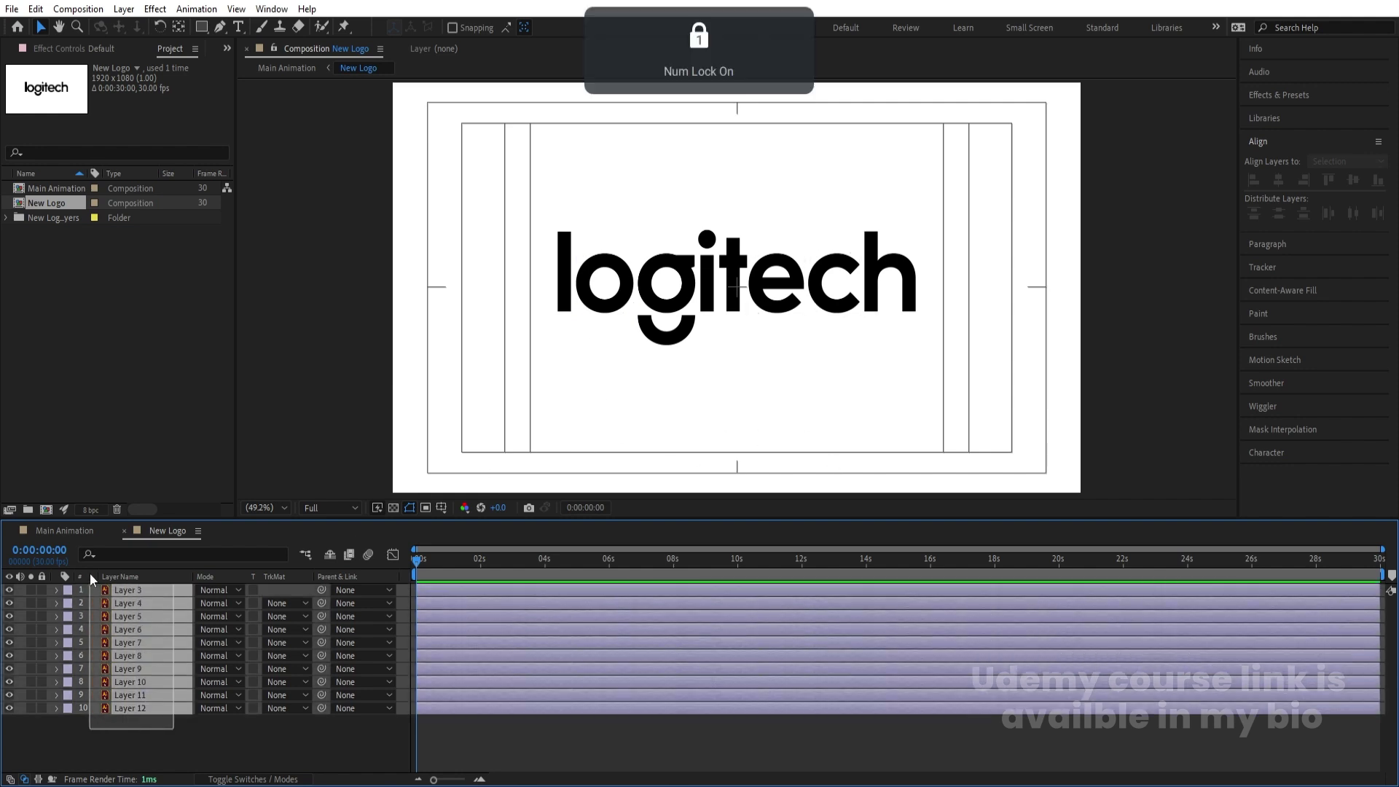
pyautogui.rightClick(160, 588)
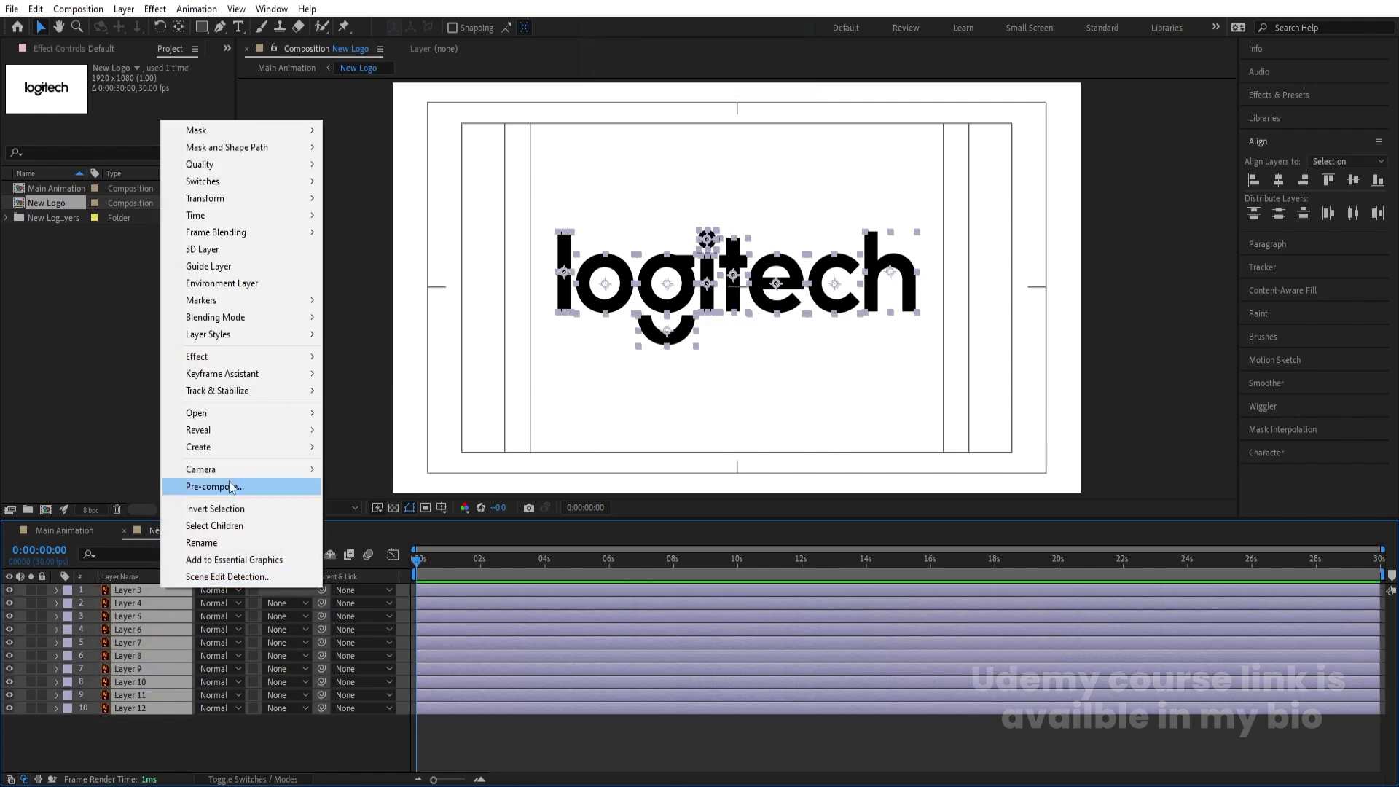
pyautogui.moveTo(234, 447)
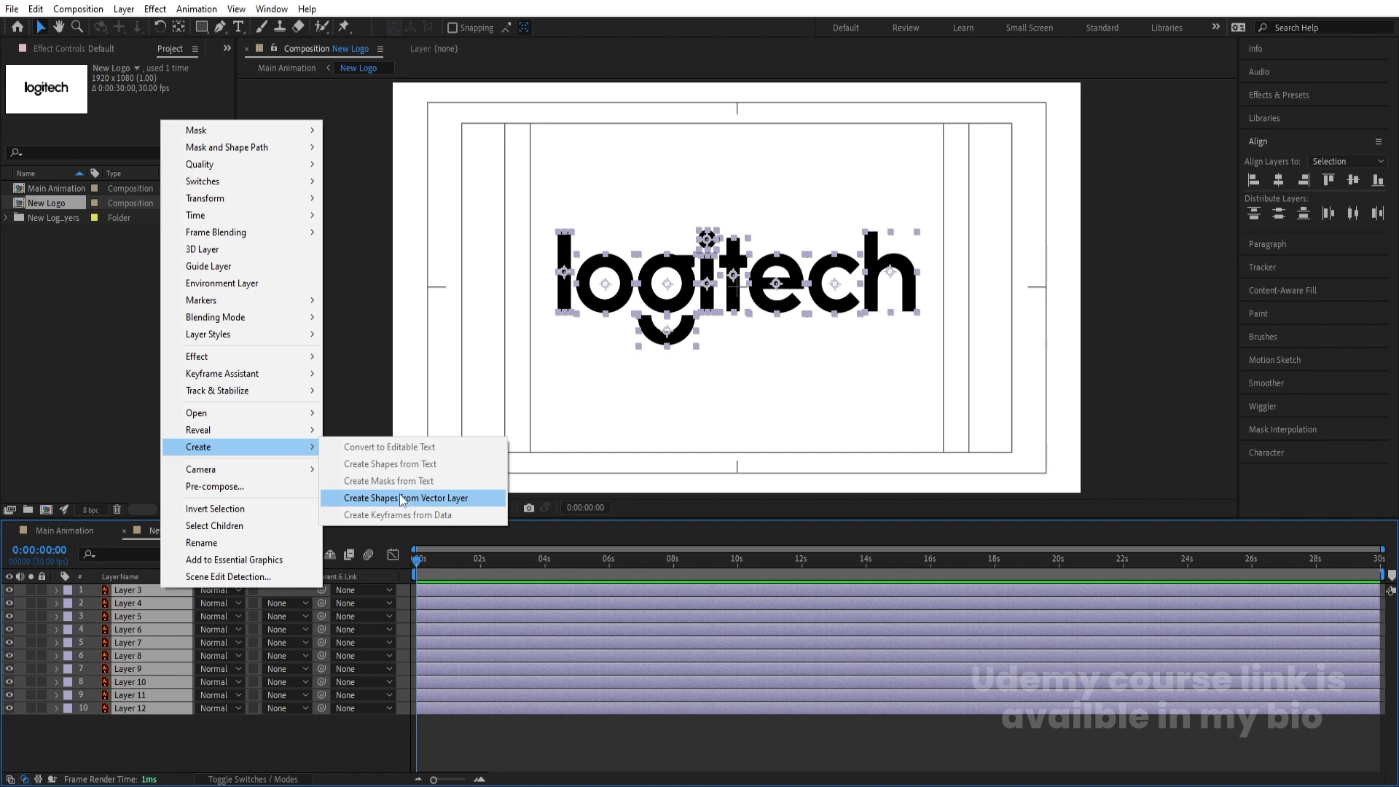
pyautogui.click(400, 498)
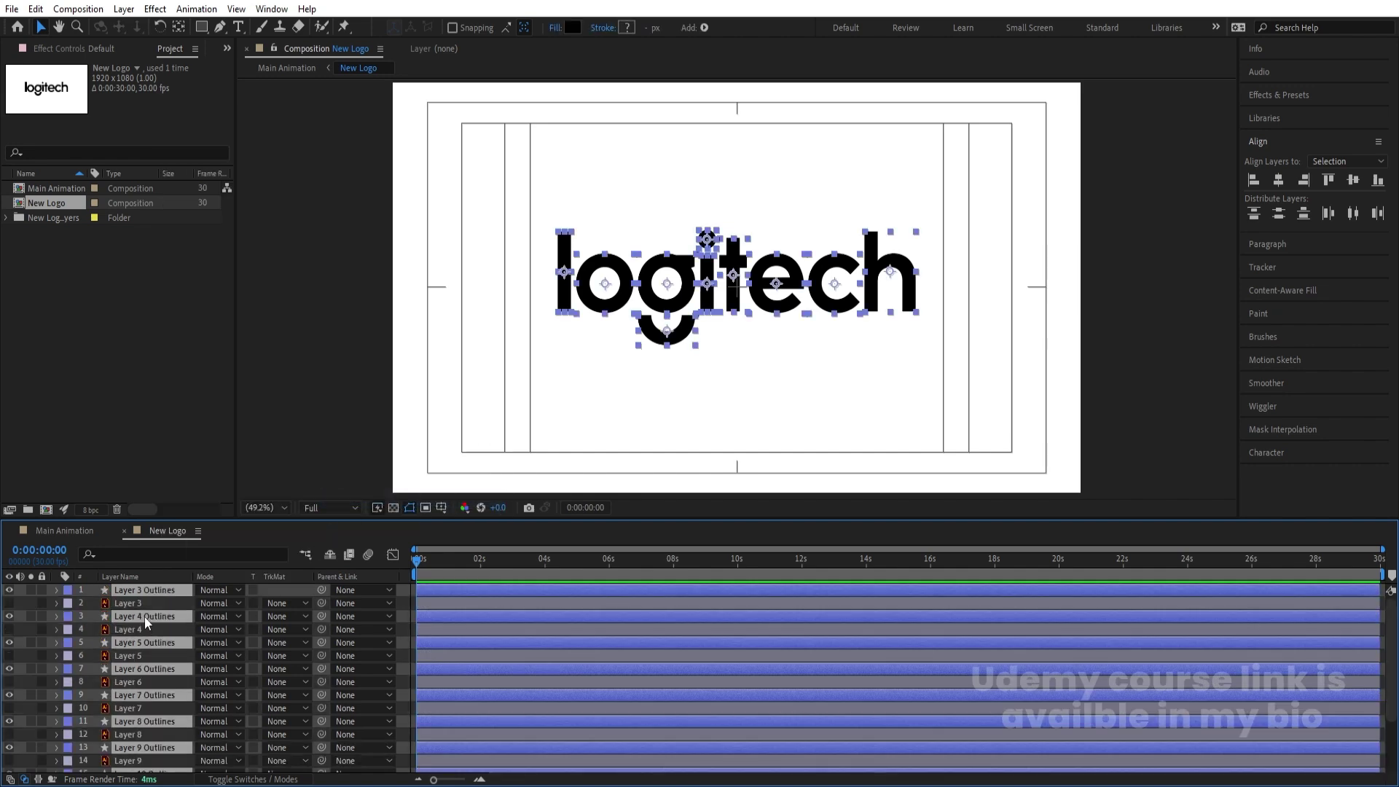
pyautogui.moveTo(144, 616); pyautogui.dragTo(138, 598)
# Delete the ten original vector layers, Layer 3 to Layer 12, keeping only their outline layers.
pyautogui.scroll(-3, 149, 678)
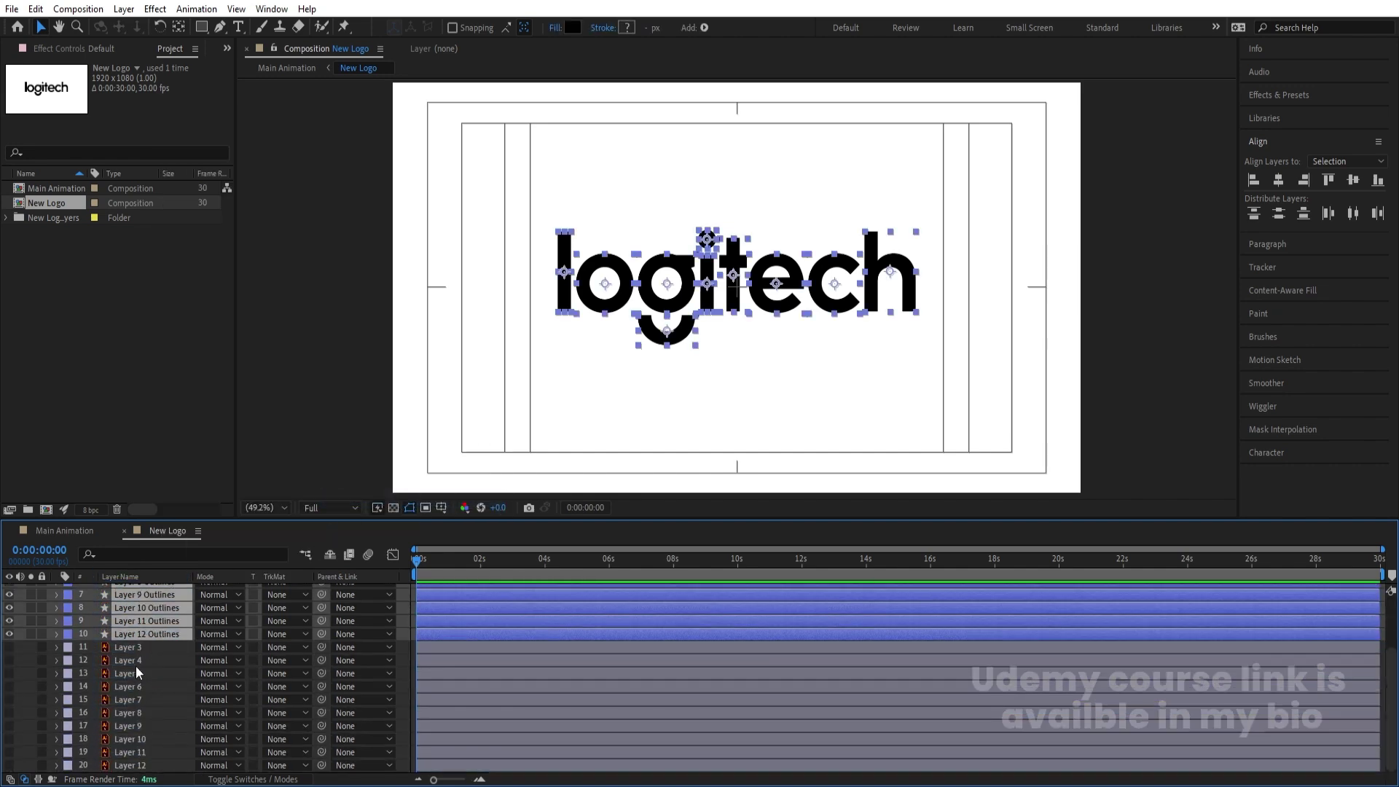
pyautogui.click(129, 650)
pyautogui.keyDown('shift'); pyautogui.click(140, 765); pyautogui.keyUp('shift')
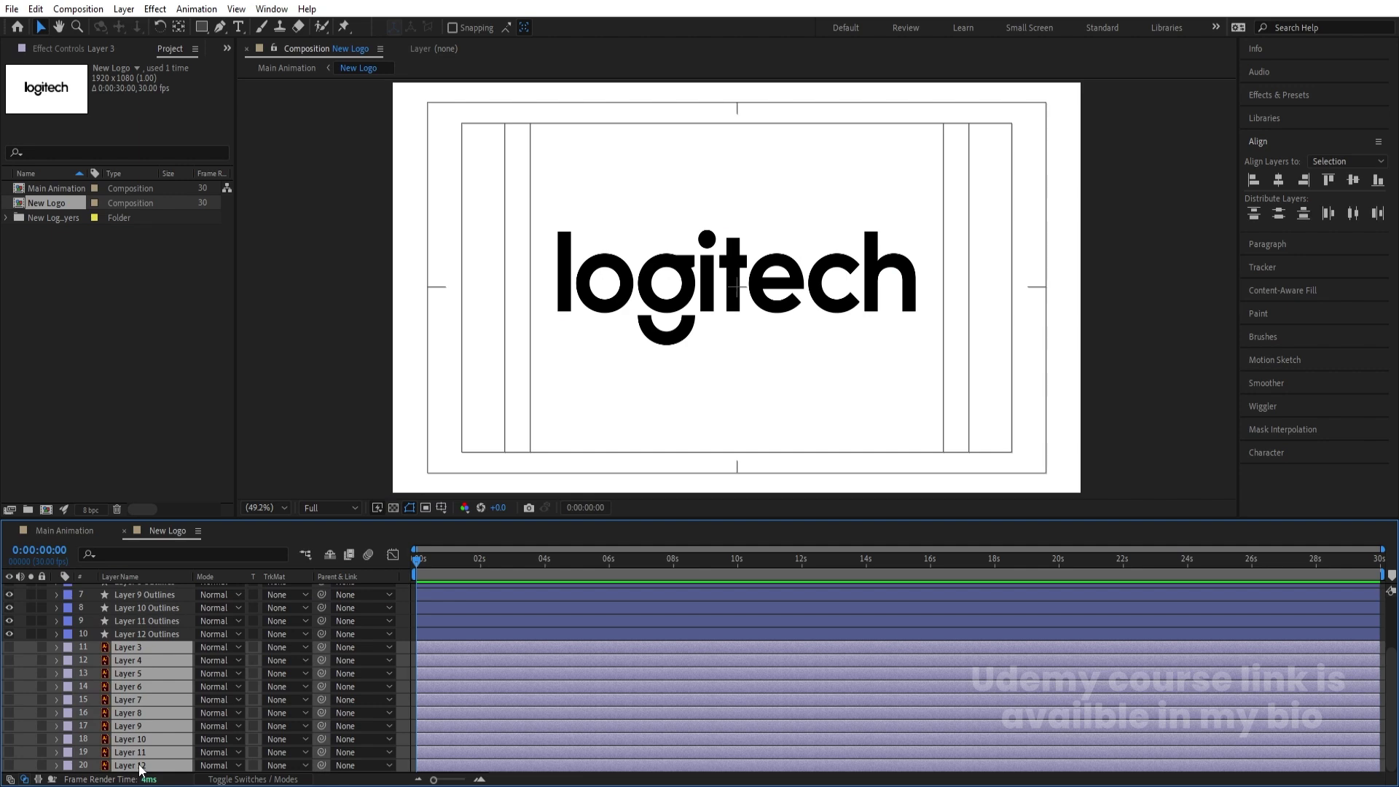
pyautogui.press('Delete')
# Duplicate all ten outline layers and stack the duplicates above the originals.
pyautogui.moveTo(156, 732); pyautogui.dragTo(117, 591)
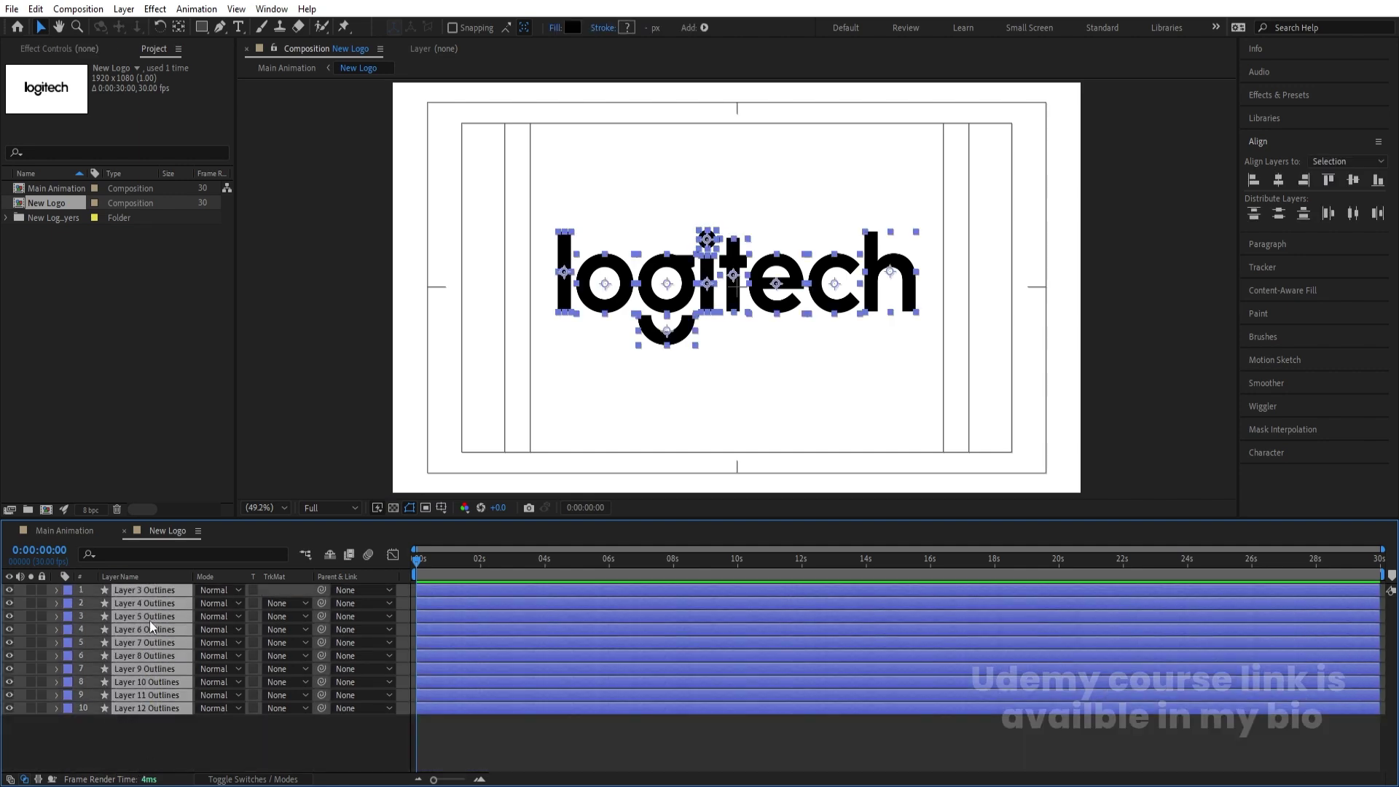
pyautogui.hotkey('ctrl', 'd')
pyautogui.moveTo(142, 612); pyautogui.dragTo(142, 596)
# Set the label color of the ten duplicated outline layers to Yellow and solo them.
pyautogui.scroll(-2, 135, 656)
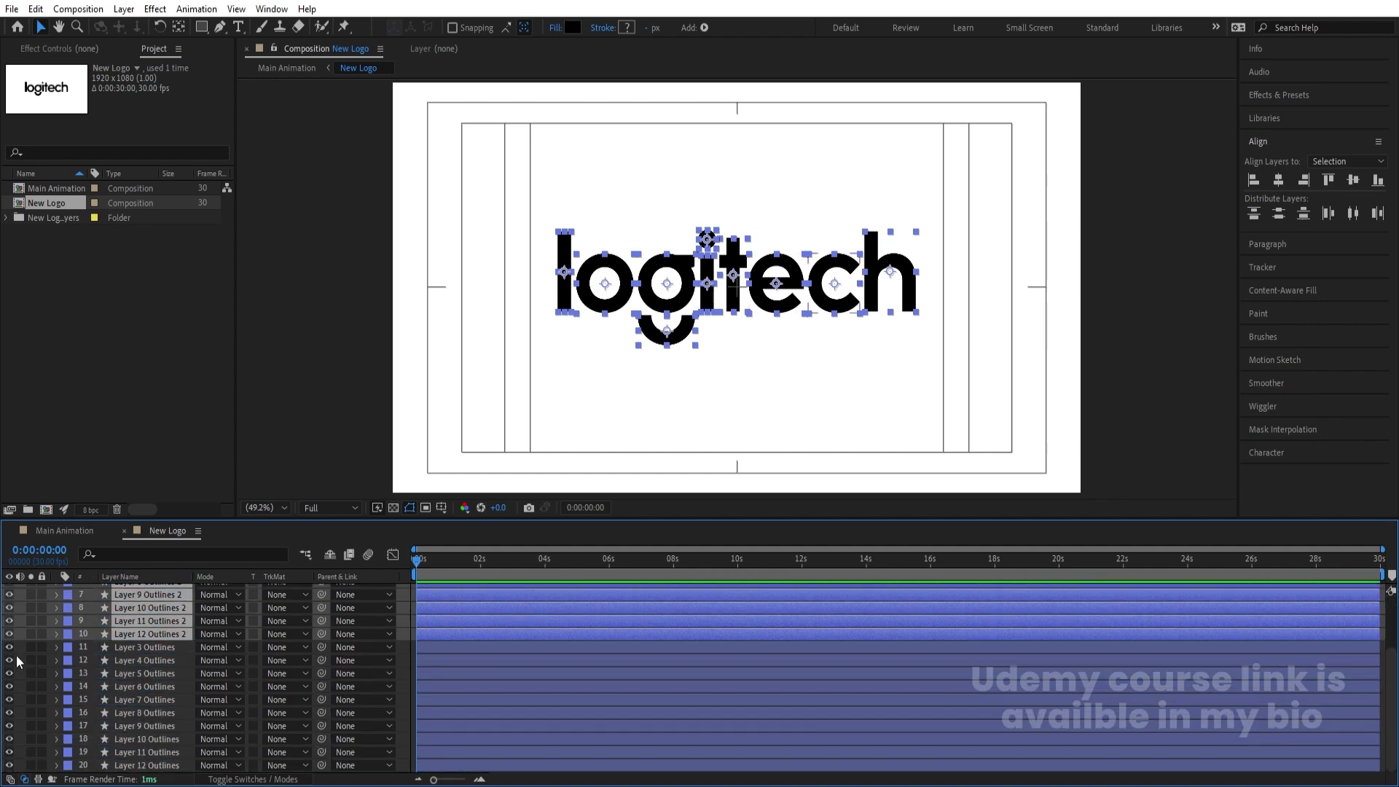
pyautogui.click(67, 634)
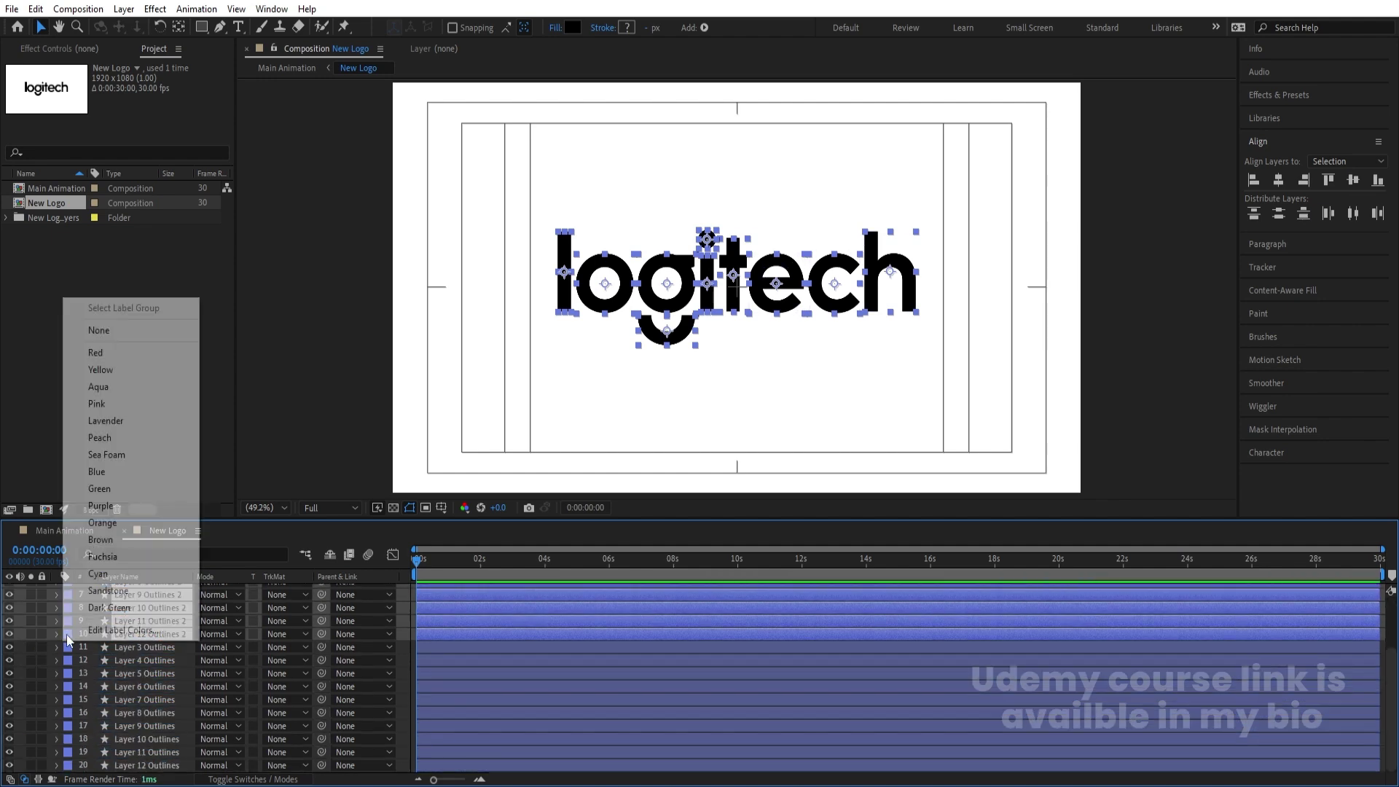
pyautogui.click(111, 370)
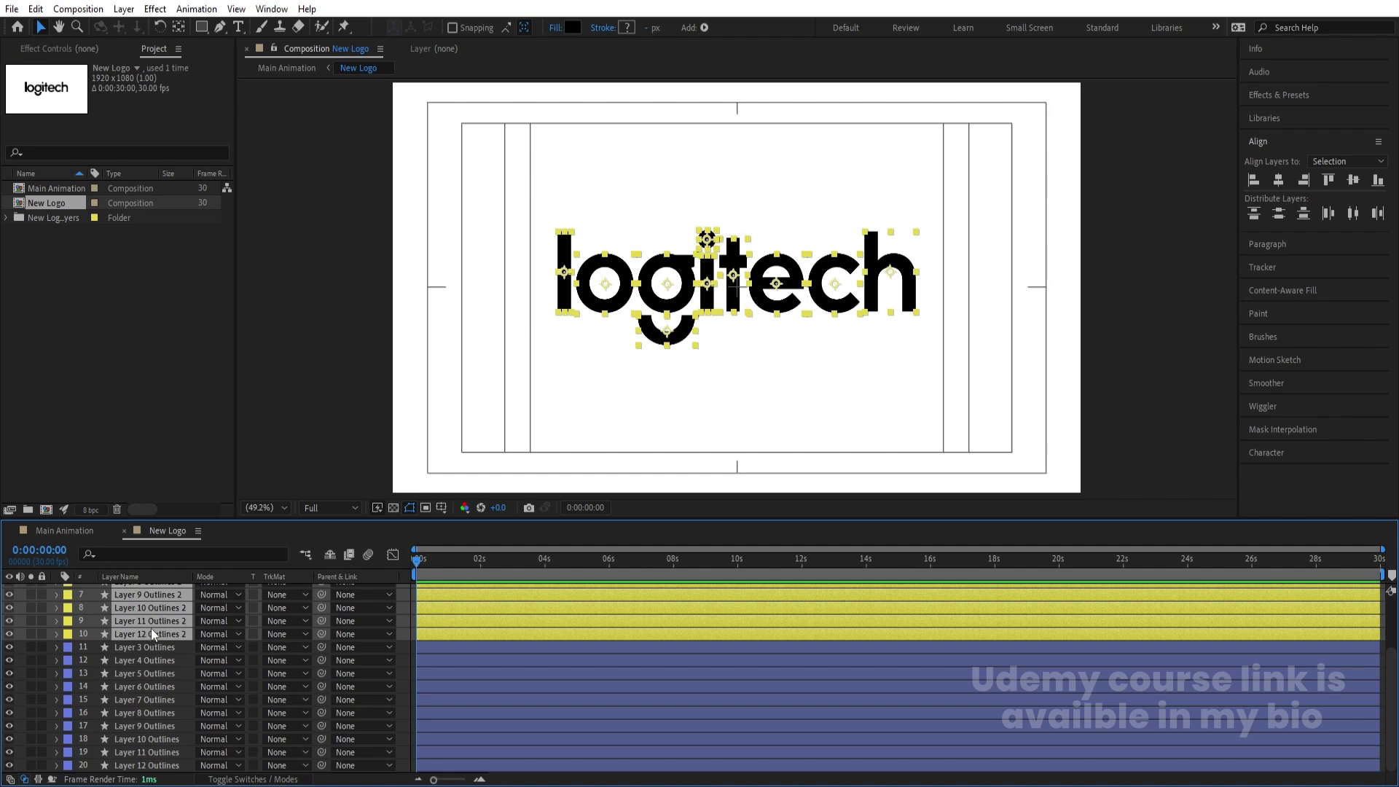
pyautogui.click(31, 632)
pyautogui.scroll(3, 45, 651)
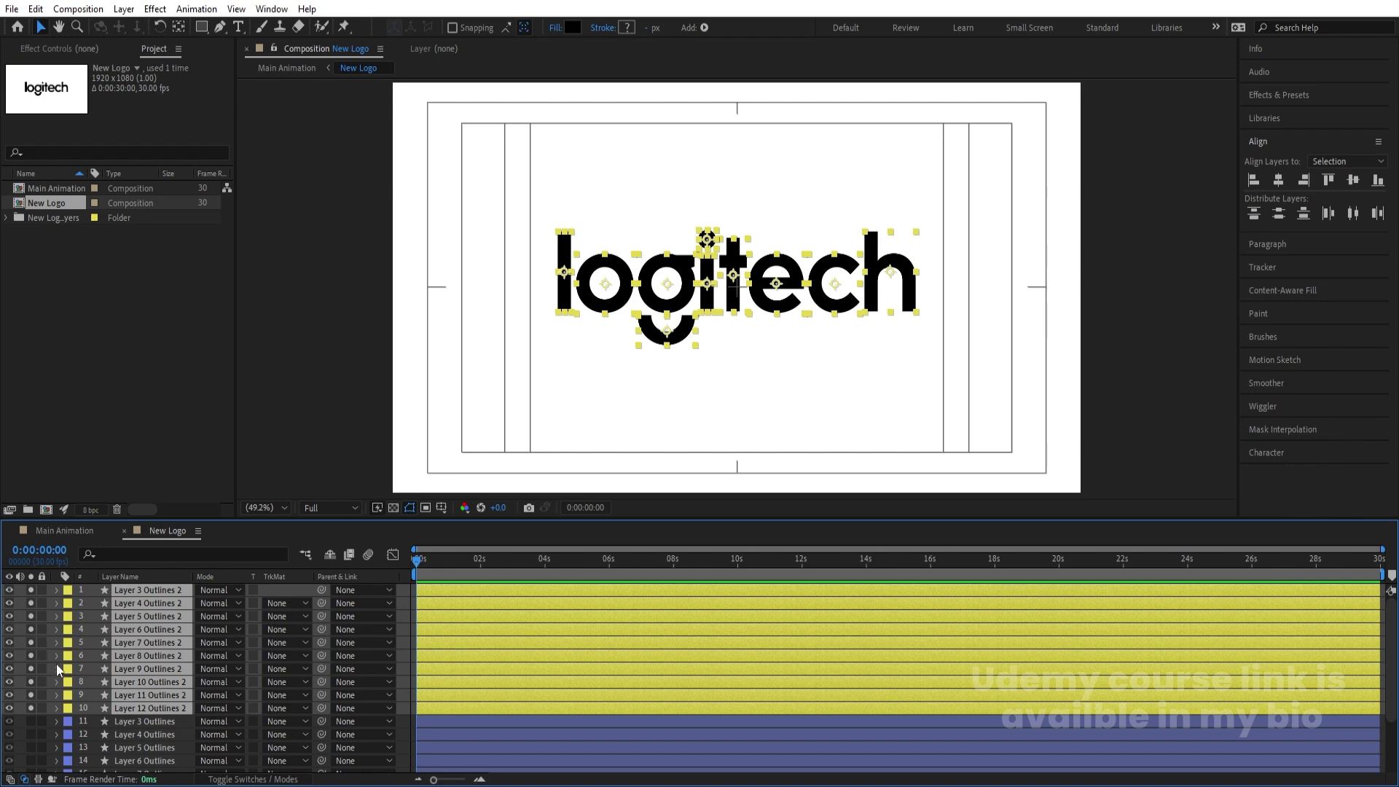
# Try to set the stroke color of the duplicated outline layers to 000000.
pyautogui.click(623, 29)
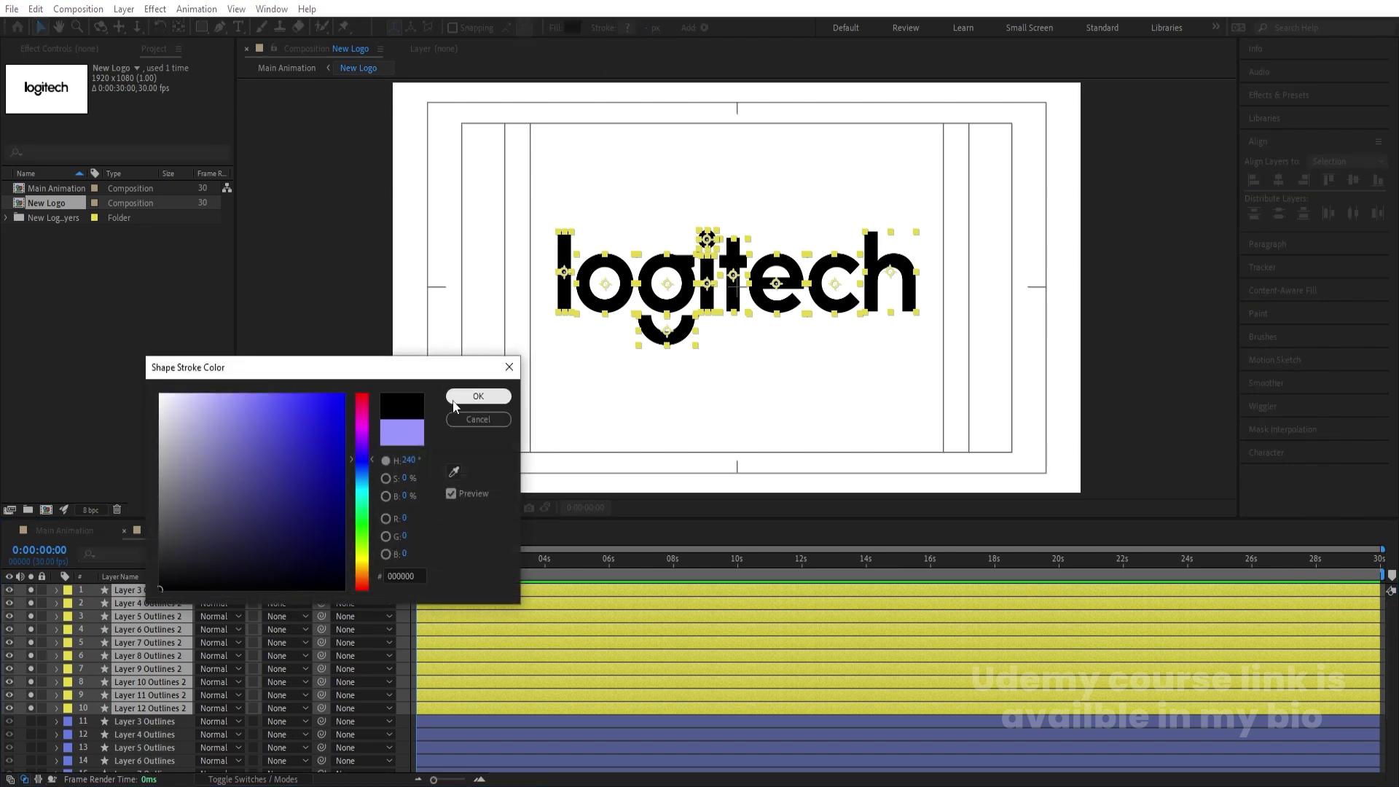
pyautogui.click(495, 396)
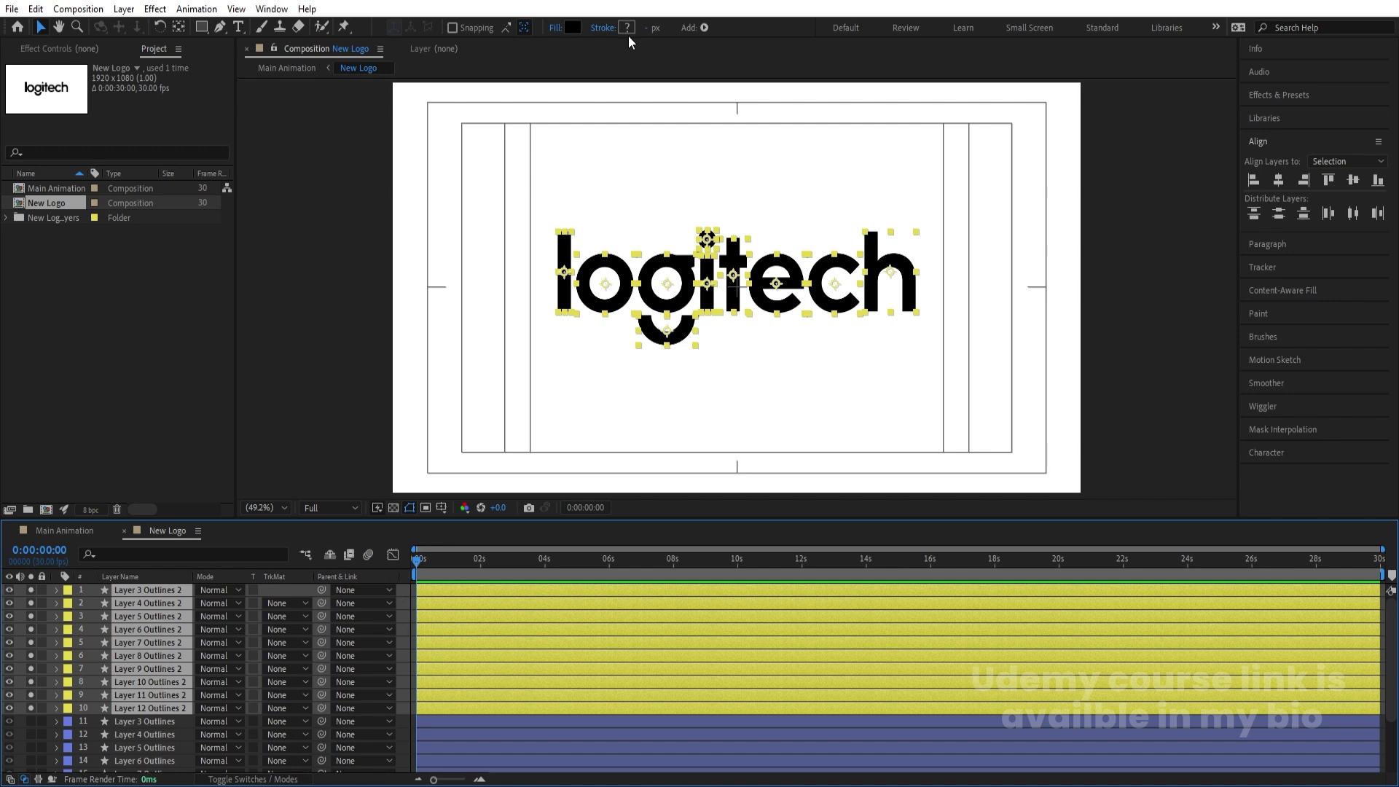
pyautogui.click(400, 589)
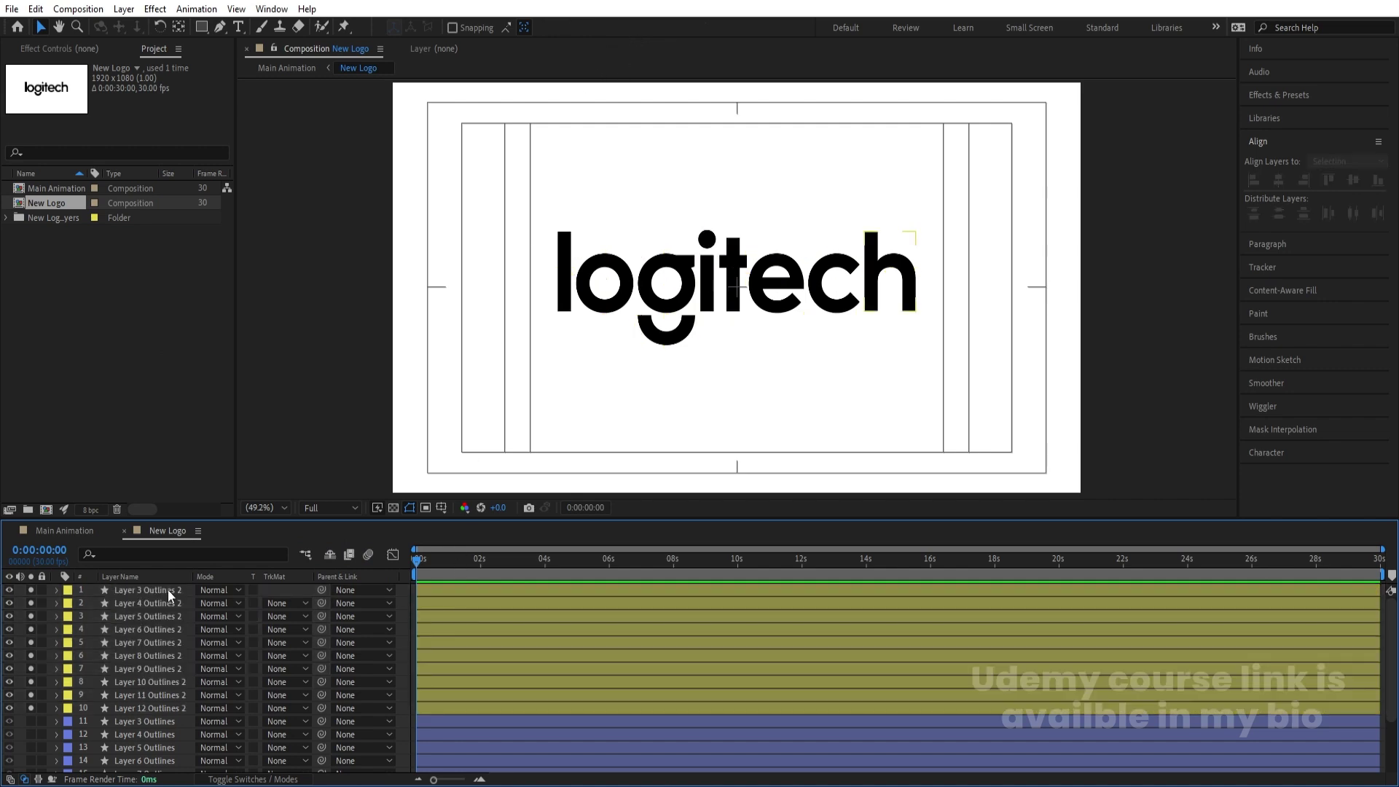
# Add a Stroke to the contents of the Layer 3 Outlines 2 shape layer.
pyautogui.click(57, 590)
pyautogui.click(305, 604)
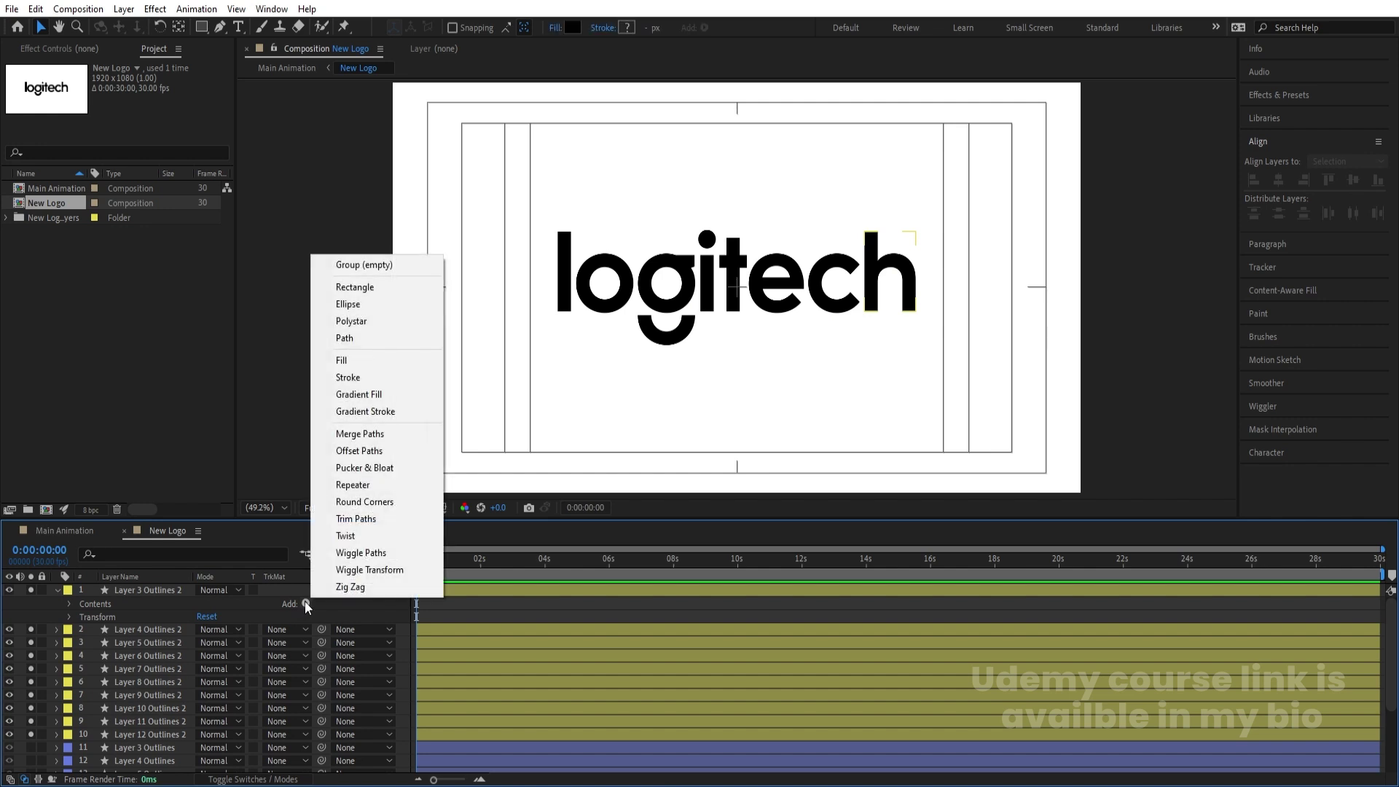
pyautogui.click(353, 377)
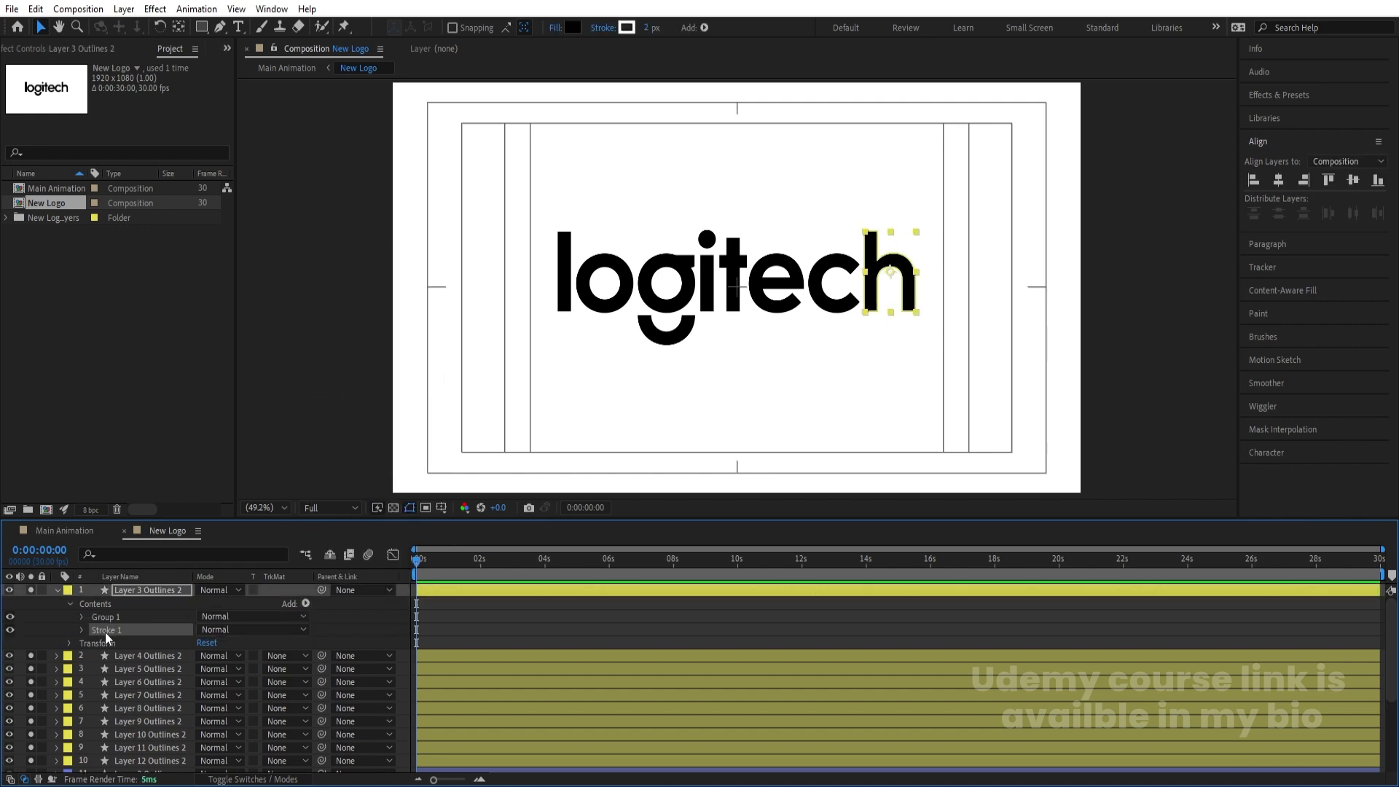
# Add a Stroke to the other nine duplicated layers, Layer 4 Outlines 2 to Layer 12 Outlines 2, and collapse their properties.
pyautogui.click(141, 655)
pyautogui.scroll(-2, 136, 671)
pyautogui.keyDown('shift'); pyautogui.click(131, 681); pyautogui.keyUp('shift')
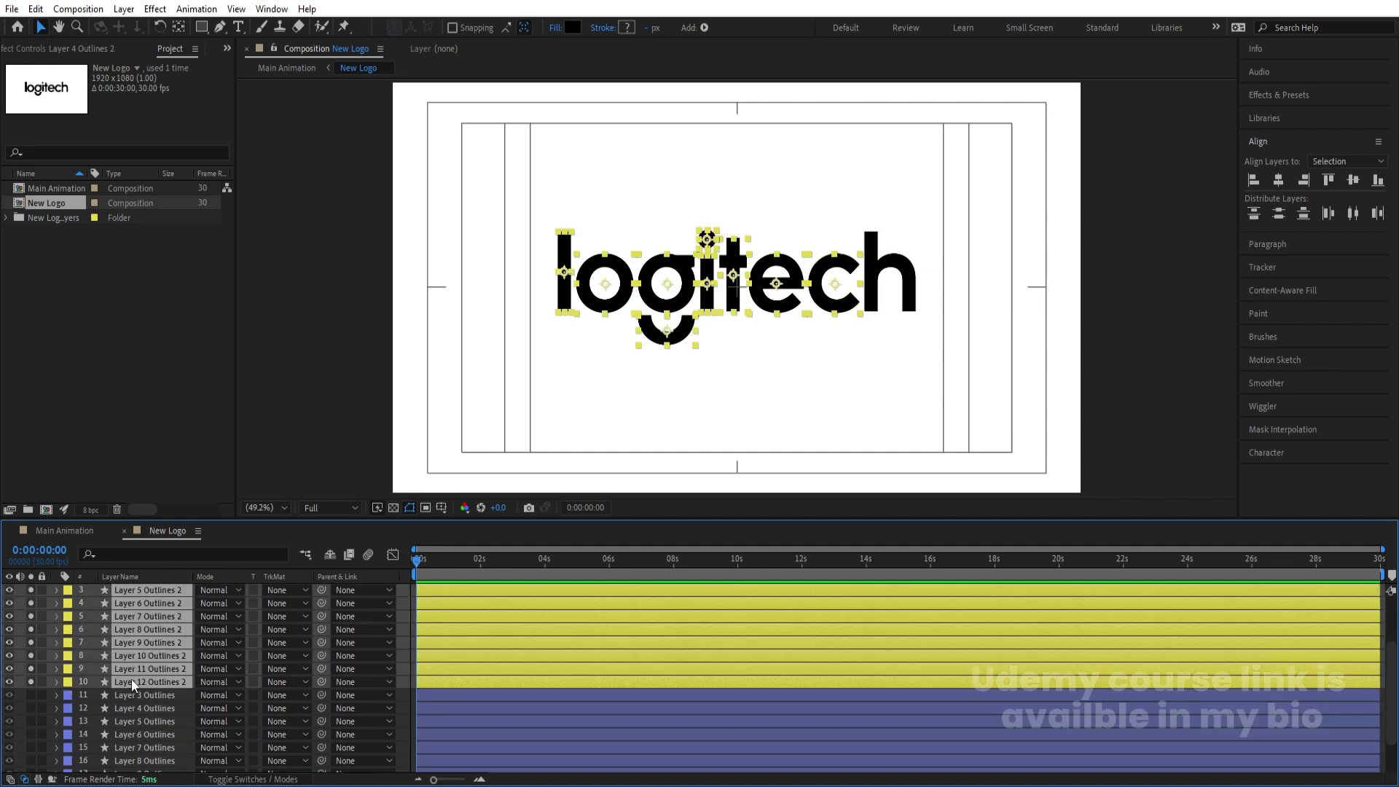
pyautogui.click(55, 680)
pyautogui.click(69, 674)
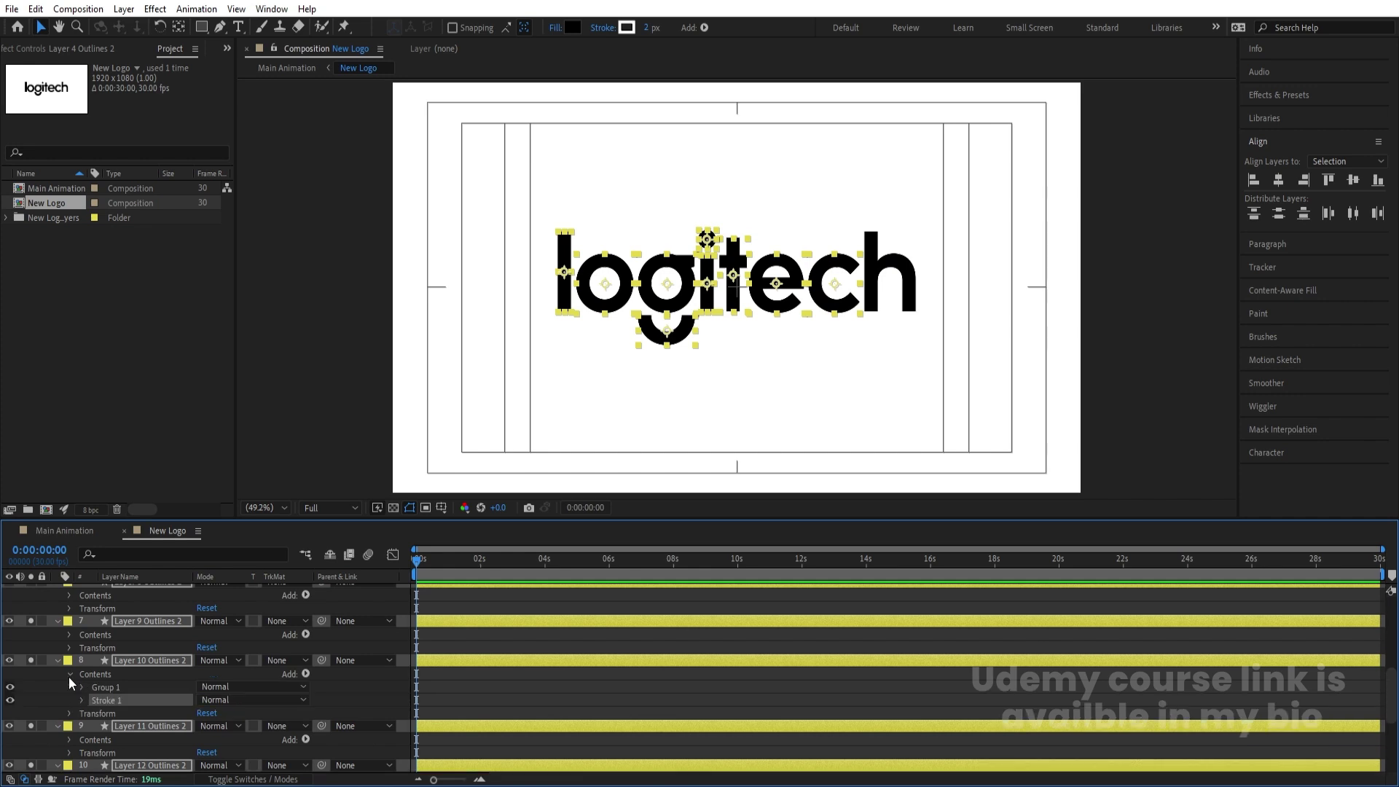
pyautogui.scroll(6, 132, 671)
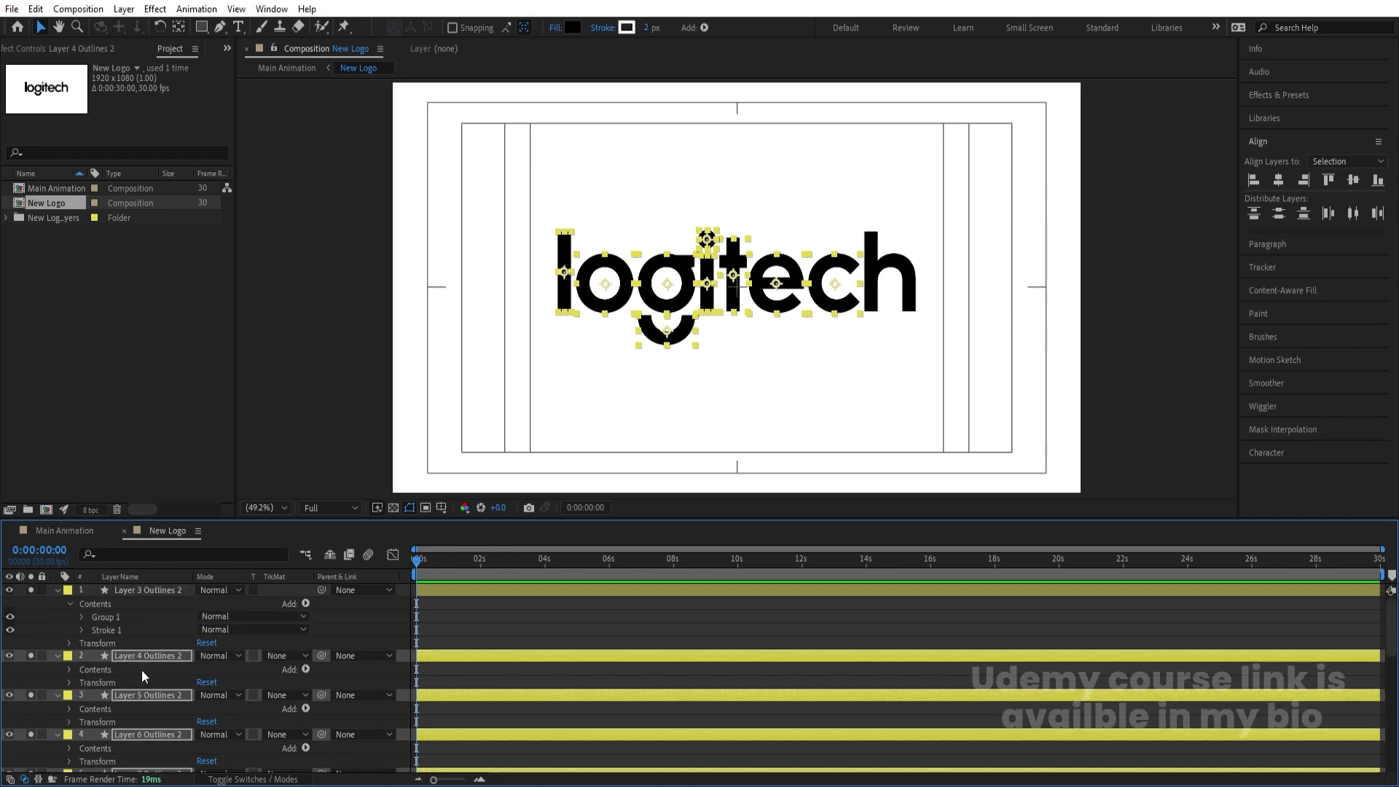
pyautogui.click(430, 612)
pyautogui.press('u')
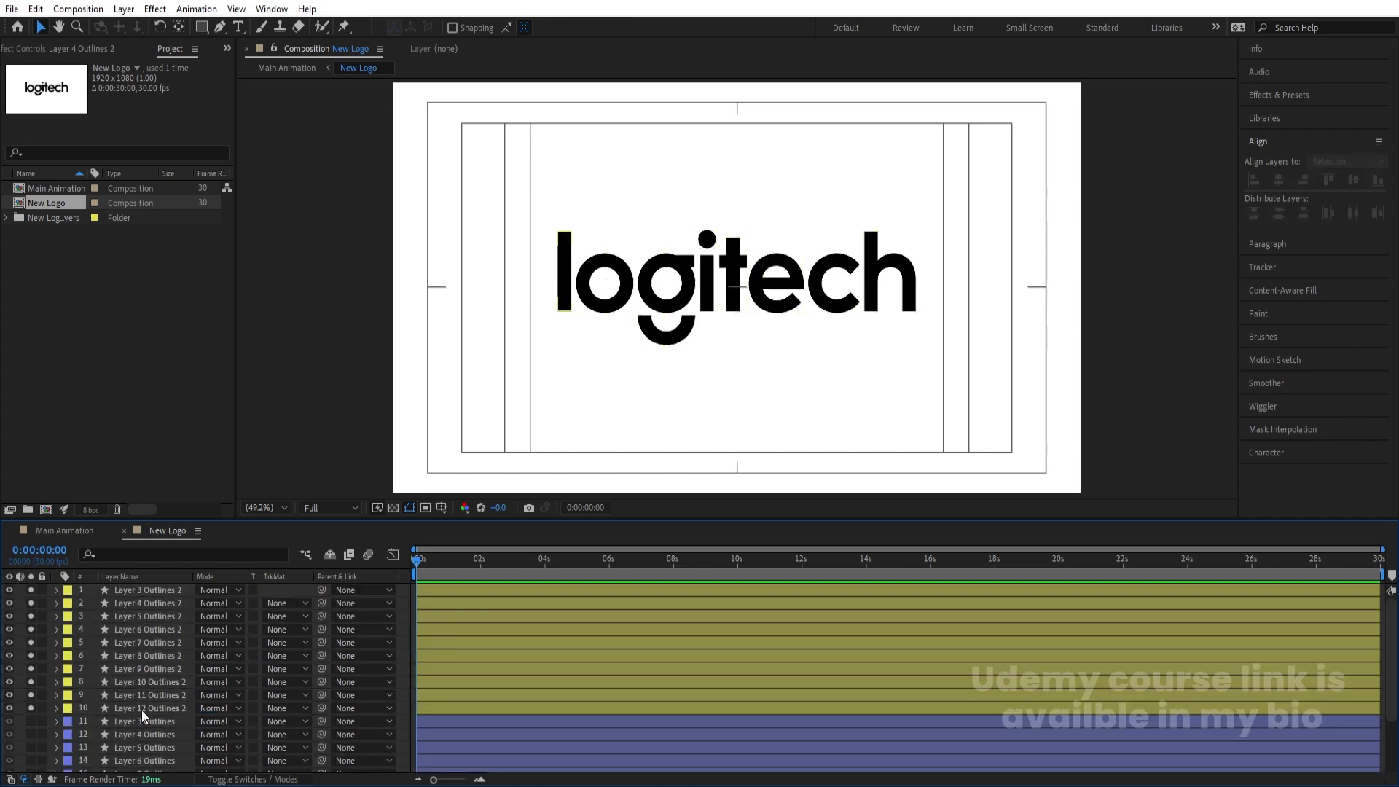
# Set the stroke color of all ten duplicated outline layers to 000000.
pyautogui.click(141, 710)
pyautogui.keyDown('shift'); pyautogui.click(137, 599); pyautogui.keyUp('shift')
pyautogui.keyDown('shift'); pyautogui.click(140, 590); pyautogui.keyUp('shift')
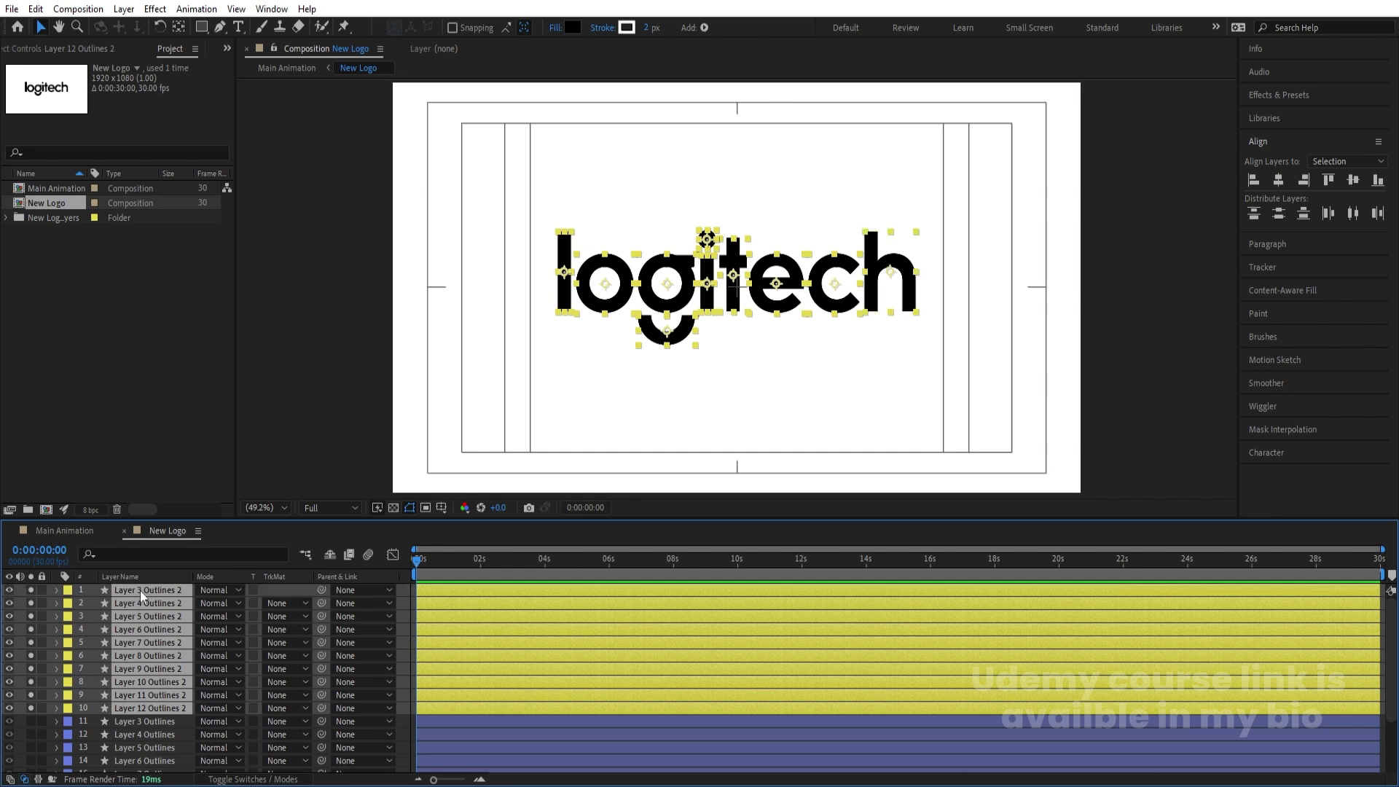
pyautogui.click(625, 29)
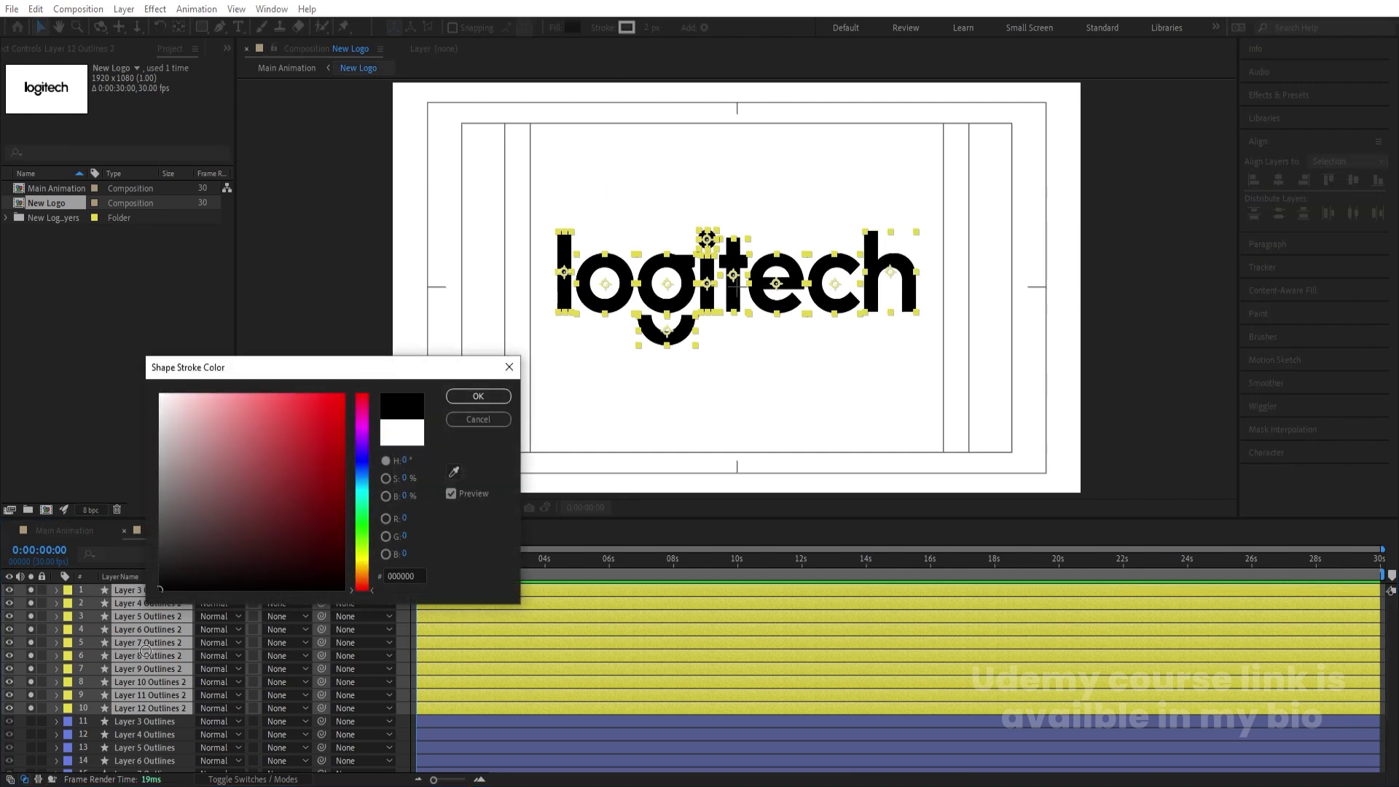
pyautogui.click(475, 397)
# Set the fill of the duplicated outline layers to None, leaving only their strokes.
pyautogui.click(557, 27)
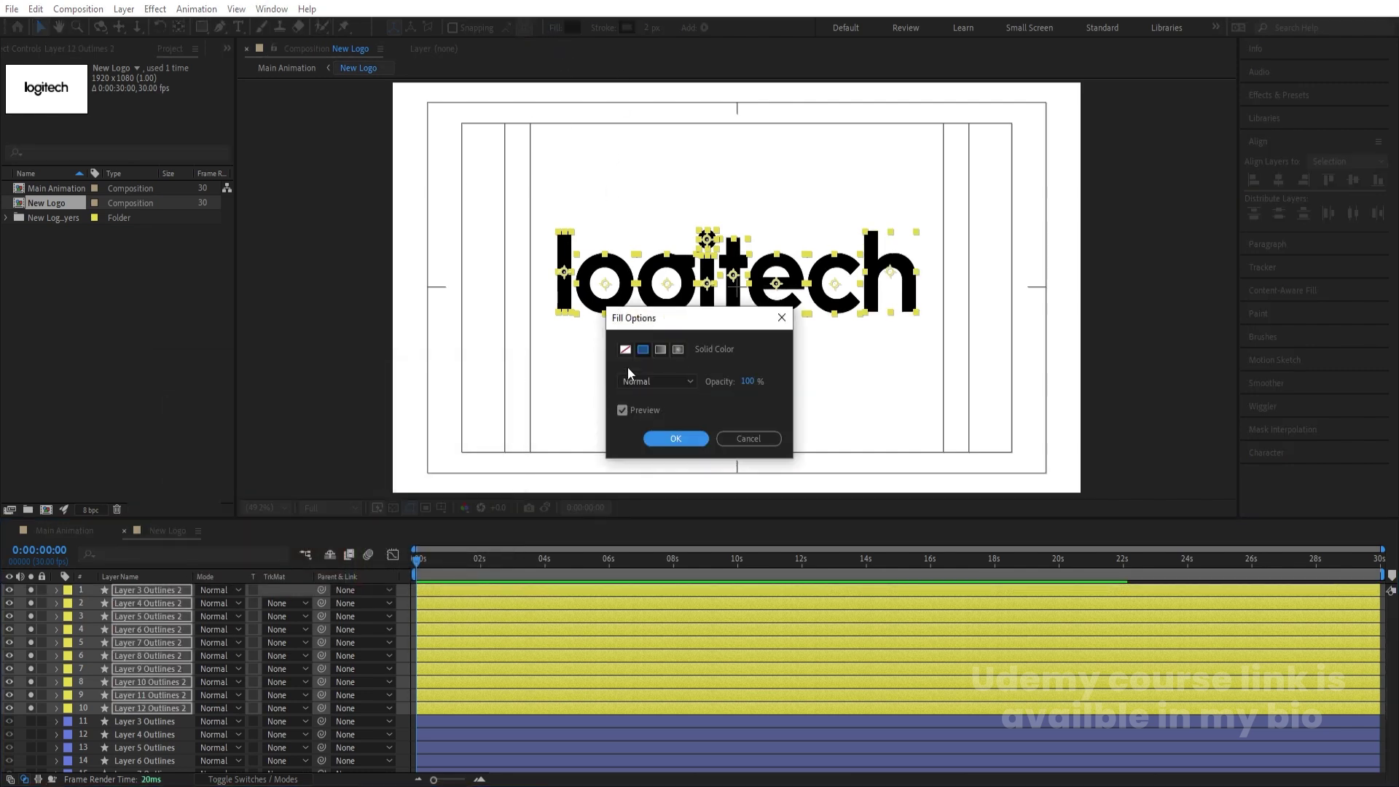
pyautogui.click(625, 349)
pyautogui.click(676, 439)
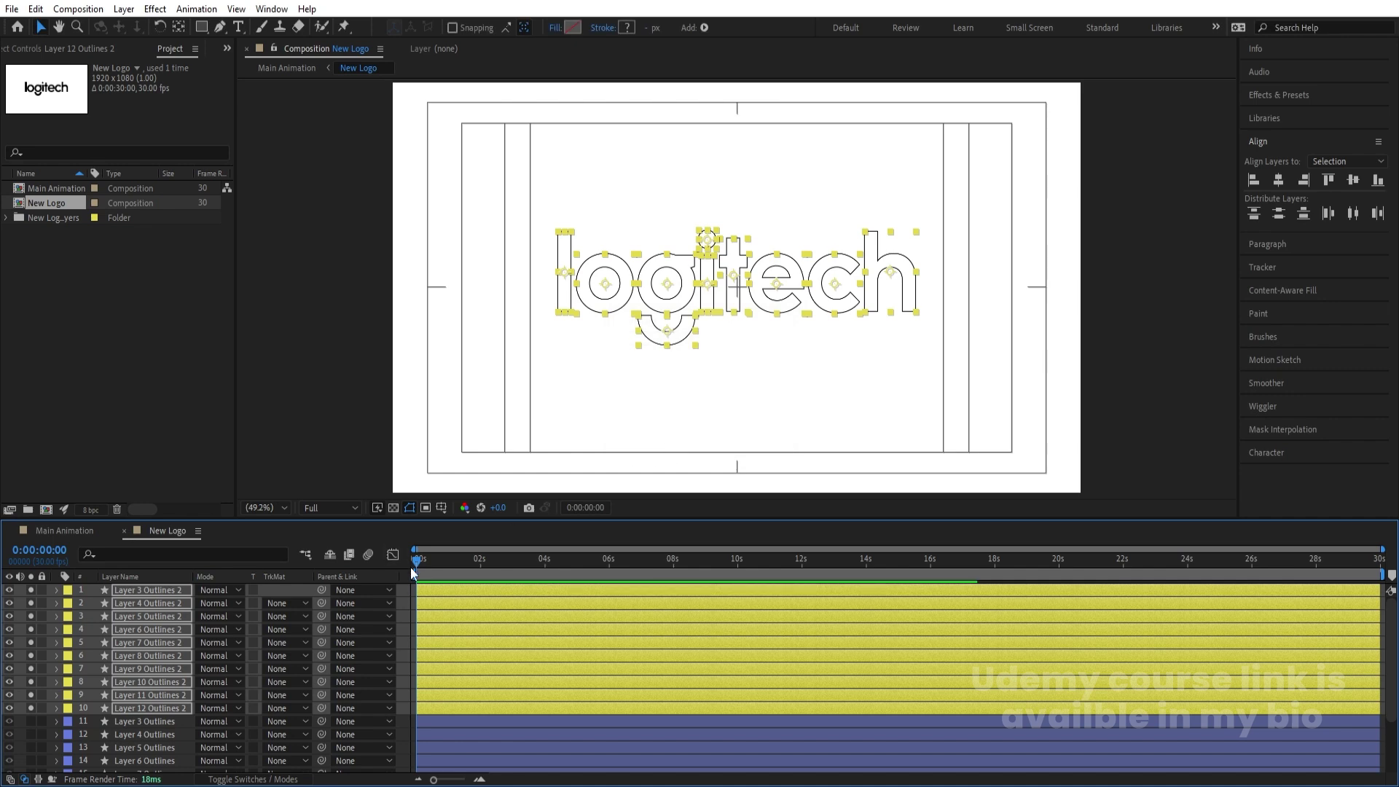
pyautogui.click(584, 494)
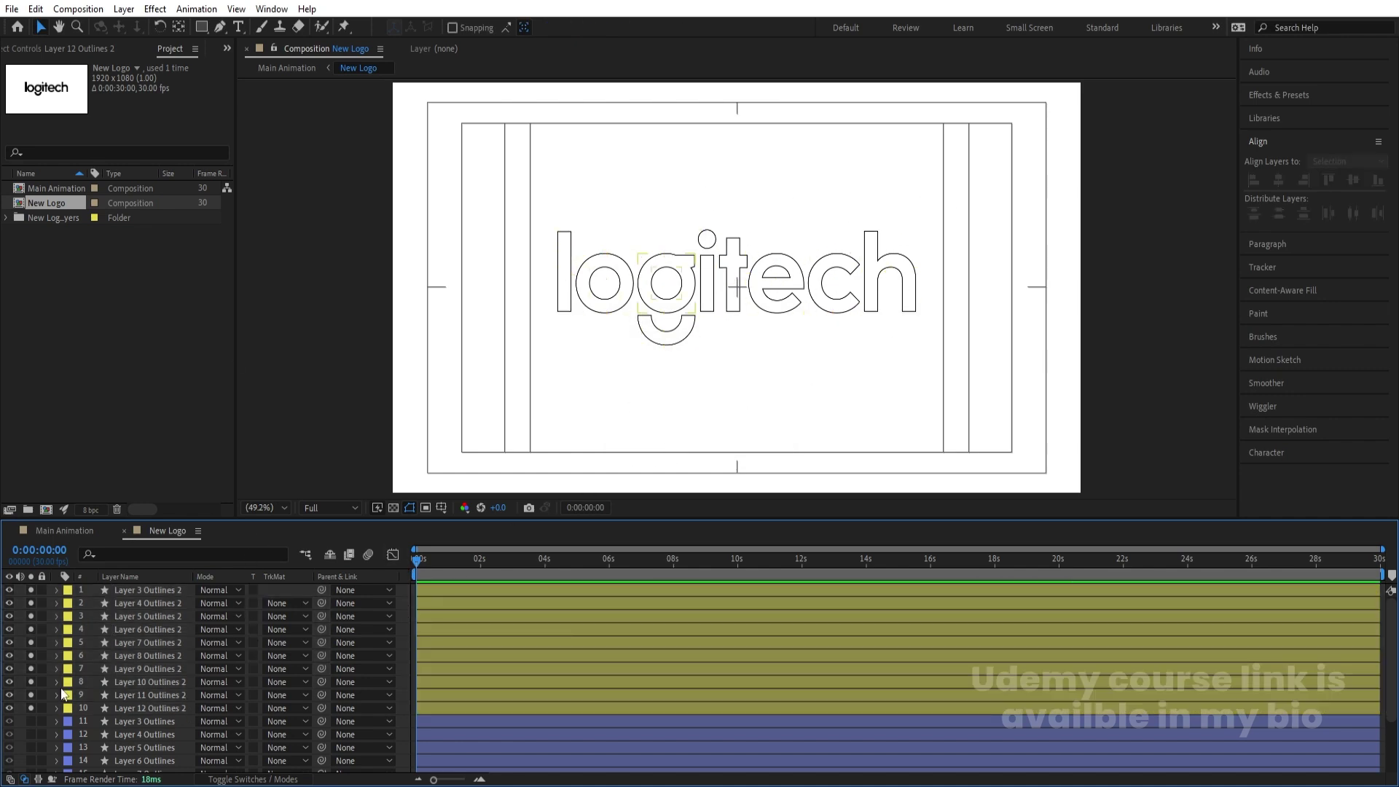
# Turn off solo for the ten duplicated outline layers and hide them.
pyautogui.moveTo(31, 707); pyautogui.dragTo(24, 576)
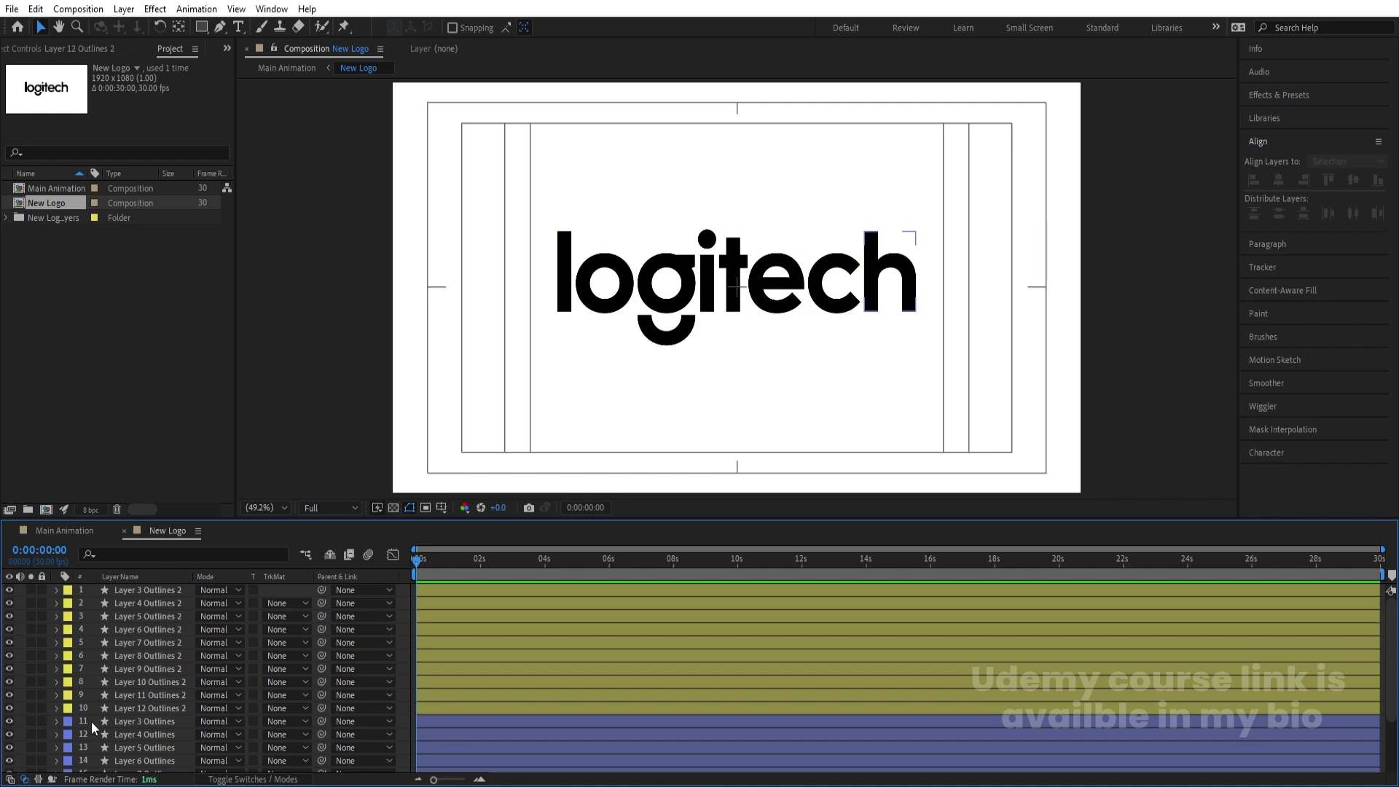
pyautogui.click(130, 707)
pyautogui.keyDown('shift'); pyautogui.click(124, 590); pyautogui.keyUp('shift')
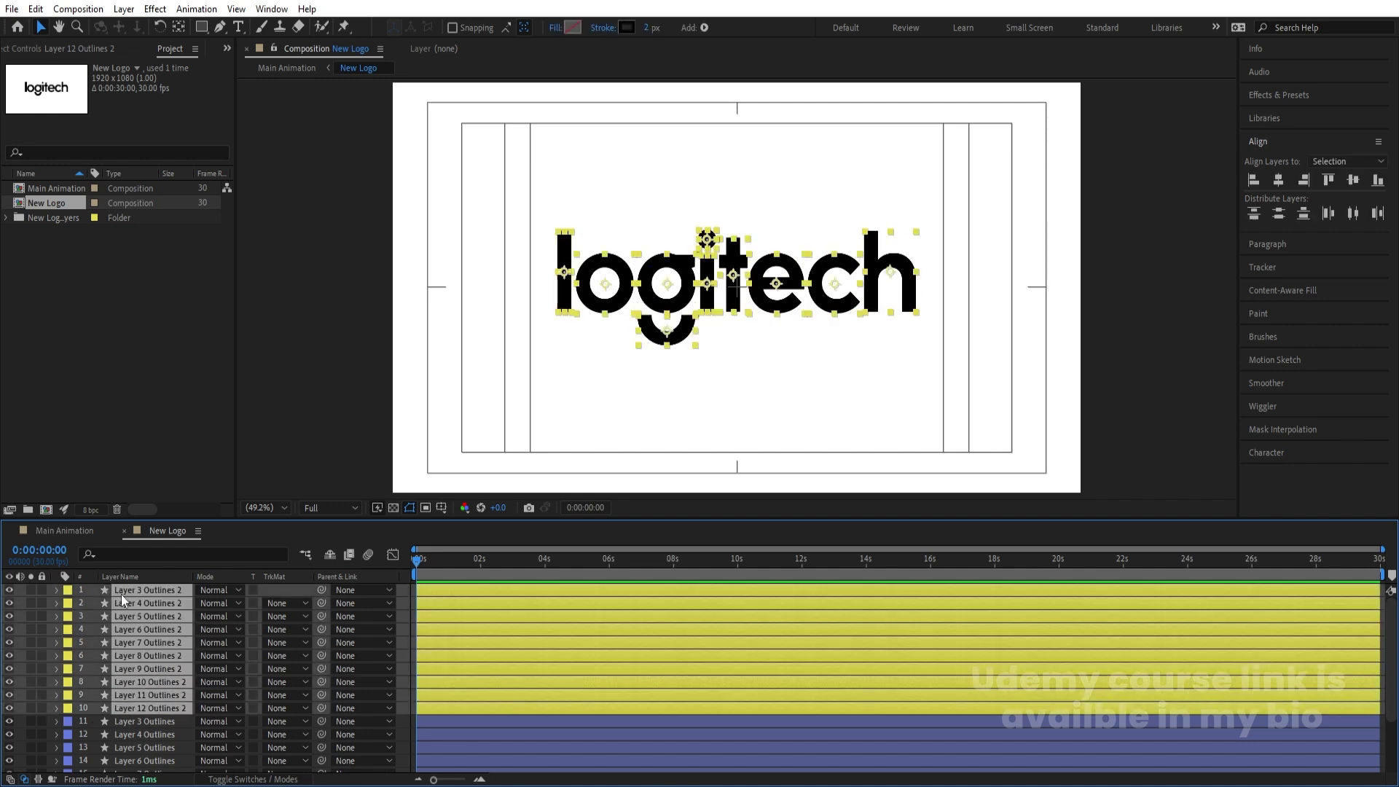
pyautogui.click(9, 707)
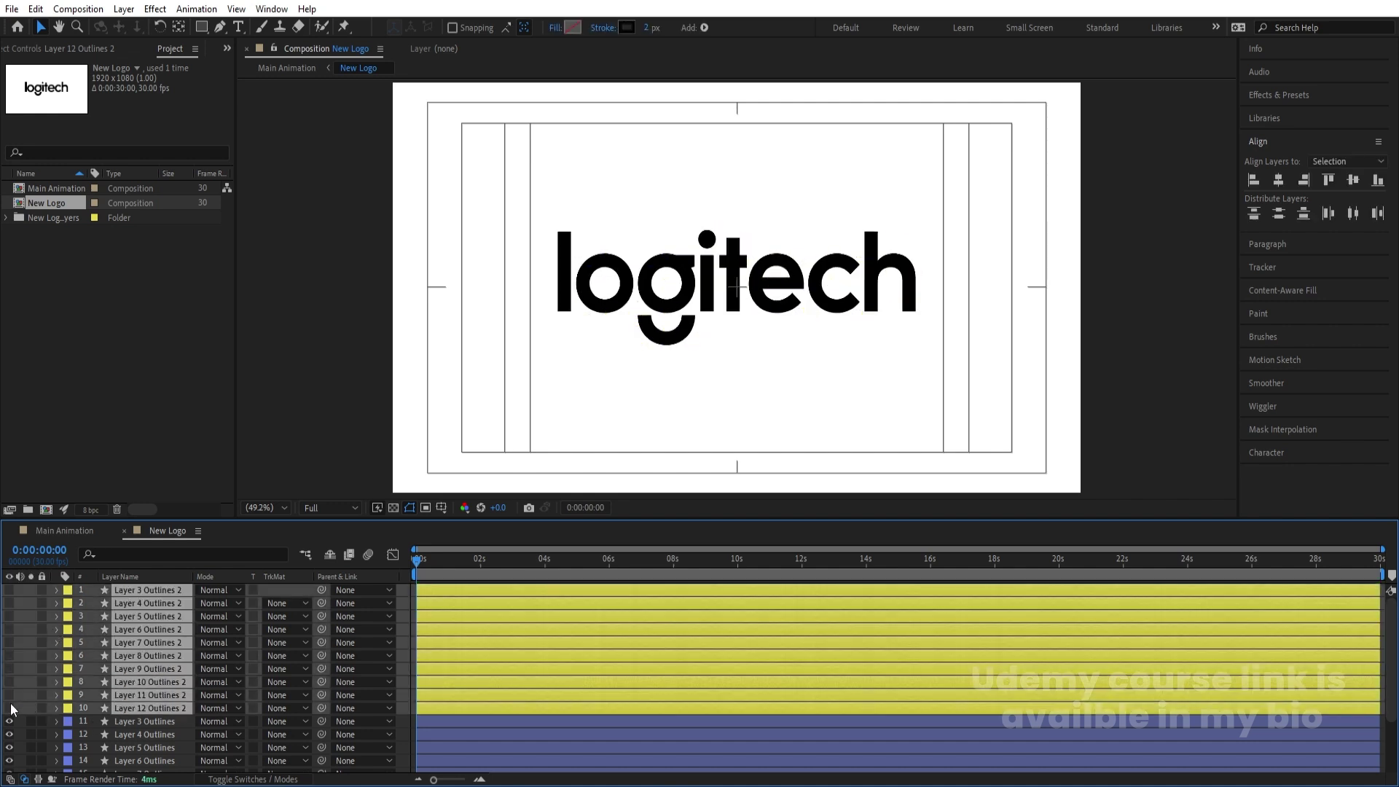
# Add Trim Paths to Layer 12 Outlines, the filled letter l of the logo.
pyautogui.scroll(-1, 29, 710)
pyautogui.scroll(-1, 29, 710)
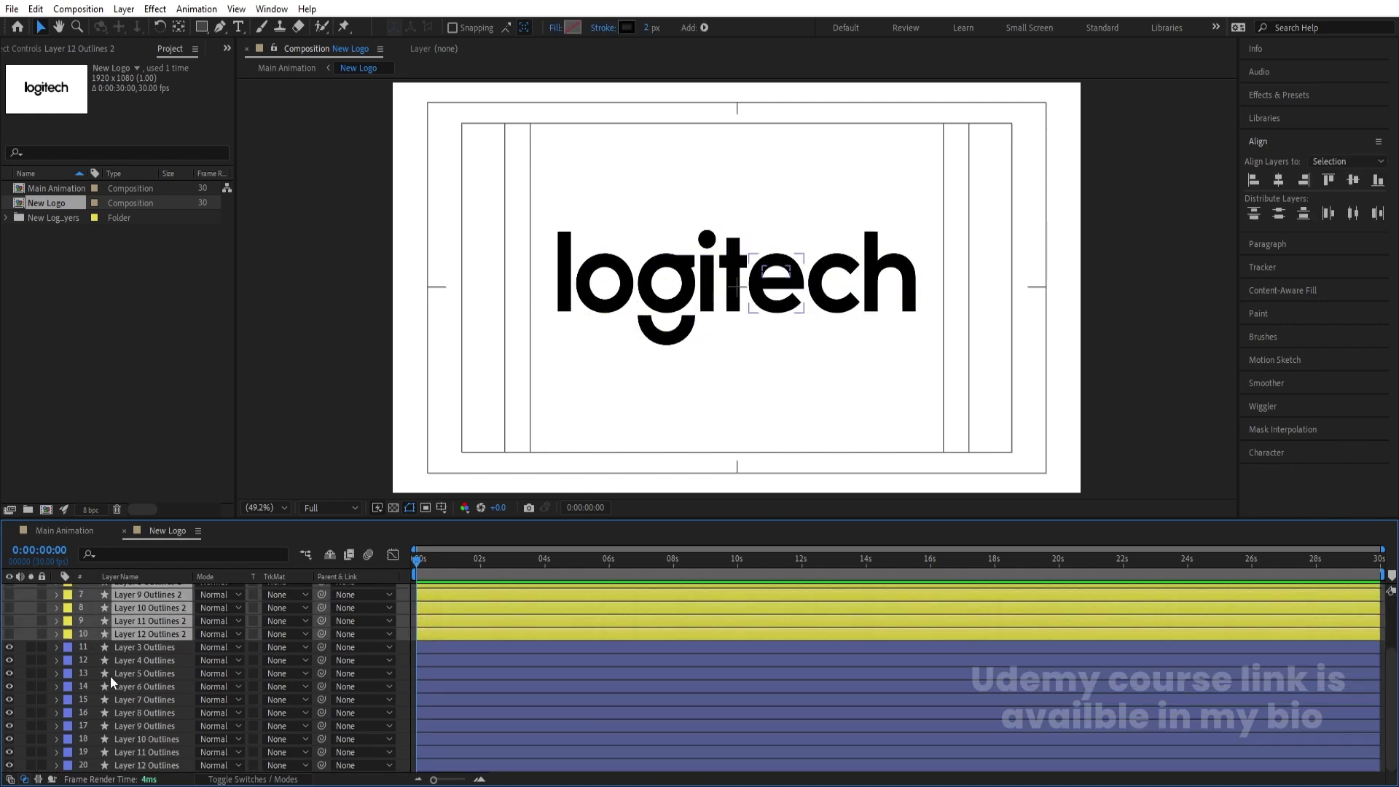
pyautogui.click(561, 306)
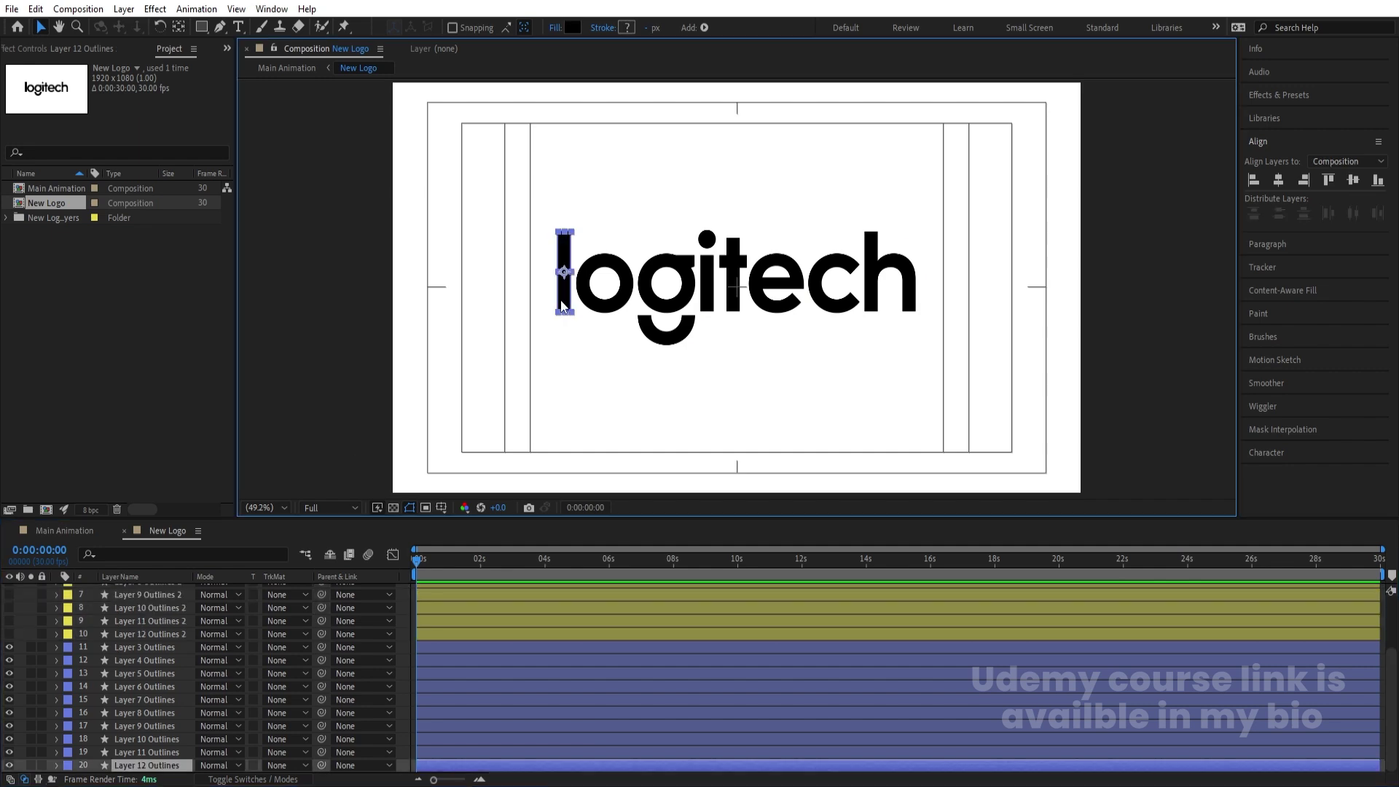
pyautogui.click(56, 766)
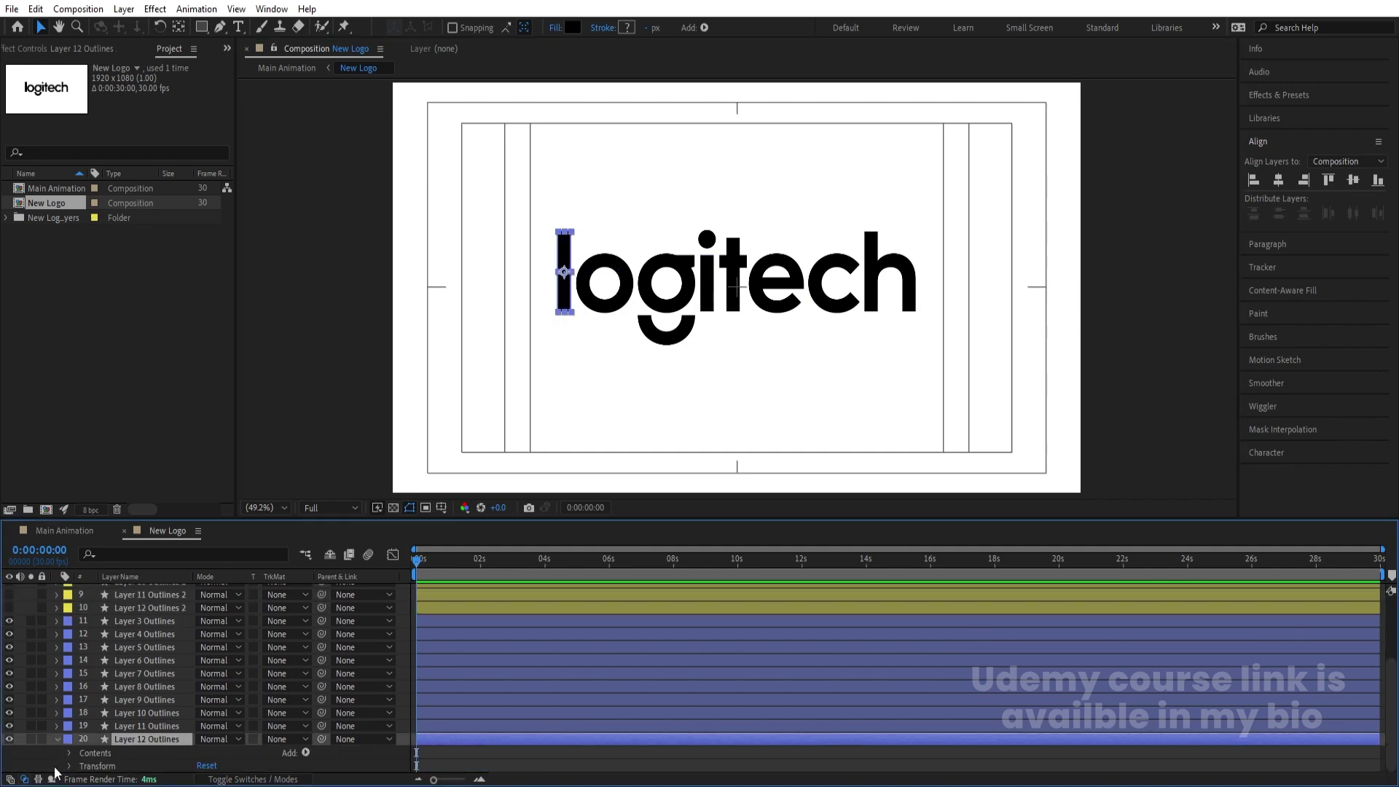
pyautogui.click(305, 753)
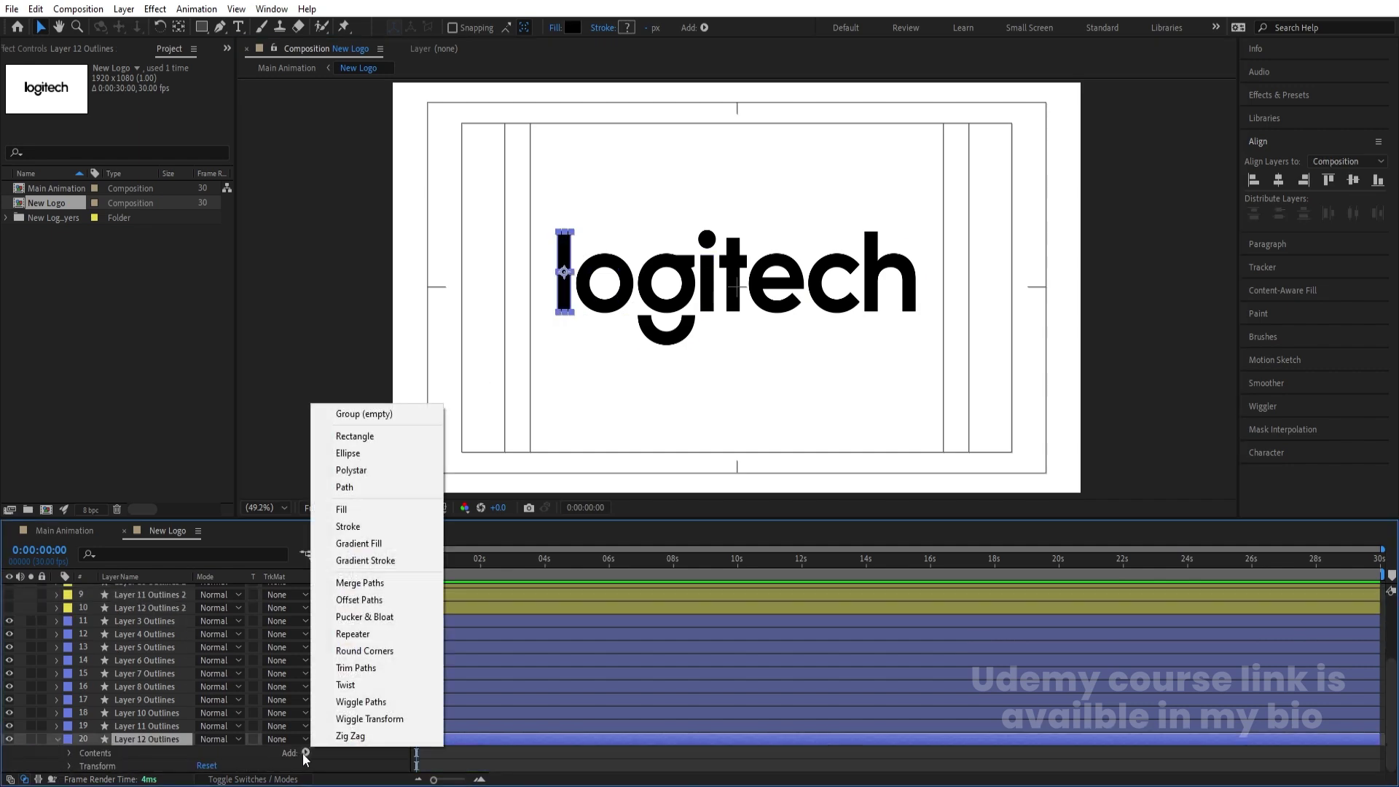
pyautogui.click(343, 668)
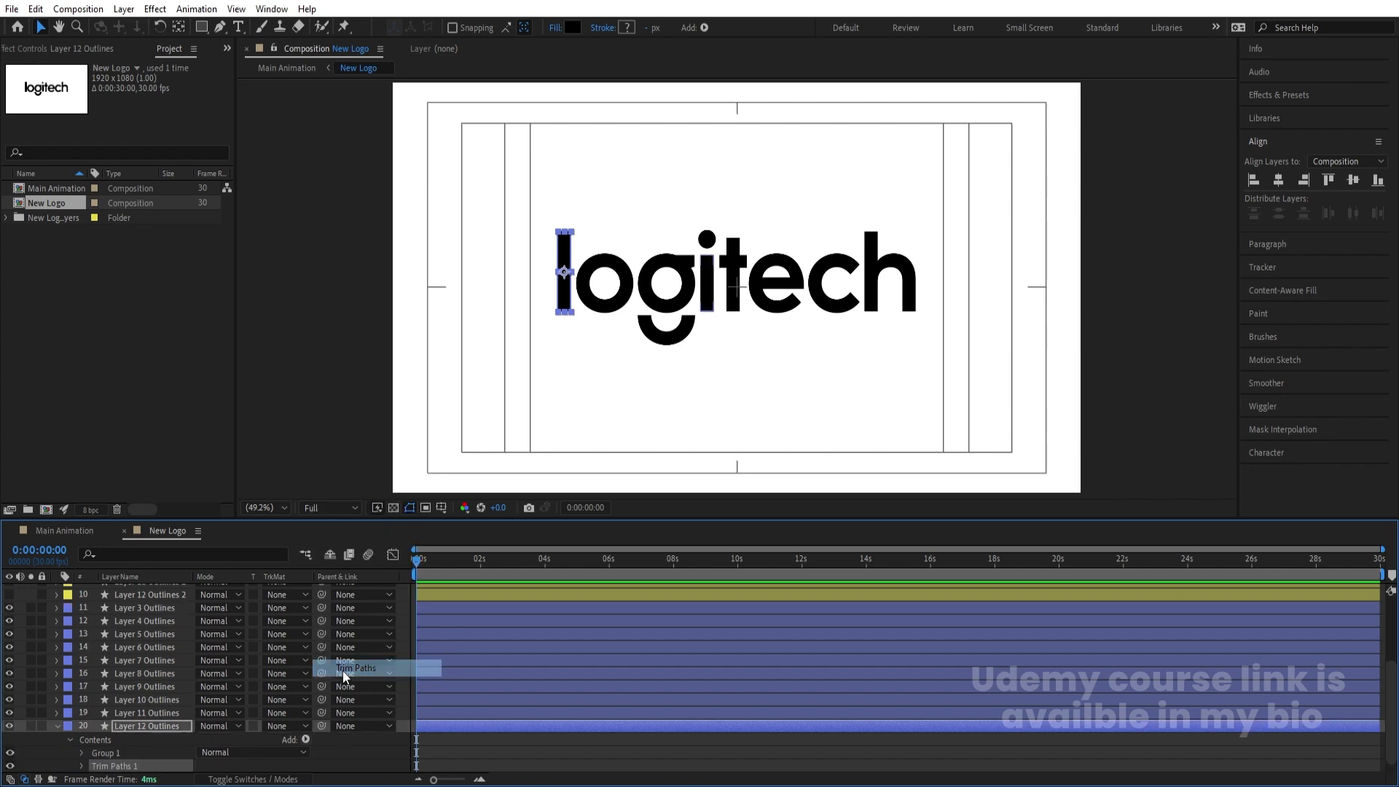
# Set the Trim Paths End of Layer 12 Outlines to 0% and keyframe it at 0:00:00:00.
pyautogui.click(81, 766)
pyautogui.moveTo(201, 725); pyautogui.dragTo(109, 728)
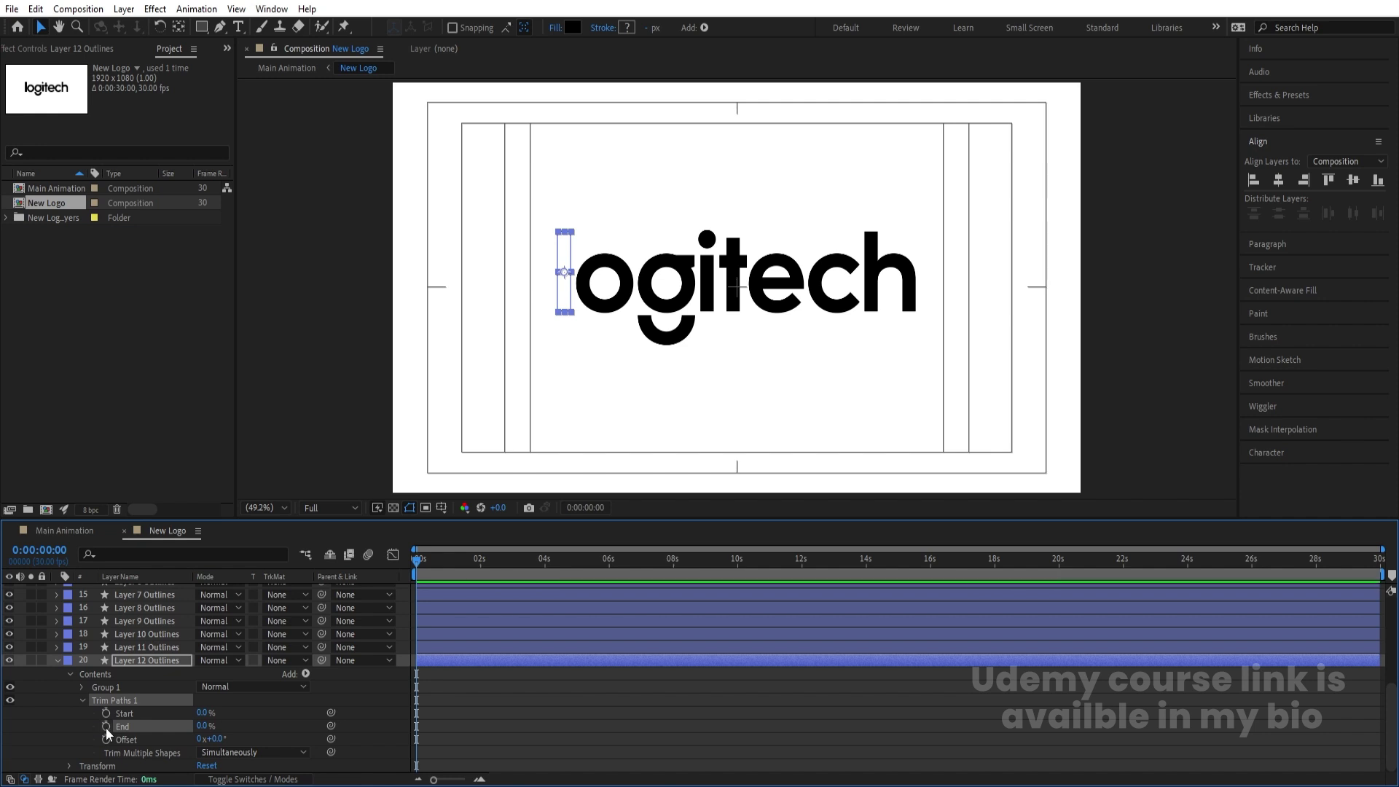
pyautogui.click(107, 726)
# Keyframe the Trim Paths End of Layer 12 Outlines at 100% at 0:00:01:10.
pyautogui.scroll(5, 472, 672)
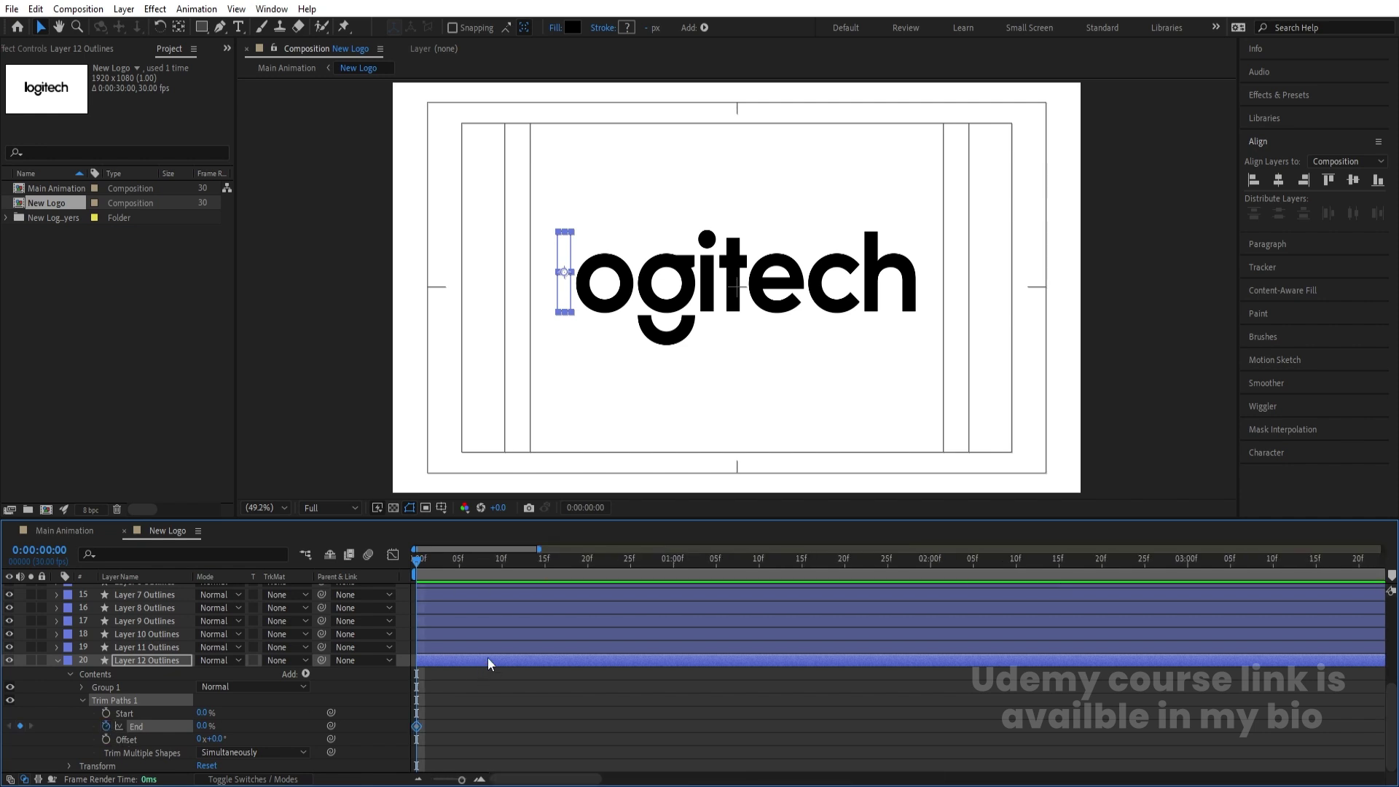
pyautogui.scroll(-3, 488, 657)
pyautogui.click(587, 561)
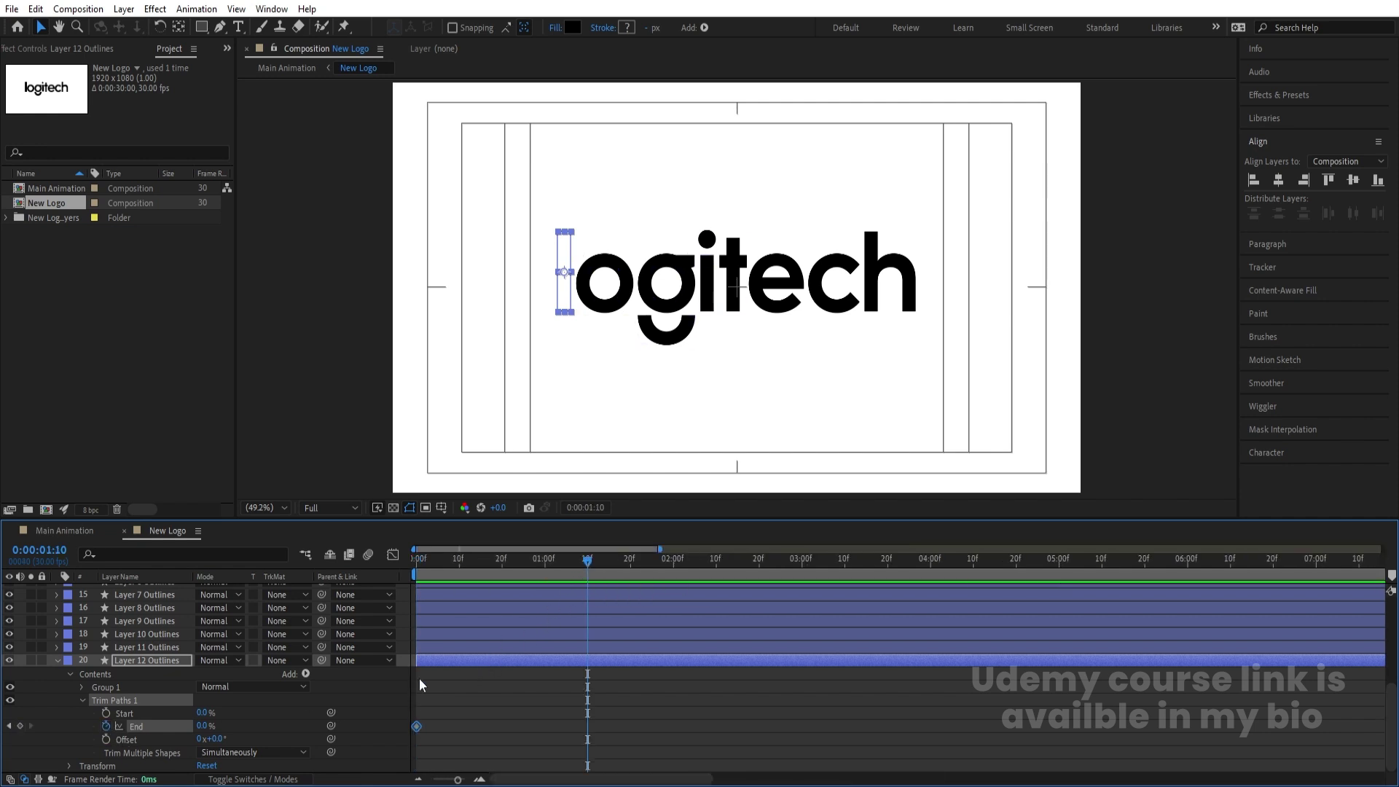
pyautogui.click(204, 725)
pyautogui.write('100')
pyautogui.press('Return')
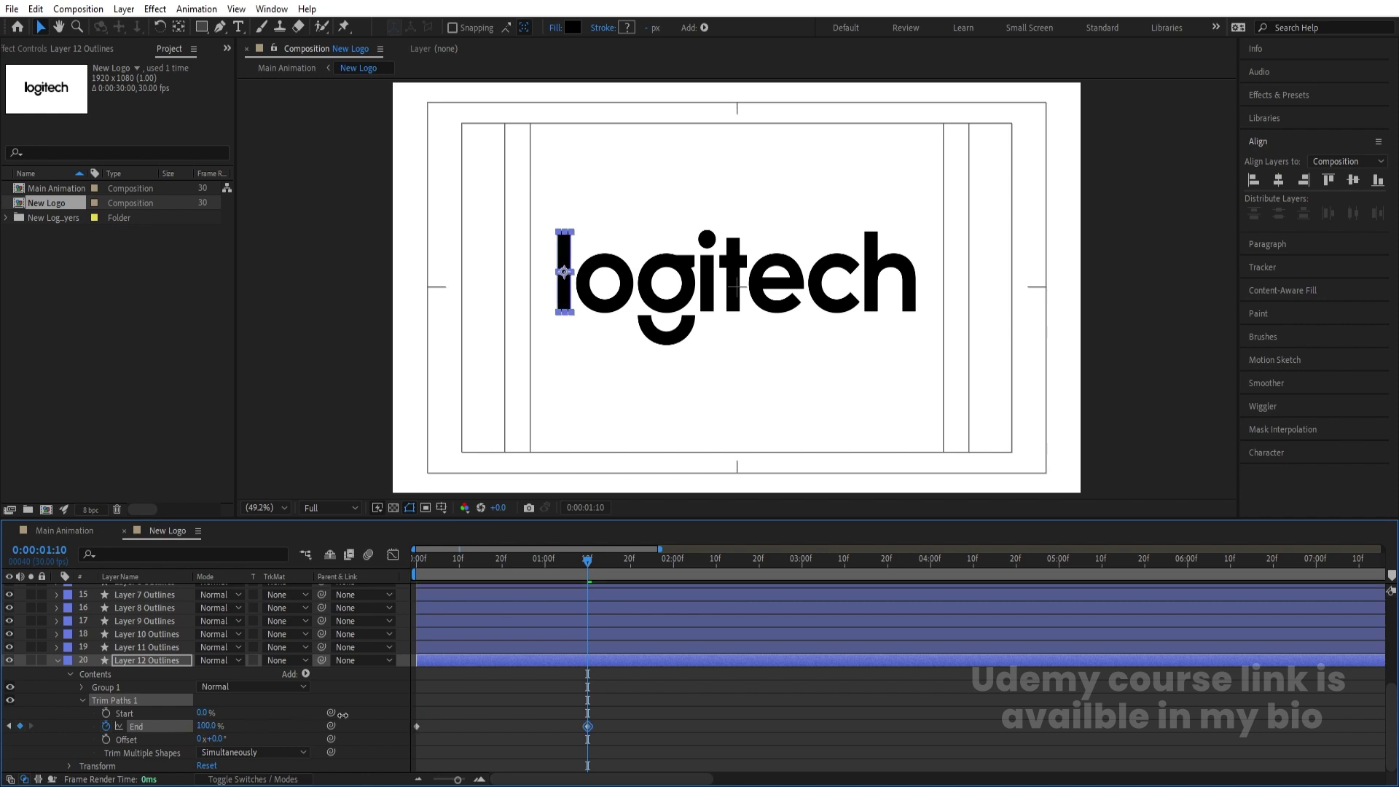
# Preview the letter l animation and apply Easy Ease to both Trim Paths End keyframes.
pyautogui.press('space')
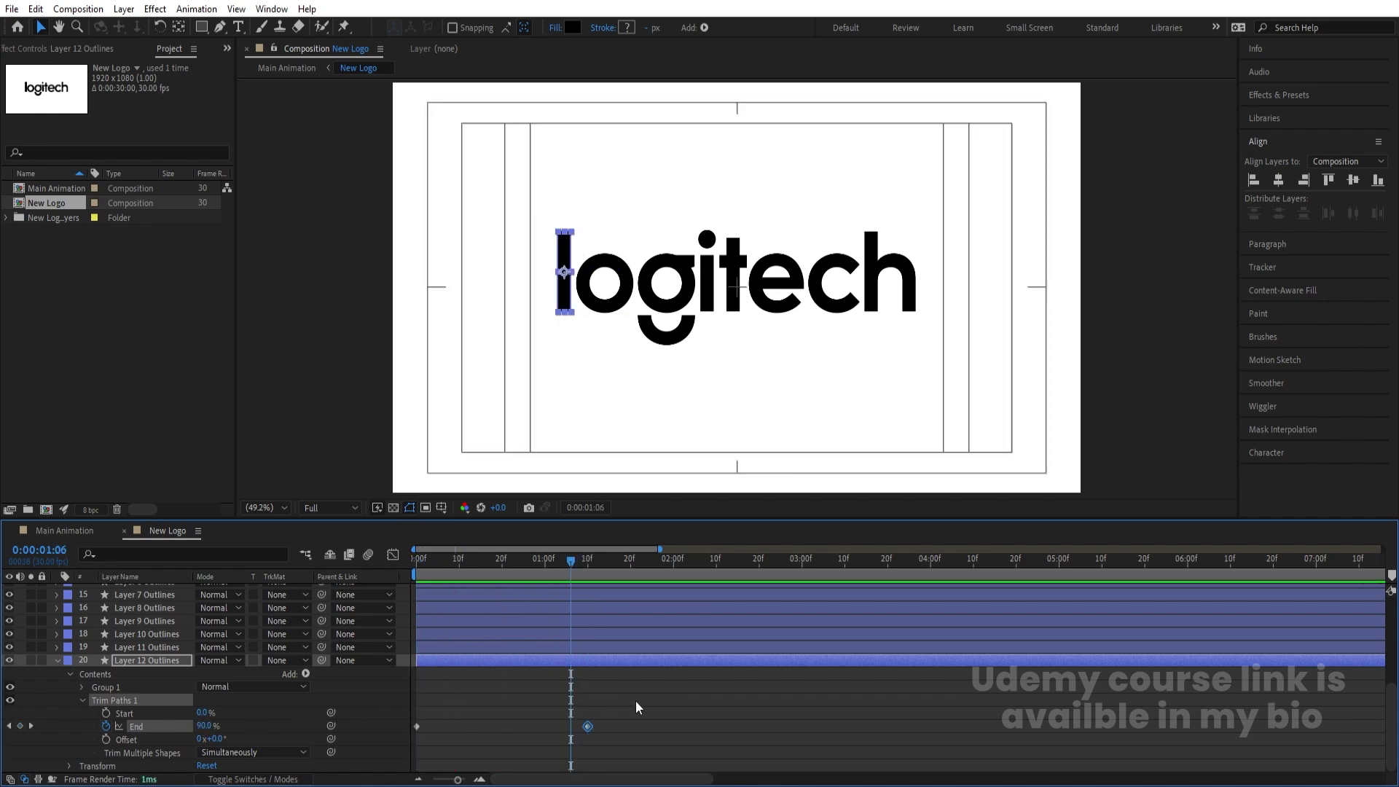
pyautogui.moveTo(635, 701); pyautogui.dragTo(343, 773)
pyautogui.press('F9')
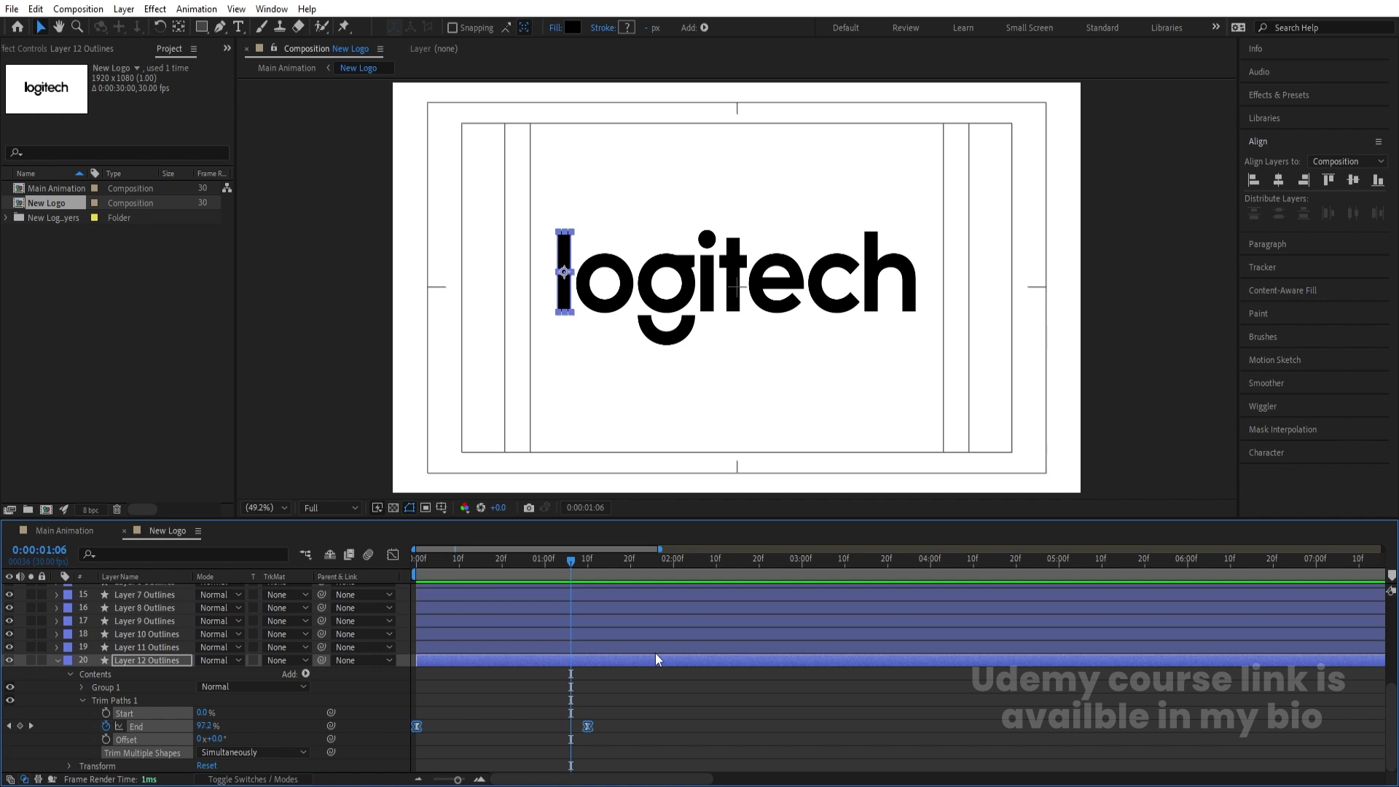
# Copy the animated Trim Paths of Layer 12 Outlines onto Layer 3 through Layer 11 Outlines at 0:00:00:00 and preview the result.
pyautogui.moveTo(435, 564); pyautogui.dragTo(416, 564)
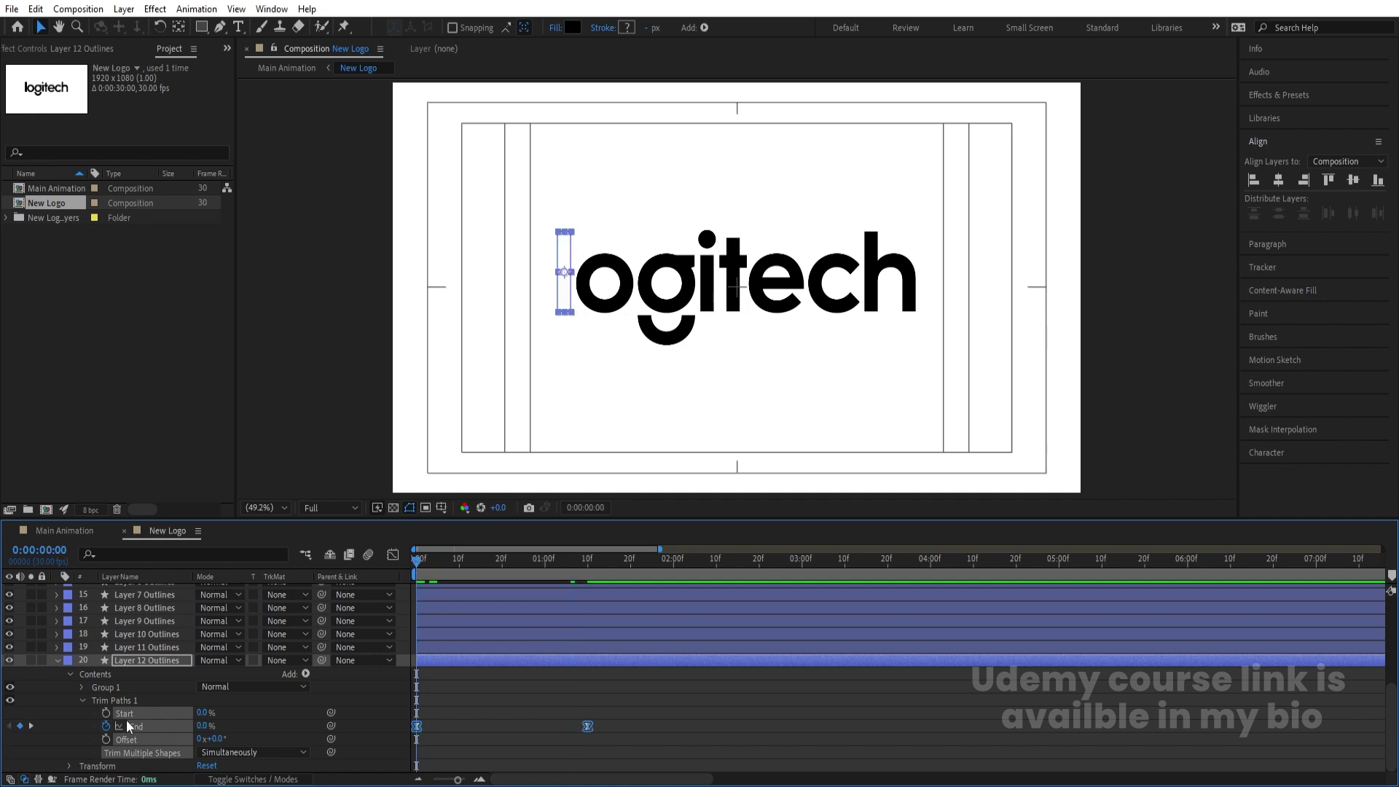
pyautogui.click(117, 700)
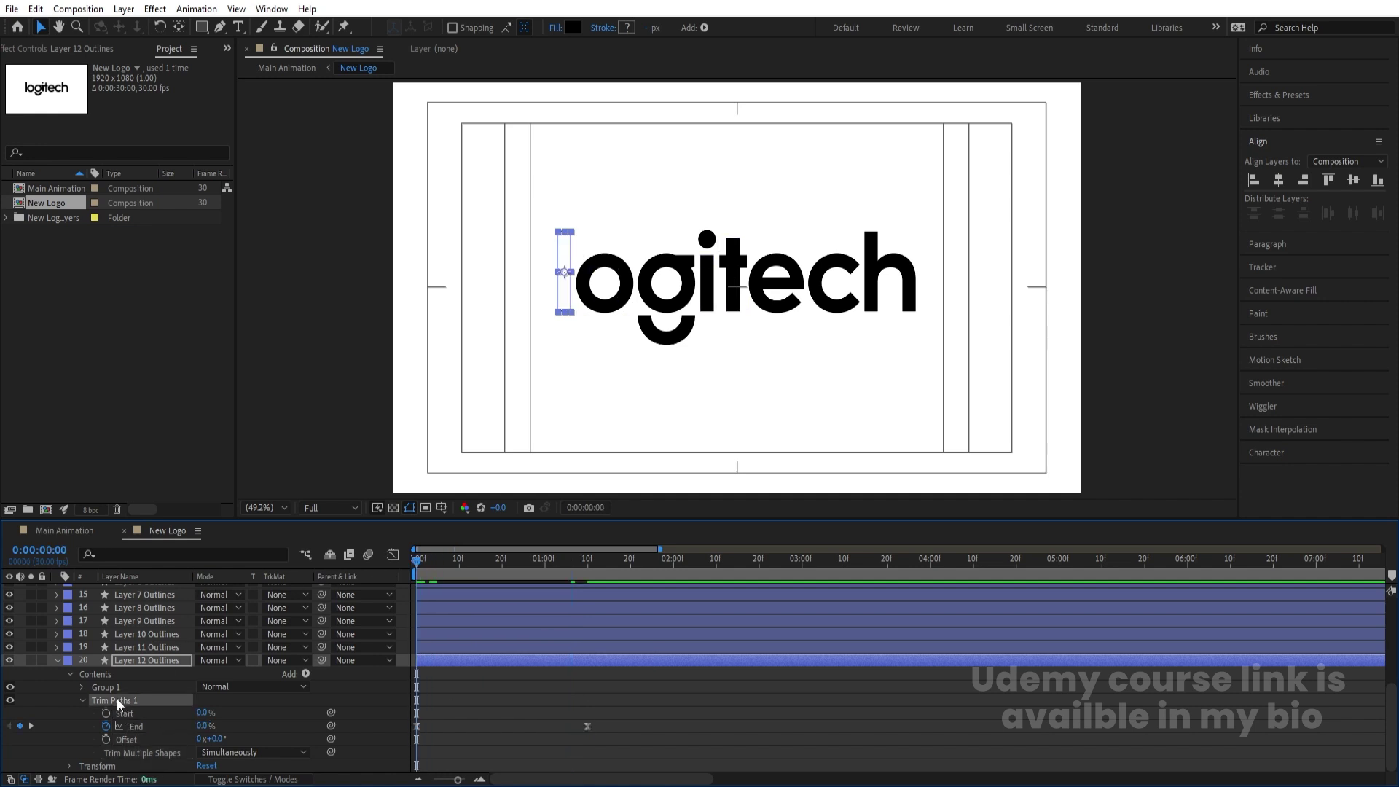
pyautogui.click(137, 645)
pyautogui.scroll(3, 137, 645)
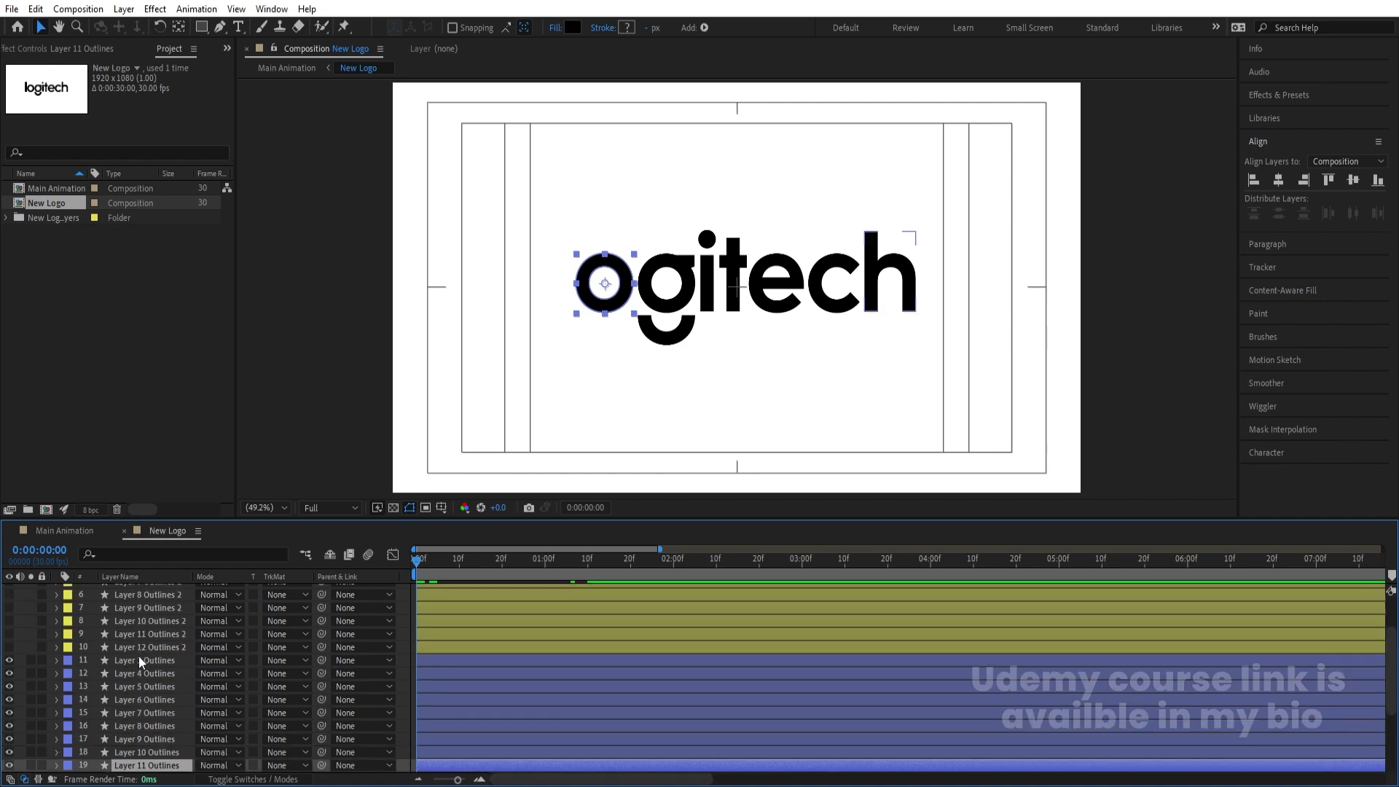
pyautogui.keyDown('shift'); pyautogui.click(137, 663); pyautogui.keyUp('shift')
pyautogui.hotkey('ctrl', 'v')
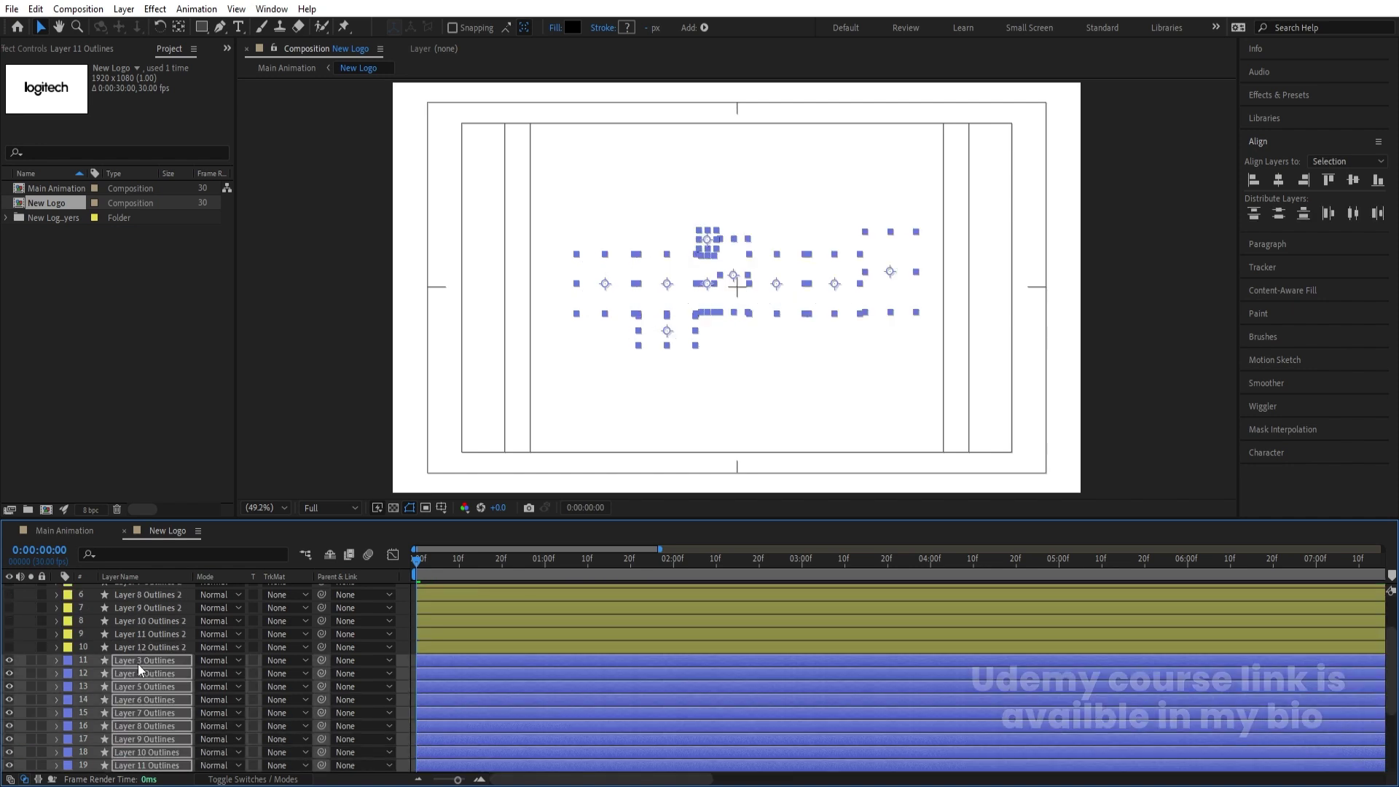
pyautogui.press('space')
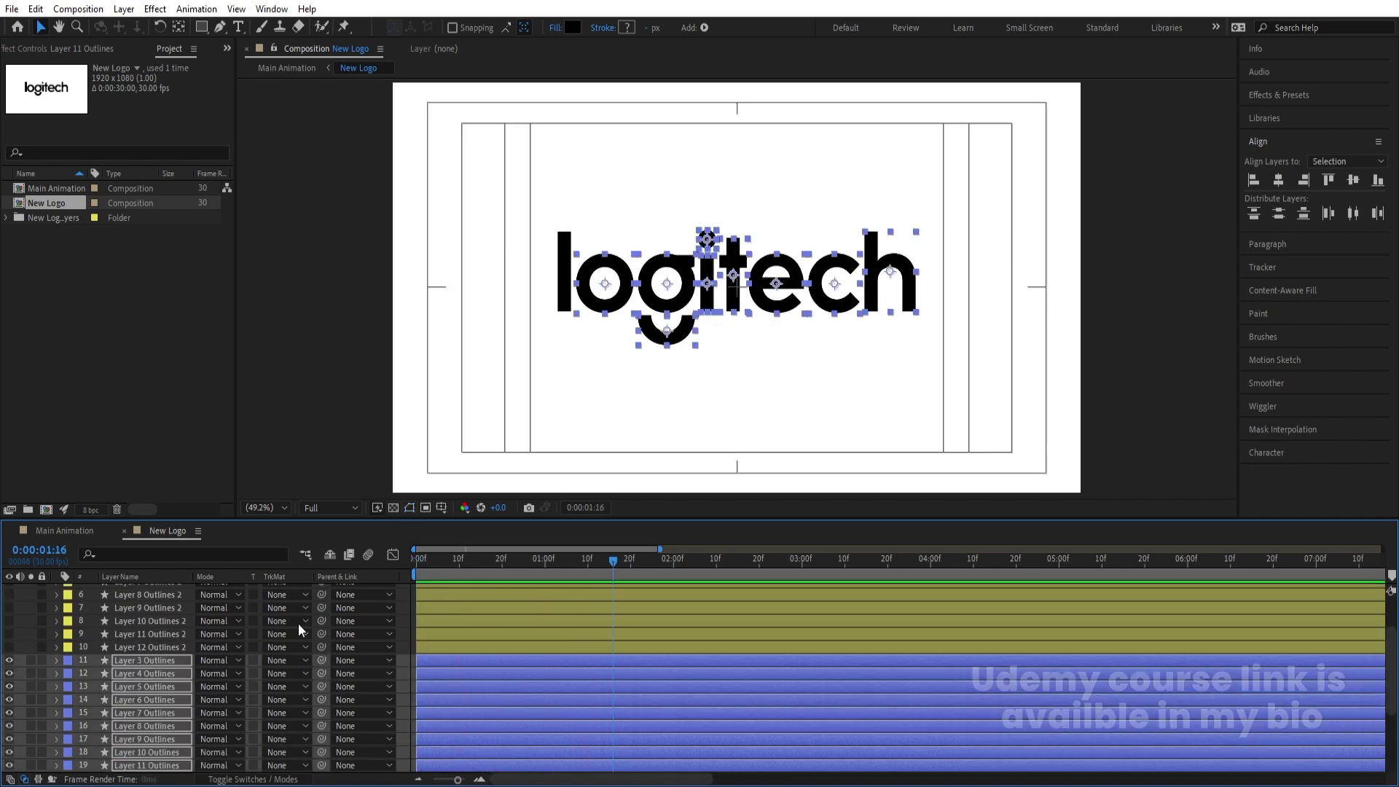
pyautogui.press('space')
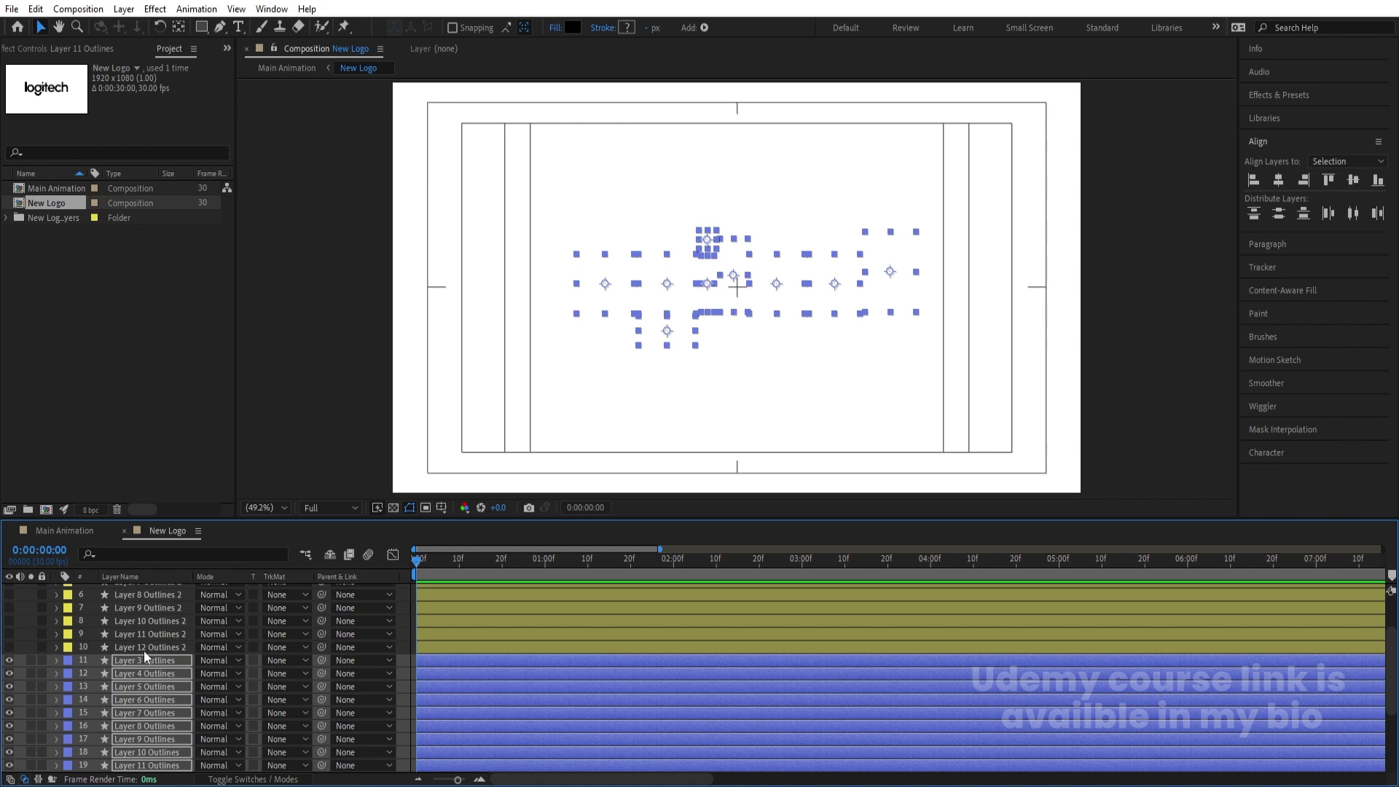
# Paste the Trim Paths onto Layer 3 Outlines 2 through Layer 12 Outlines 2, make those stroke layers visible, and preview.
pyautogui.click(143, 647)
pyautogui.scroll(2, 140, 633)
pyautogui.keyDown('shift'); pyautogui.click(135, 592); pyautogui.keyUp('shift')
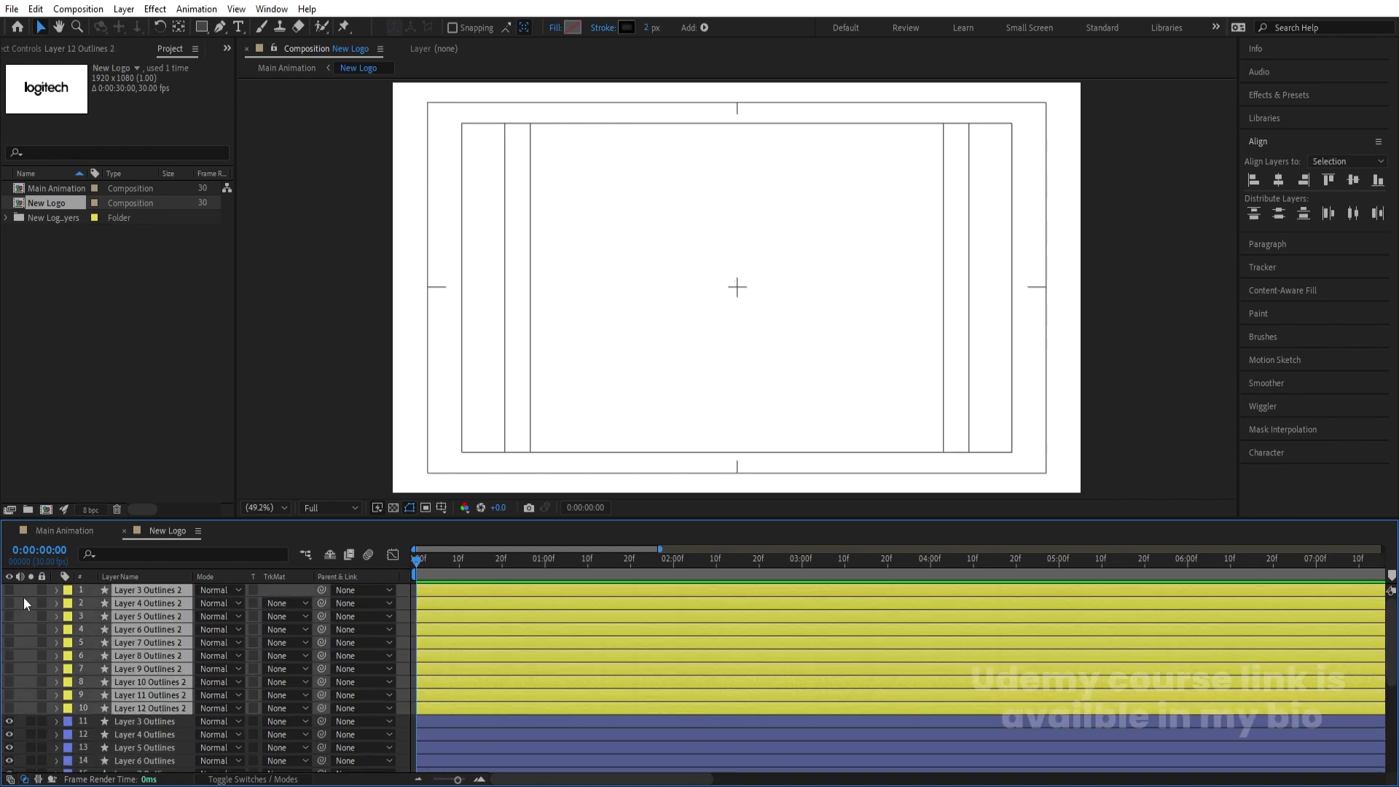
pyautogui.click(9, 590)
pyautogui.press('space')
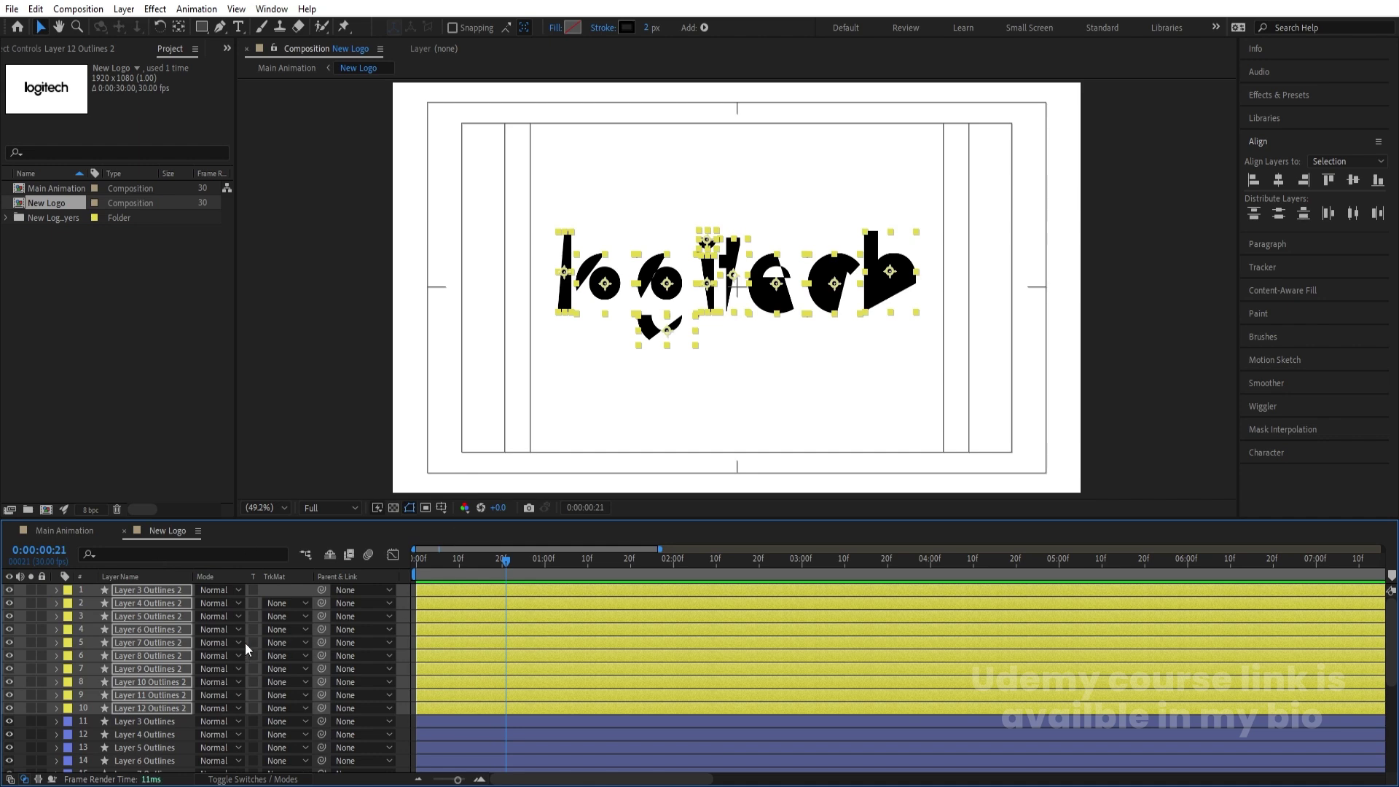
pyautogui.press('space')
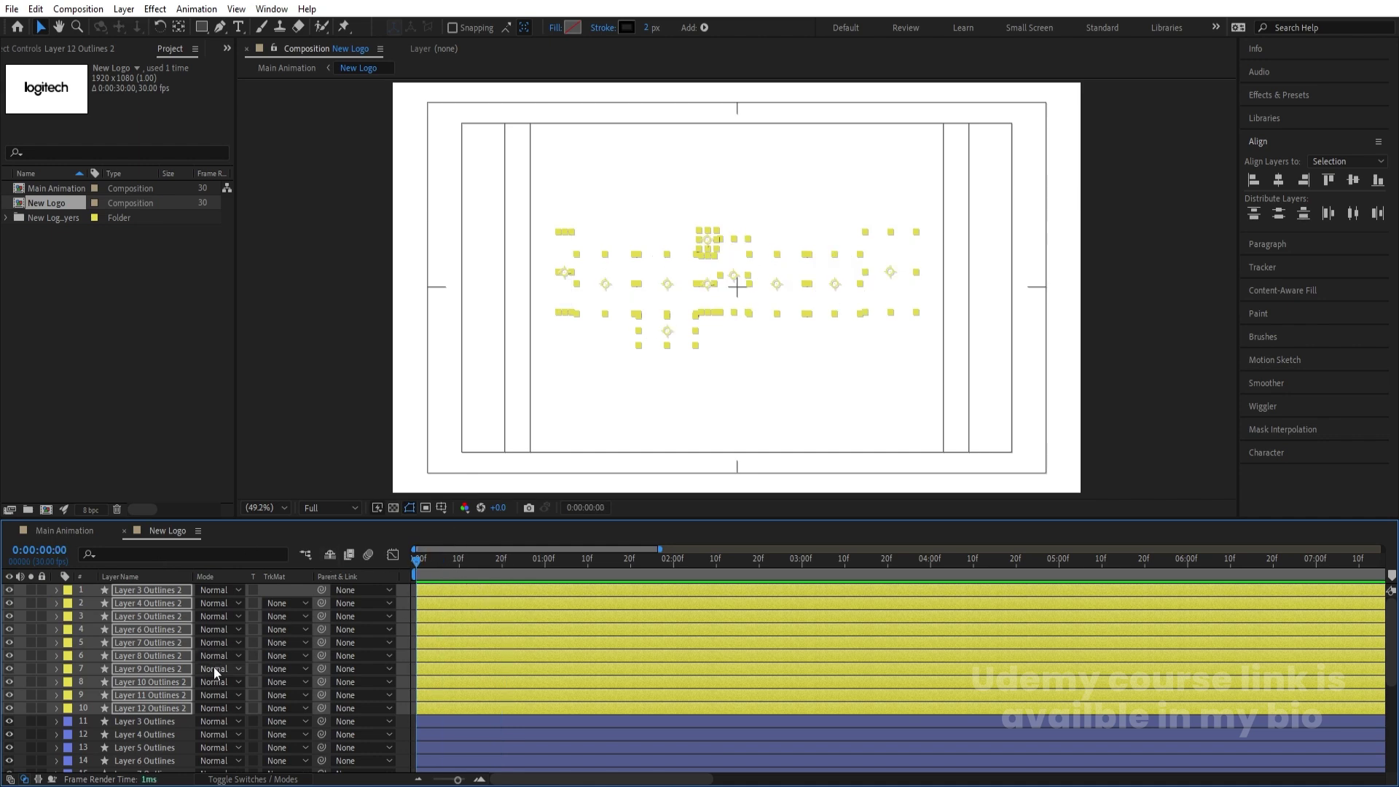
# Hide the filled layers, Layer 3 Outlines through Layer 12 Outlines, and preview the stroke layers alone.
pyautogui.scroll(-5, 213, 666)
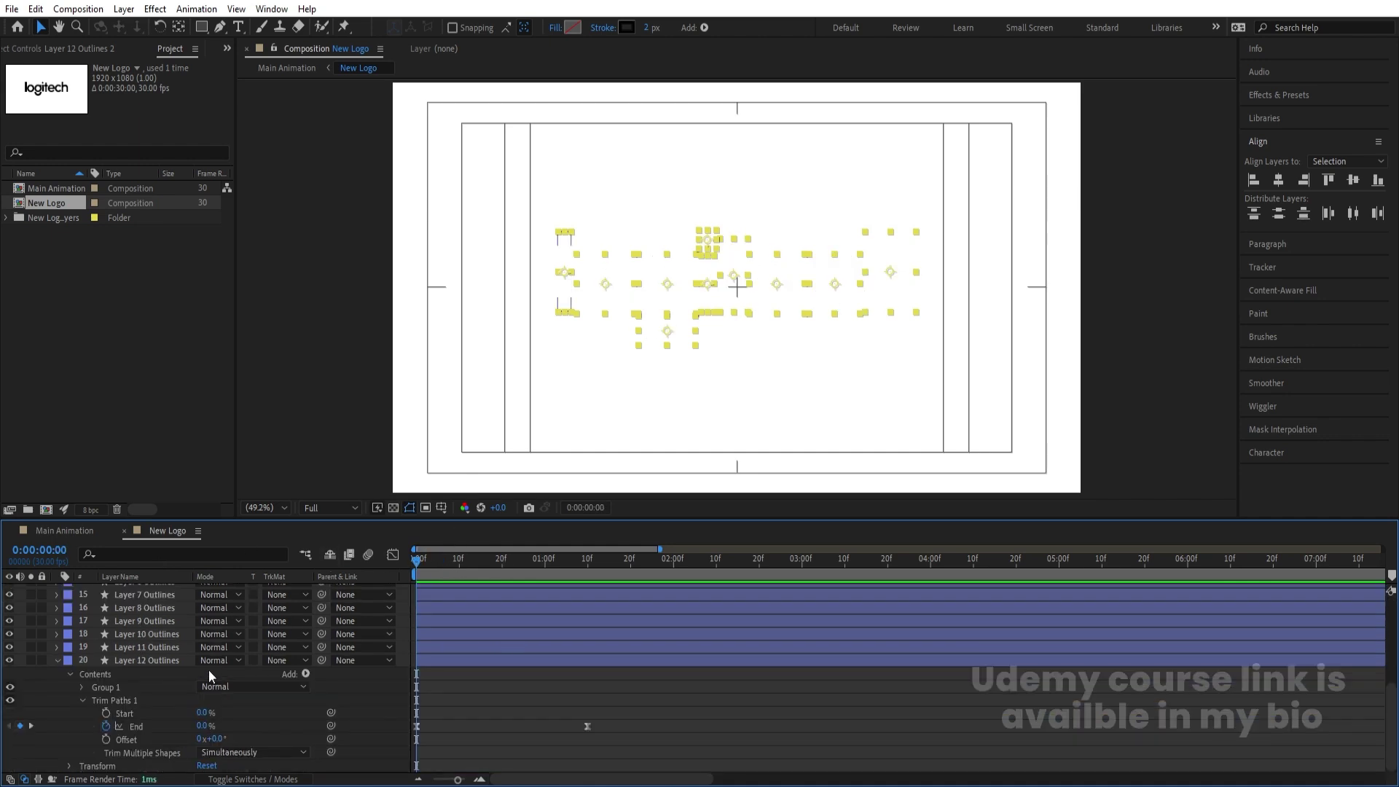
pyautogui.click(59, 659)
pyautogui.click(144, 762)
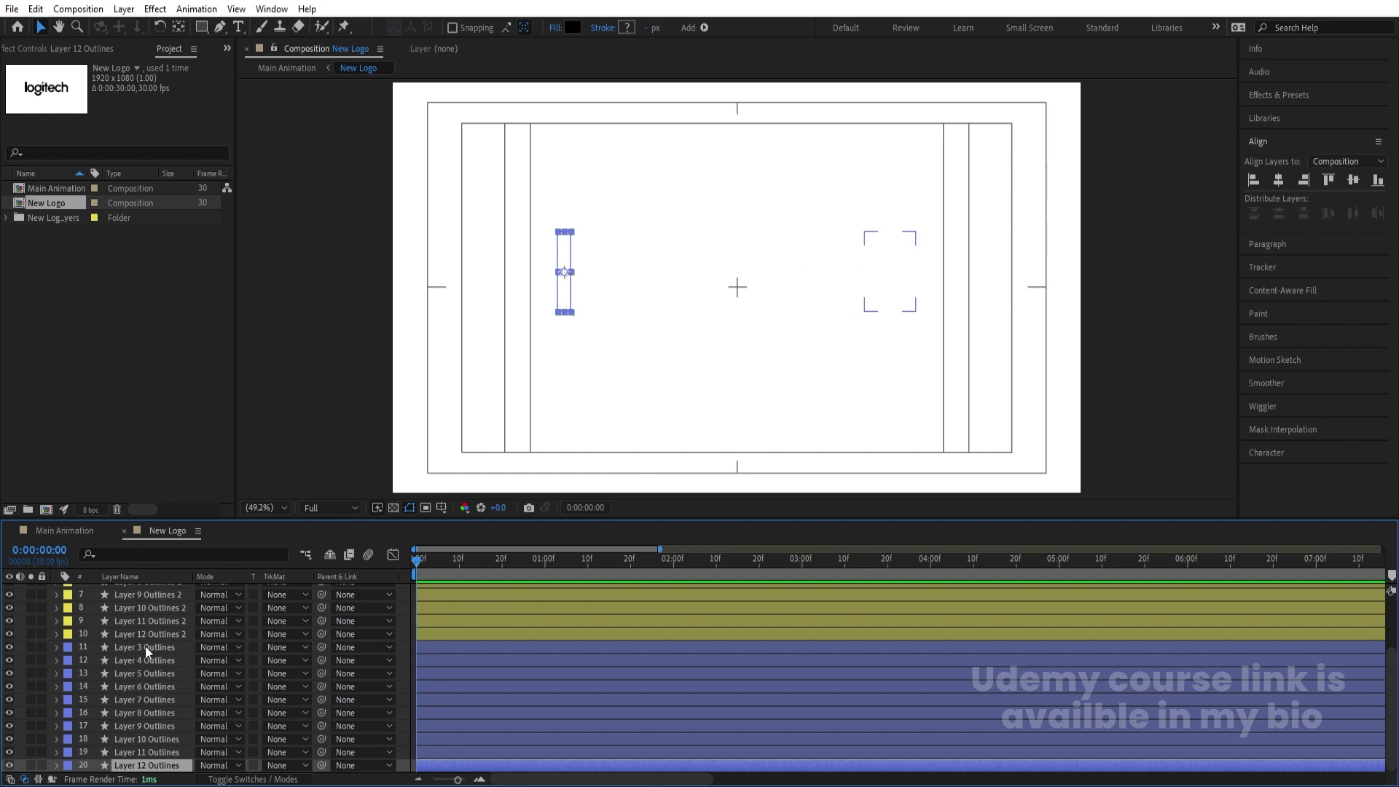
pyautogui.keyDown('shift'); pyautogui.click(146, 646); pyautogui.keyUp('shift')
pyautogui.click(11, 646)
pyautogui.press('space')
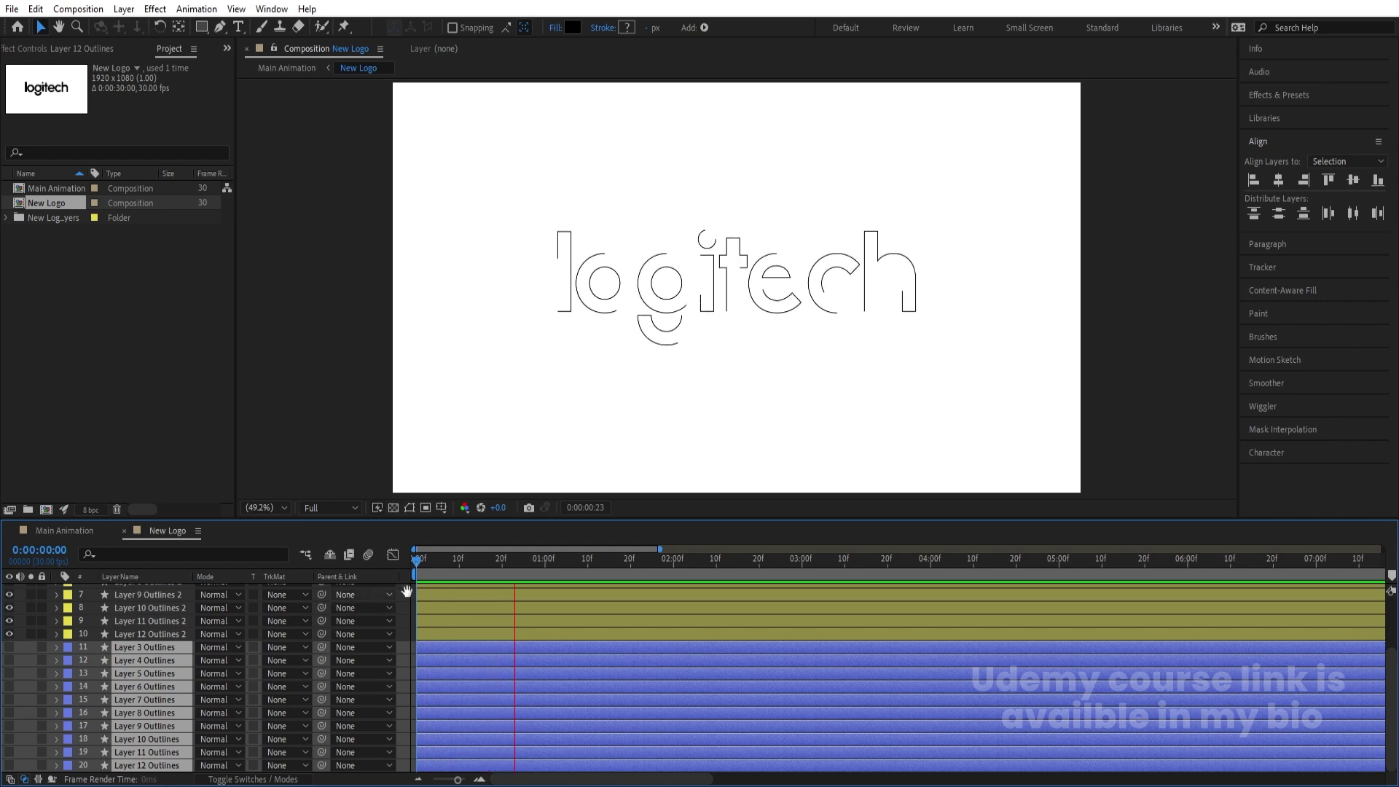
pyautogui.press('space')
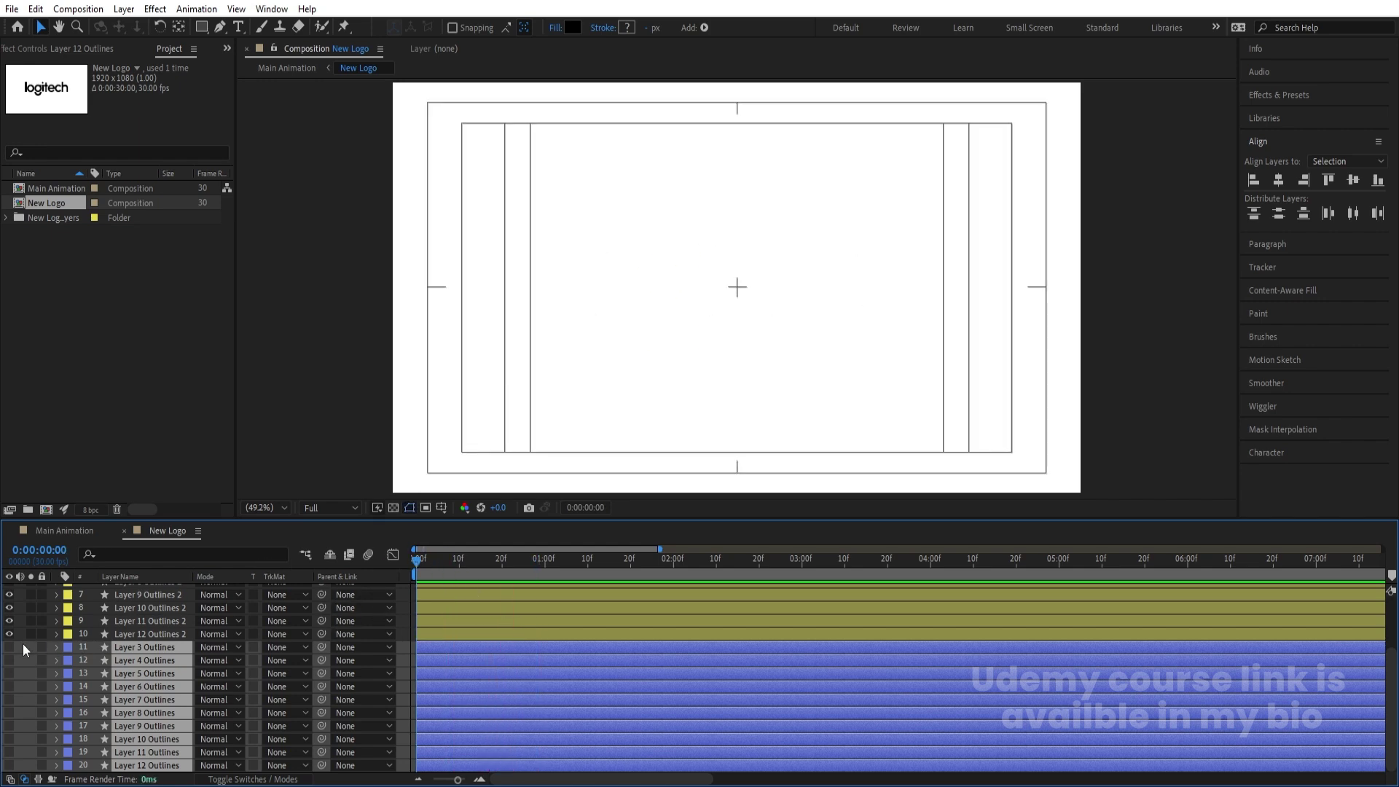
# Move Layer 11 Outlines 2 so that it starts at 0:00:00:05.
pyautogui.click(408, 602)
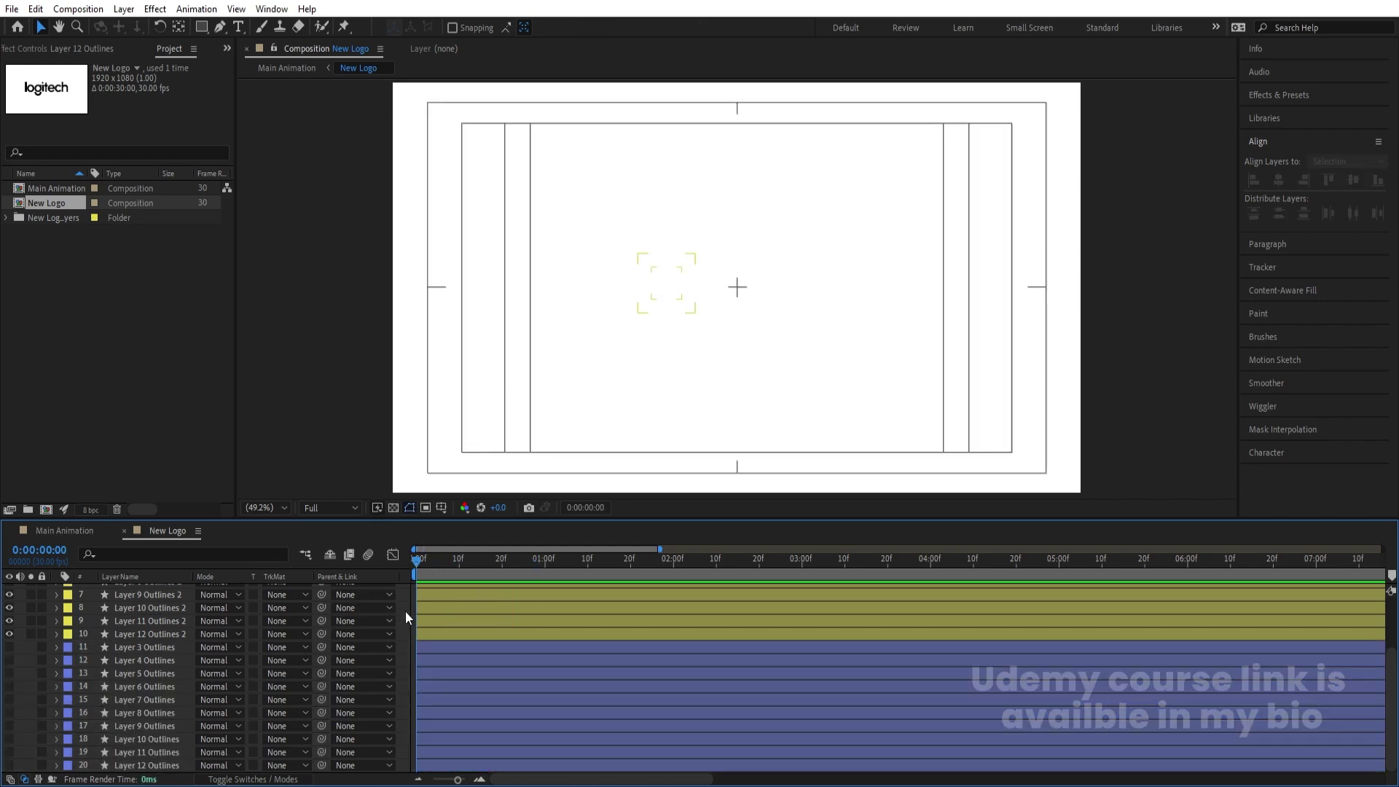
pyautogui.press('=')
pyautogui.press('=')
pyautogui.click(503, 560)
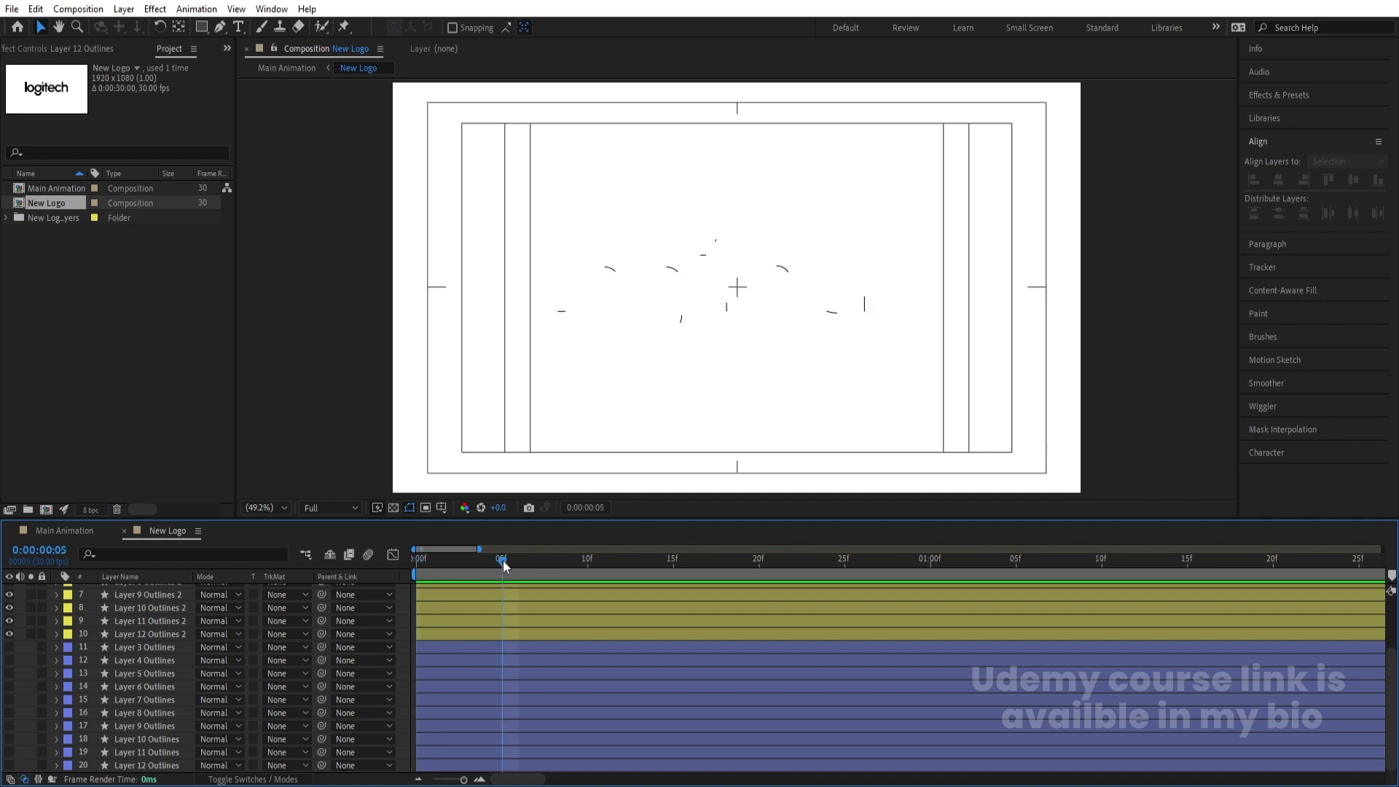
pyautogui.press('=')
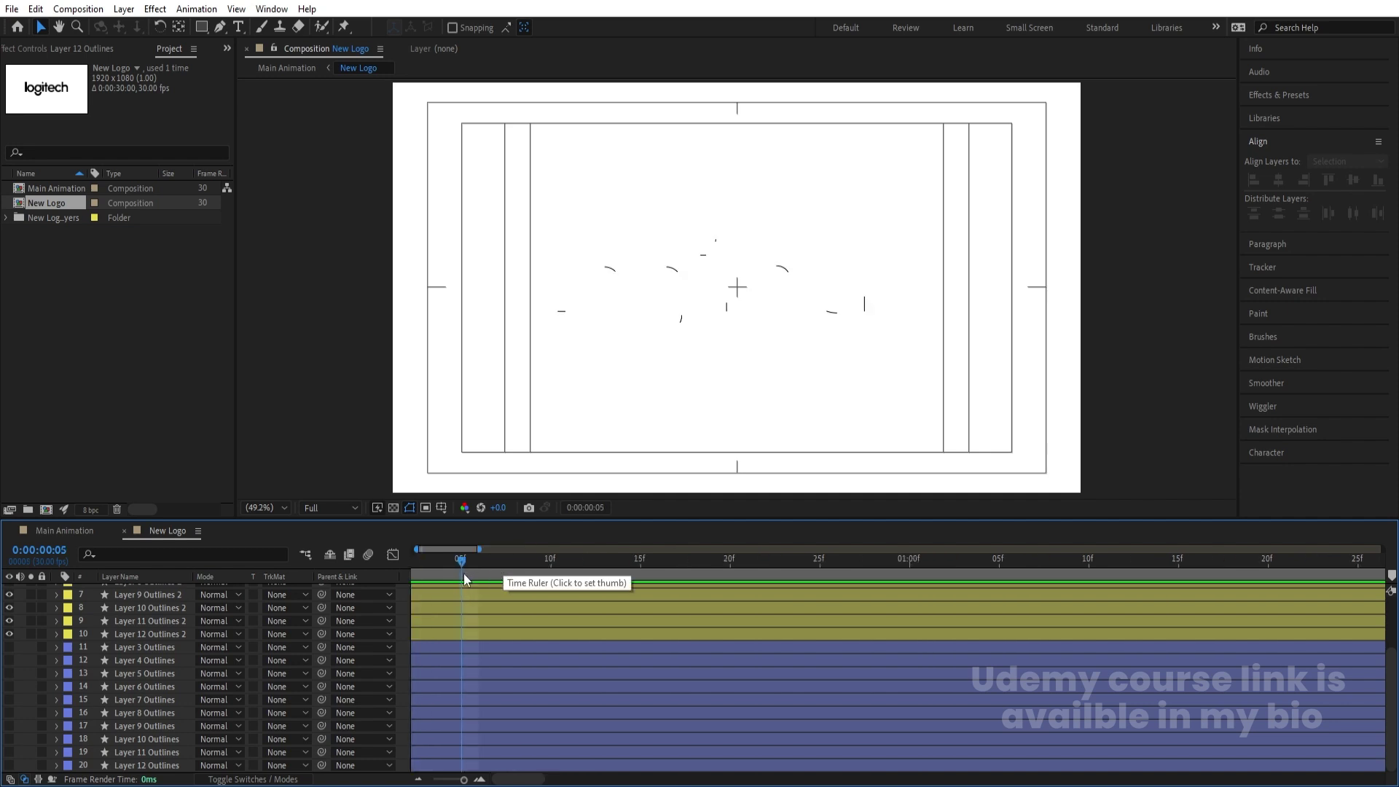
pyautogui.press('-')
pyautogui.click(450, 622)
pyautogui.press('[')
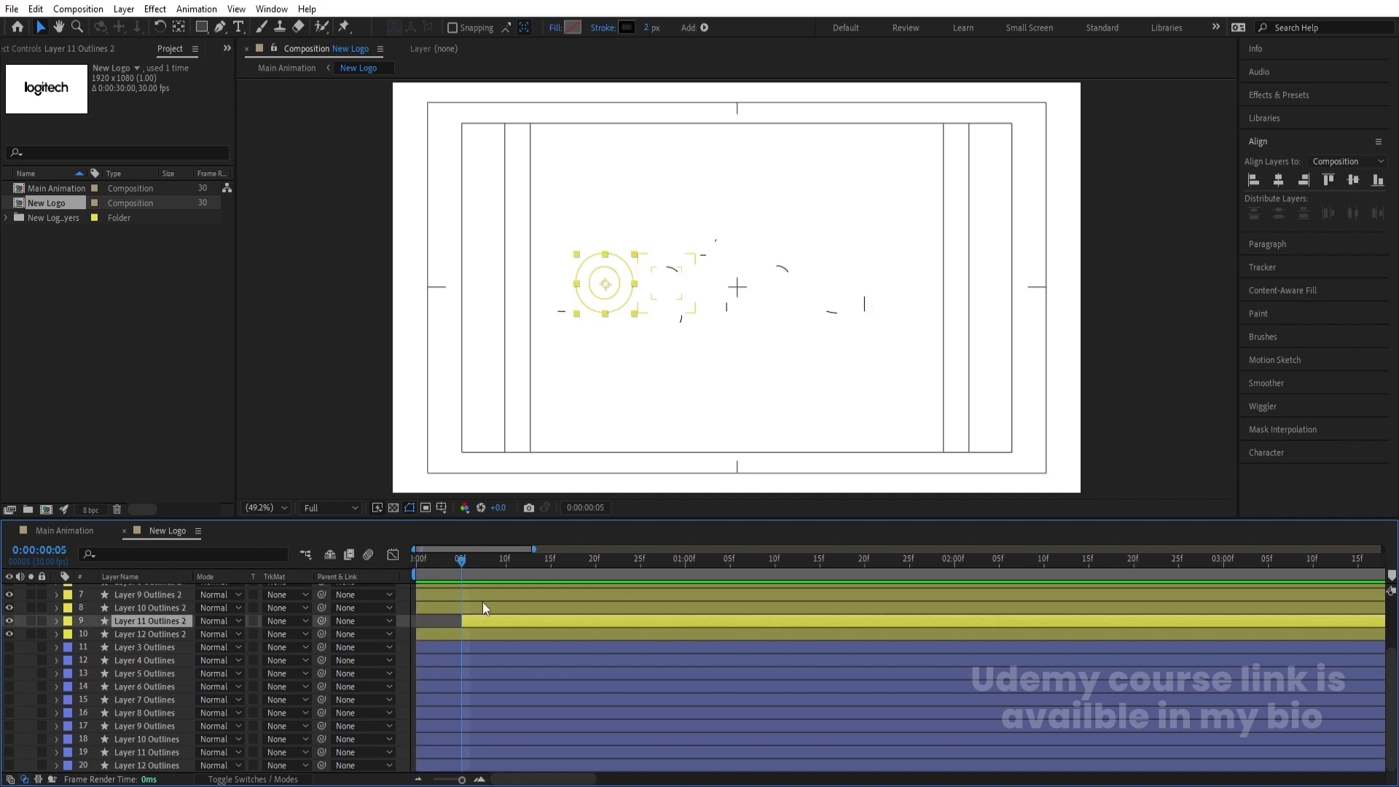
# Move Layer 10 Outlines 2 to start at 0:00:00:10 and Layer 9 Outlines 2 to start at 0:00:00:15.
pyautogui.click(504, 560)
pyautogui.click(512, 601)
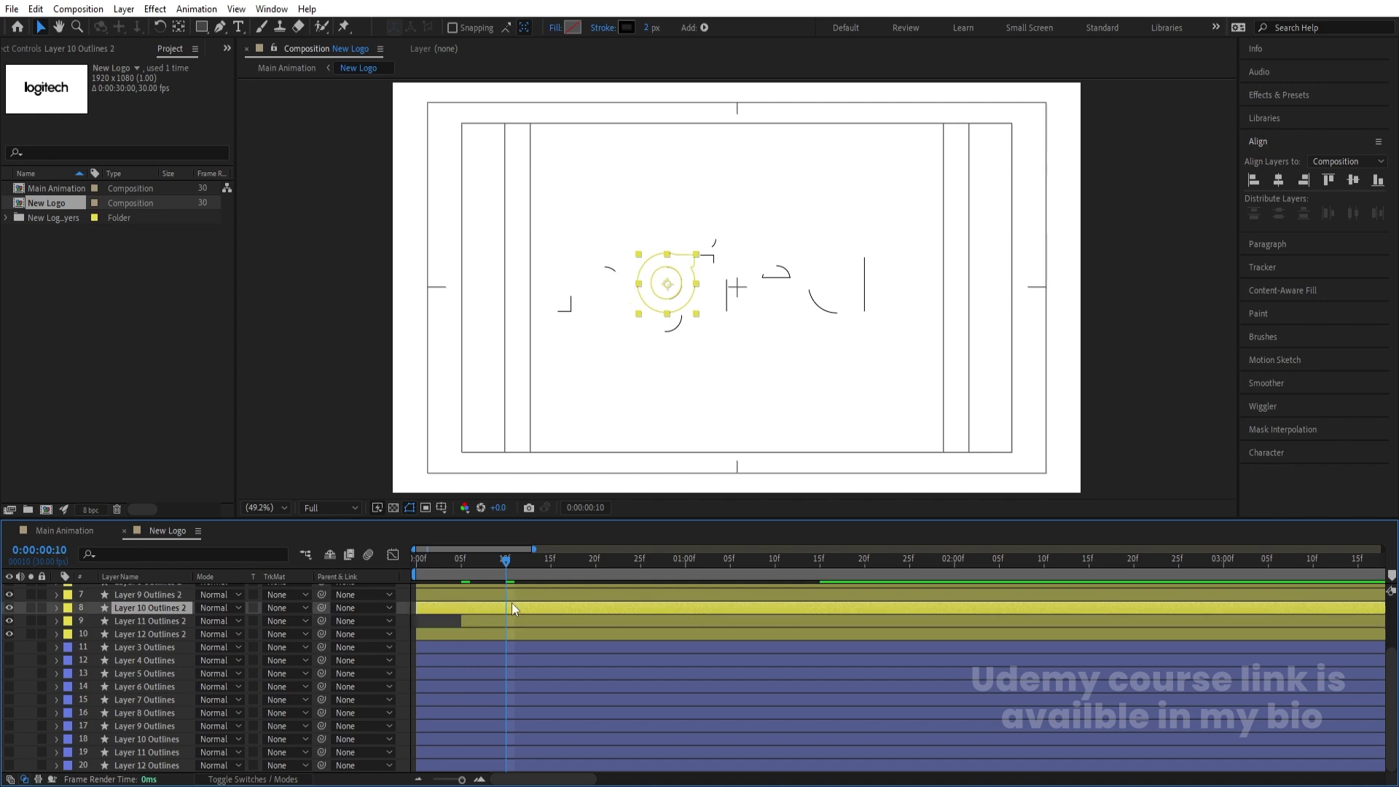
pyautogui.press('[')
pyautogui.click(552, 559)
pyautogui.click(561, 593)
pyautogui.press('[')
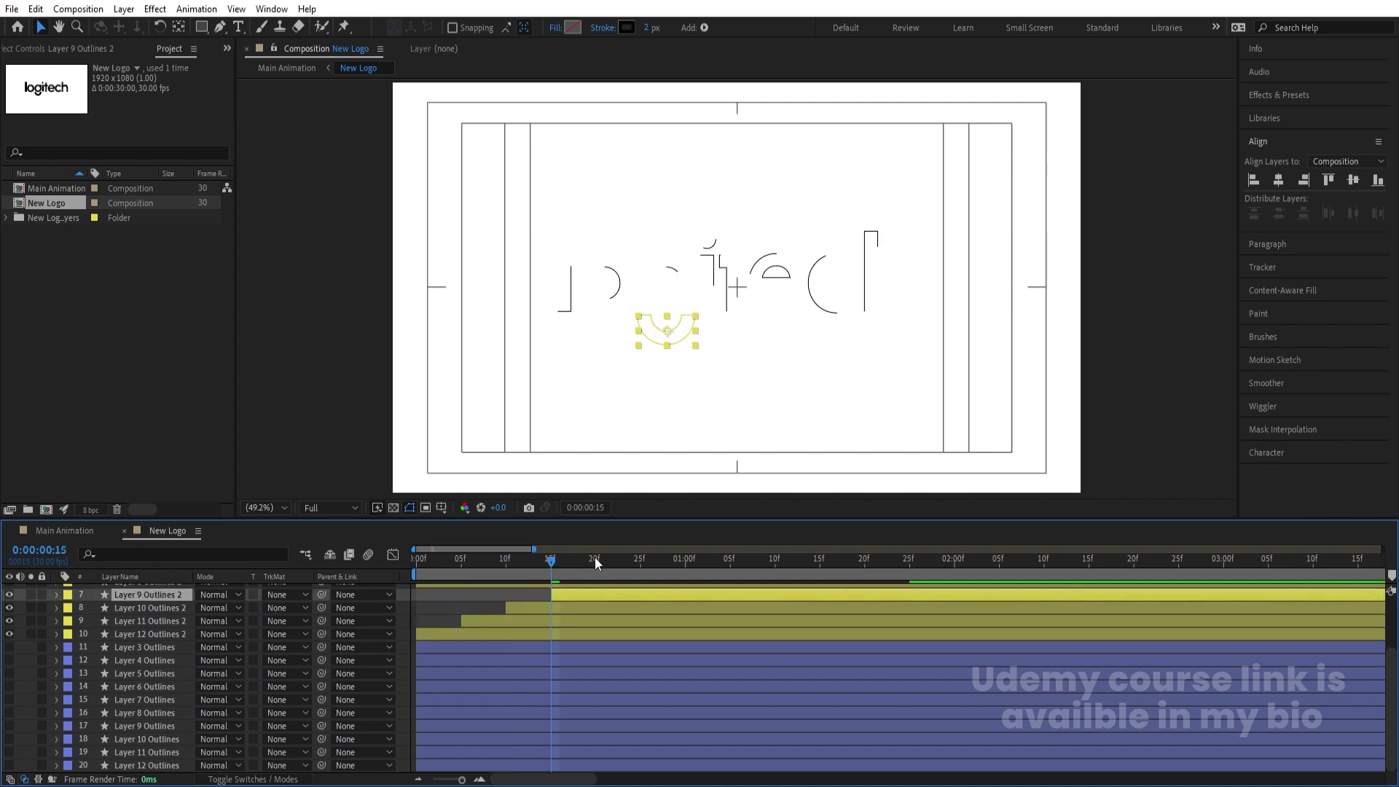
# Move Layer 8 Outlines 2 to start at 0:00:00:20 and Layer 7 Outlines 2 to start at 0:00:00:25.
pyautogui.click(594, 558)
pyautogui.scroll(3, 607, 623)
pyautogui.click(590, 655)
pyautogui.press('[')
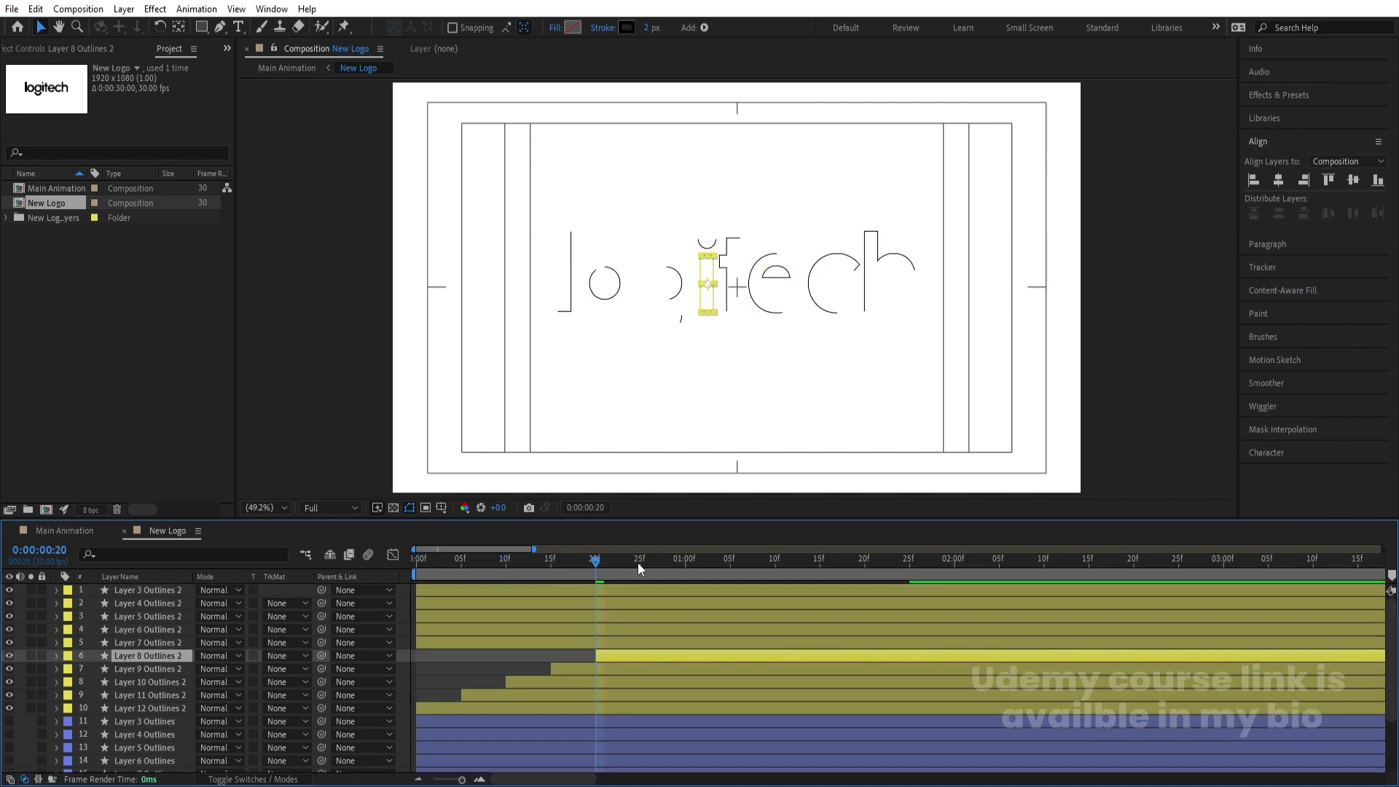
pyautogui.click(639, 560)
pyautogui.click(645, 644)
pyautogui.press('[')
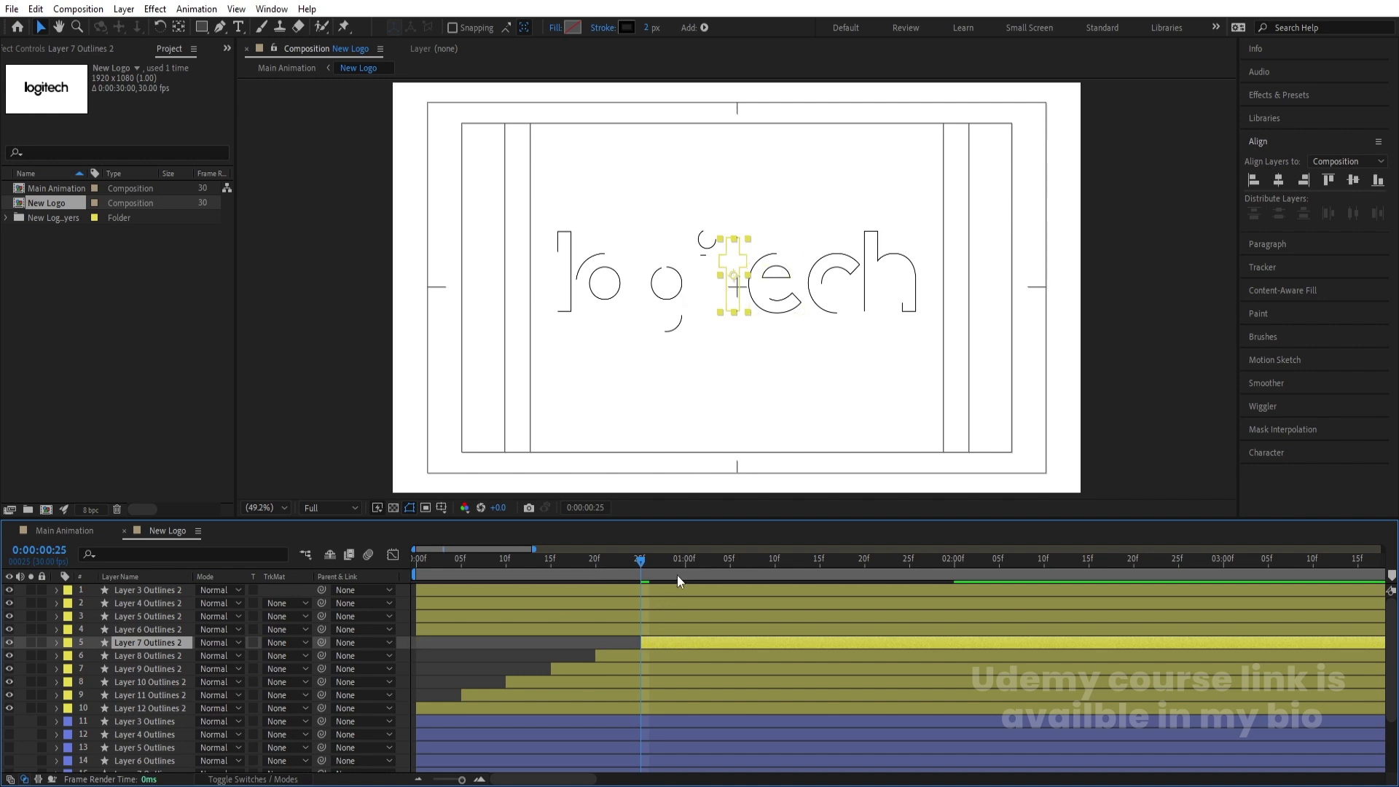
# Move Layer 6 Outlines 2 to start at 0:00:01:00 and Layer 5 Outlines 2 to start at 0:00:01:05.
pyautogui.click(683, 561)
pyautogui.click(685, 630)
pyautogui.click(728, 561)
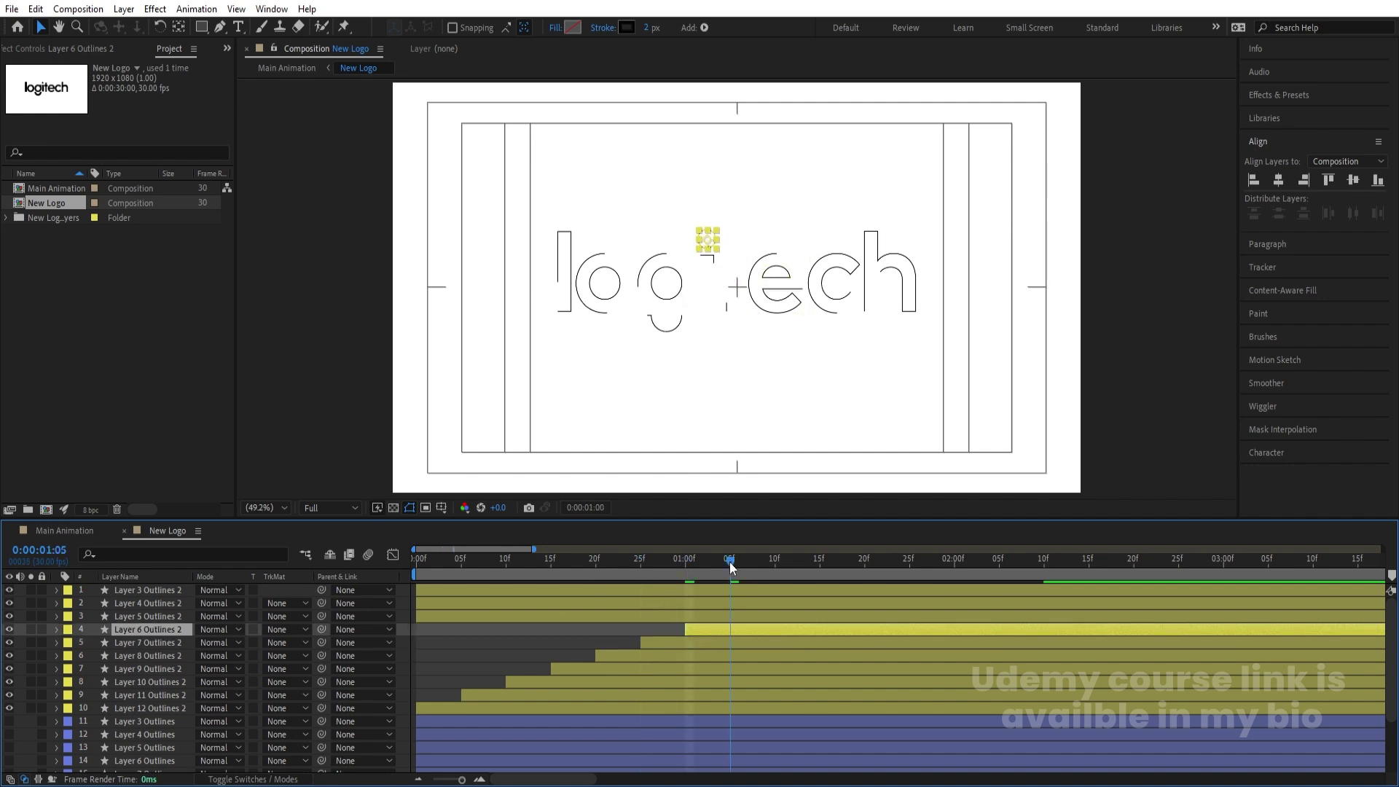
pyautogui.click(728, 613)
pyautogui.press('[')
# Start Layer 4 Outlines 2 at 0:00:01:10 and Layer 3 Outlines 2 at 0:00:01:15, and preview the staggered strokes.
pyautogui.click(771, 562)
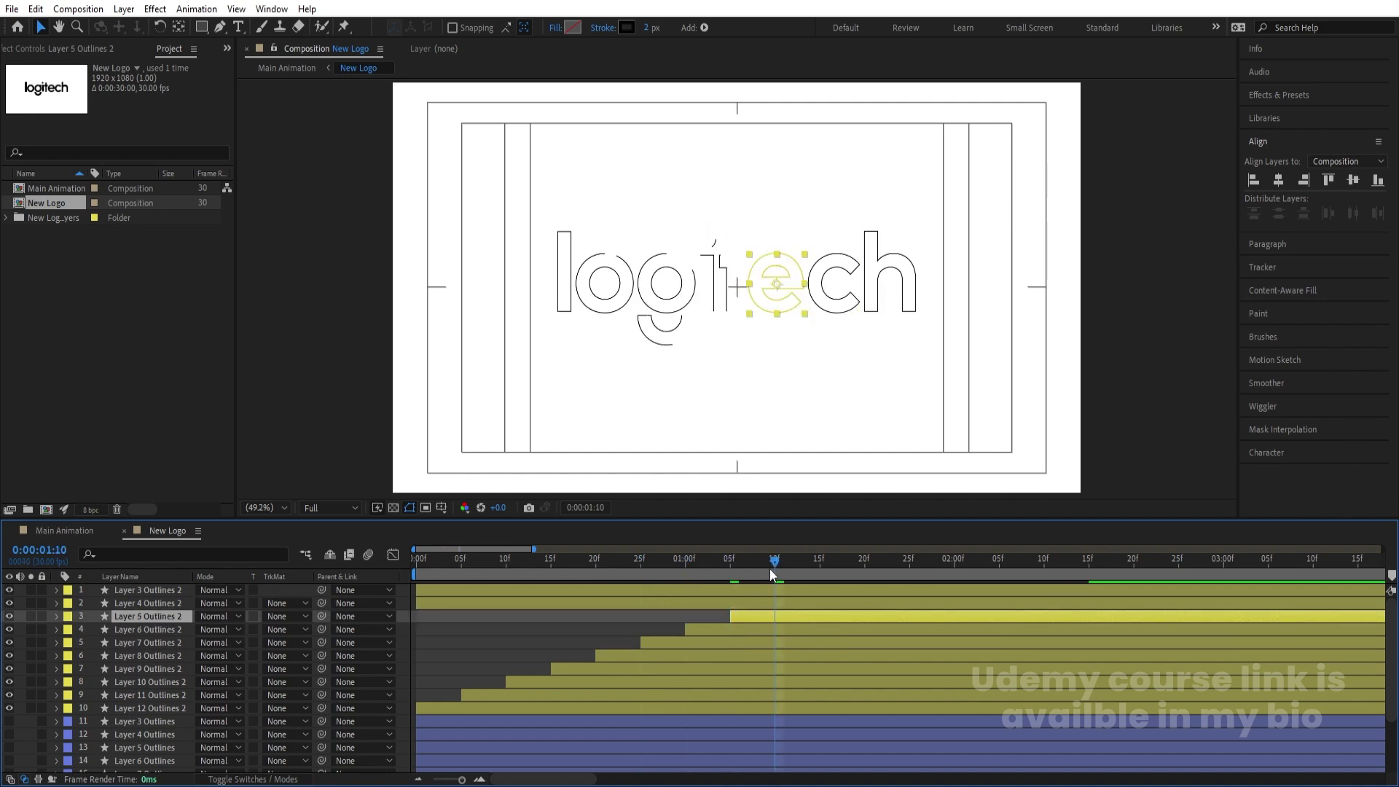
pyautogui.click(772, 599)
pyautogui.press('[')
pyautogui.click(820, 560)
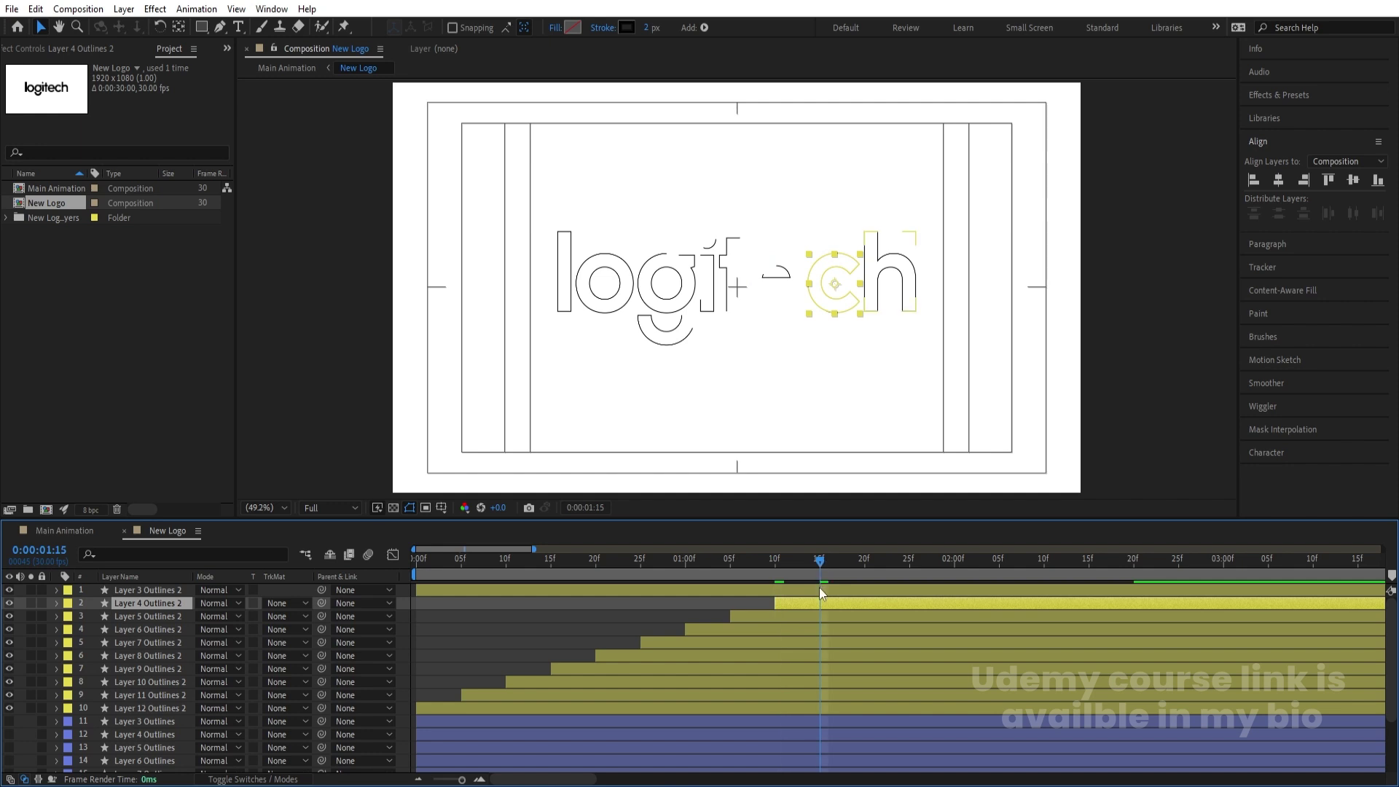
pyautogui.click(819, 588)
pyautogui.press('[')
pyautogui.press('space')
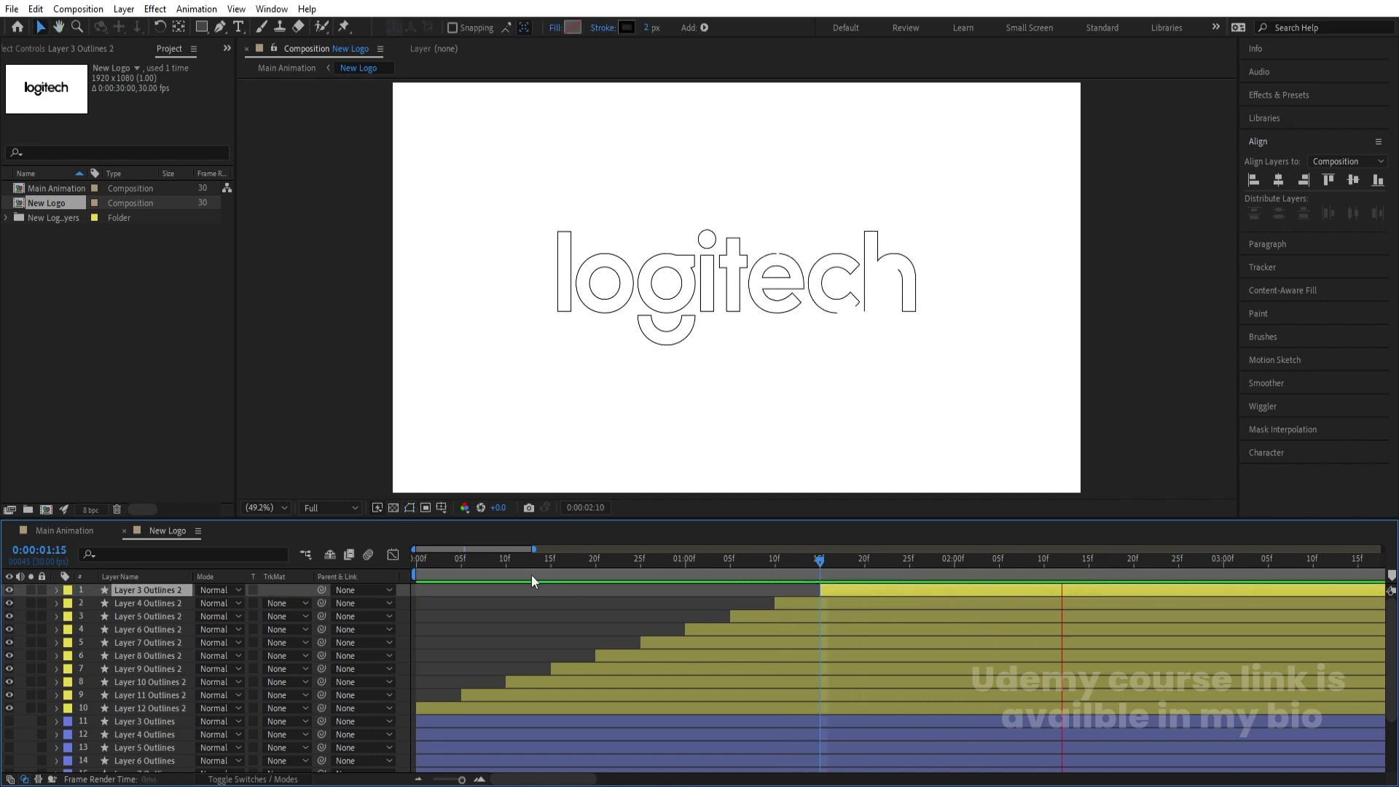
pyautogui.press('space')
pyautogui.press('Home')
pyautogui.press('space')
pyautogui.press("'")
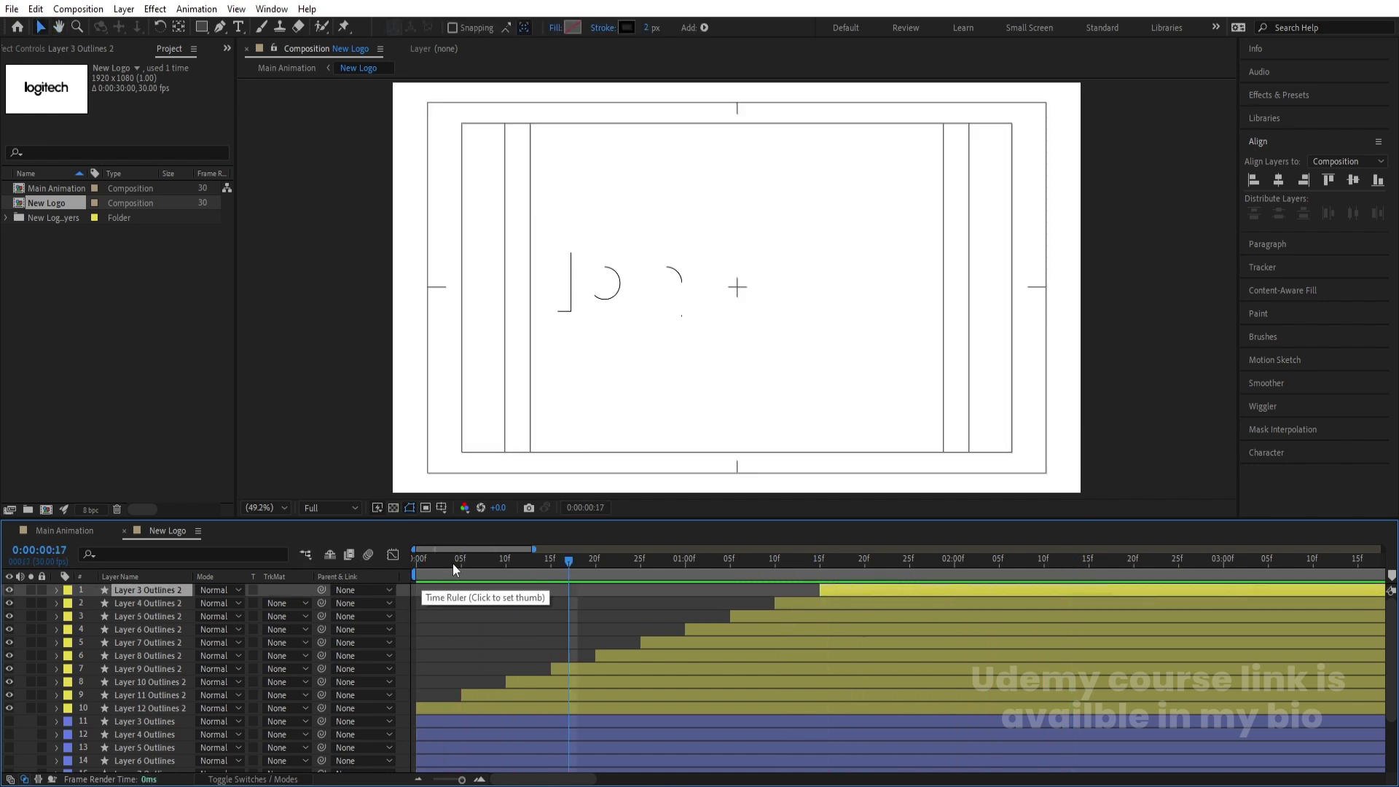
# Set the filled Layer 12 Outlines to start at 0:00:00:05 and Layer 11 Outlines at 0:00:00:10.
pyautogui.click(460, 560)
pyautogui.scroll(-3, 488, 659)
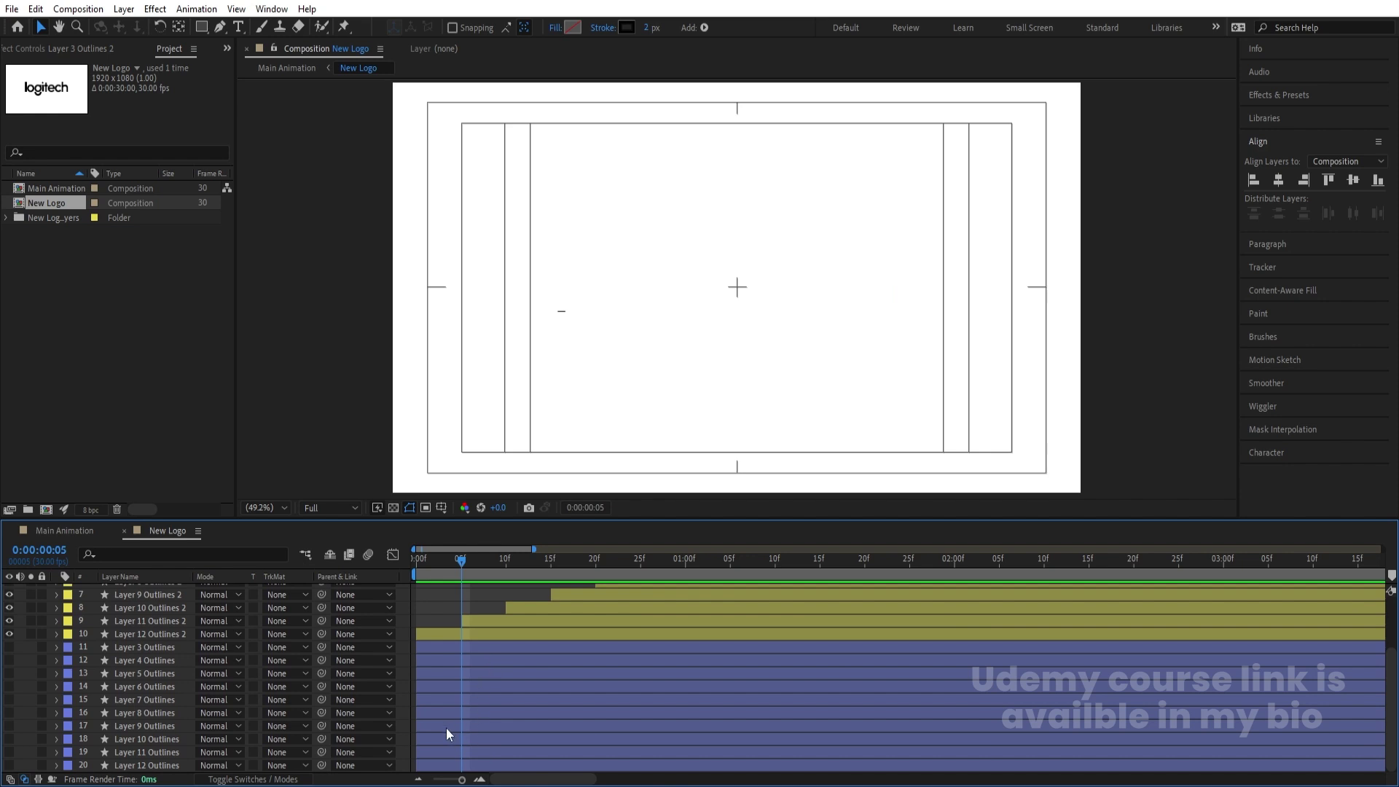
pyautogui.click(170, 766)
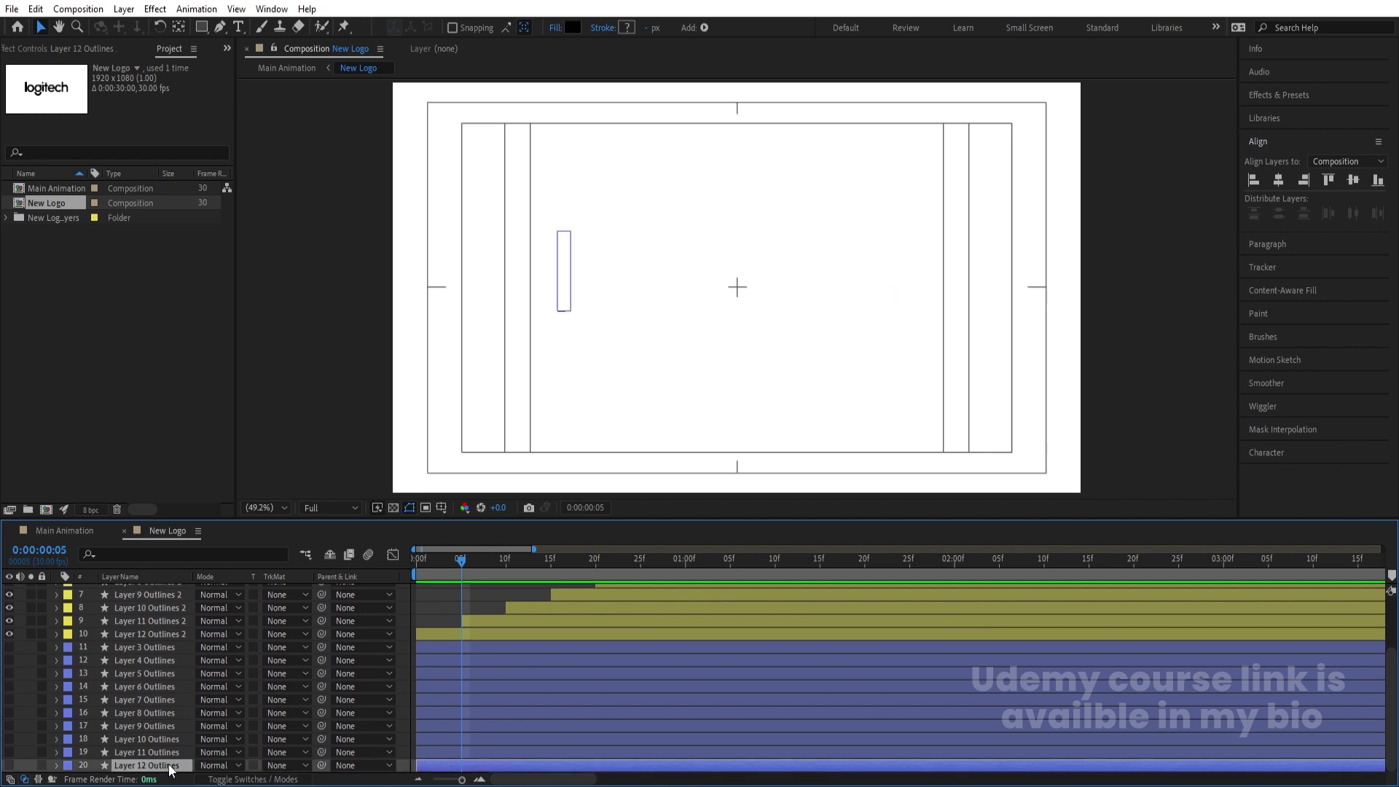
pyautogui.hotkey('alt', '[')
pyautogui.click(505, 565)
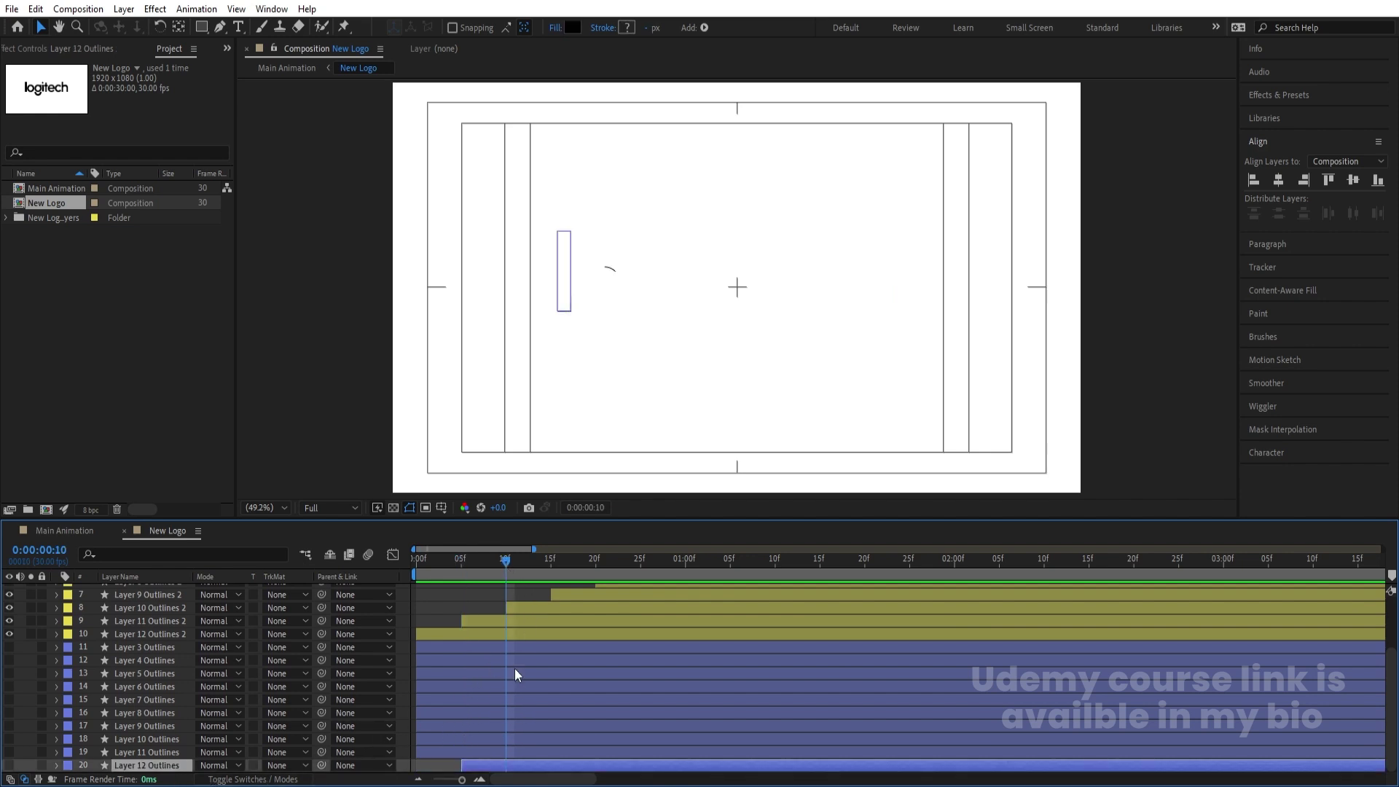
pyautogui.click(525, 752)
pyautogui.hotkey('alt', '[')
# Set the filled Layer 10 Outlines to start at 0:00:00:15 and Layer 9 Outlines at 0:00:00:20.
pyautogui.click(552, 563)
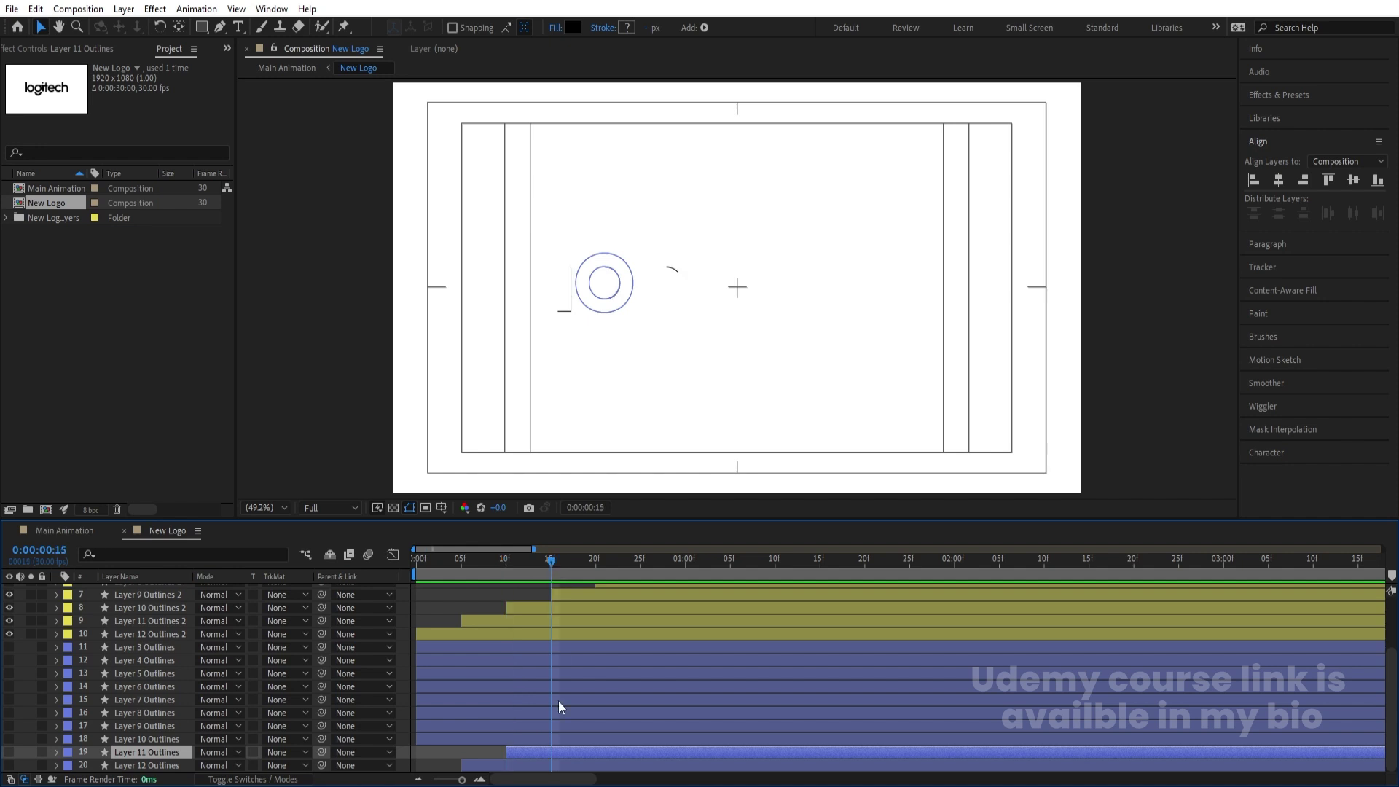
pyautogui.click(558, 732)
pyautogui.hotkey('alt', '[')
pyautogui.click(596, 561)
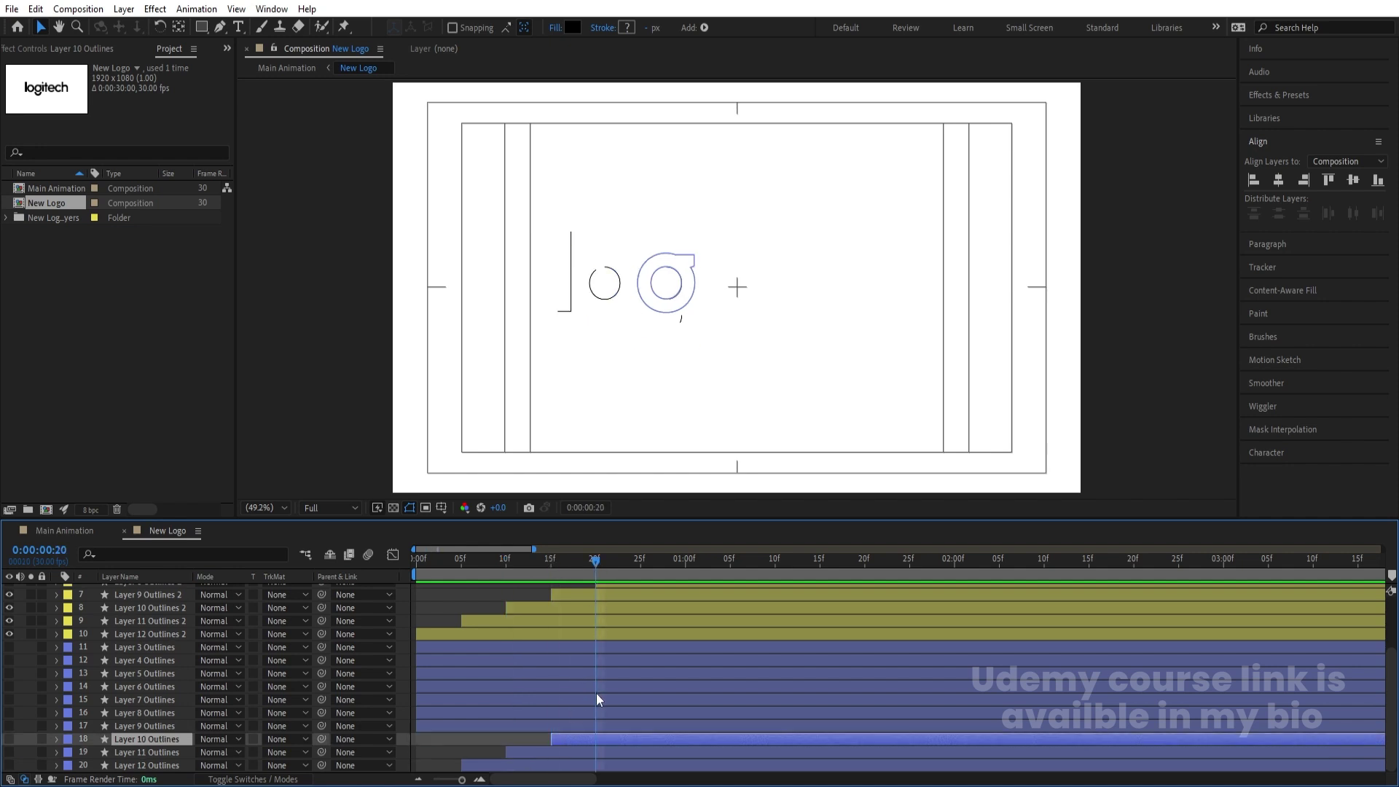
pyautogui.click(601, 724)
pyautogui.hotkey('alt', '[')
# Set the filled Layer 8 Outlines to start at 0:00:00:25 and Layer 7 Outlines at 0:00:01:00.
pyautogui.click(641, 563)
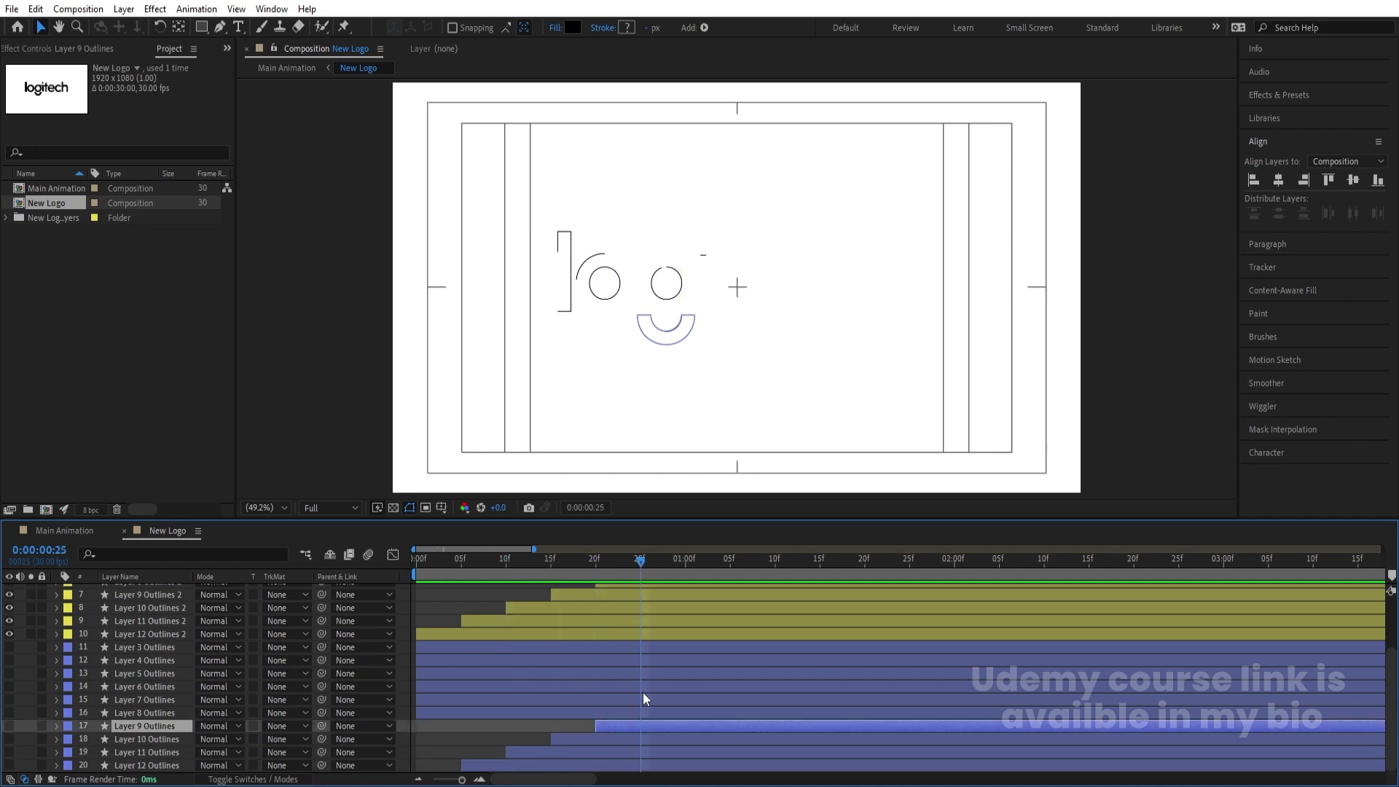
pyautogui.click(644, 712)
pyautogui.hotkey('alt', '[')
pyautogui.click(686, 560)
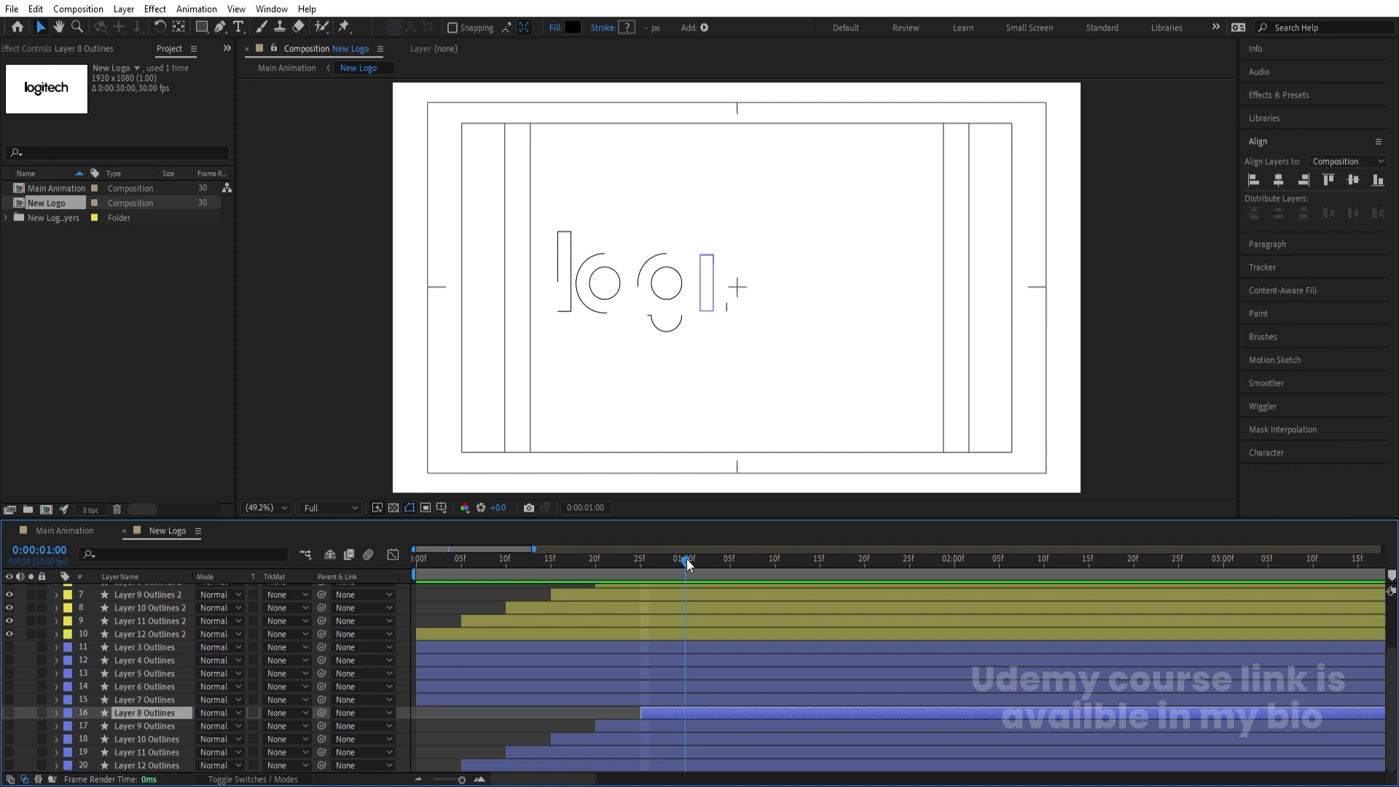
pyautogui.click(681, 699)
pyautogui.hotkey('alt', '[')
# Set the filled Layer 6 Outlines to start at 0:00:01:05 and Layer 5 Outlines at 0:00:01:10.
pyautogui.click(728, 567)
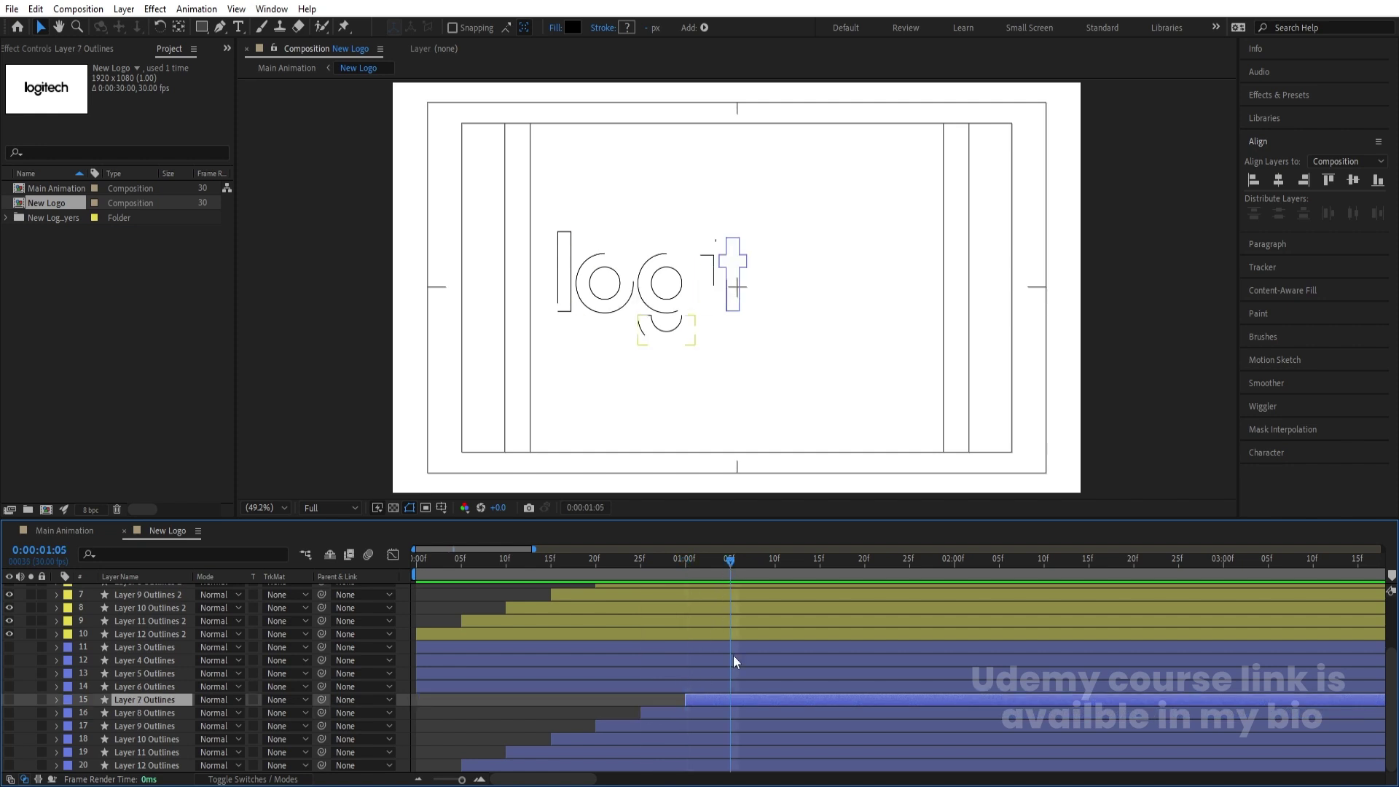
pyautogui.click(736, 686)
pyautogui.hotkey('alt', '[')
pyautogui.click(775, 564)
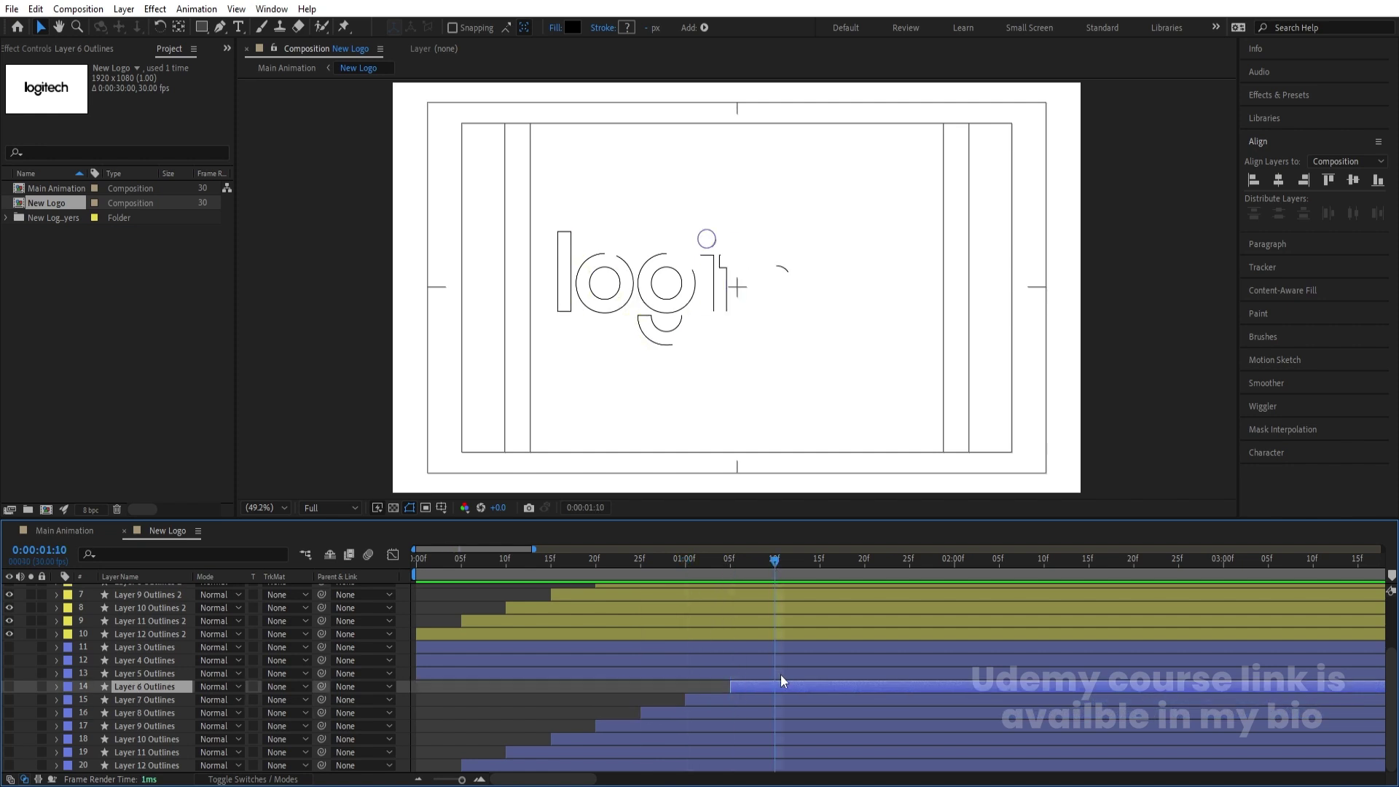
pyautogui.click(780, 674)
pyautogui.hotkey('alt', '[')
# Set the filled Layer 4 Outlines to start at 0:00:01:15 and Layer 3 Outlines at 0:00:01:20.
pyautogui.click(819, 558)
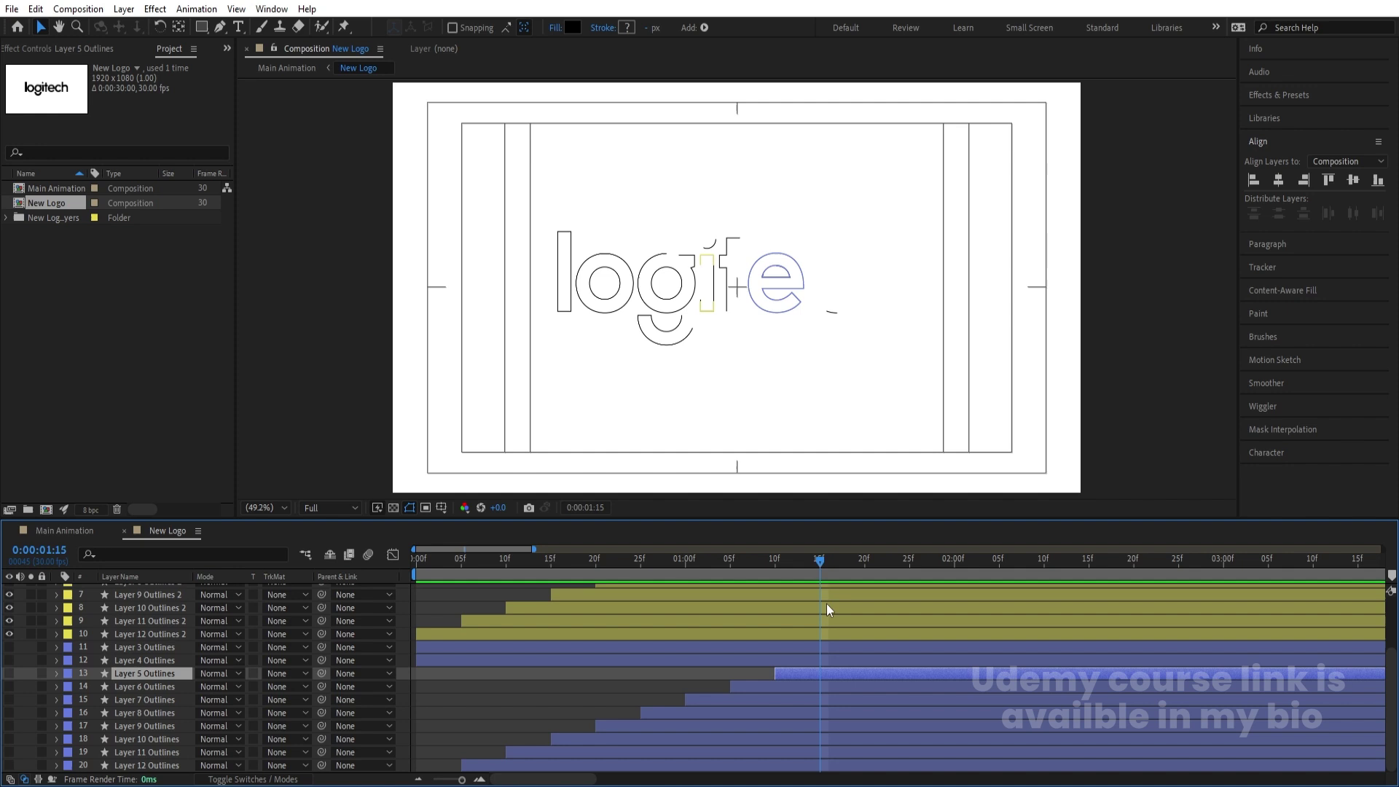
pyautogui.click(820, 659)
pyautogui.hotkey('alt', '[')
pyautogui.click(862, 563)
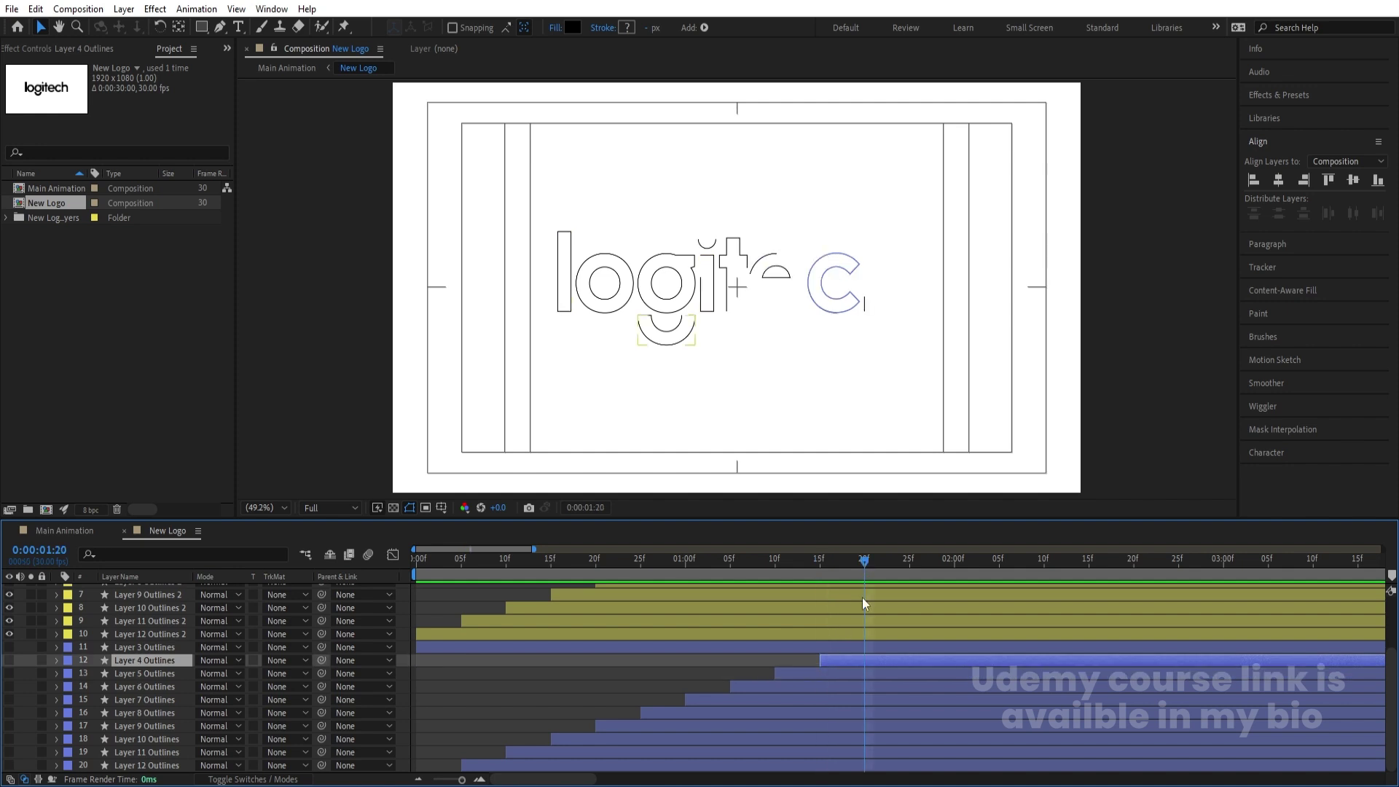
pyautogui.click(861, 647)
pyautogui.hotkey('alt', '[')
# Turn on the visibility of the filled Layer 3 to Layer 12 Outlines and preview the combined reveal from the start.
pyautogui.keyDown('shift'); pyautogui.click(145, 765); pyautogui.keyUp('shift')
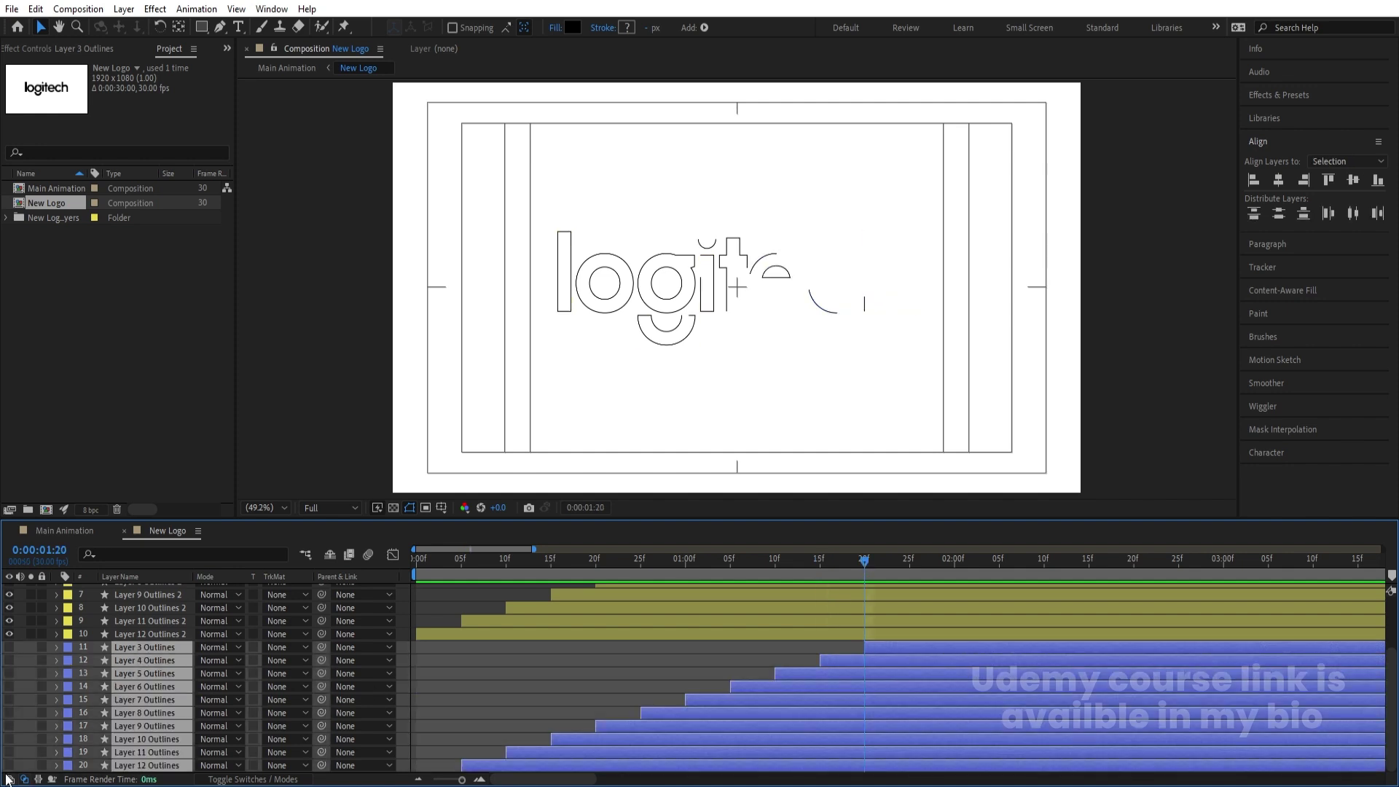
pyautogui.moveTo(9, 765); pyautogui.dragTo(9, 646)
pyautogui.moveTo(431, 562); pyautogui.dragTo(343, 570)
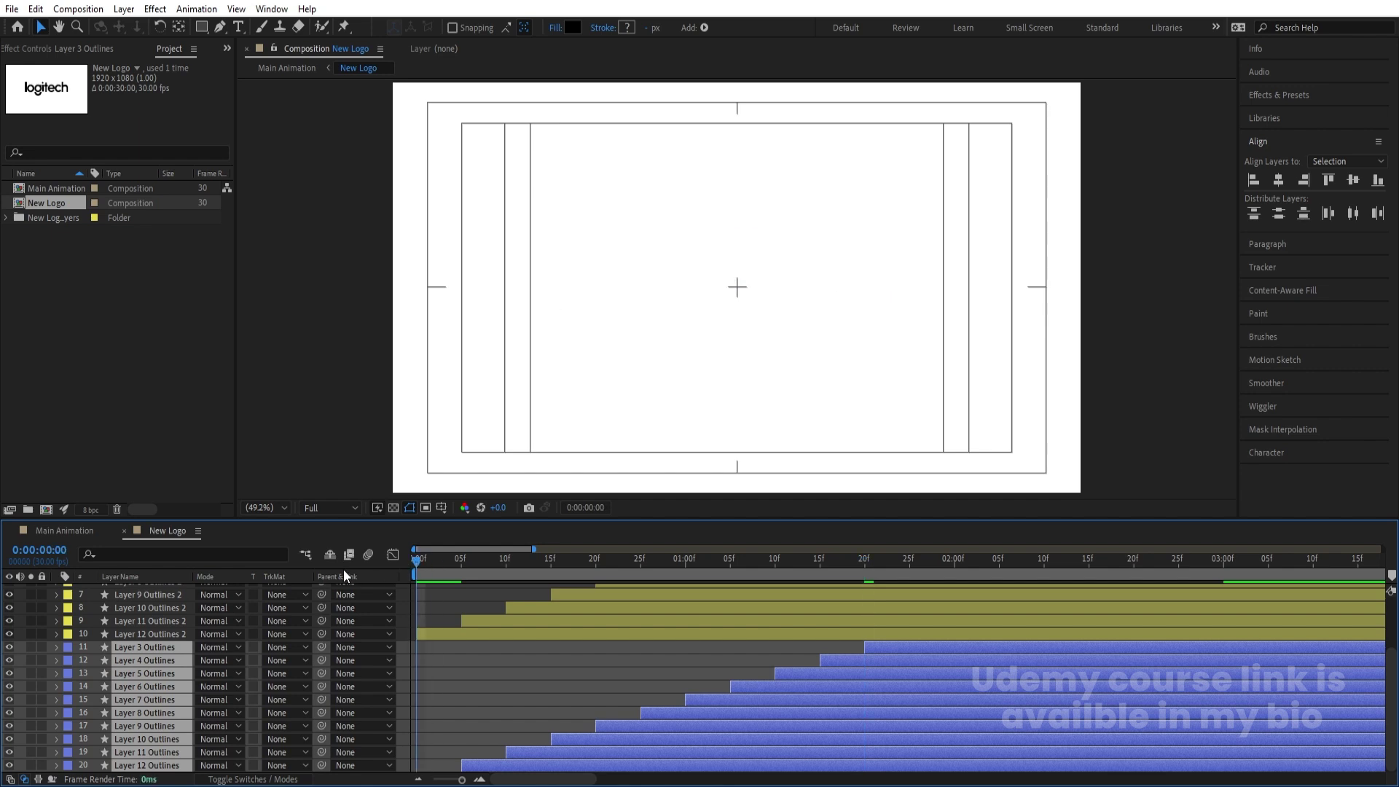
pyautogui.press('space')
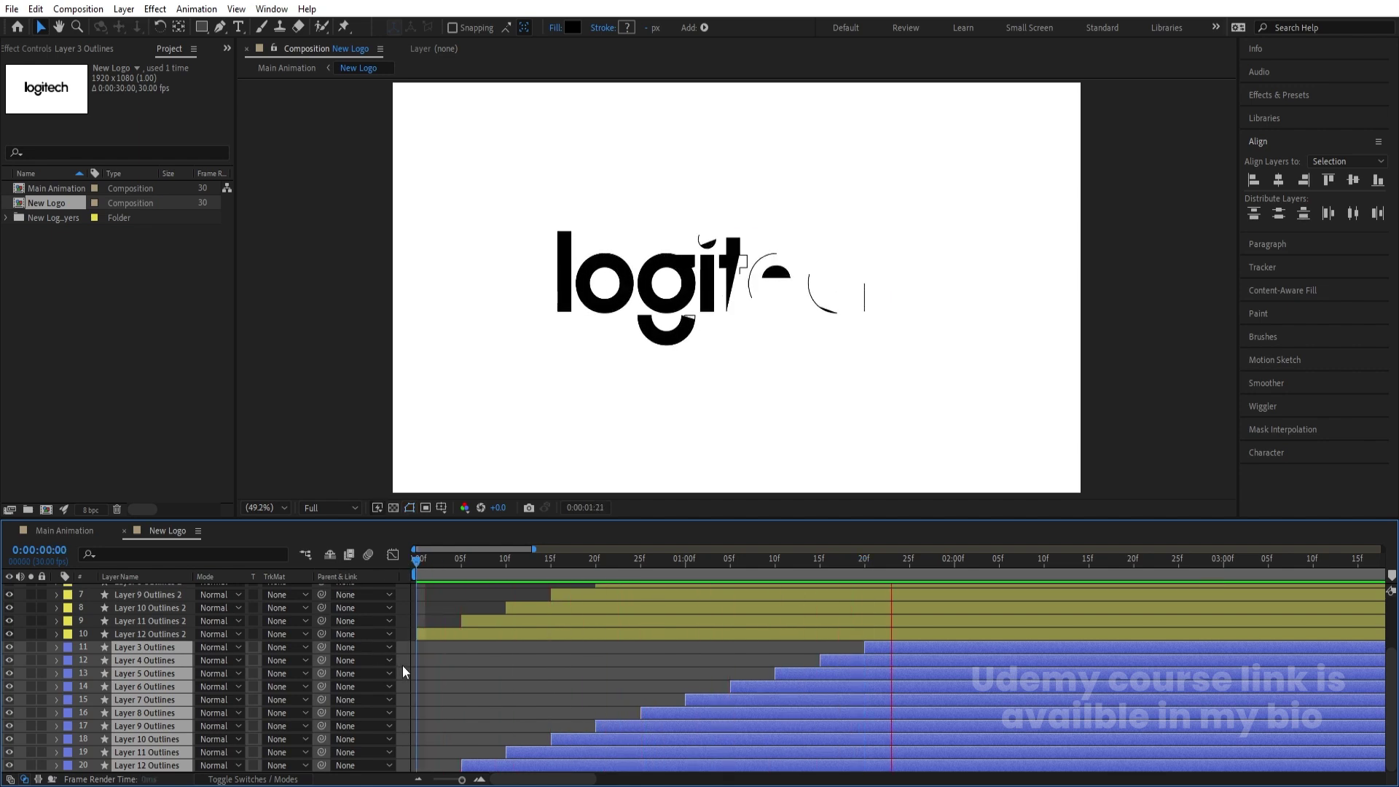
pyautogui.press('space')
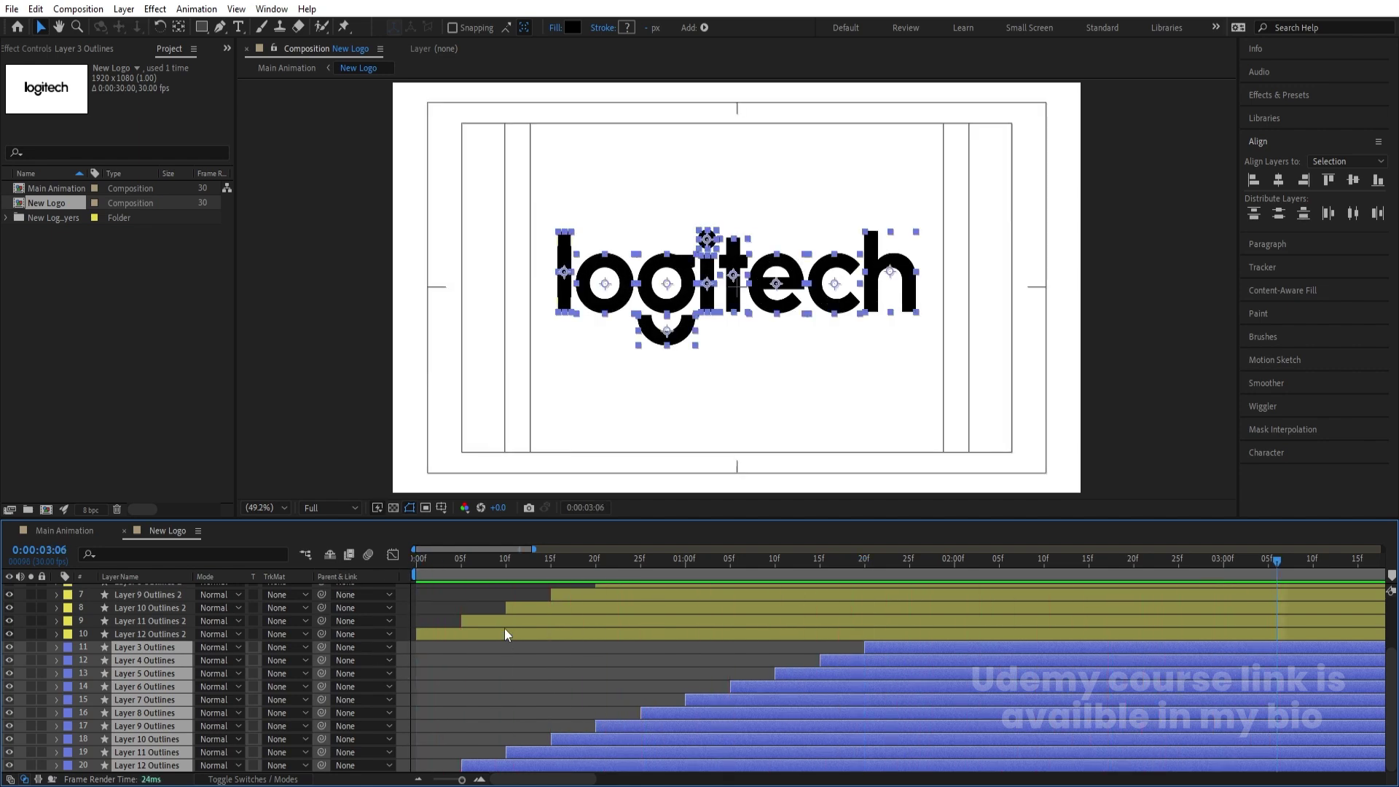
pyautogui.press('Home')
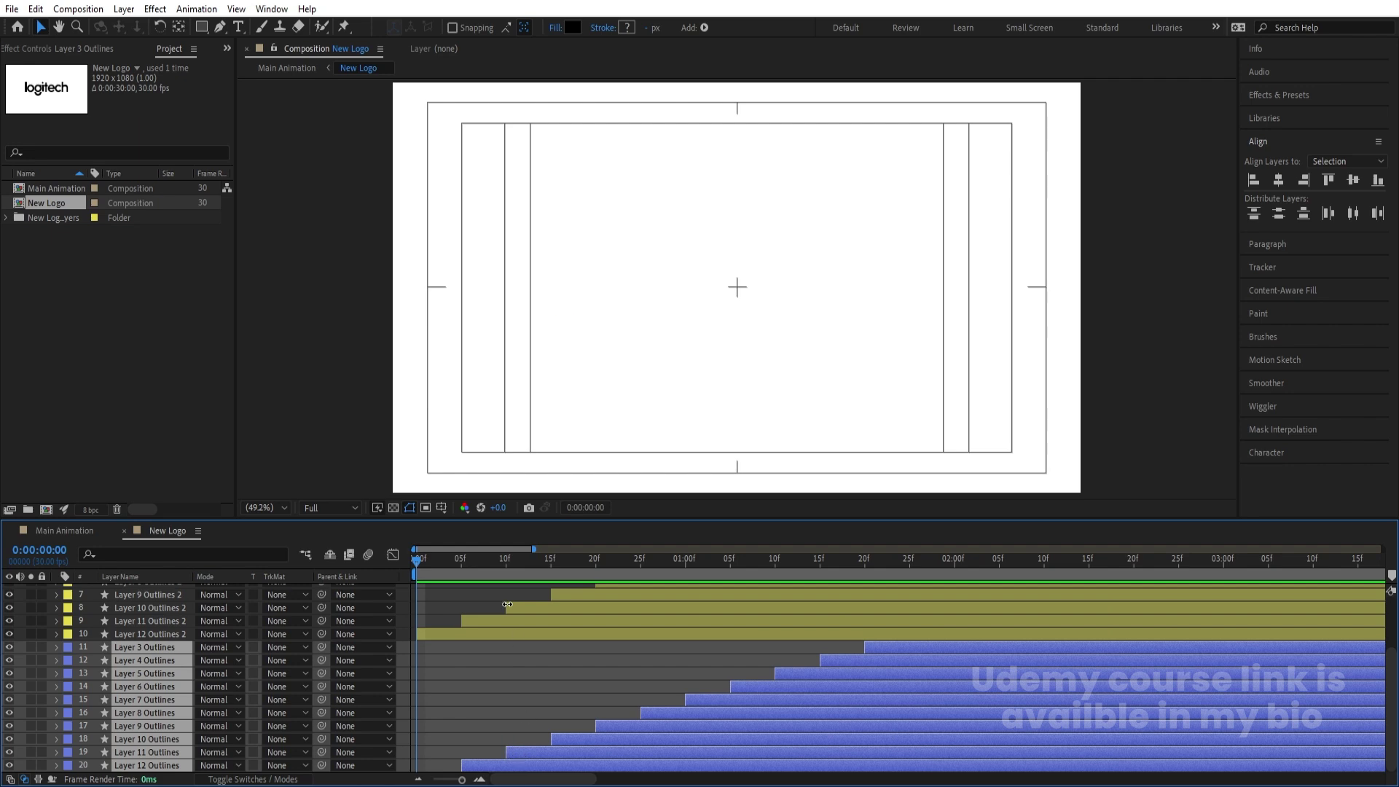
# Shift all the filled Outlines layers 10 frames later so Layer 12 Outlines starts at 0:00:00:15, and preview the result.
pyautogui.moveTo(506, 568); pyautogui.dragTo(549, 563)
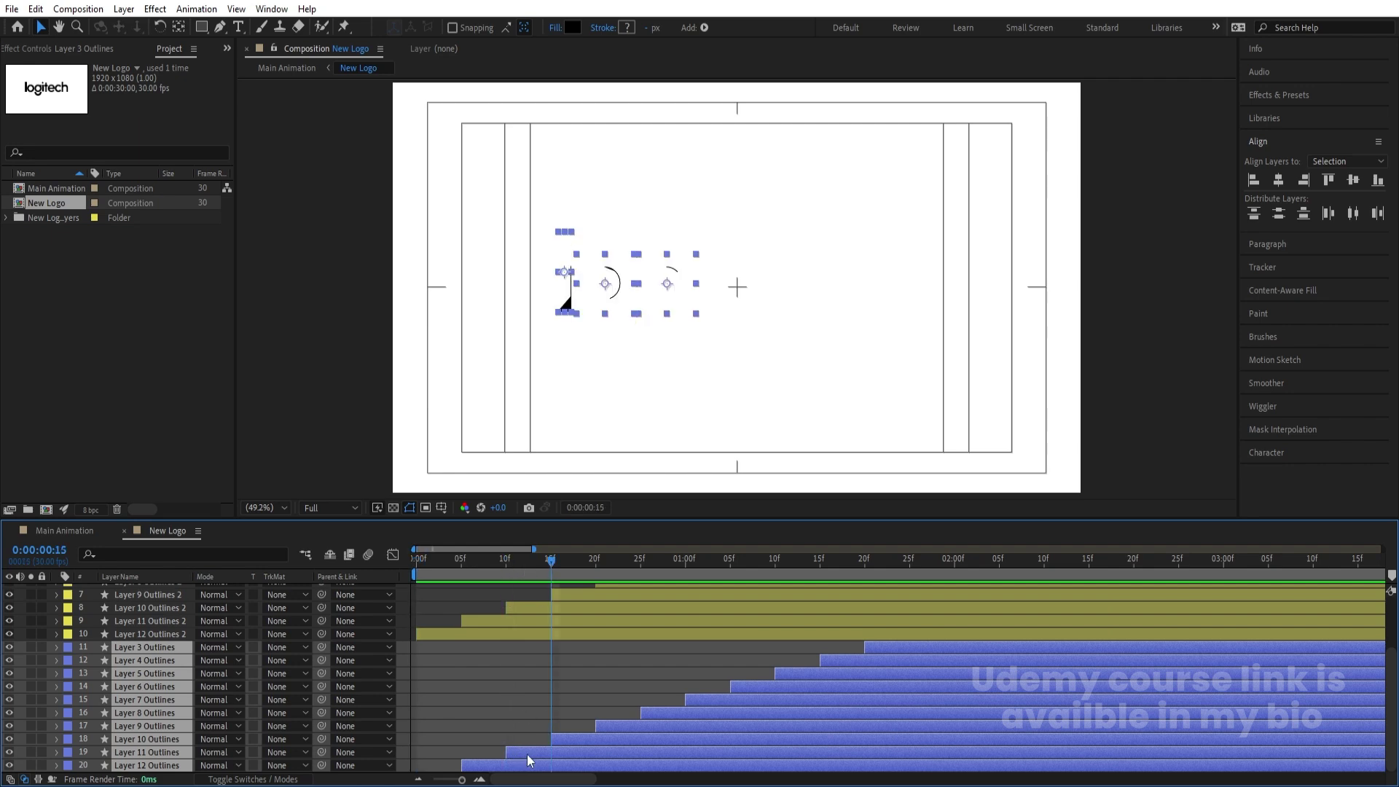
pyautogui.moveTo(529, 760); pyautogui.dragTo(614, 770)
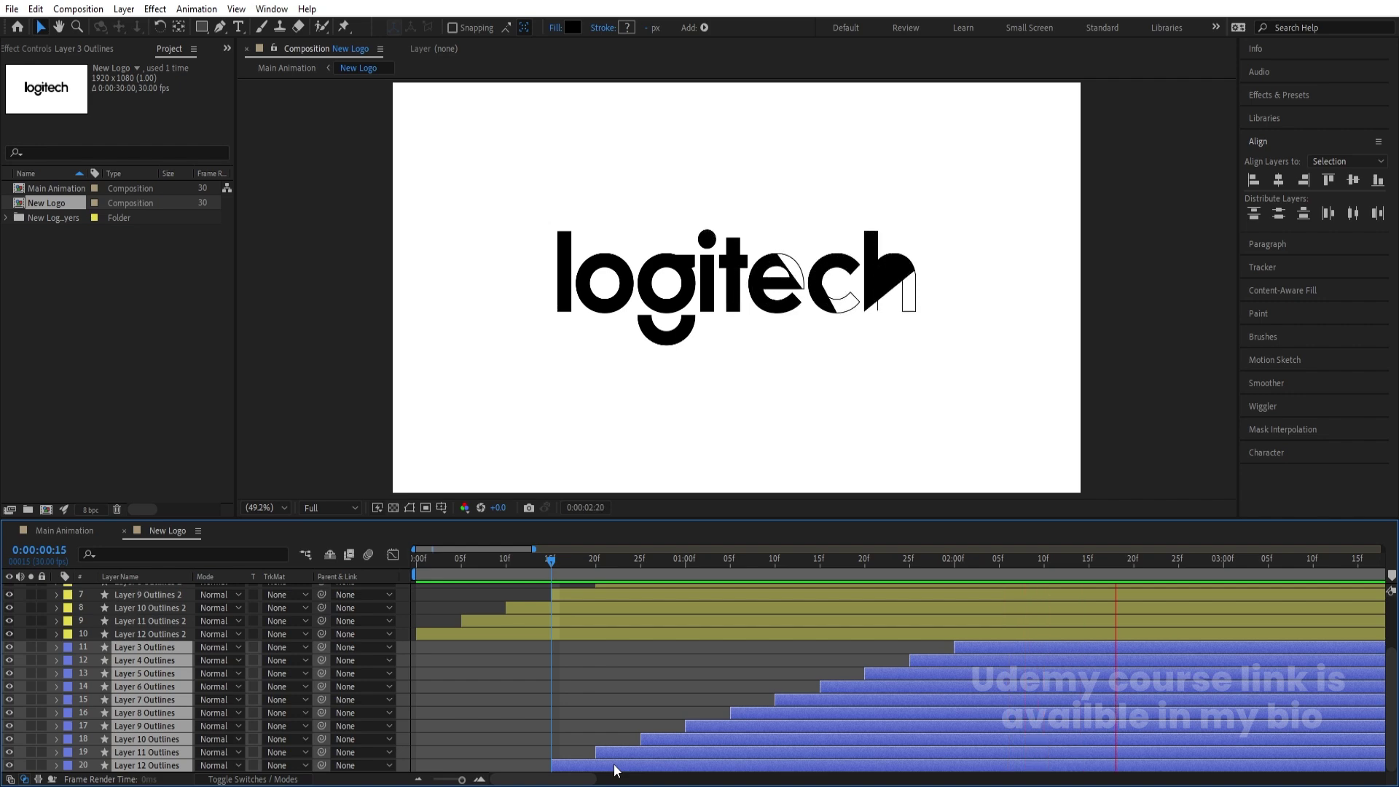
pyautogui.press('space')
pyautogui.click(435, 611)
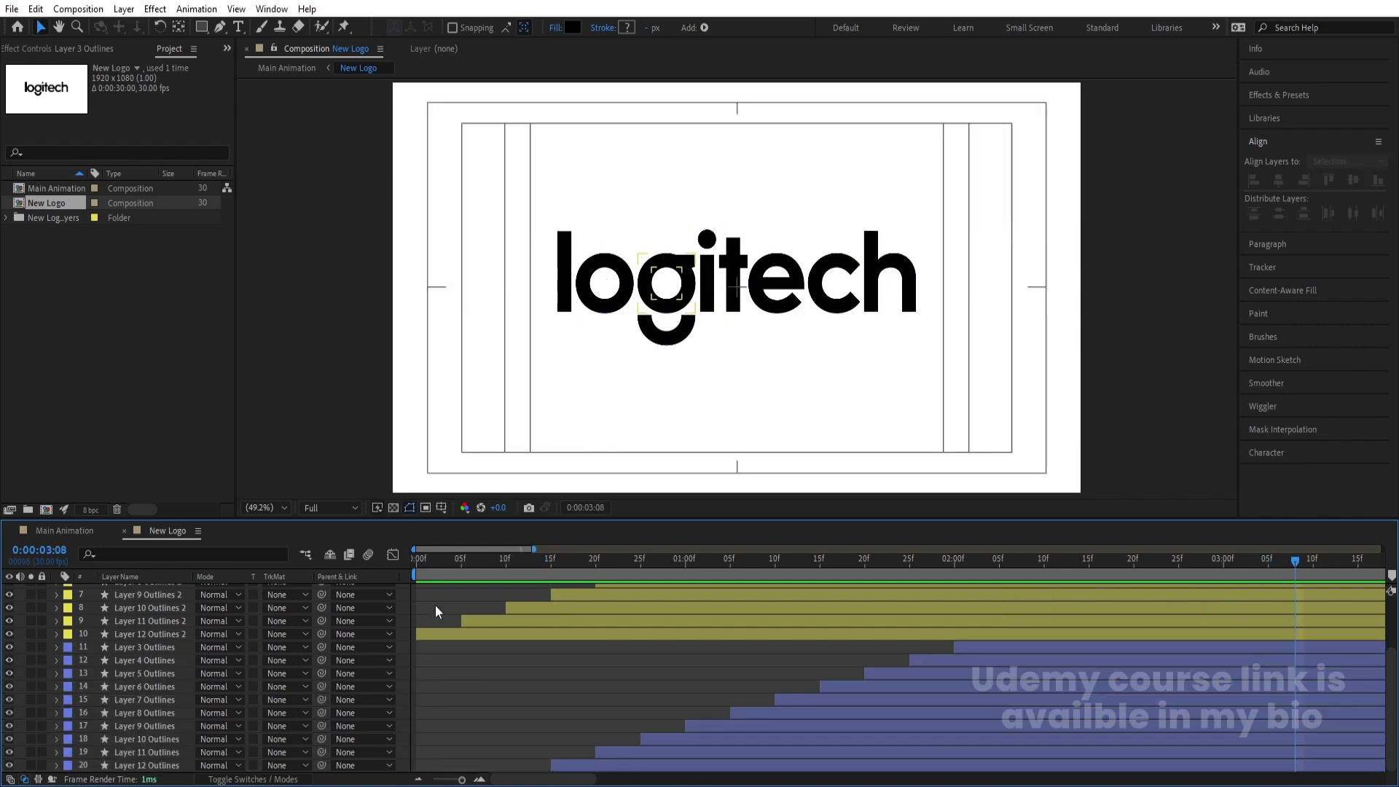
# Pre-compose all the filled and stroke layers into a new composition named Logo Reveal.
pyautogui.scroll(3, 437, 610)
pyautogui.hotkey('ctrl', 'a')
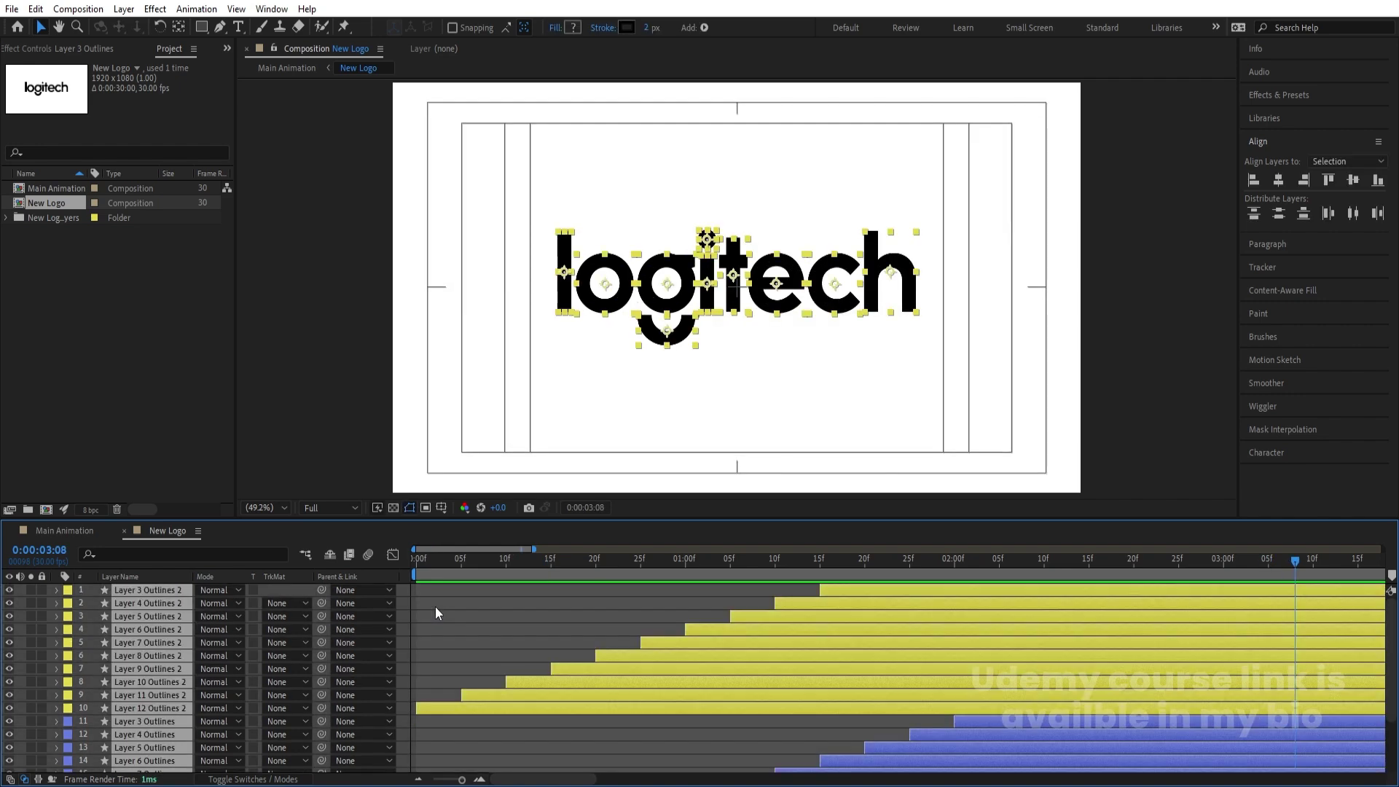
pyautogui.hotkey('ctrl', 'shift', 'c')
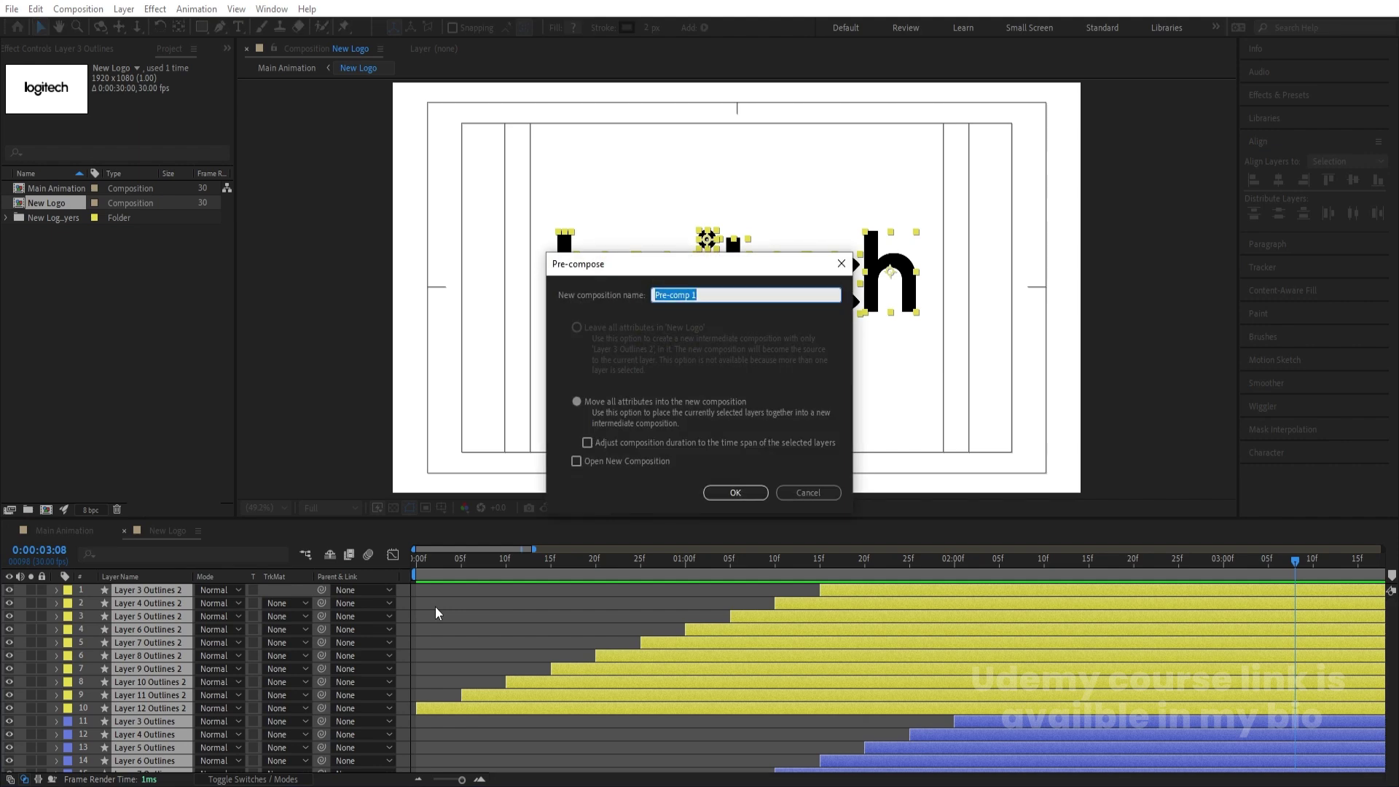
pyautogui.write('Logo Reveal')
pyautogui.press('Return')
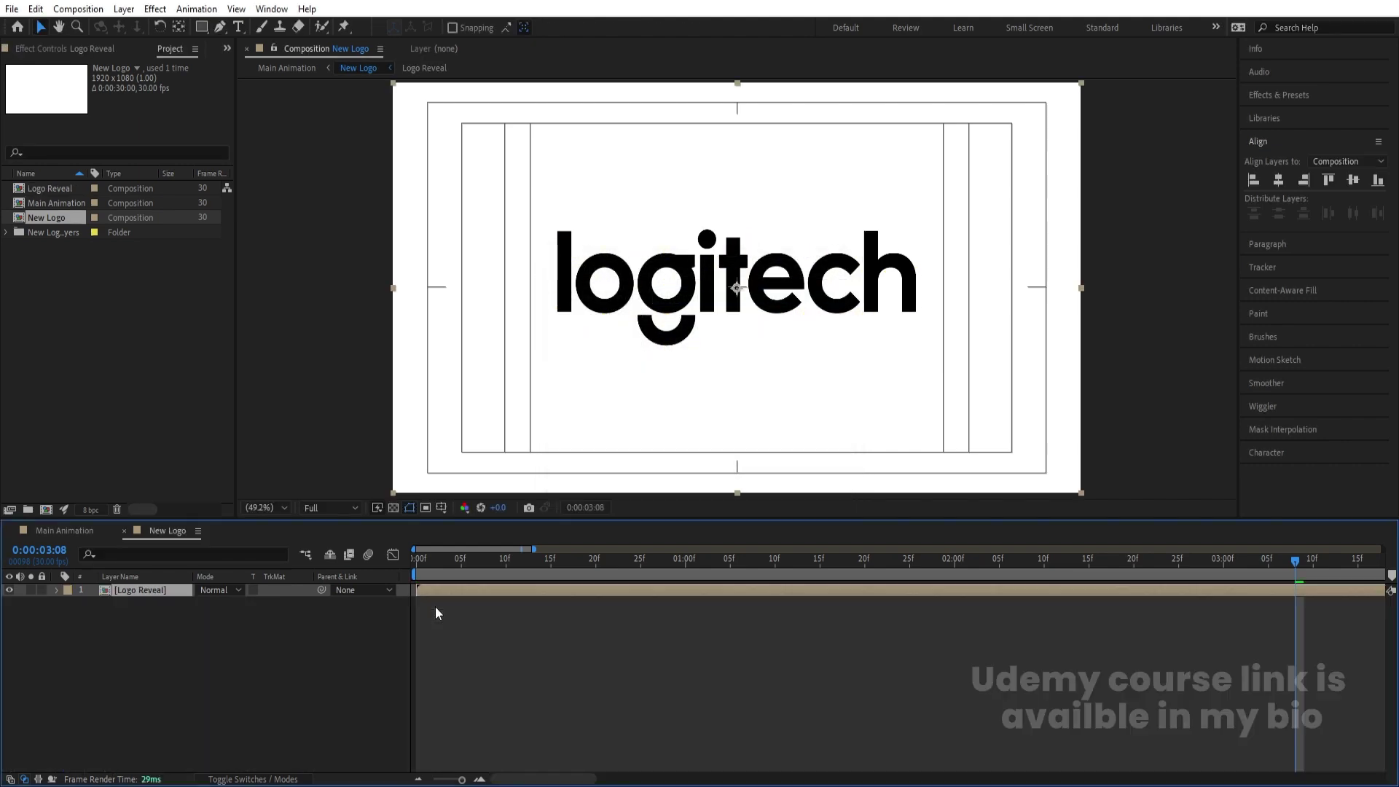
# Add a 1920 x 1080 black solid to the Main Animation composition and place it beneath the New Logo layer.
pyautogui.click(50, 531)
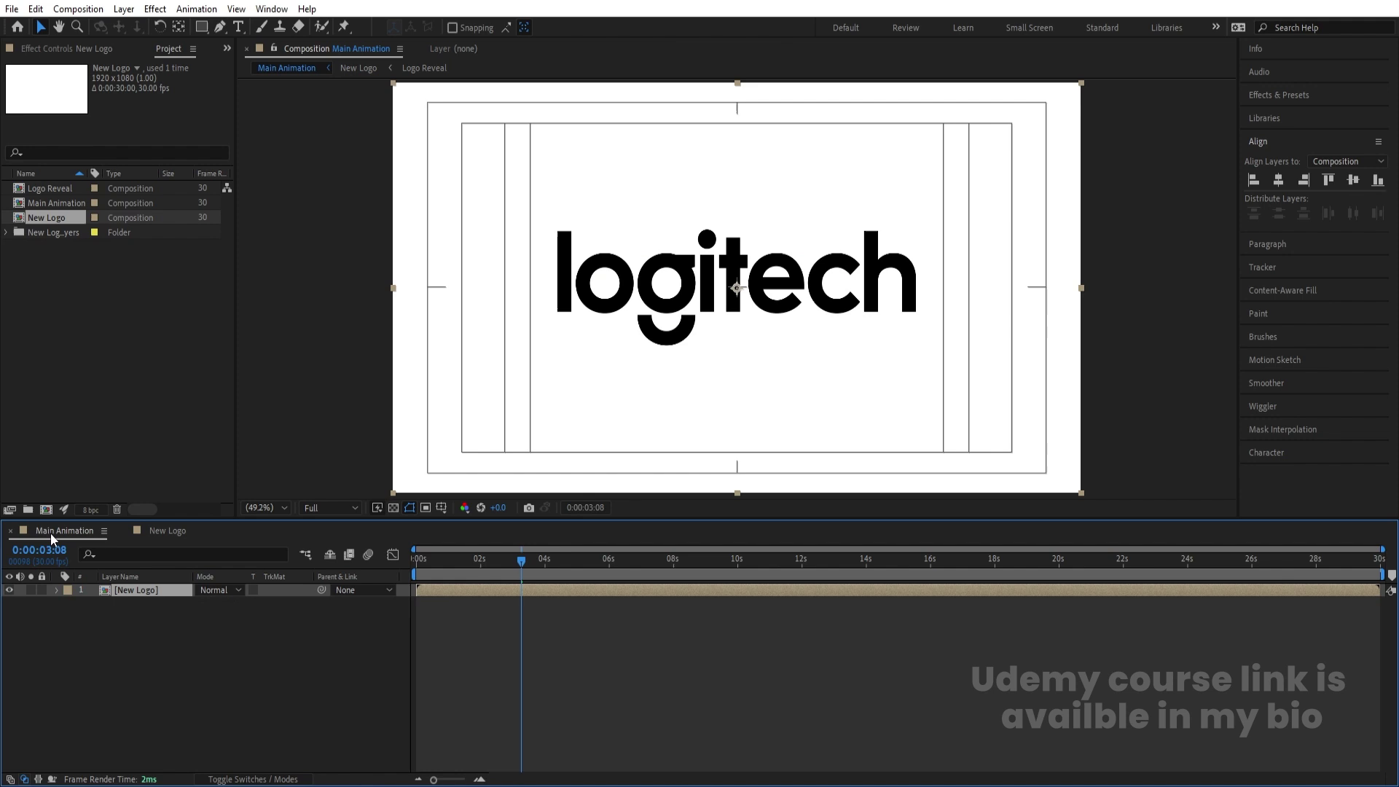
pyautogui.click(162, 656)
pyautogui.hotkey('ctrl', 'y')
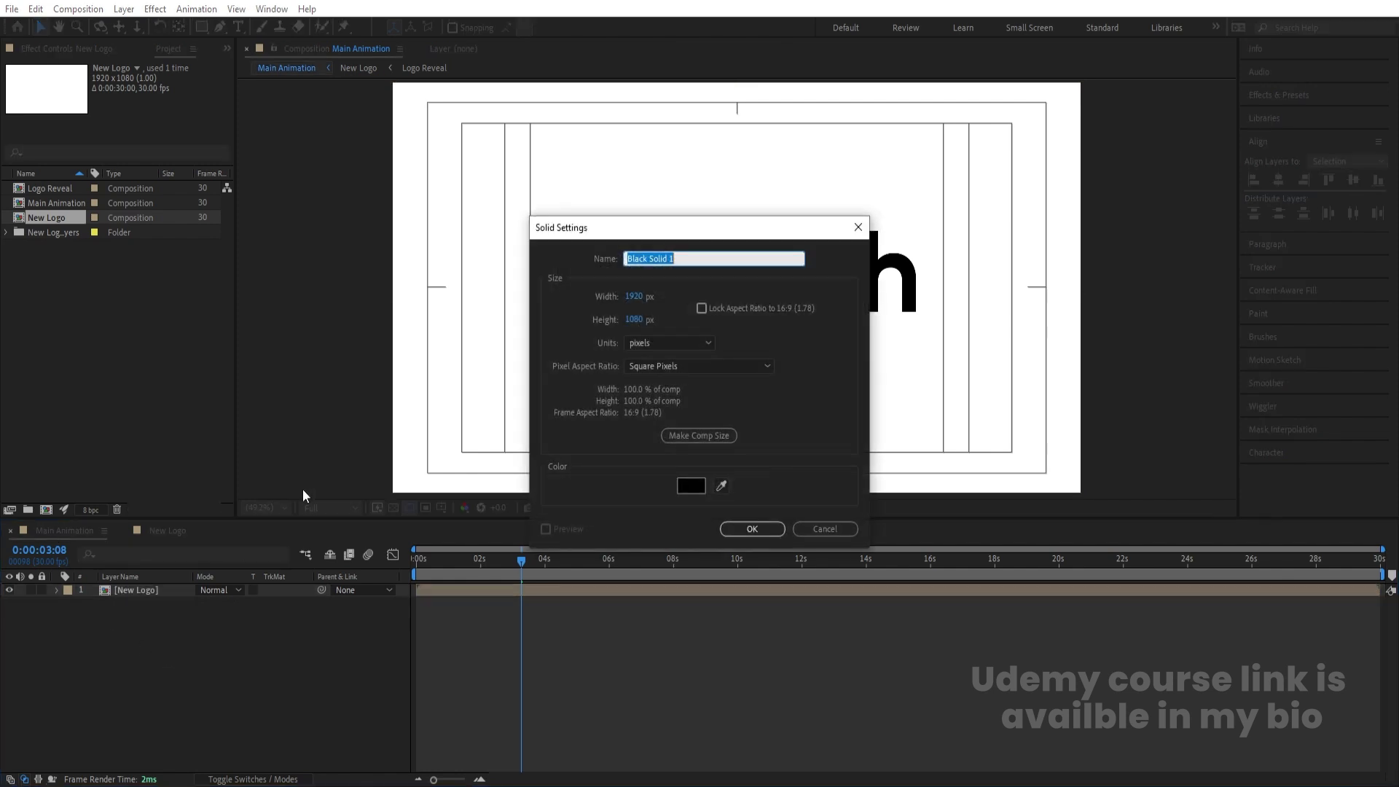
pyautogui.press('Return')
pyautogui.moveTo(131, 590); pyautogui.dragTo(136, 648)
# Apply the Fill effect to the New Logo layer and set its color to white.
pyautogui.click(151, 595)
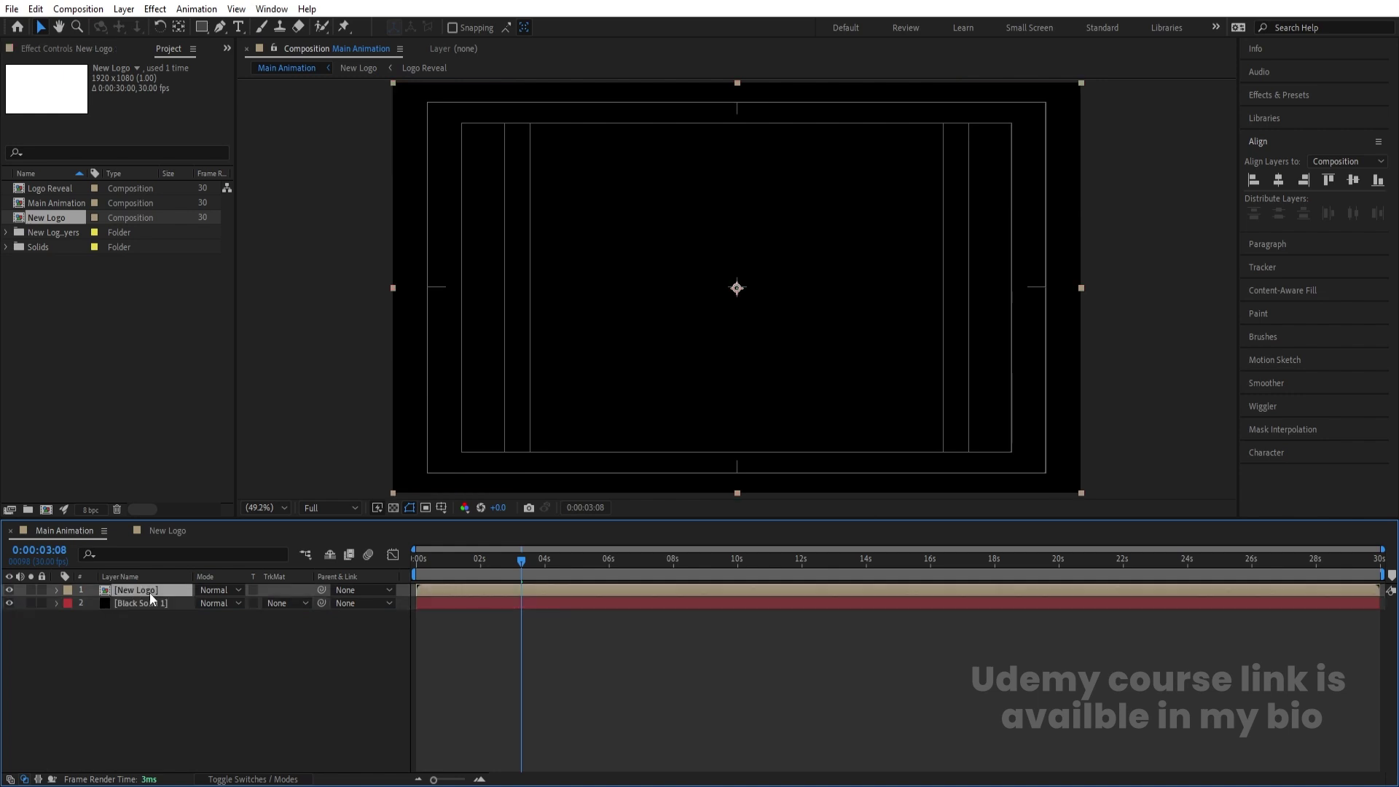
pyautogui.click(1281, 100)
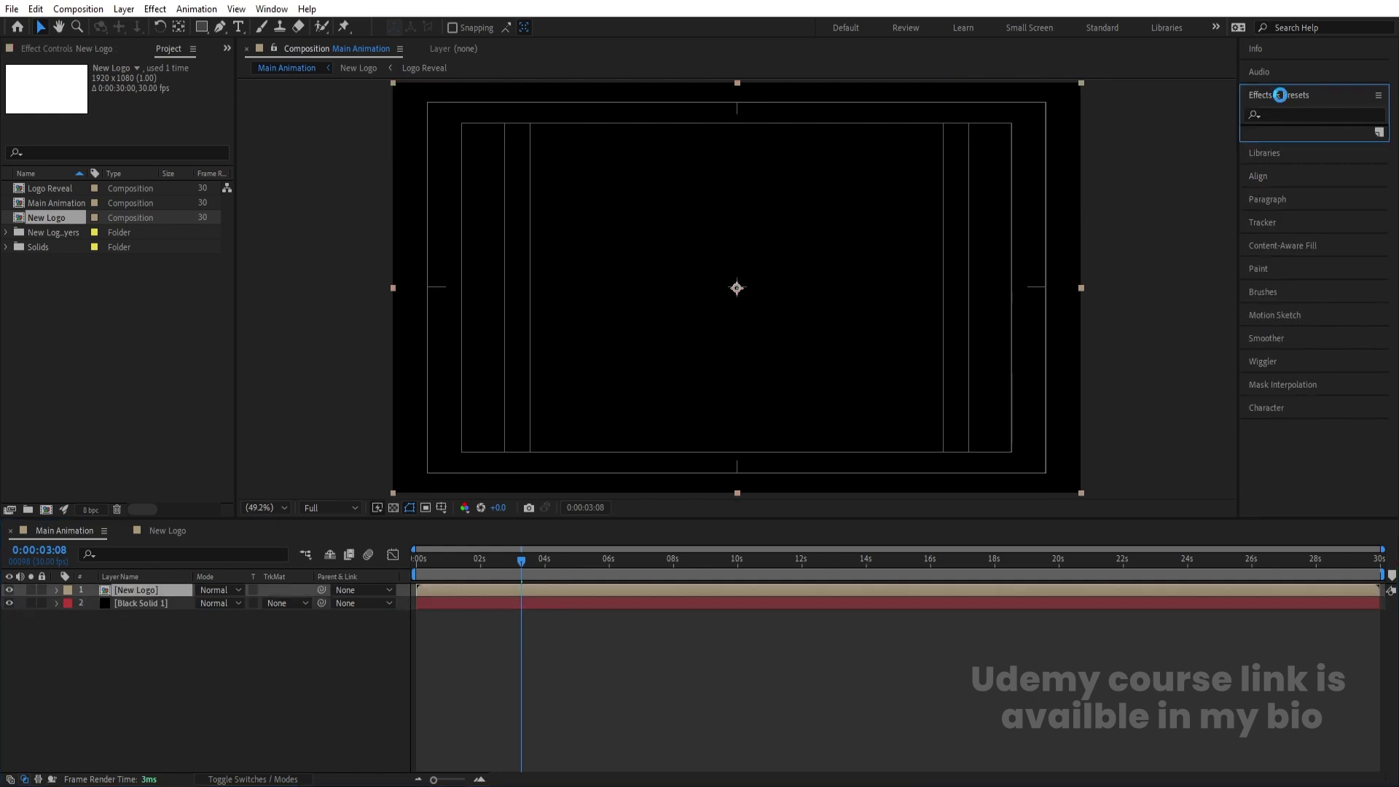
pyautogui.click(1291, 114)
pyautogui.write('fill')
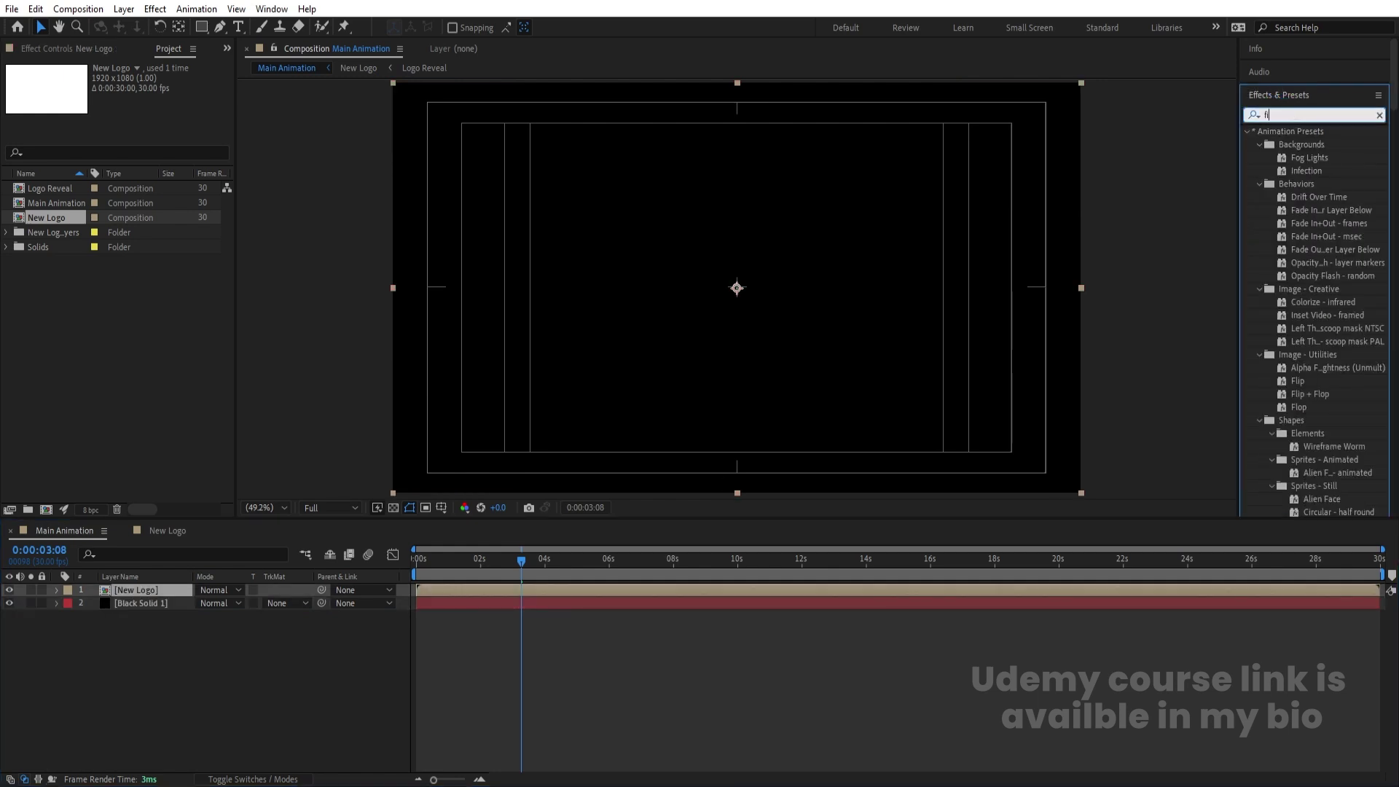
pyautogui.doubleClick(1298, 210)
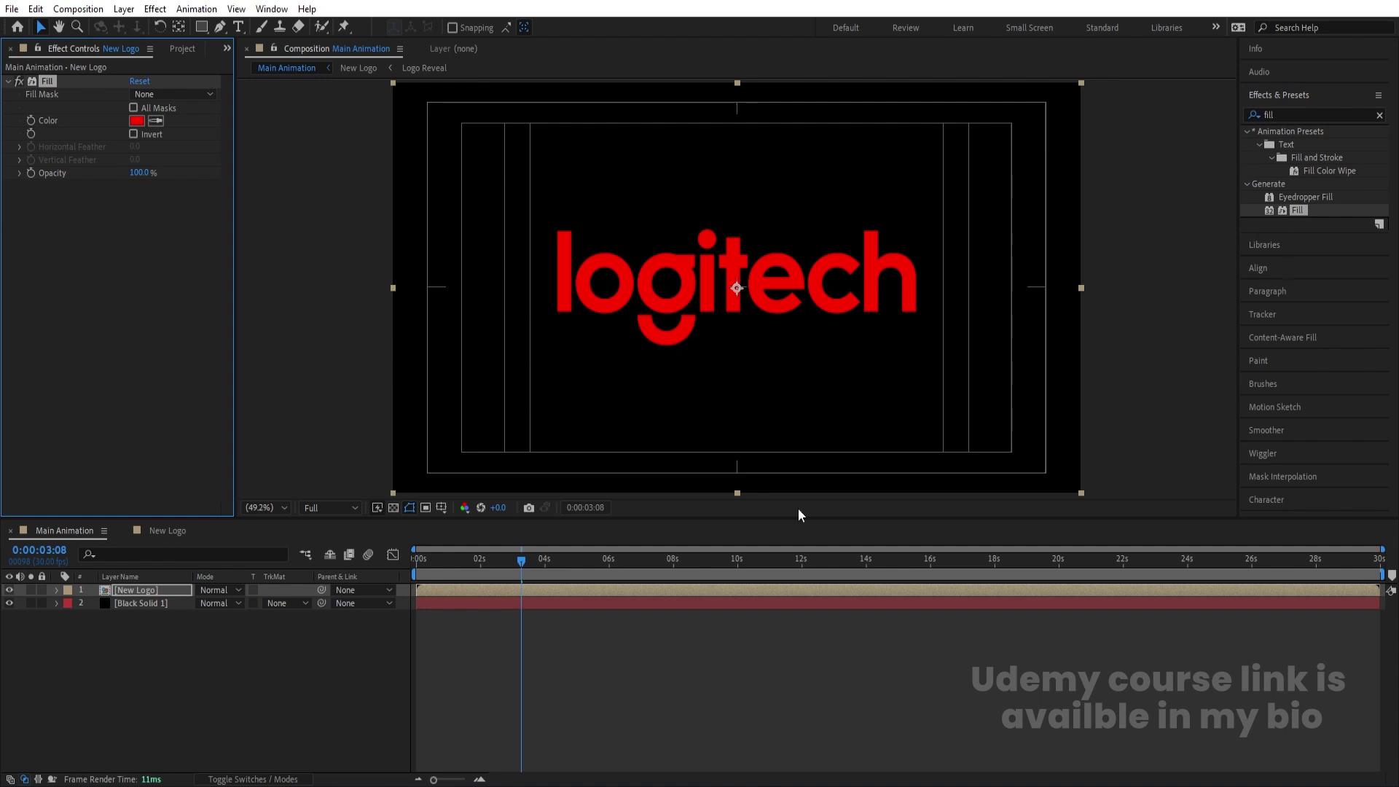
pyautogui.click(137, 120)
pyautogui.moveTo(182, 386); pyautogui.dragTo(25, 291)
pyautogui.press('Return')
# Preview the white logo reveal on the black background from the start of Main Animation.
pyautogui.press('Home')
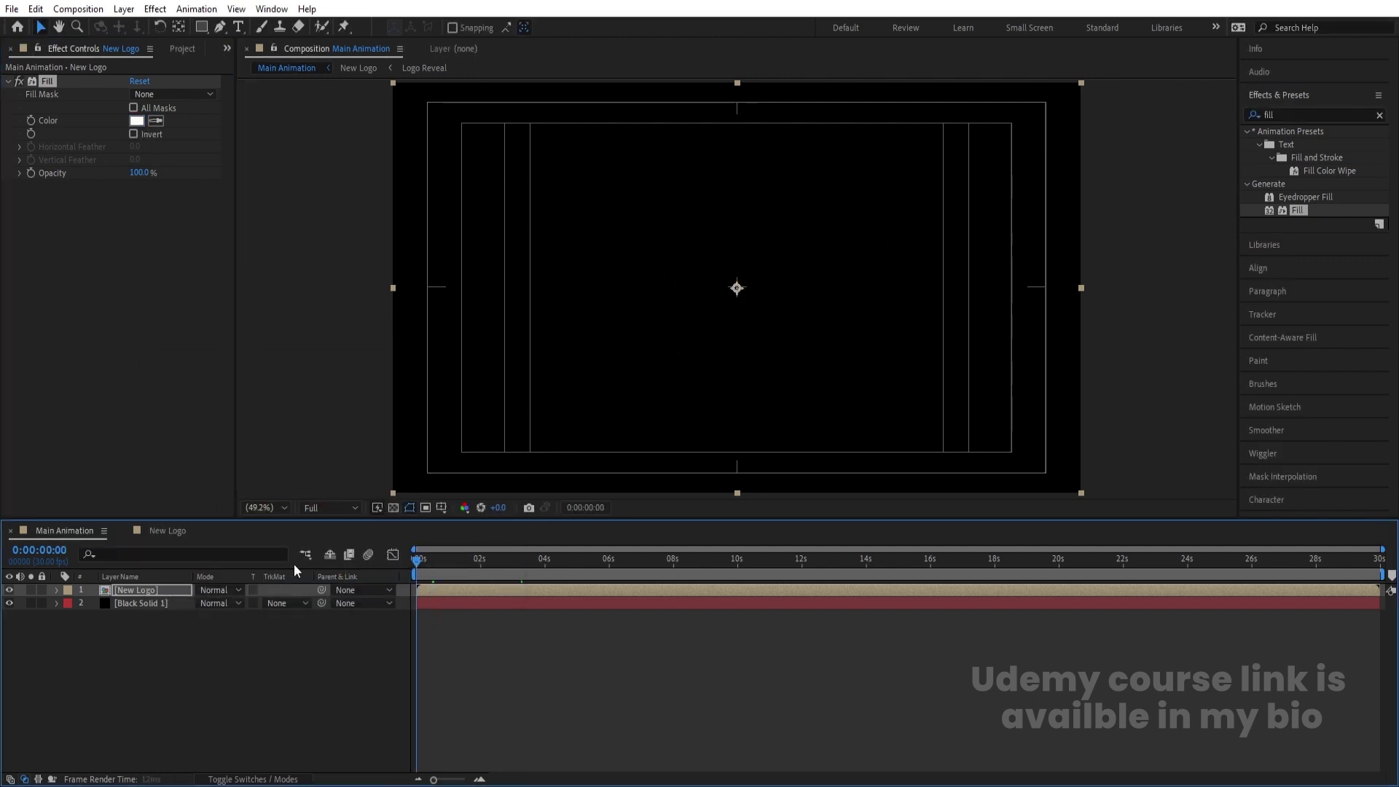
pyautogui.press('space')
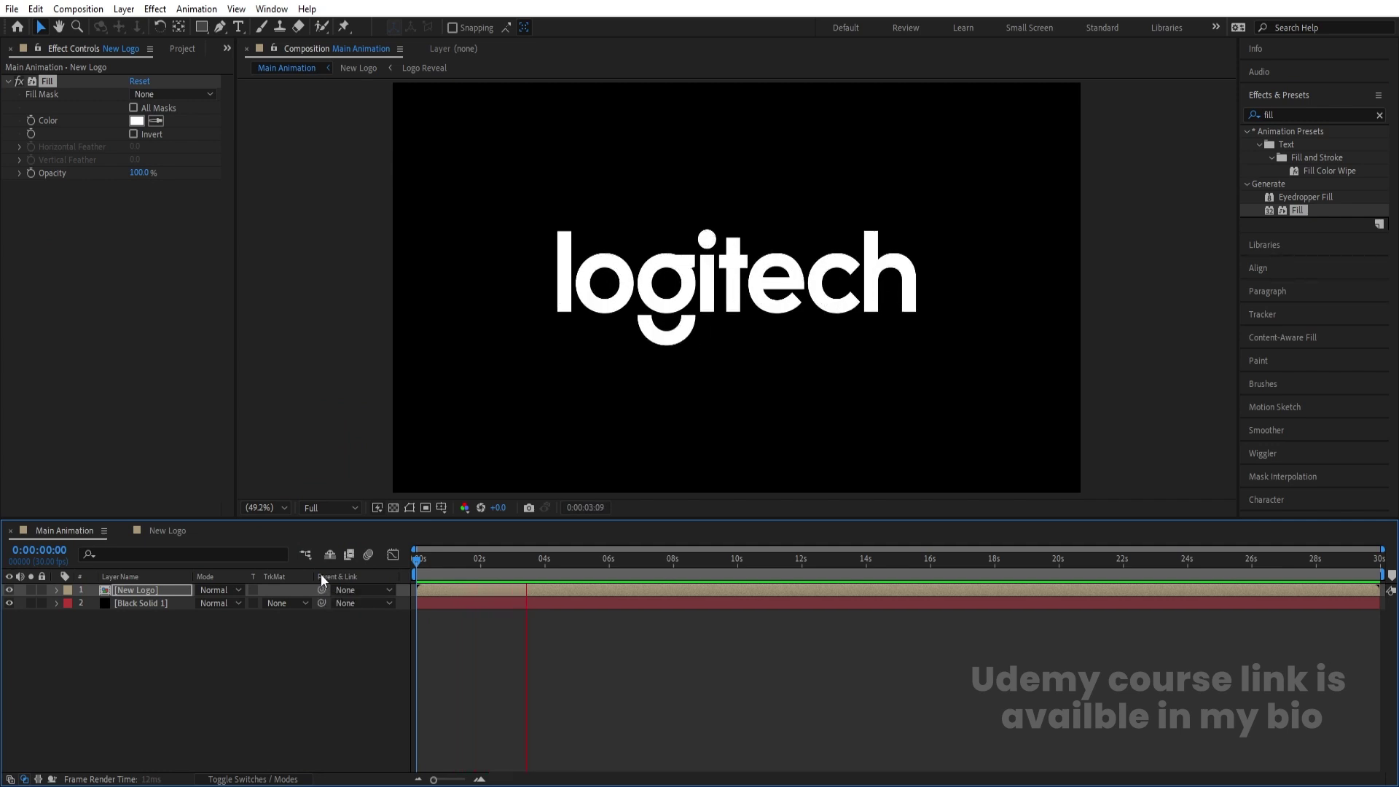
pyautogui.press('space')
pyautogui.press('space')
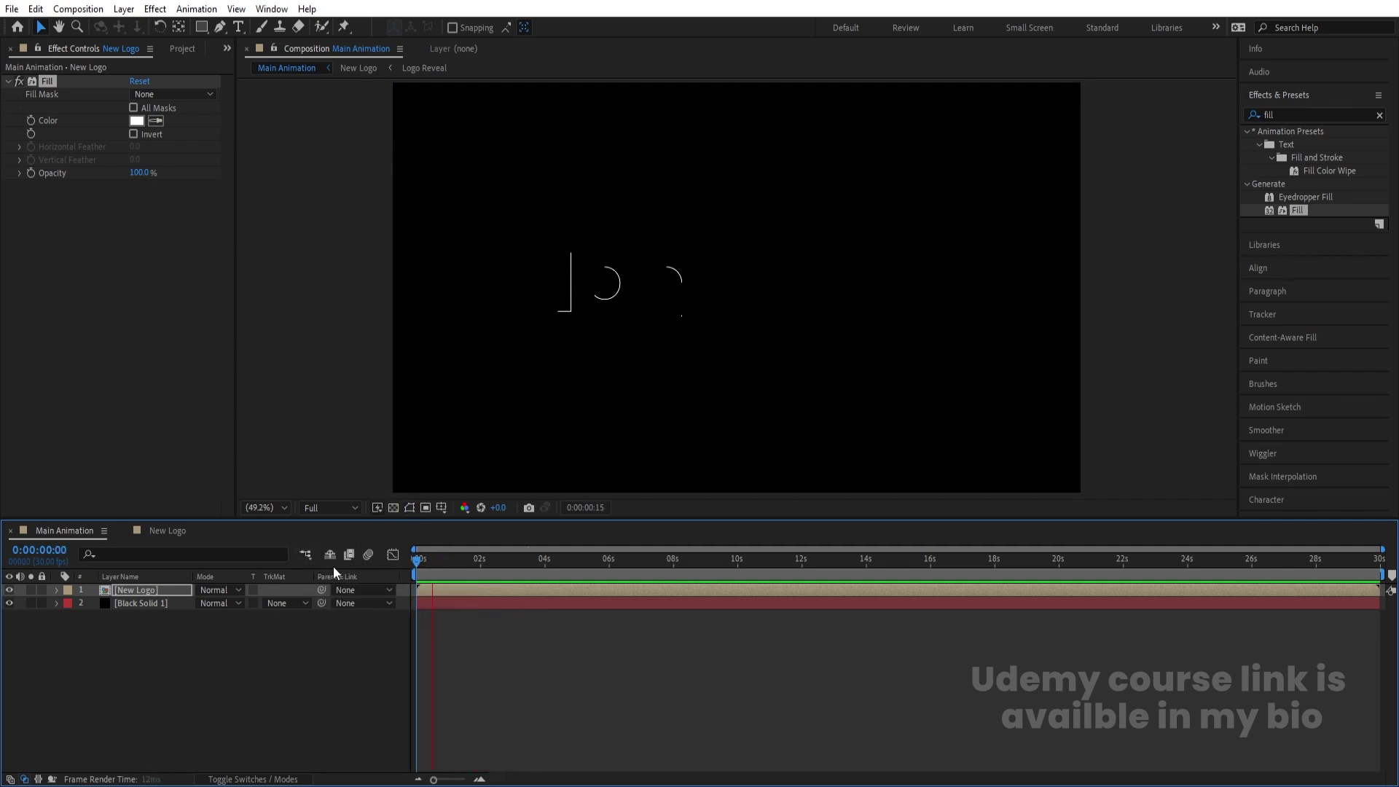
pyautogui.press('space')
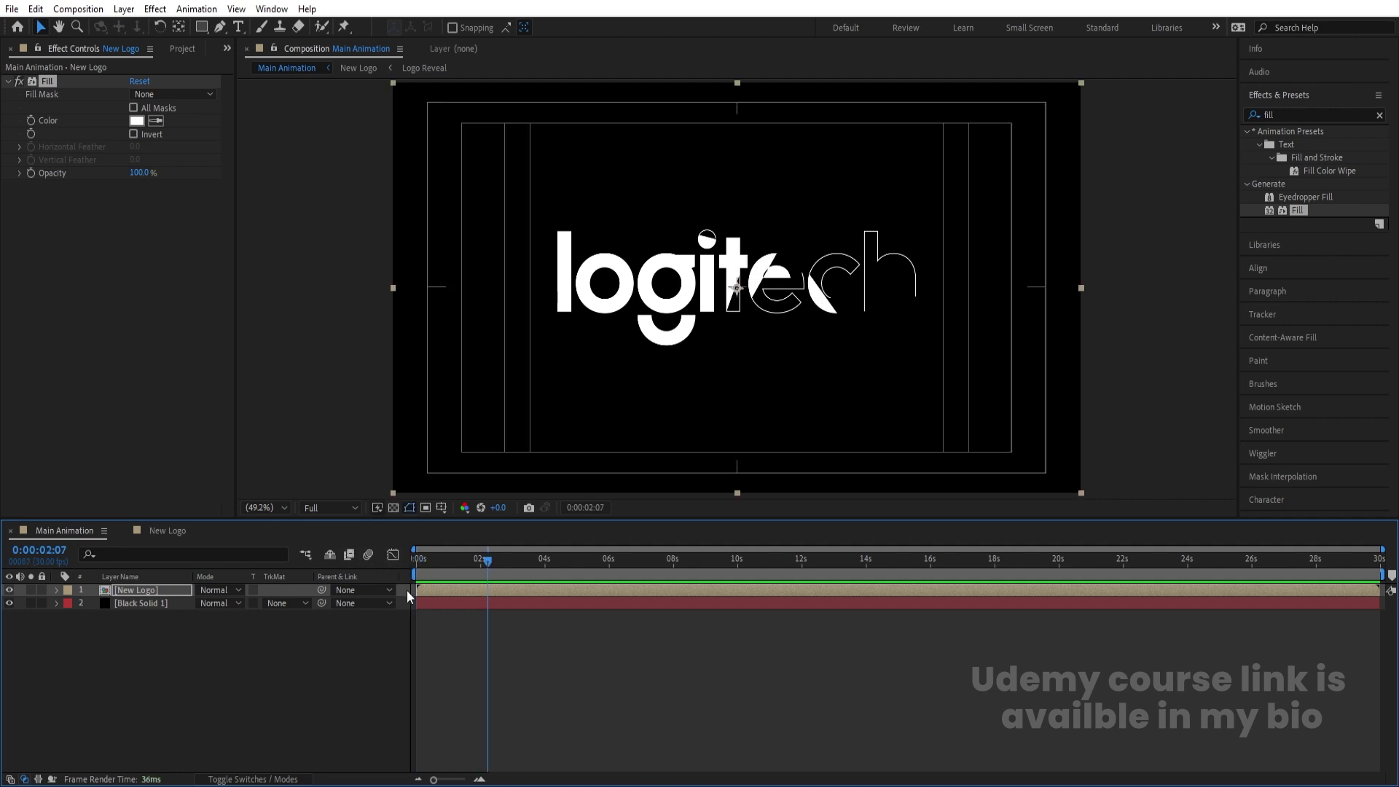
# Duplicate the New Logo layer four times to stack five copies above the black solid.
pyautogui.click(162, 592)
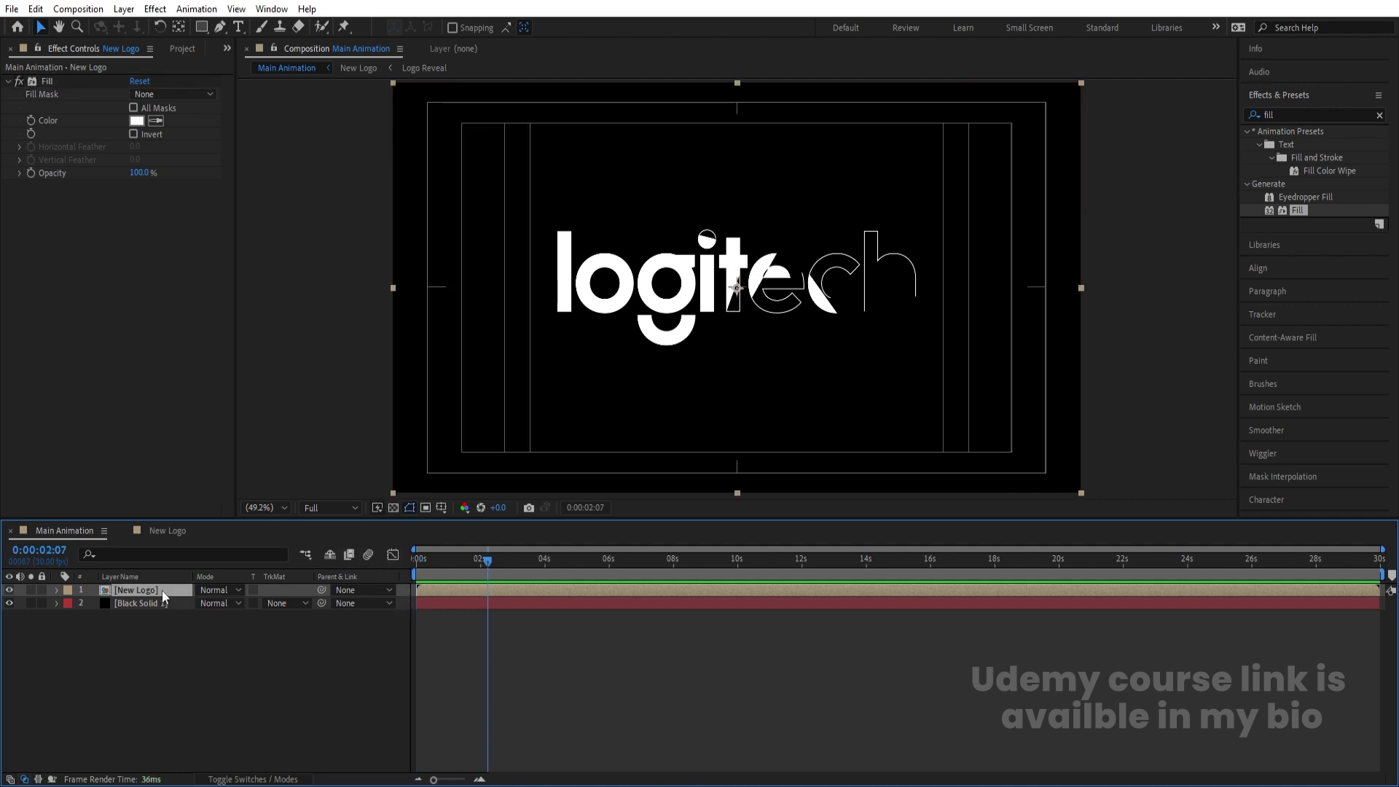
pyautogui.hotkey('ctrl', 'd')
pyautogui.hotkey('ctrl', 'd')
pyautogui.hotkey('ctrl', 'd')
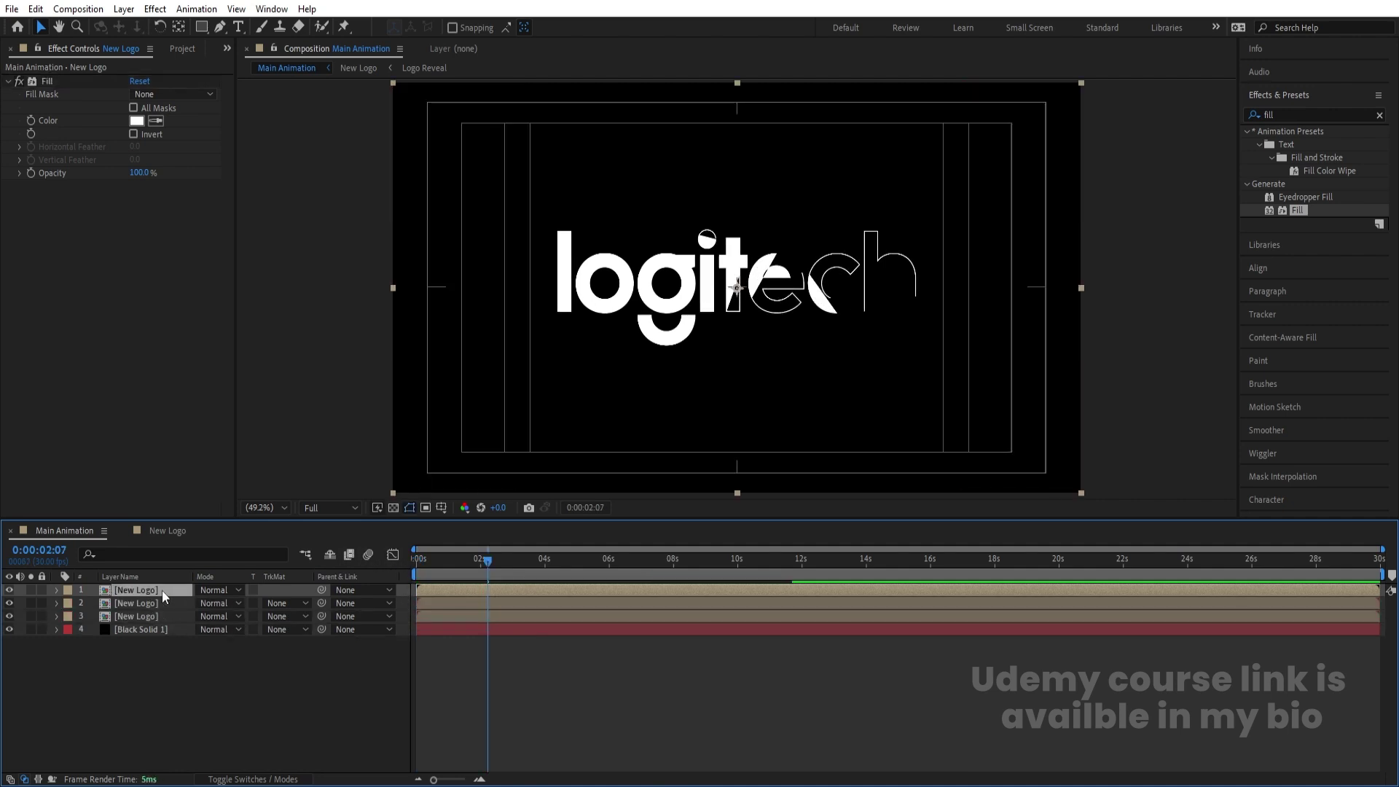
pyautogui.hotkey('ctrl', 'd')
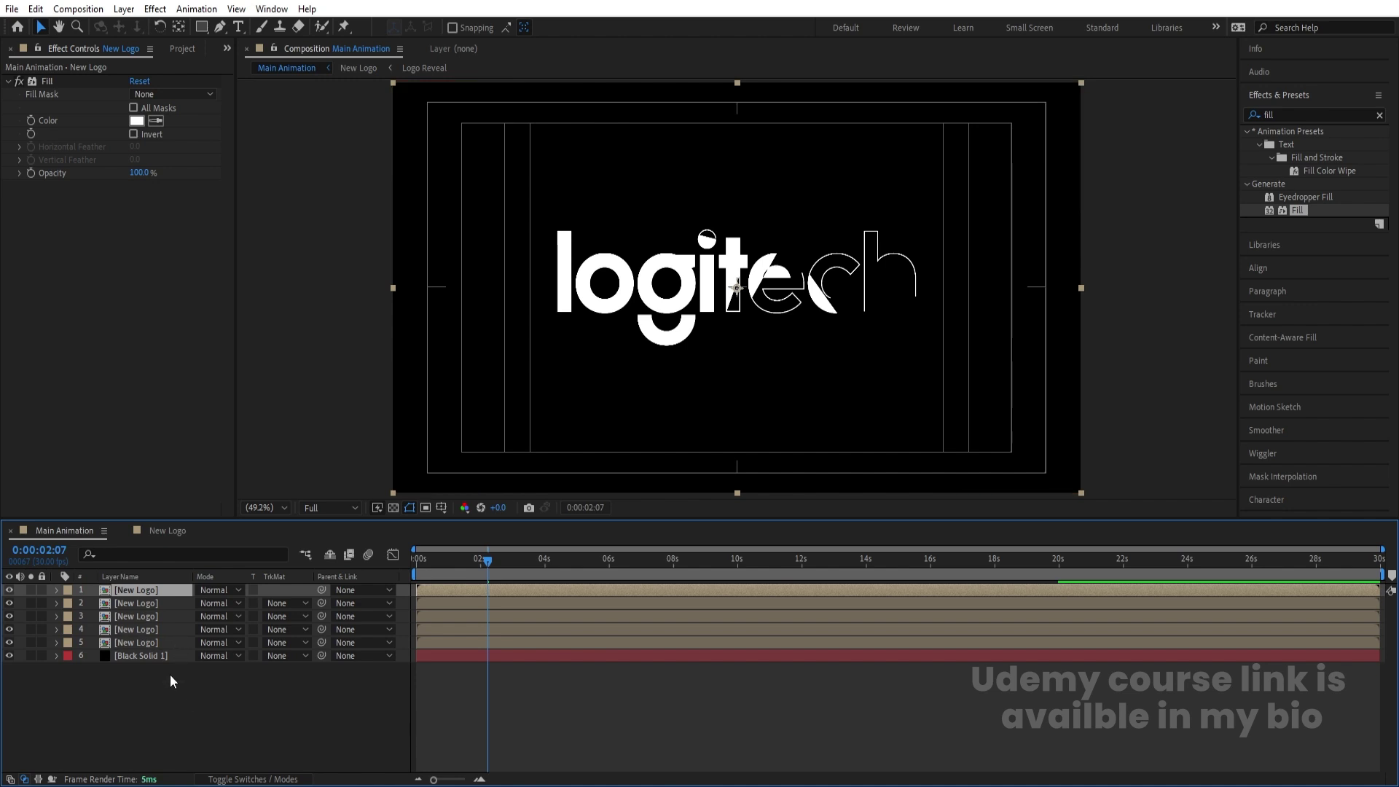
# Set the Fill color of the lowest New Logo copy, layer 5, to red (FF0000).
pyautogui.click(138, 640)
pyautogui.click(137, 121)
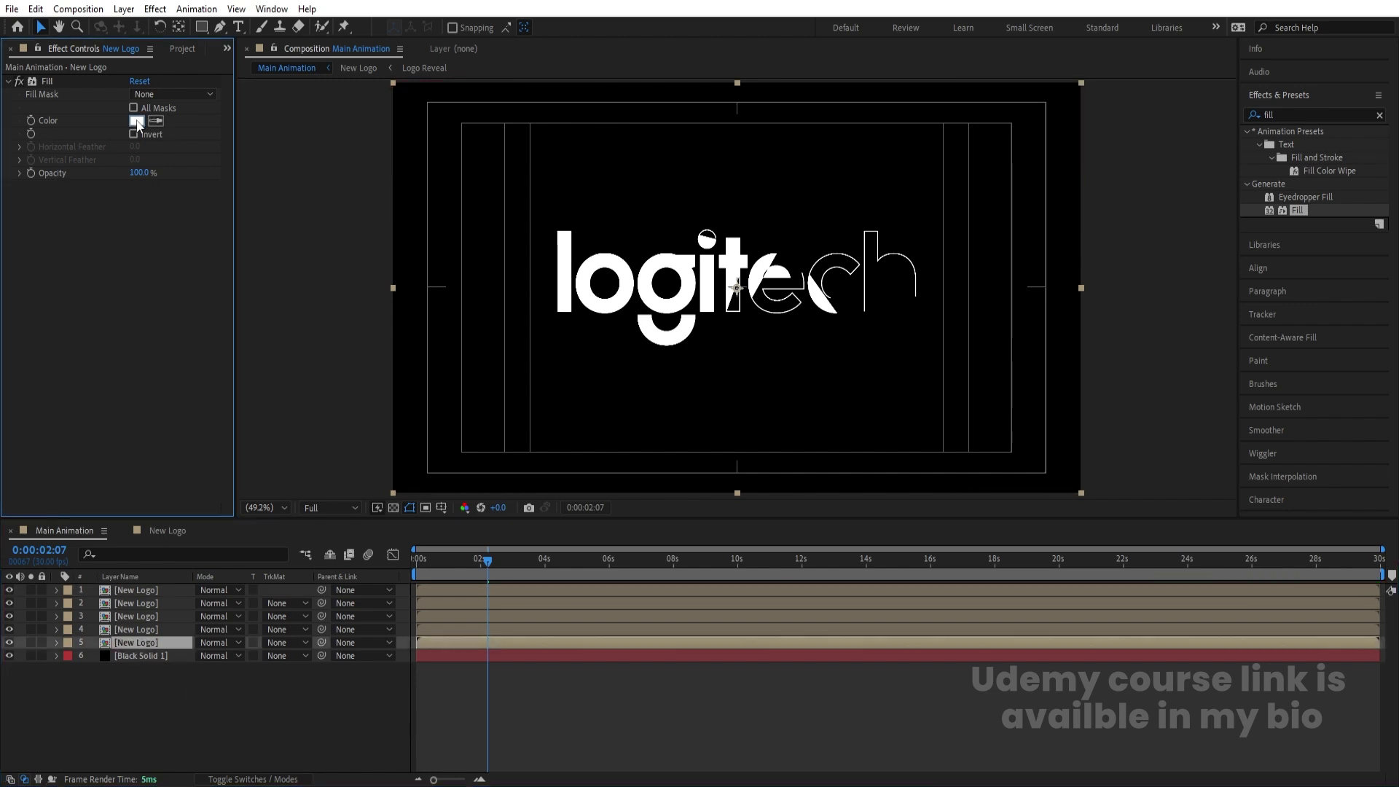
pyautogui.write('ff0000')
pyautogui.press('Return')
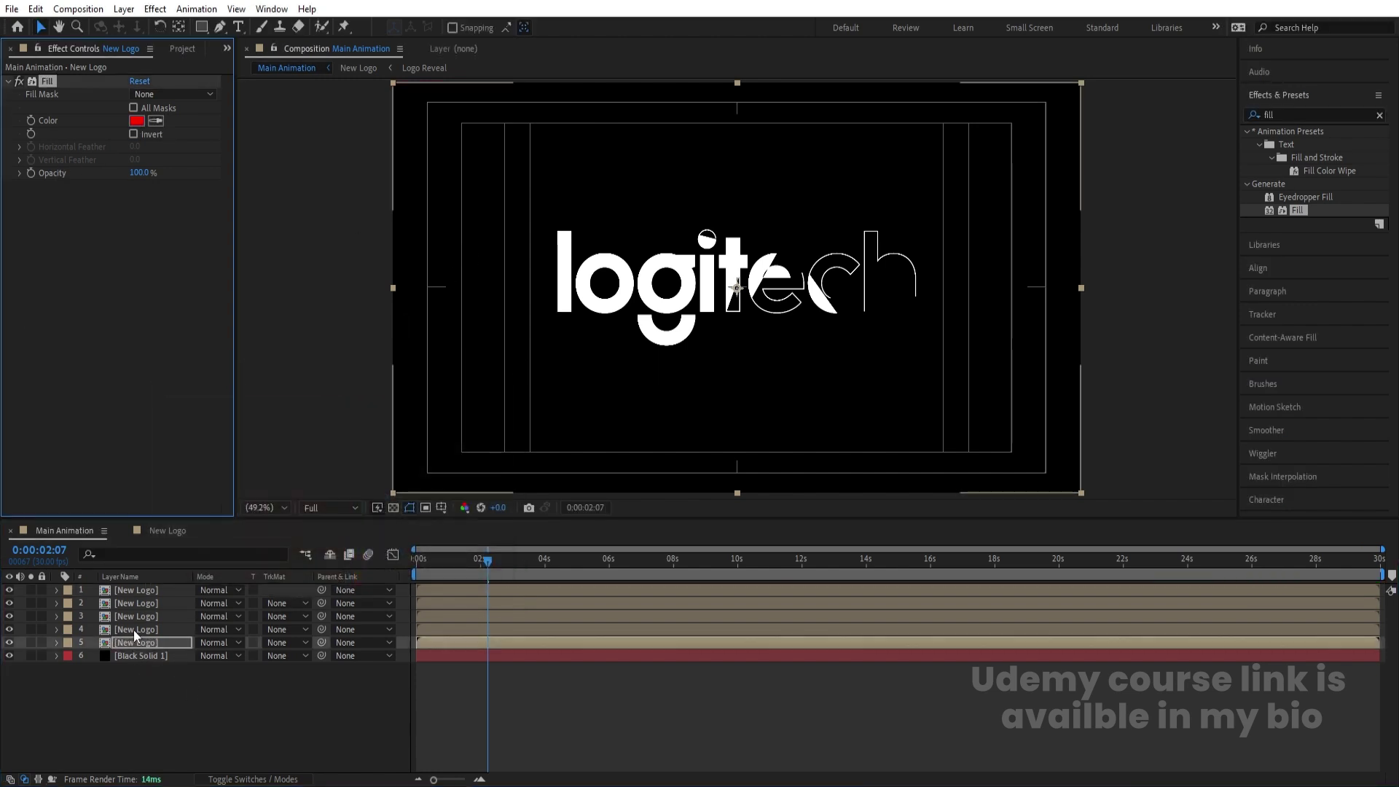
# Set the Fill color of the New Logo copy on layer 4 to blue (005AFF).
pyautogui.click(134, 630)
pyautogui.click(139, 123)
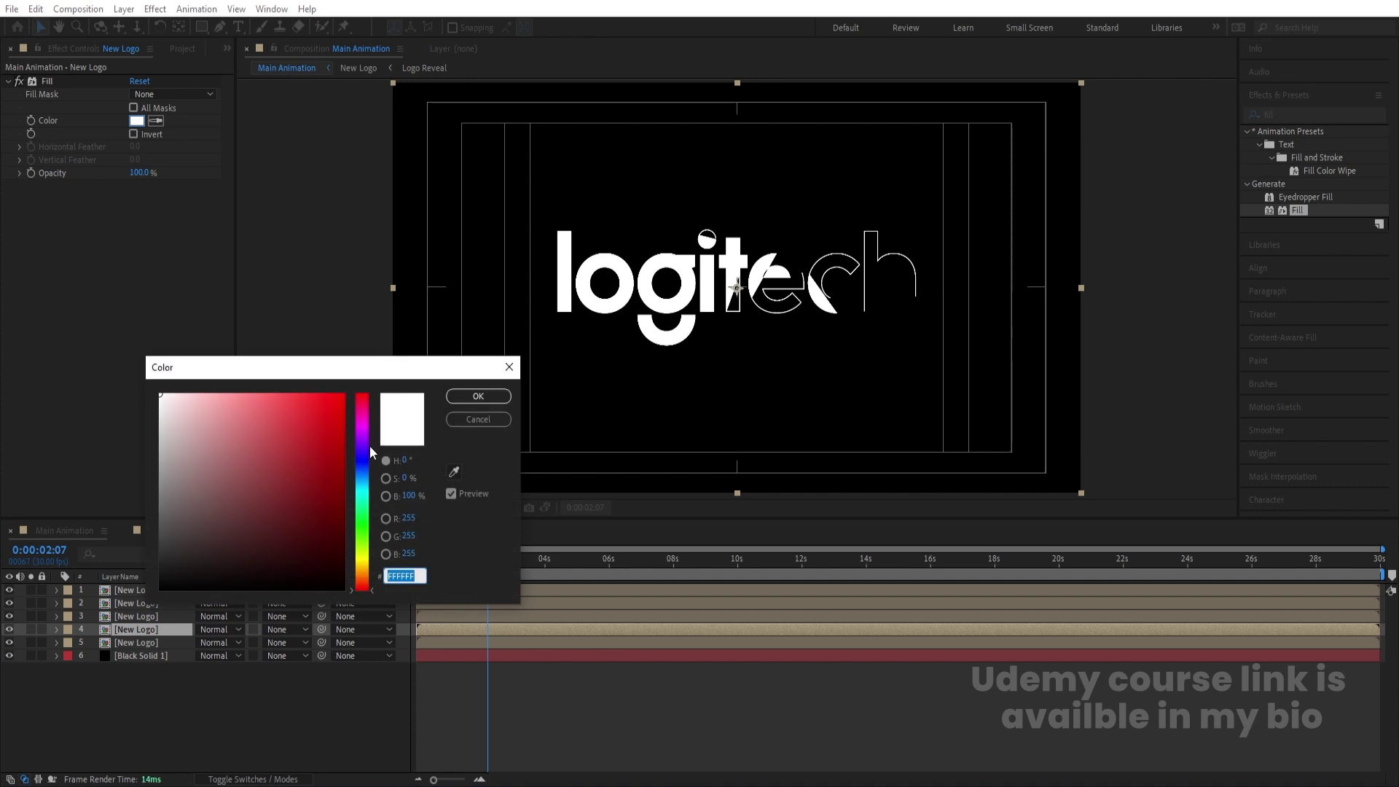
pyautogui.click(363, 470)
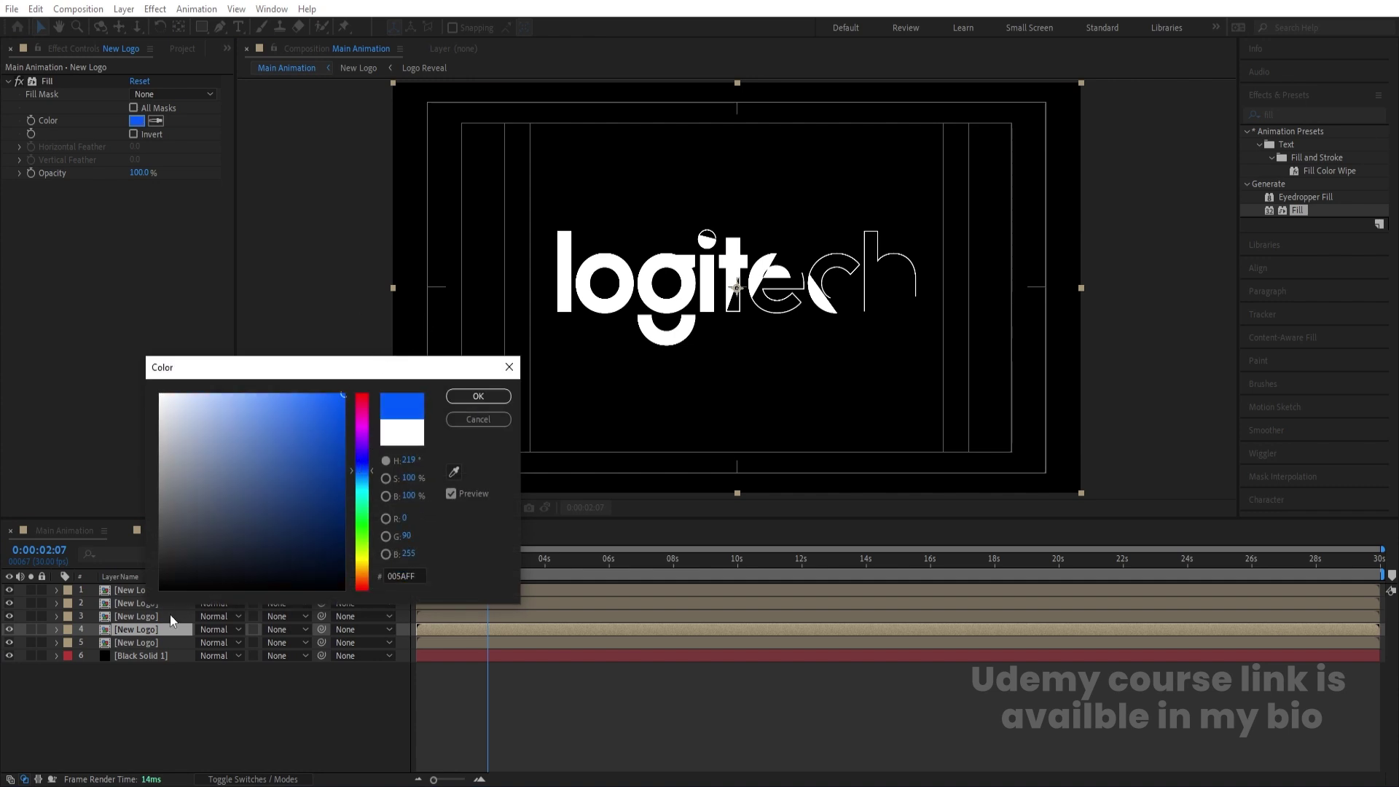
pyautogui.press('Return')
# Set the Fill color of the New Logo copy on layer 3 to green.
pyautogui.click(146, 615)
pyautogui.click(137, 121)
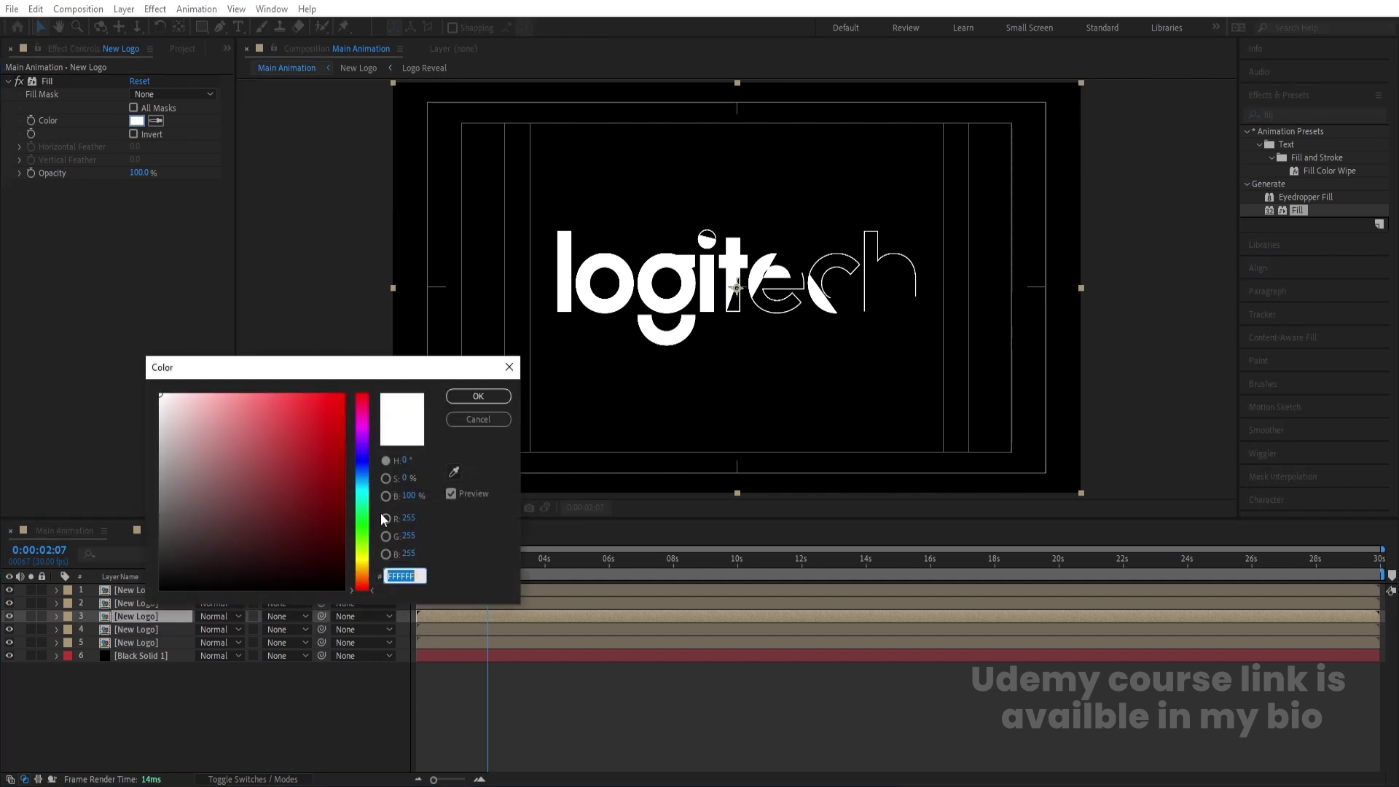
pyautogui.click(363, 532)
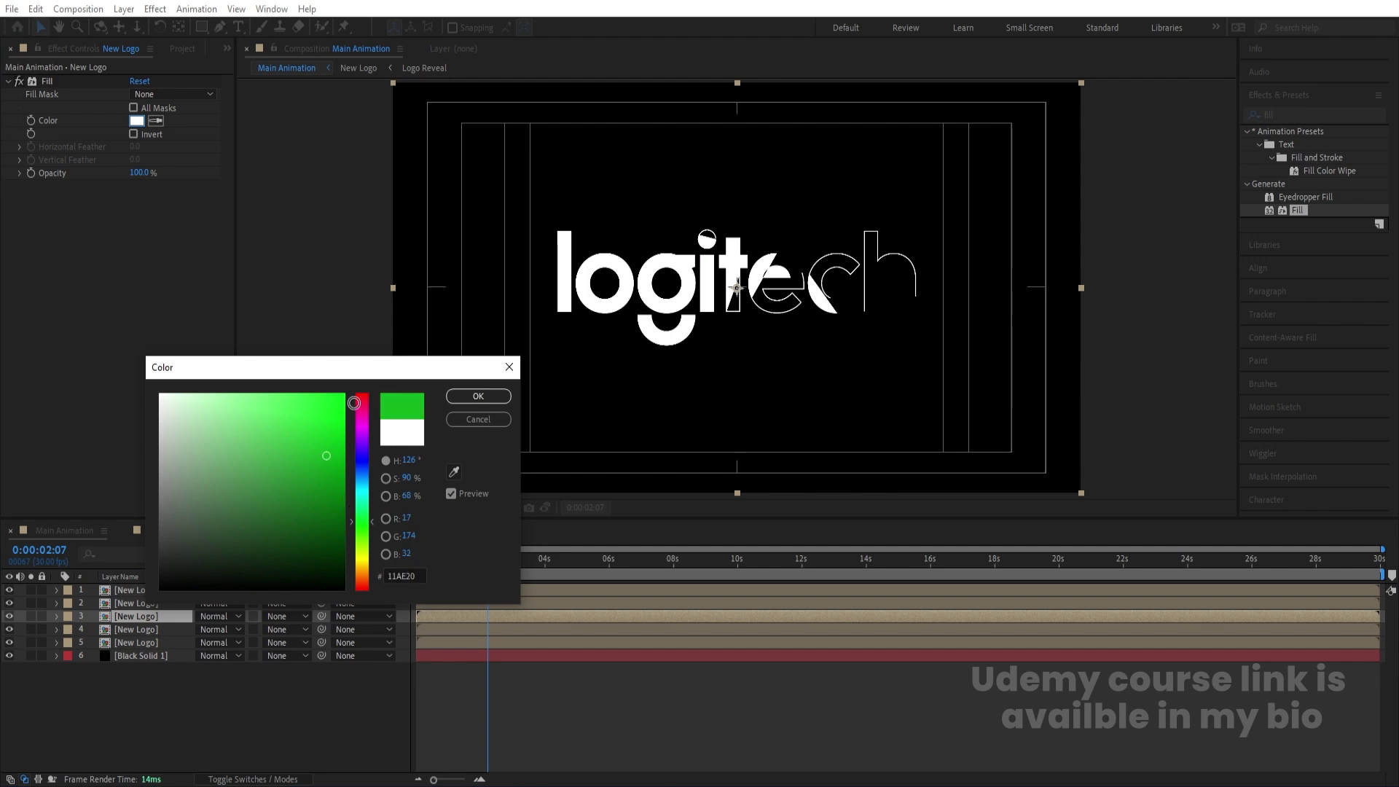
pyautogui.press('Return')
# Set the Fill color of the New Logo copy on layer 2 to black (000000).
pyautogui.click(142, 603)
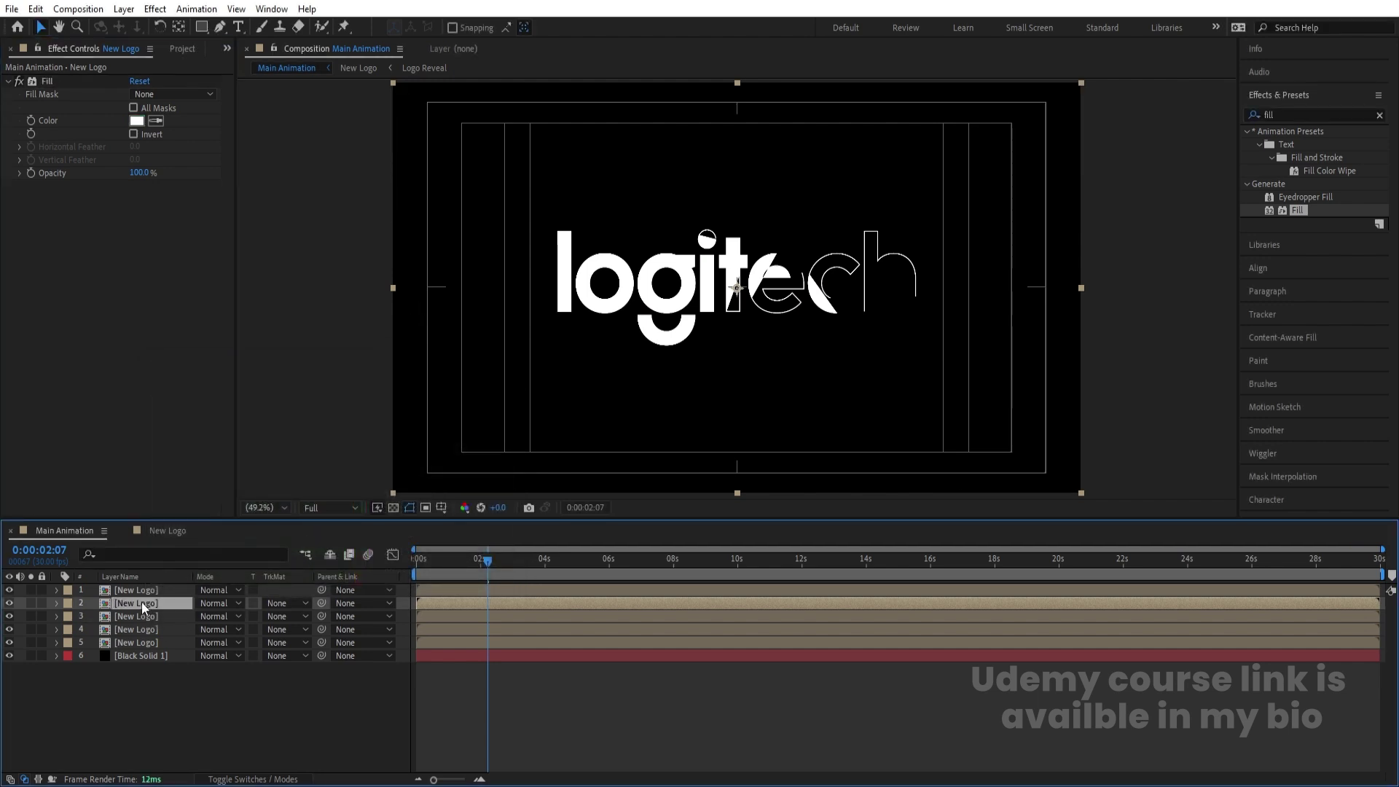
pyautogui.click(136, 121)
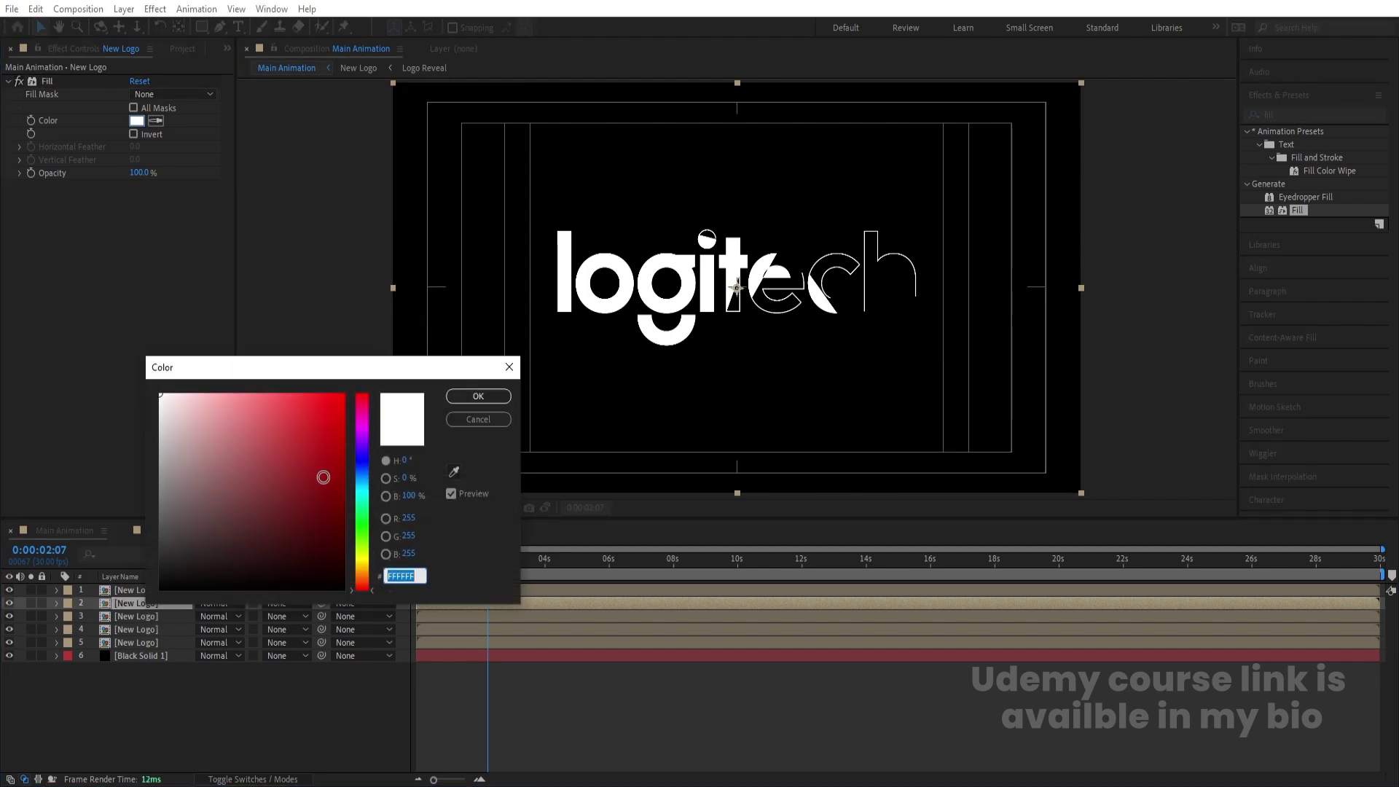
pyautogui.write('000000')
pyautogui.press('Return')
pyautogui.click(395, 691)
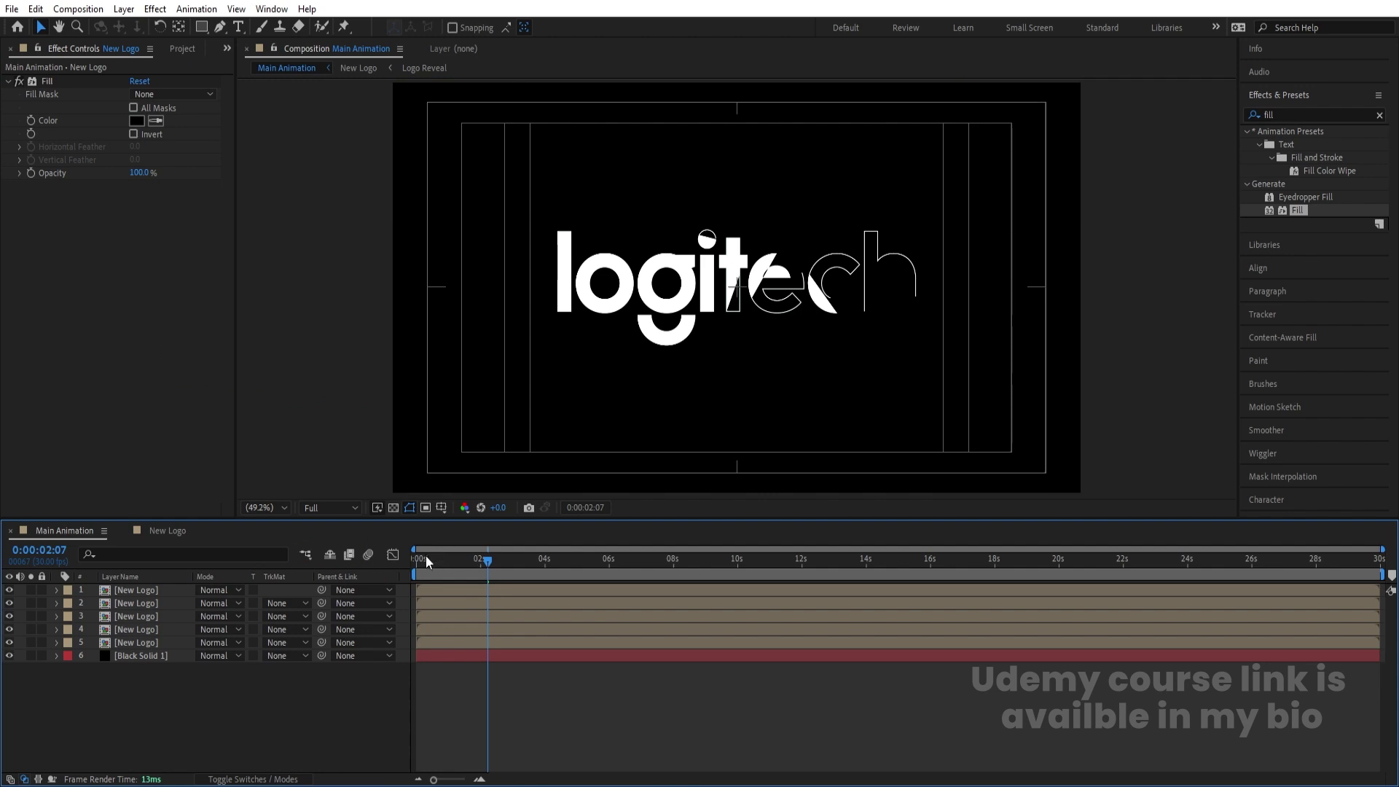
# Shift the New Logo copy on layer 4 to start at frame 5 and the copy on layer 3 to start at frame 10.
pyautogui.moveTo(425, 555); pyautogui.dragTo(316, 549)
pyautogui.scroll(3, 499, 600)
pyautogui.scroll(2, 457, 557)
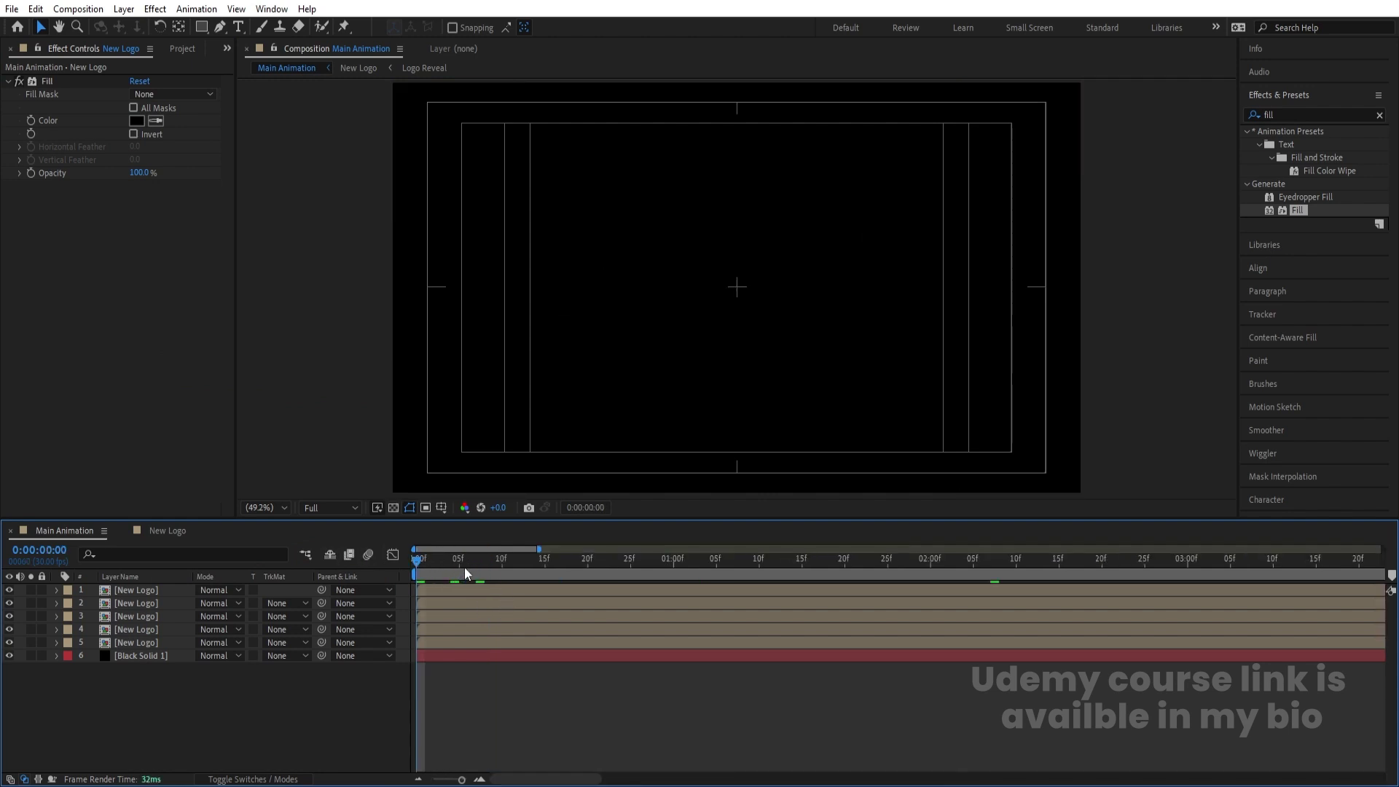
pyautogui.click(460, 562)
pyautogui.click(457, 629)
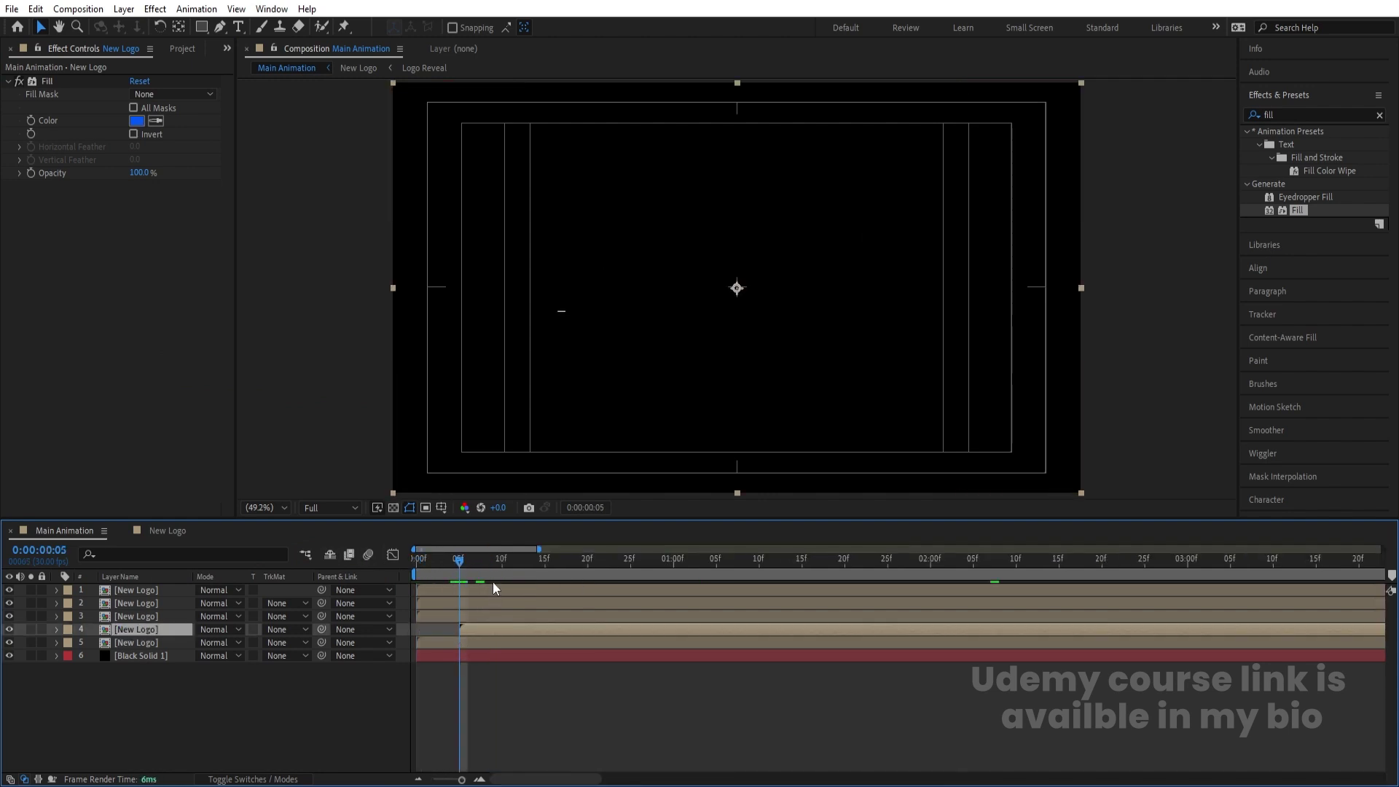
pyautogui.click(501, 561)
pyautogui.click(506, 618)
pyautogui.hotkey('alt', '[')
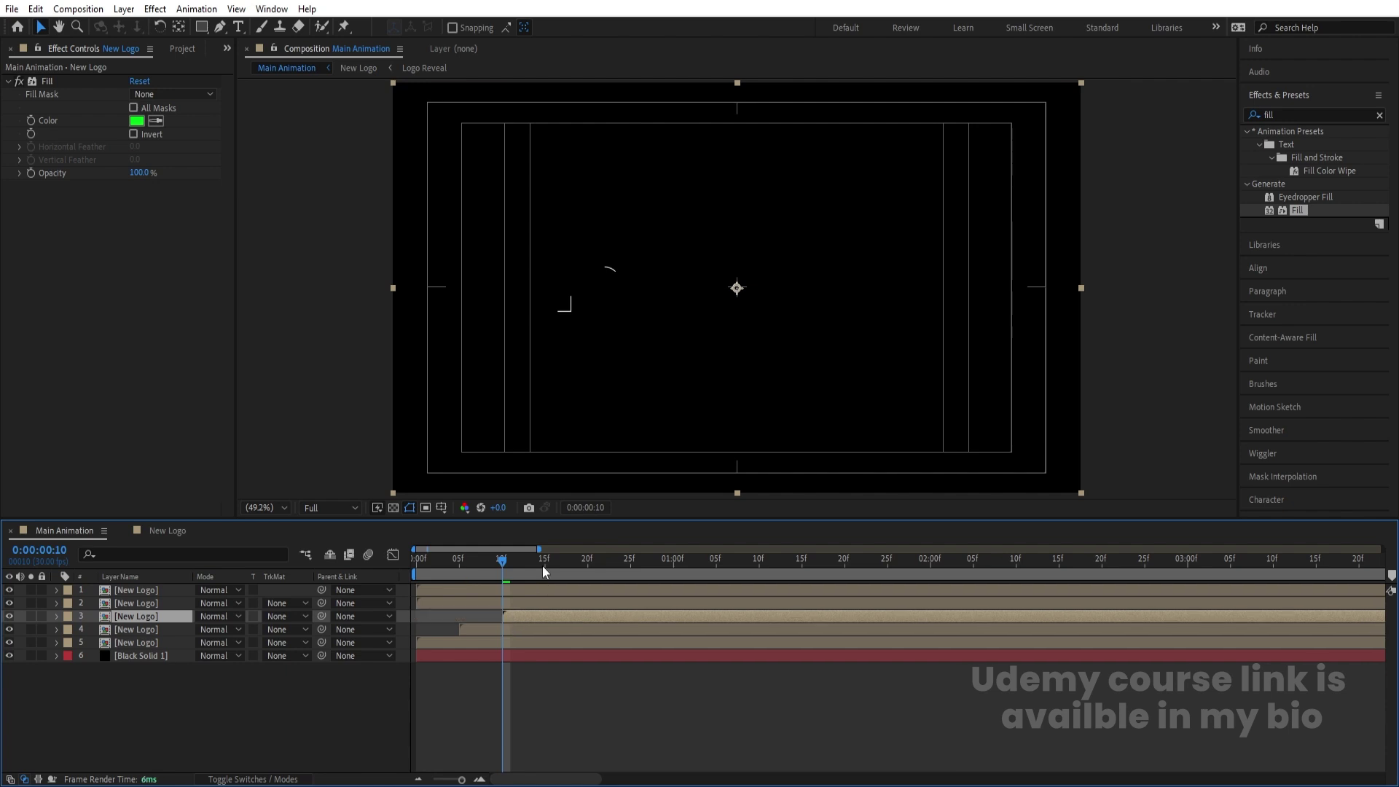
# Shift the New Logo copy on layer 2 to start at frame 15 and the copy on layer 1 to start at frame 20.
pyautogui.click(543, 562)
pyautogui.click(552, 604)
pyautogui.hotkey('alt', '[')
pyautogui.click(586, 561)
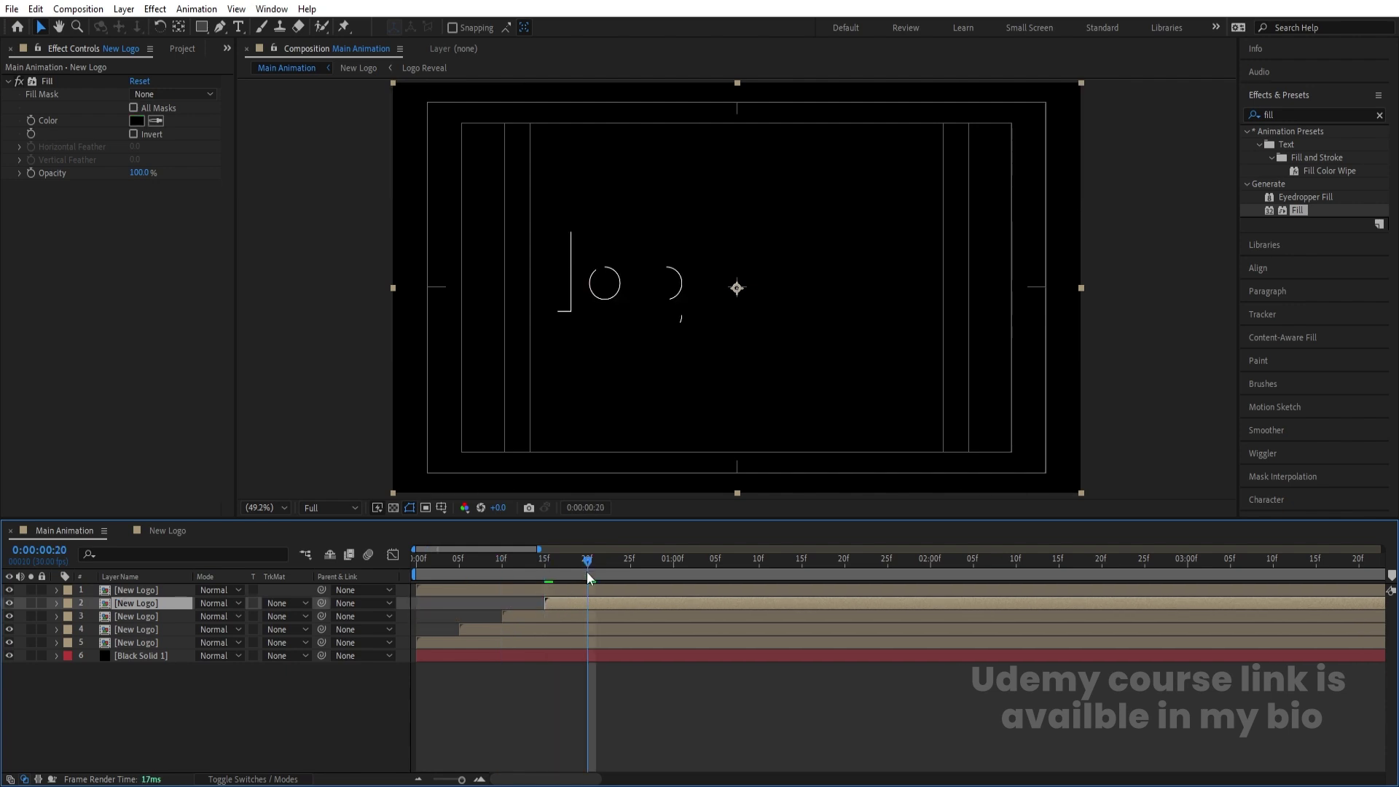
pyautogui.click(587, 589)
pyautogui.hotkey('alt', '[')
# Preview the staggered multicolored logo reveal from the start of the Main Animation composition.
pyautogui.press('Home')
pyautogui.press('space')
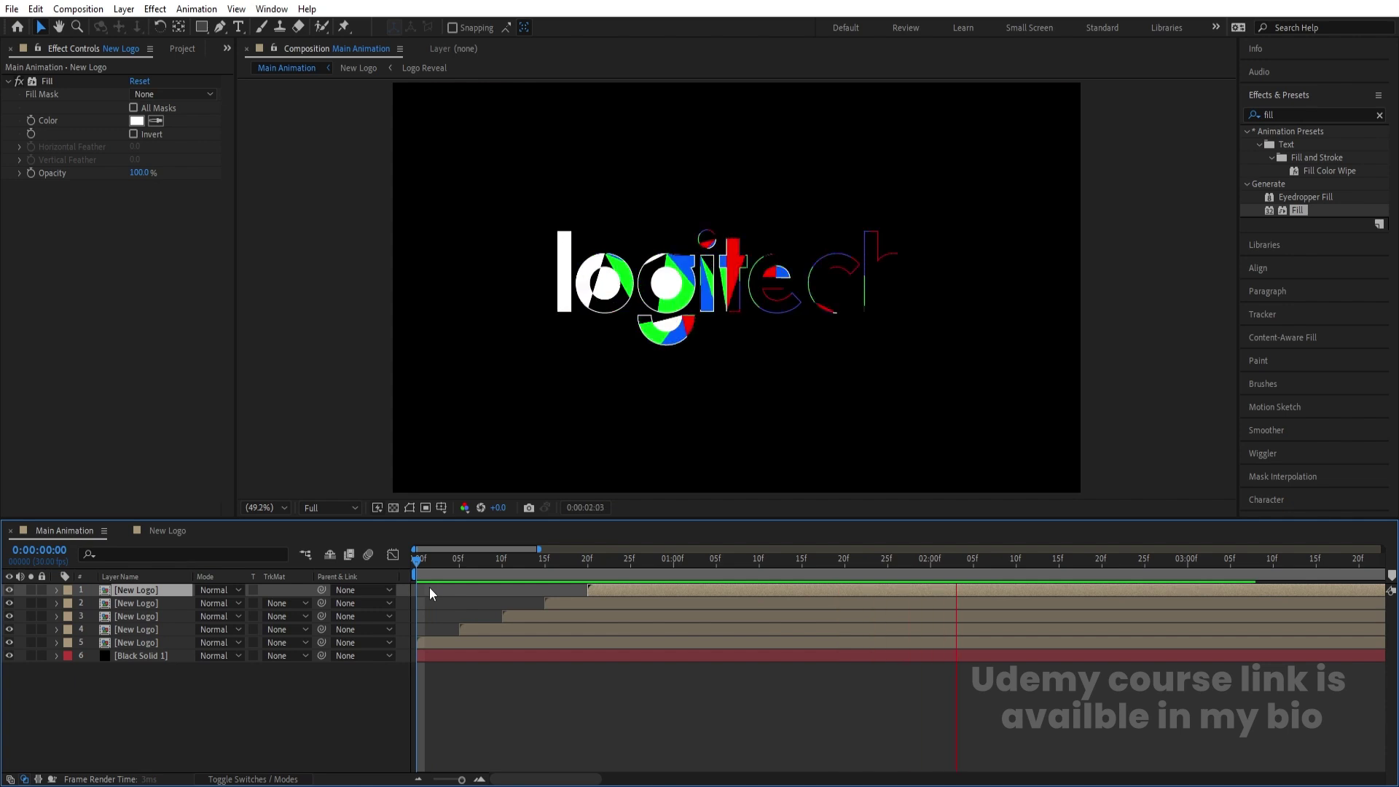
pyautogui.press('space')
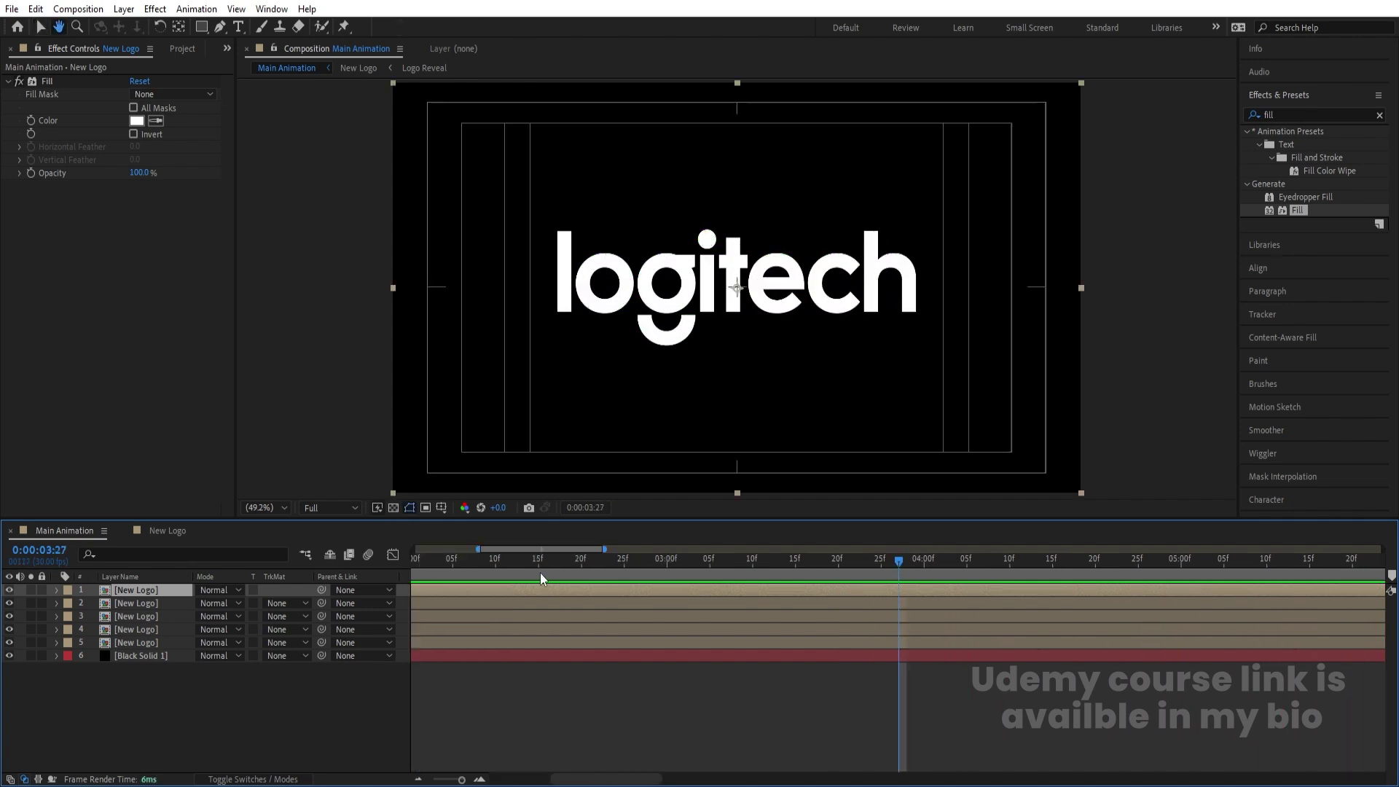
pyautogui.press(';')
pyautogui.press('Home')
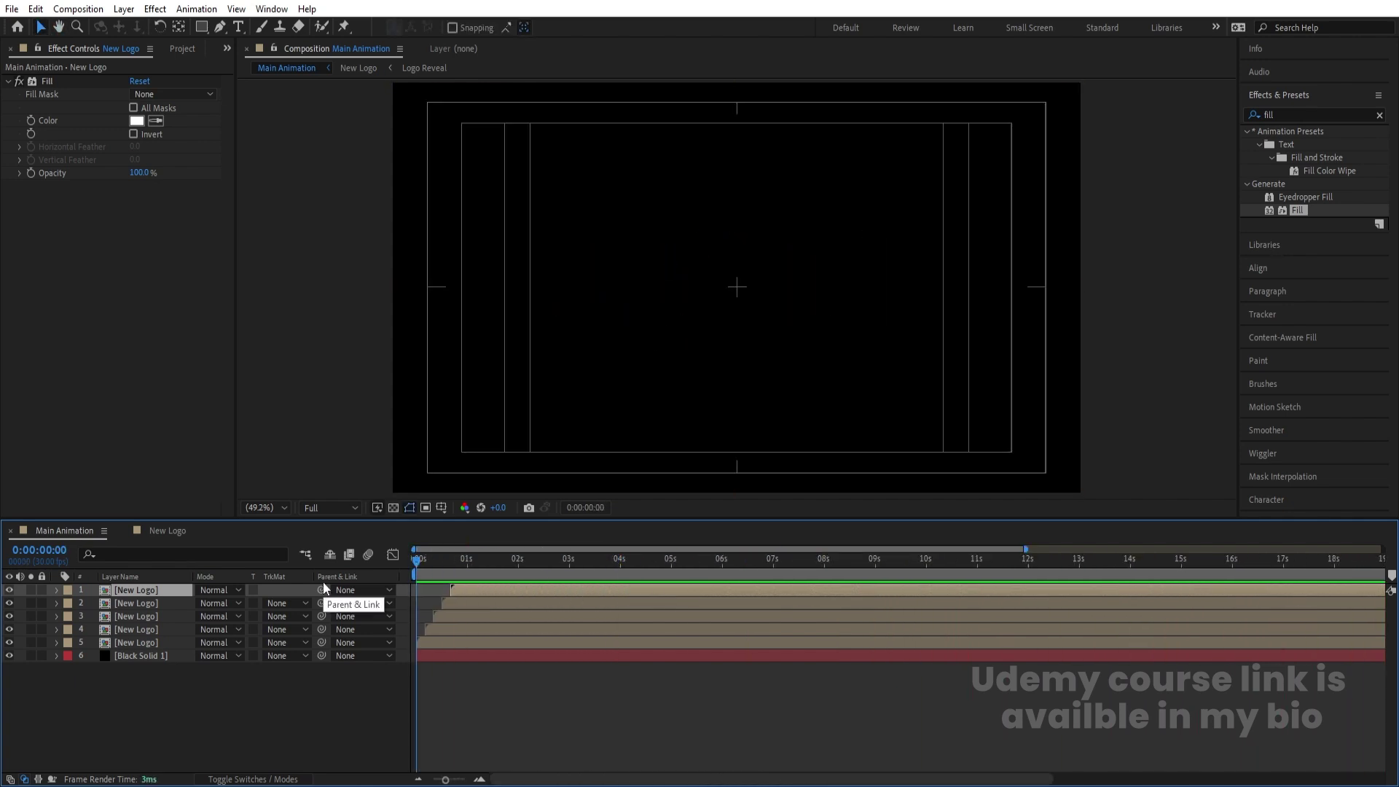
pyautogui.press('space')
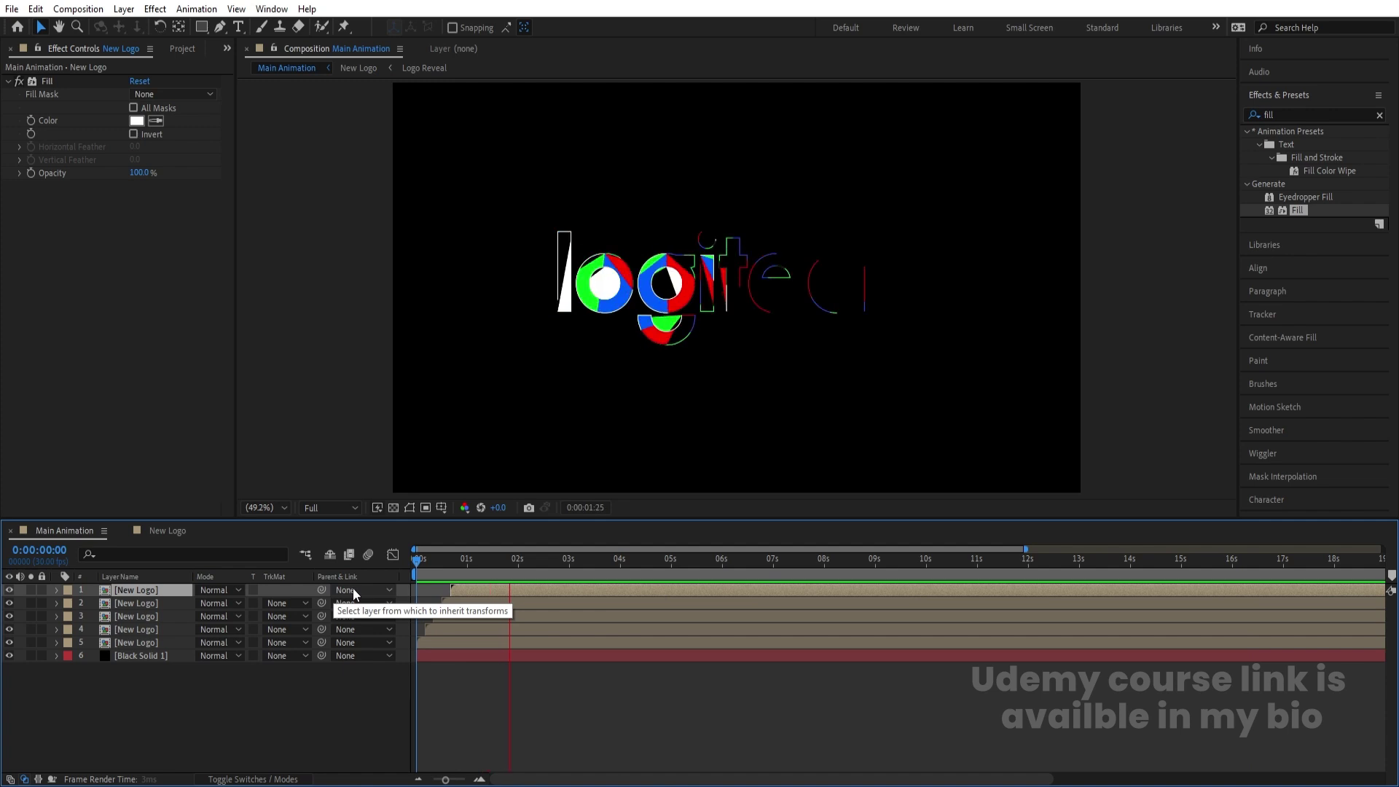
pyautogui.press('space')
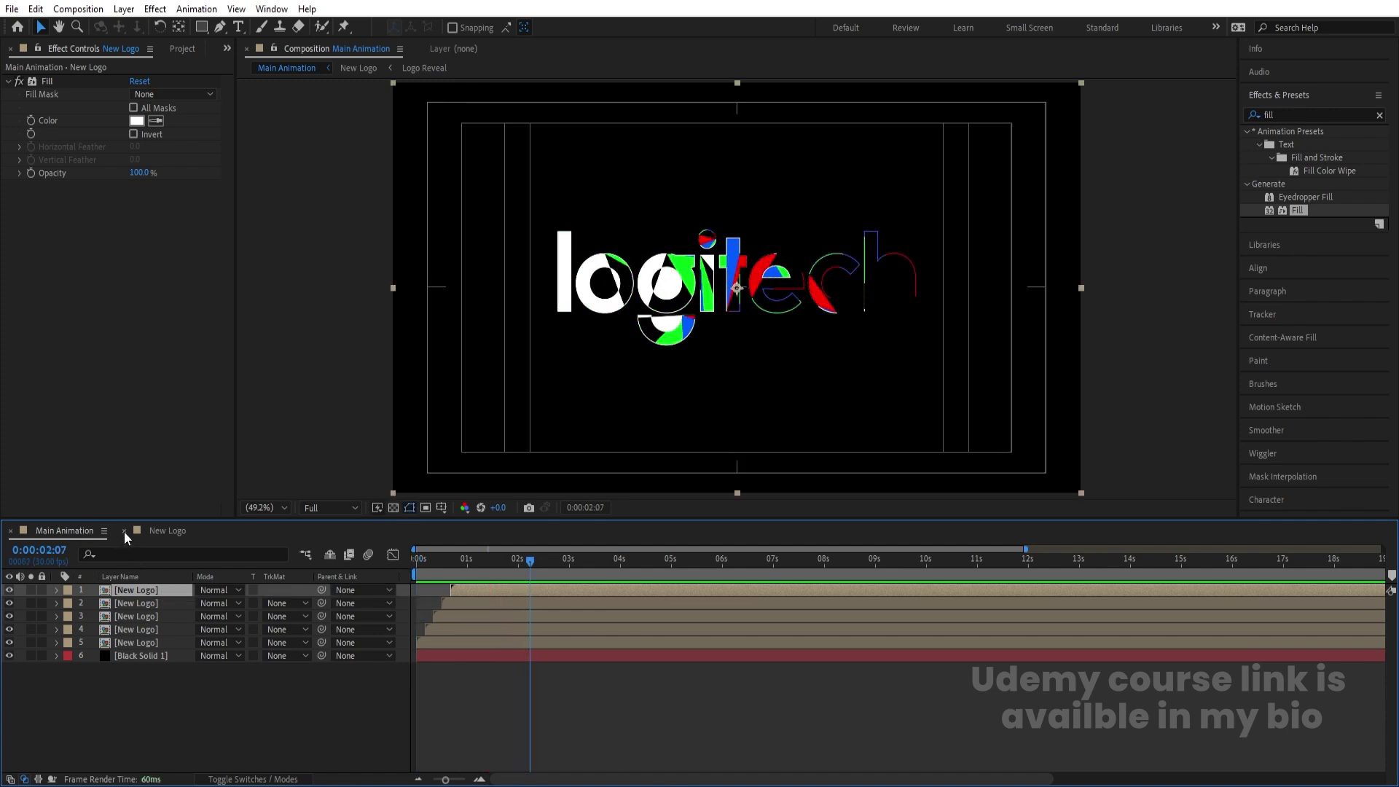
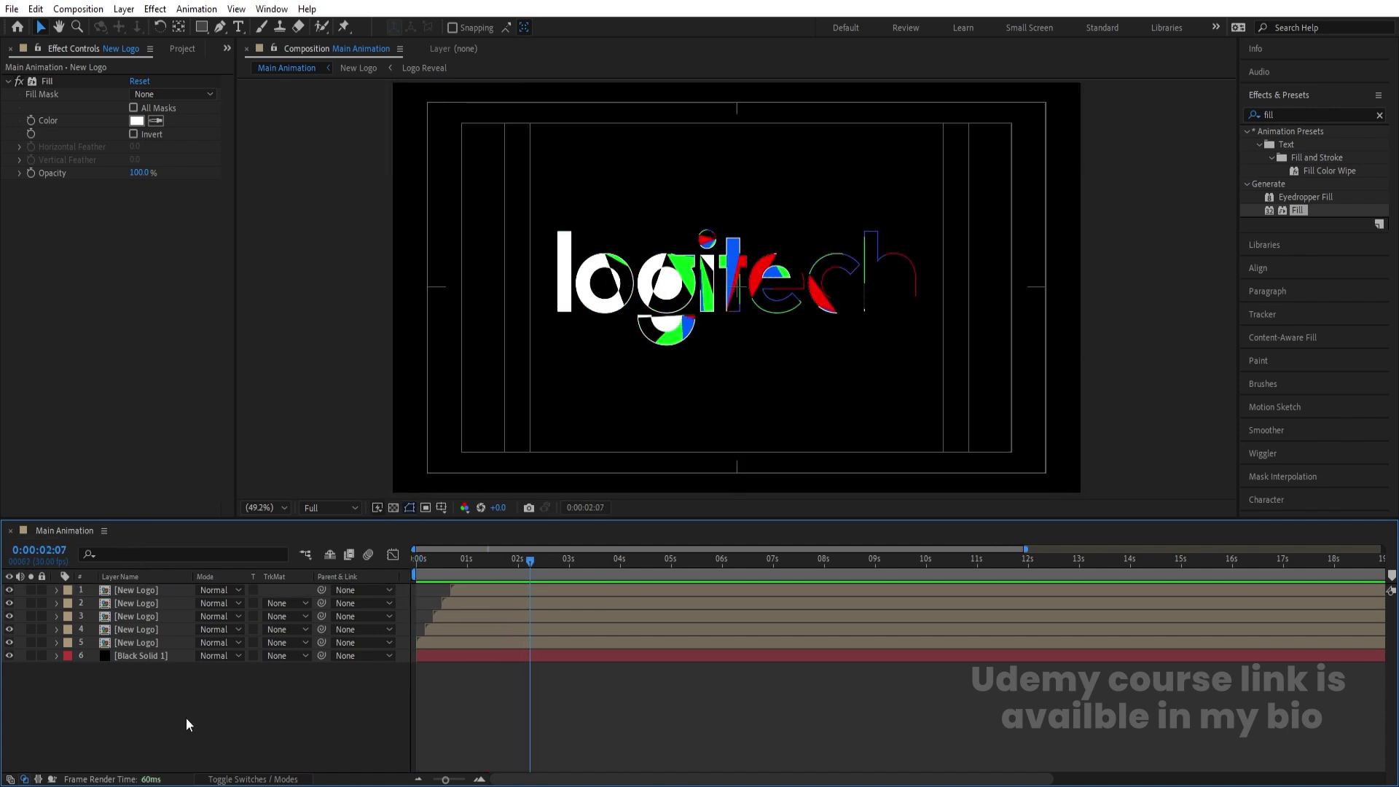
# Create a composition named Lines and add a locked black solid to it as the background.
pyautogui.write('Lines')
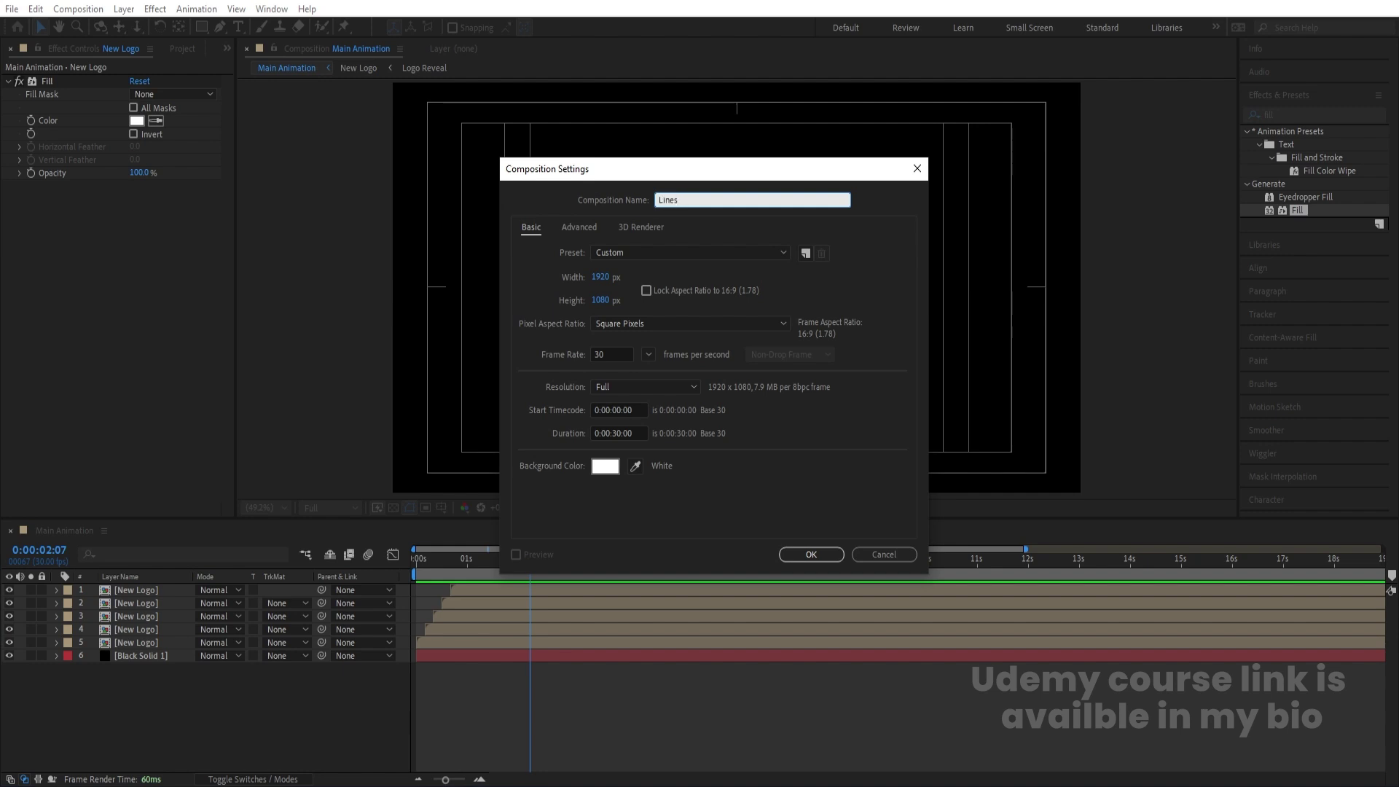
pyautogui.press('Return')
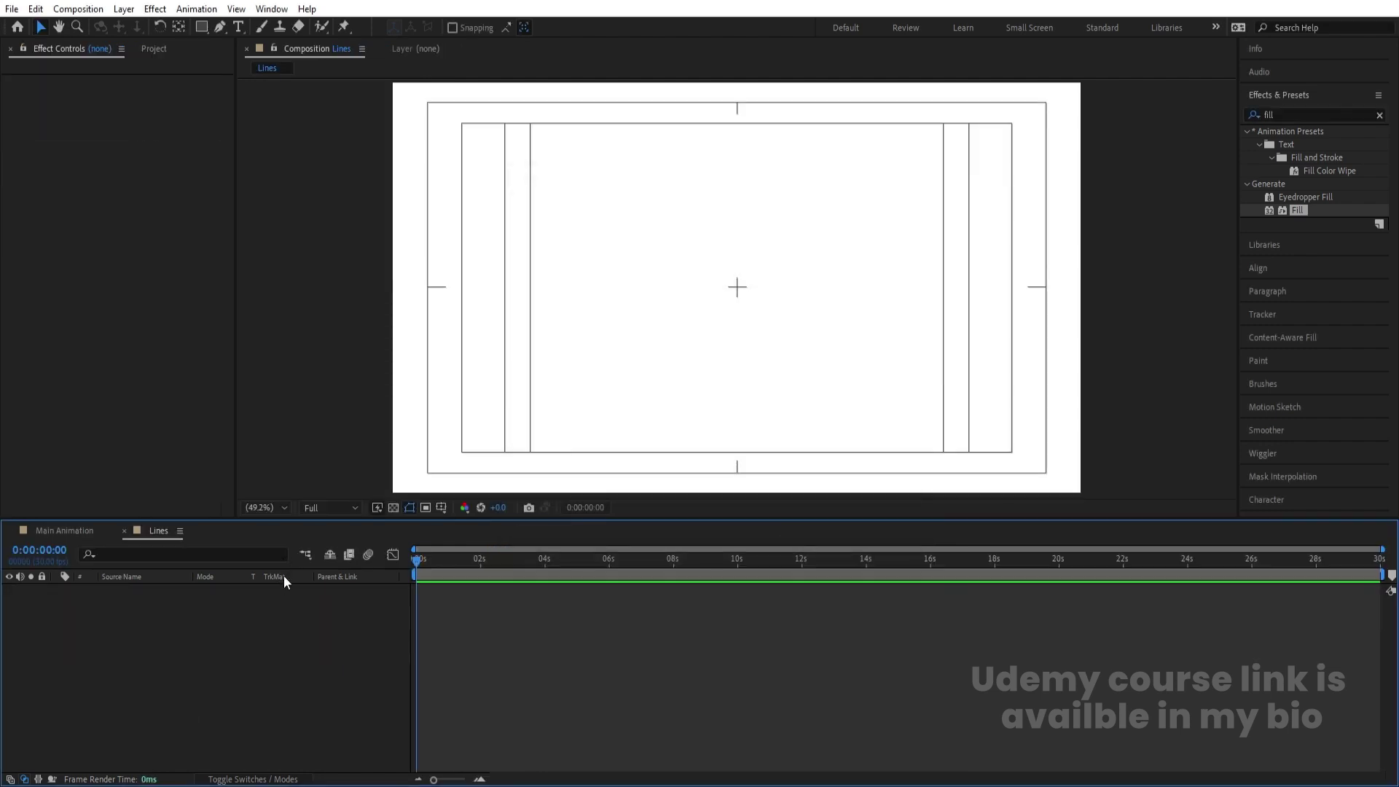
pyautogui.hotkey('ctrl', 'y')
pyautogui.press('Return')
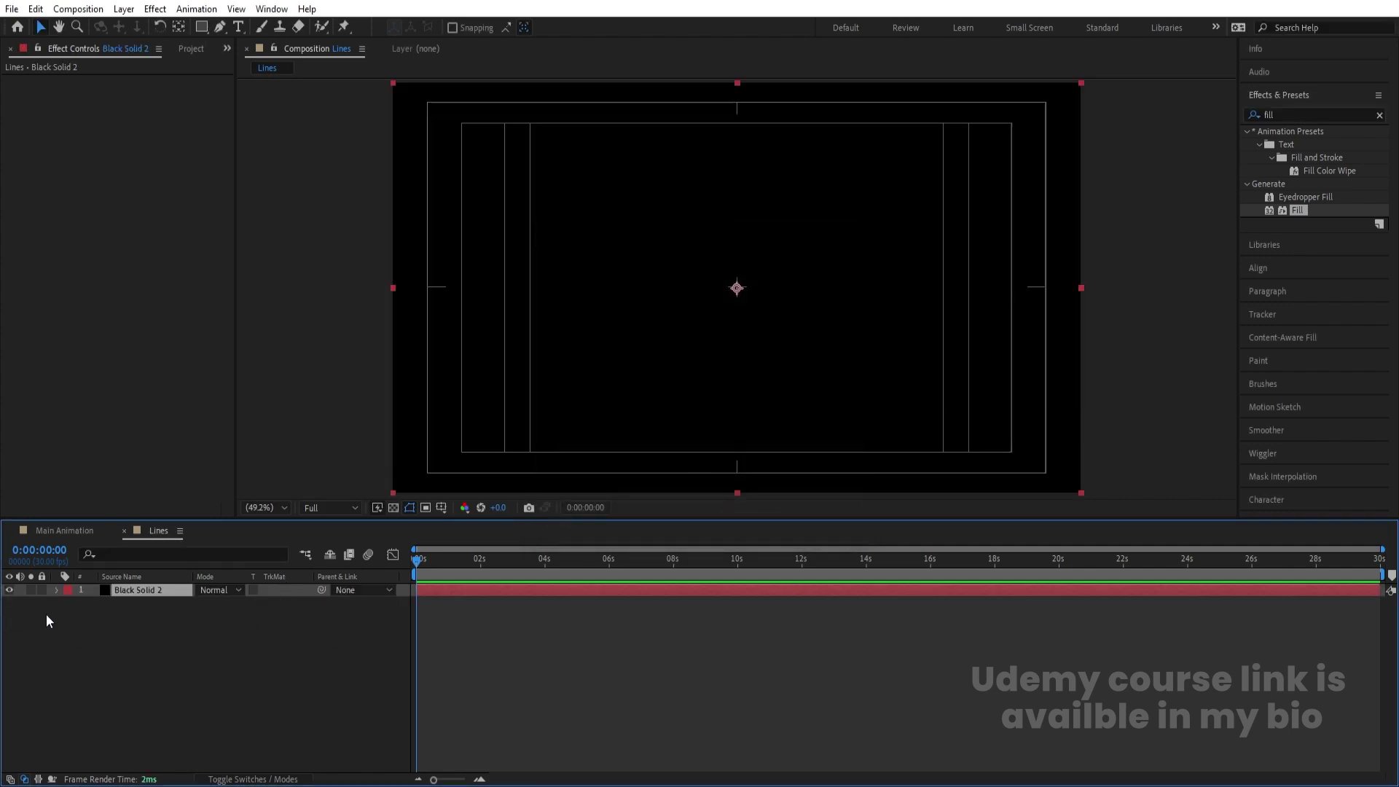
pyautogui.click(42, 590)
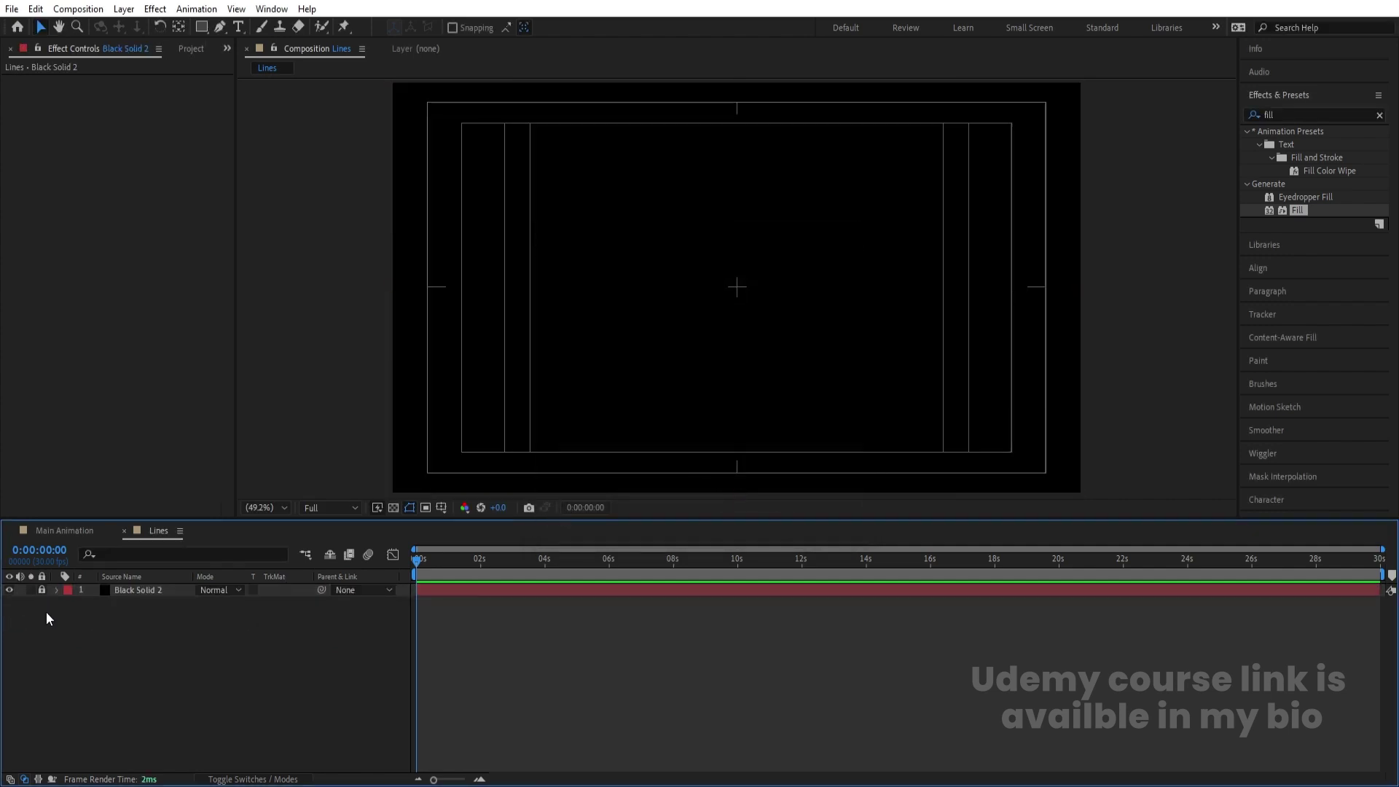
# Draw a slightly slanted straight path with the Pen tool from the frame's top edge to its bottom edge, near the left side.
pyautogui.click(221, 32)
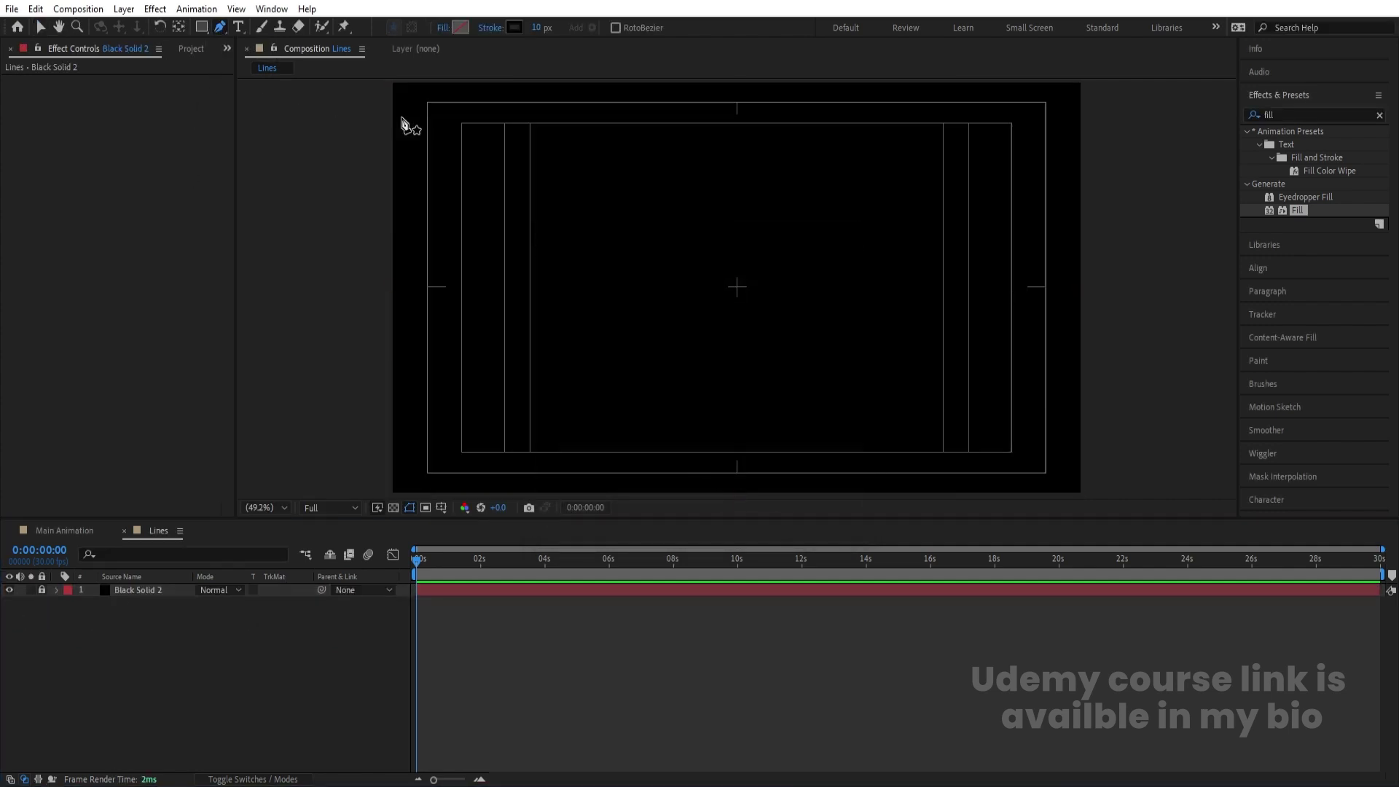
pyautogui.click(469, 82)
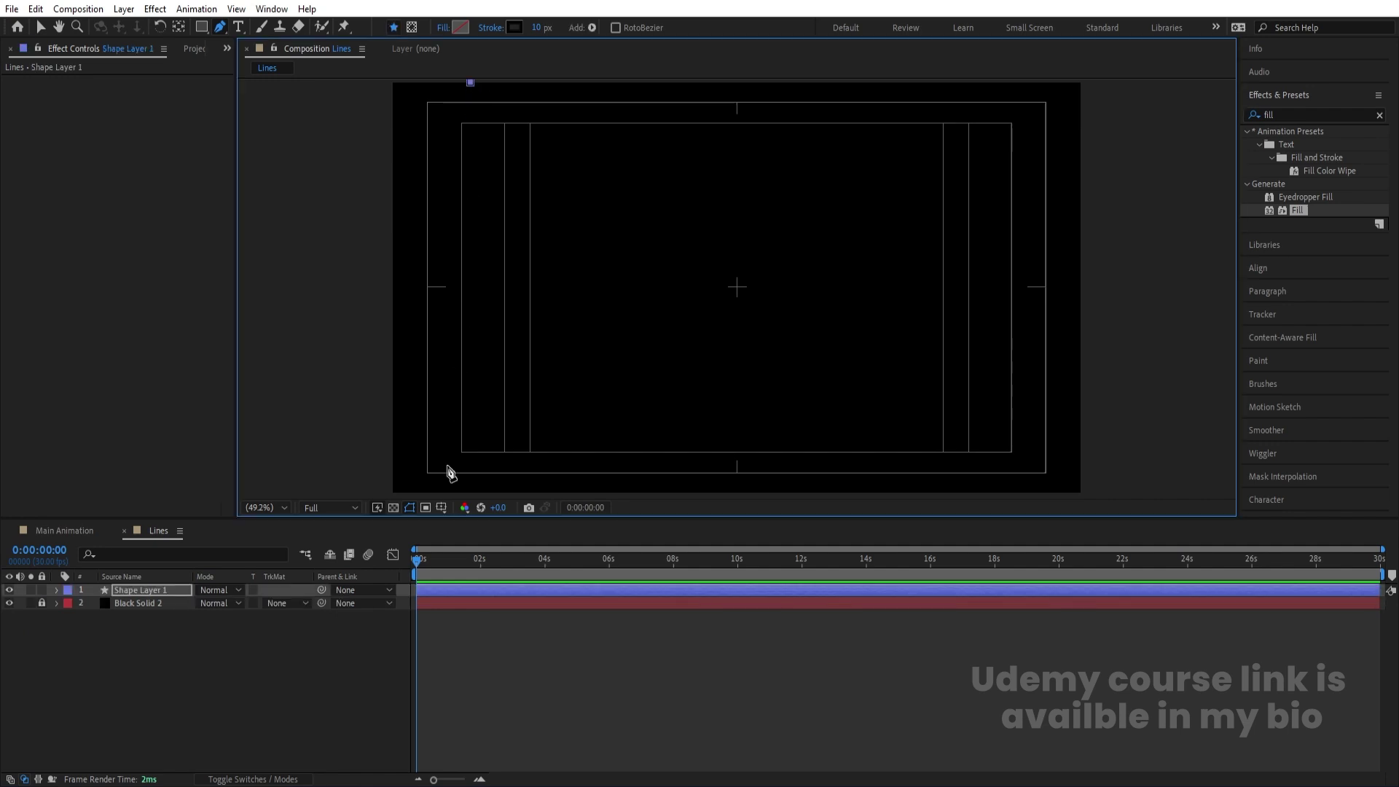
pyautogui.click(410, 490)
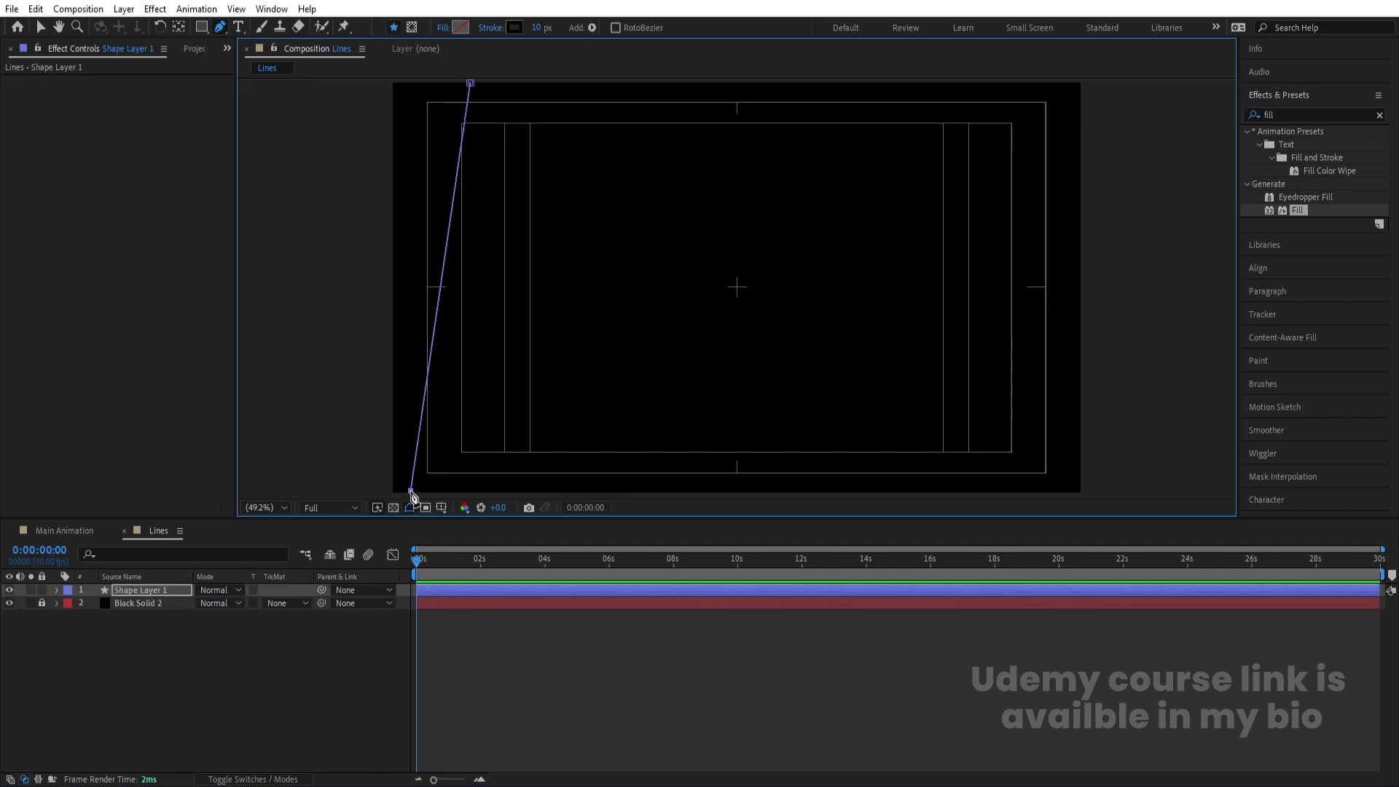
# Give the slanted line a white (FFFFFF) stroke with a width of 2 px.
pyautogui.click(514, 27)
pyautogui.write('FFFFFF')
pyautogui.press('Return')
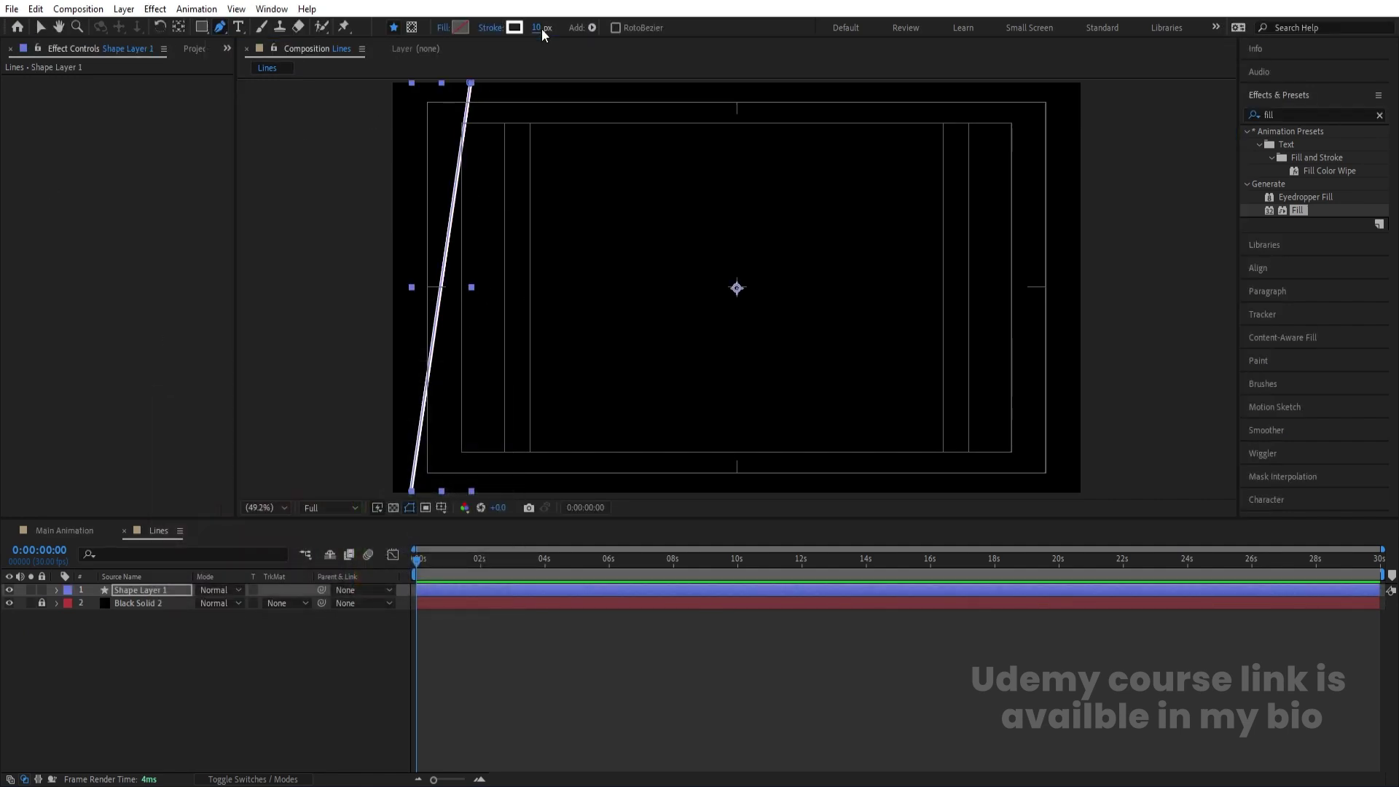
pyautogui.moveTo(540, 29); pyautogui.dragTo(556, 54)
pyautogui.click(135, 648)
pyautogui.click(123, 590)
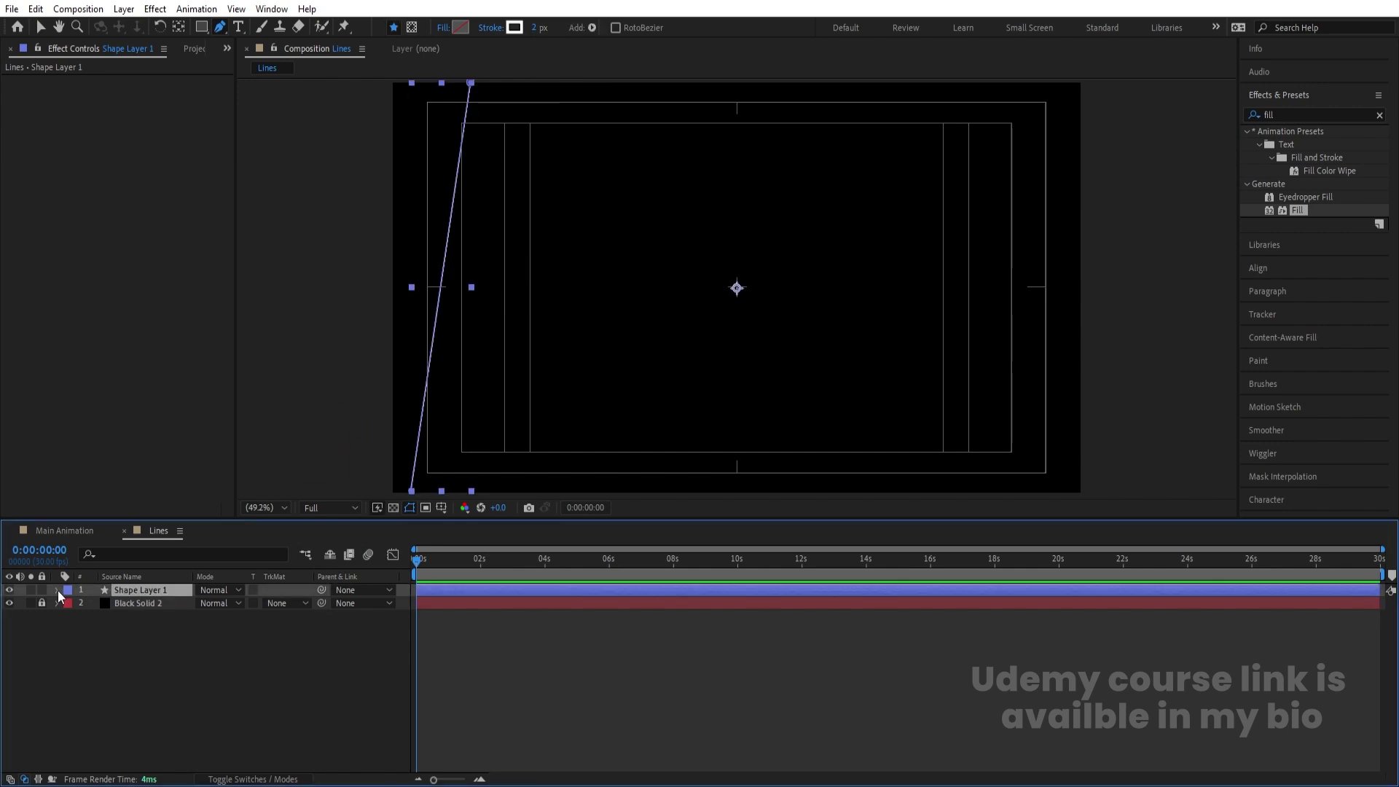
# Center the anchor point on the slanted line and add a Repeater to its shape layer.
pyautogui.press(',')
pyautogui.press(',')
pyautogui.click(56, 589)
pyautogui.click(305, 603)
pyautogui.click(348, 485)
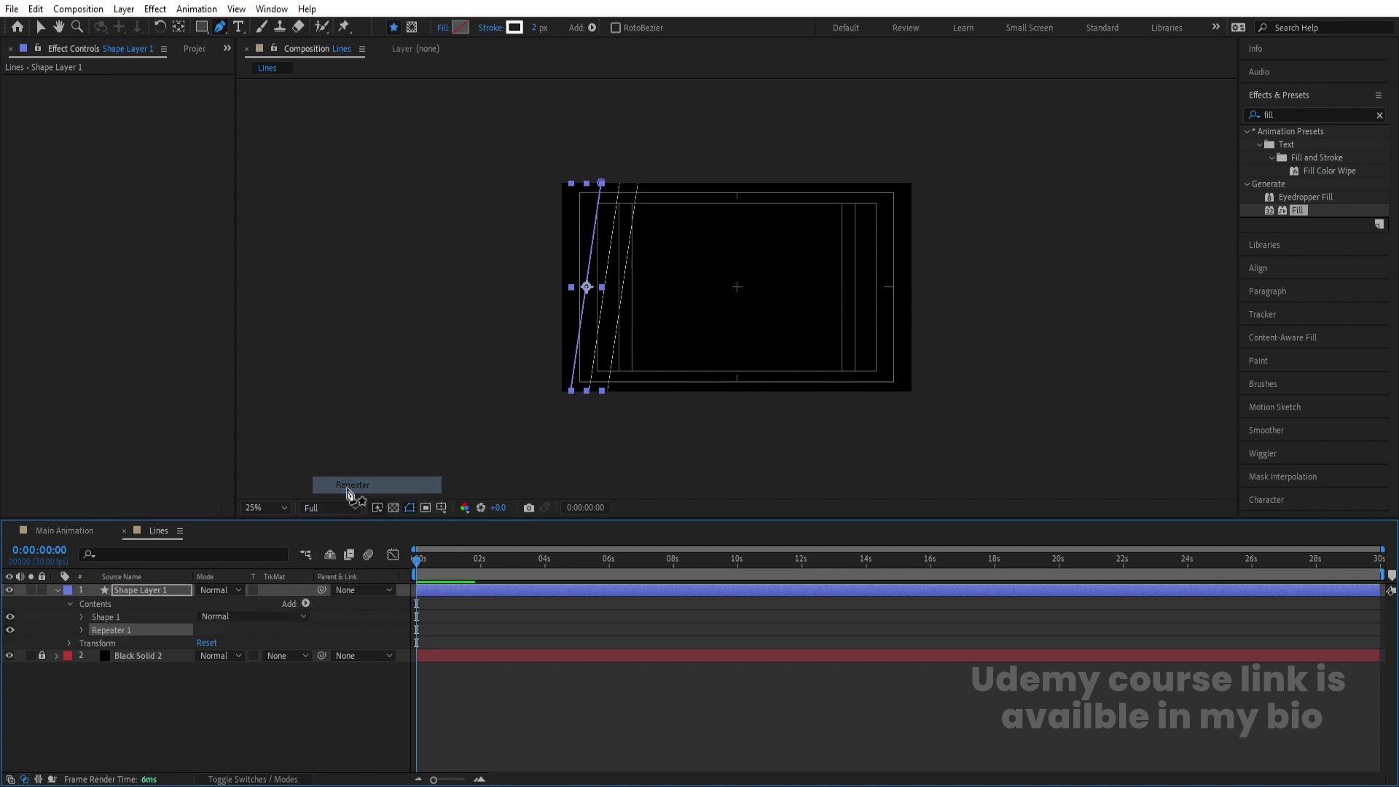
# Set the Repeater's transform Position to 15,0 and its Copies to 113 so the slanted lines span the frame.
pyautogui.click(81, 630)
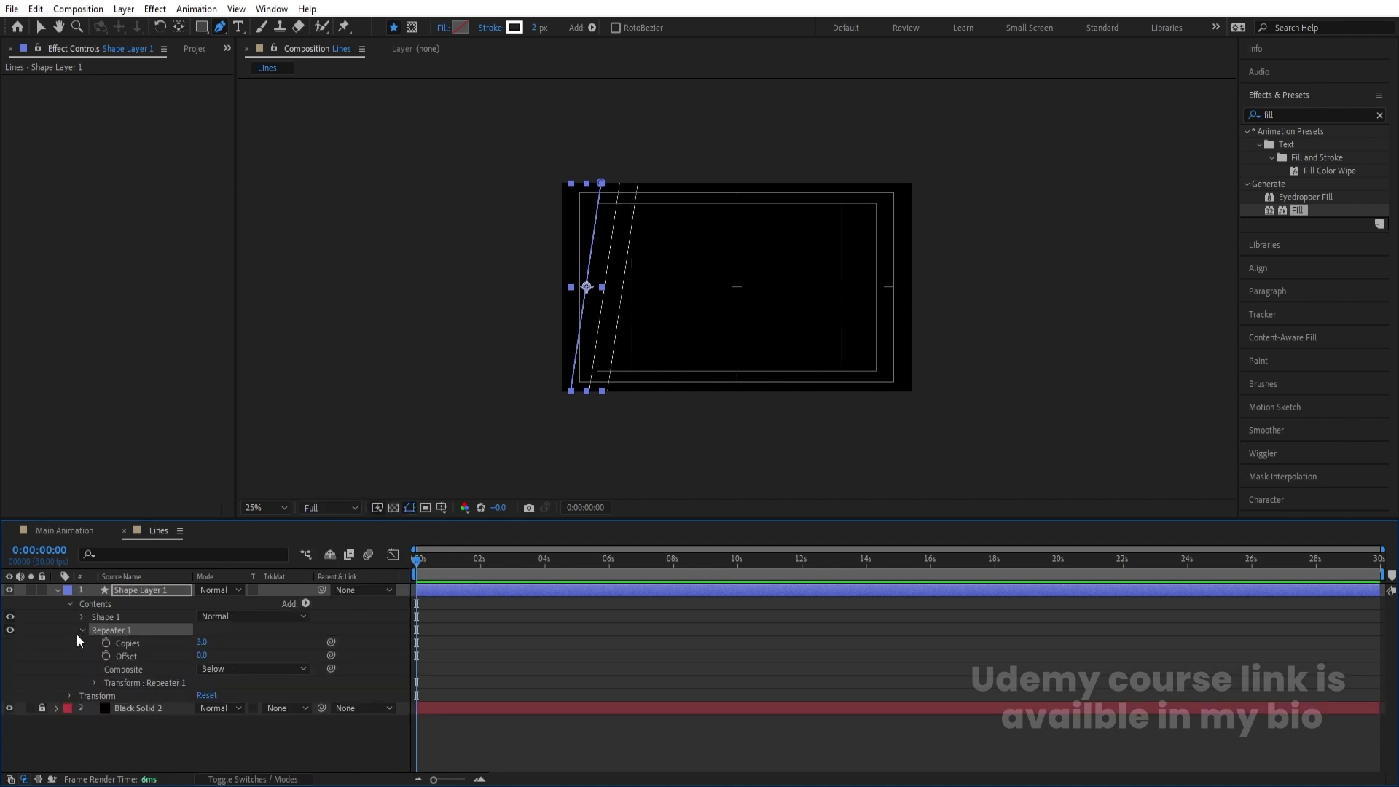
pyautogui.click(93, 683)
pyautogui.moveTo(204, 707); pyautogui.dragTo(136, 699)
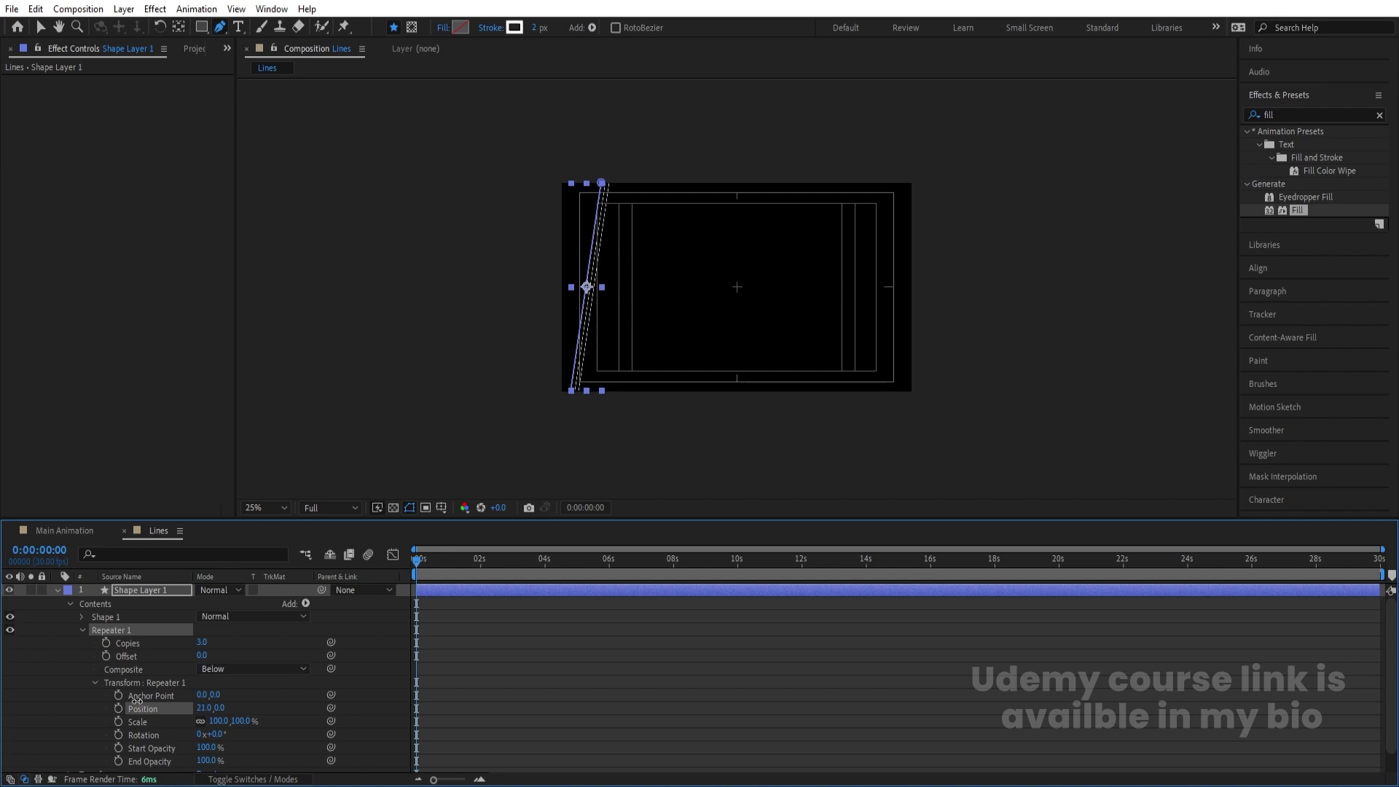
pyautogui.scroll(1, 561, 312)
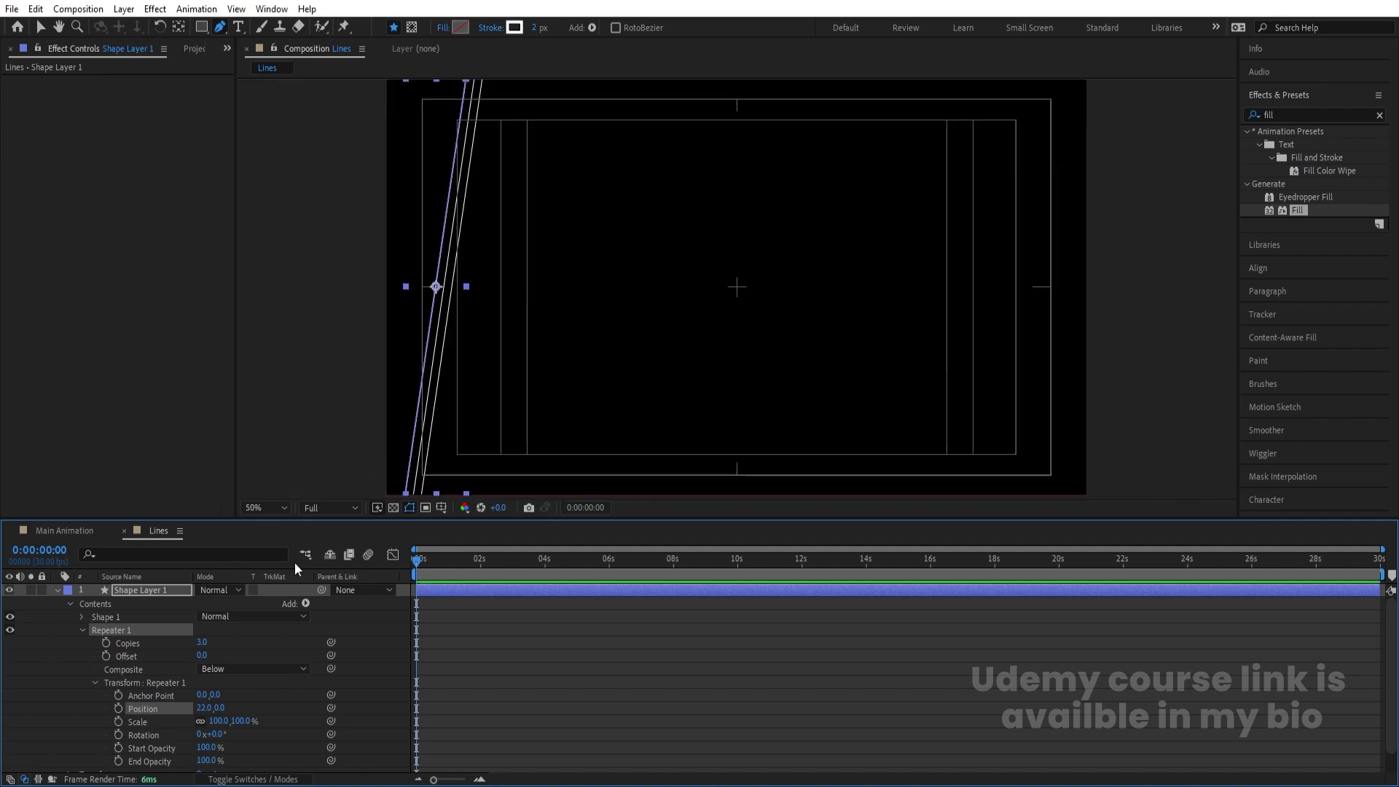
pyautogui.click(206, 707)
pyautogui.write('15')
pyautogui.press('Return')
pyautogui.moveTo(203, 643); pyautogui.dragTo(285, 643)
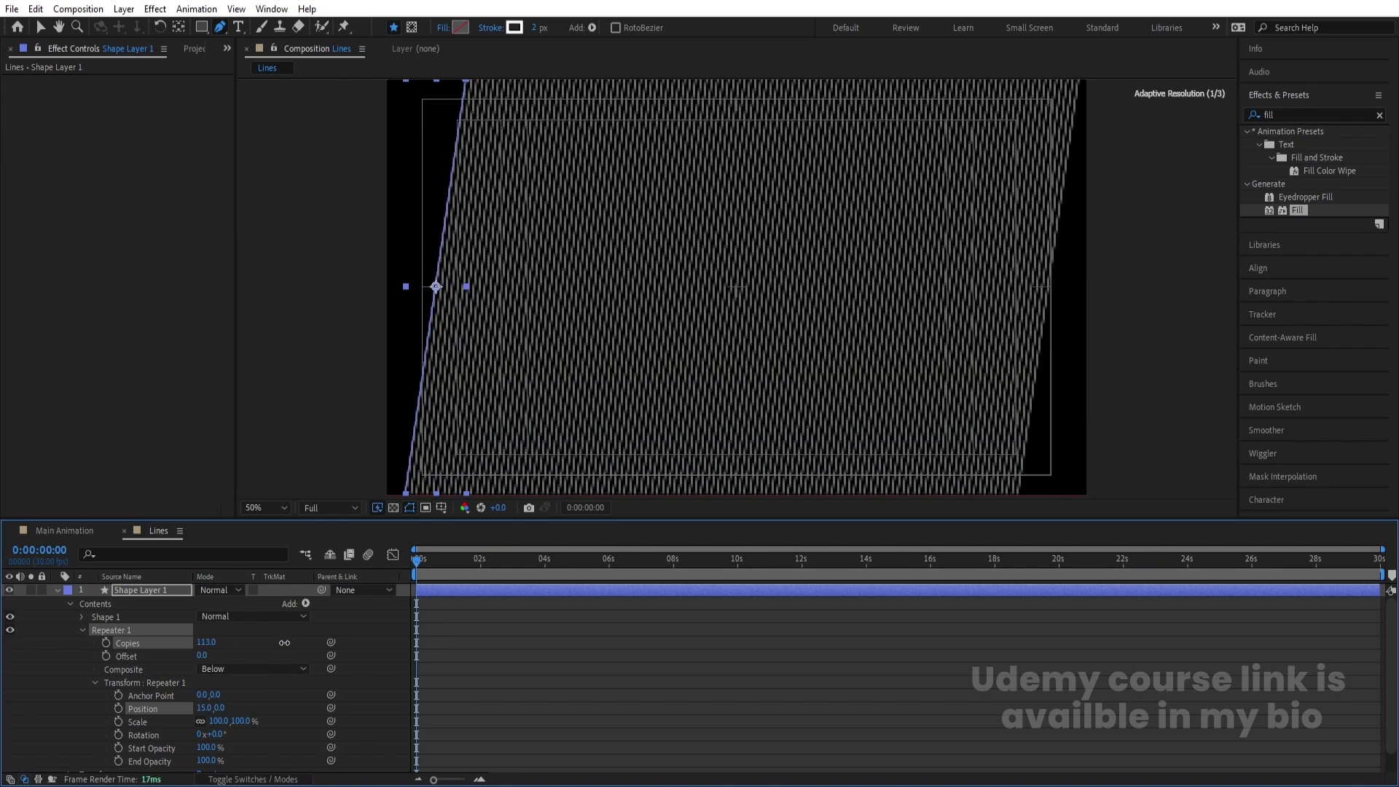
pyautogui.click(57, 590)
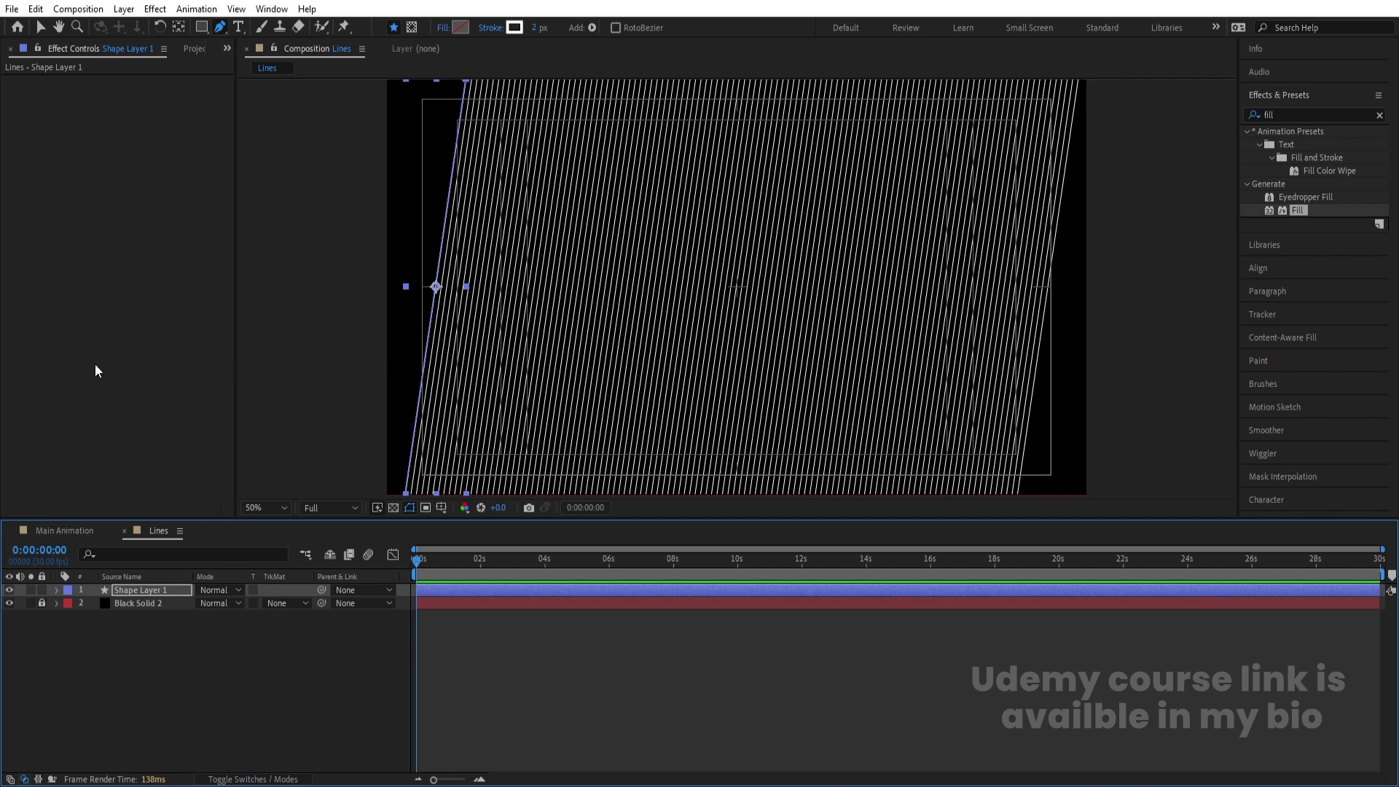
# Create a composition named Circles and add a locked black solid to it as the background.
pyautogui.hotkey('ctrl', 'n')
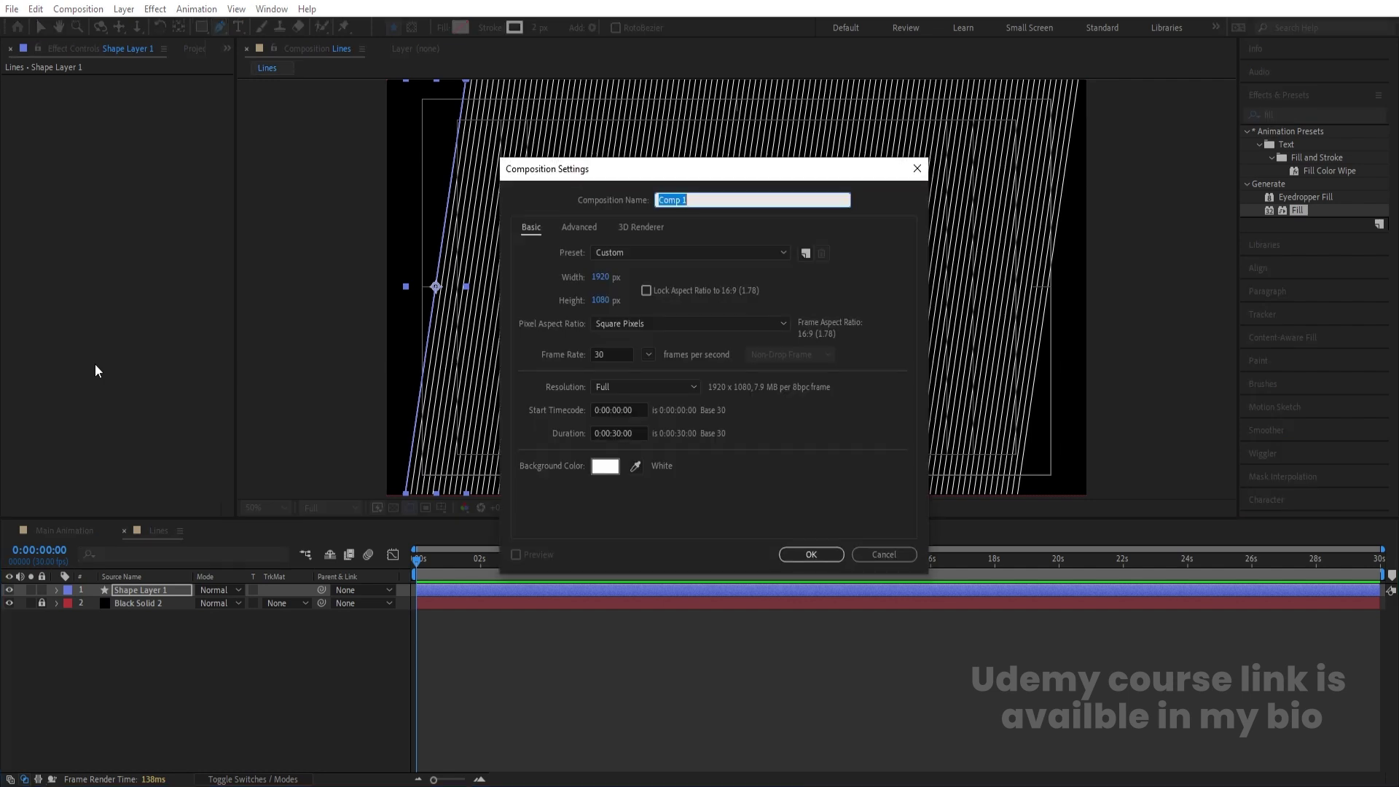
pyautogui.write('C')
pyautogui.press('Return')
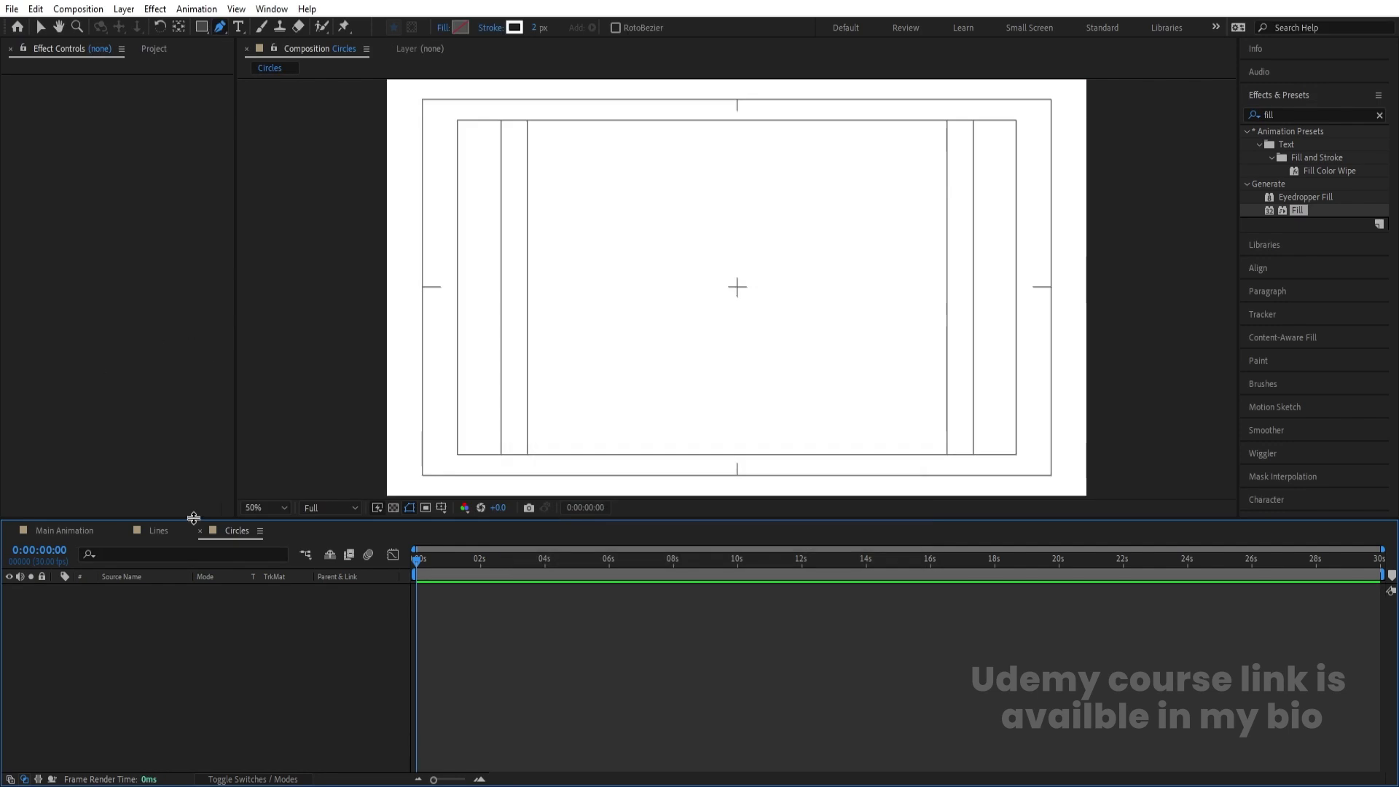
pyautogui.hotkey('ctrl', 'y')
pyautogui.press('Return')
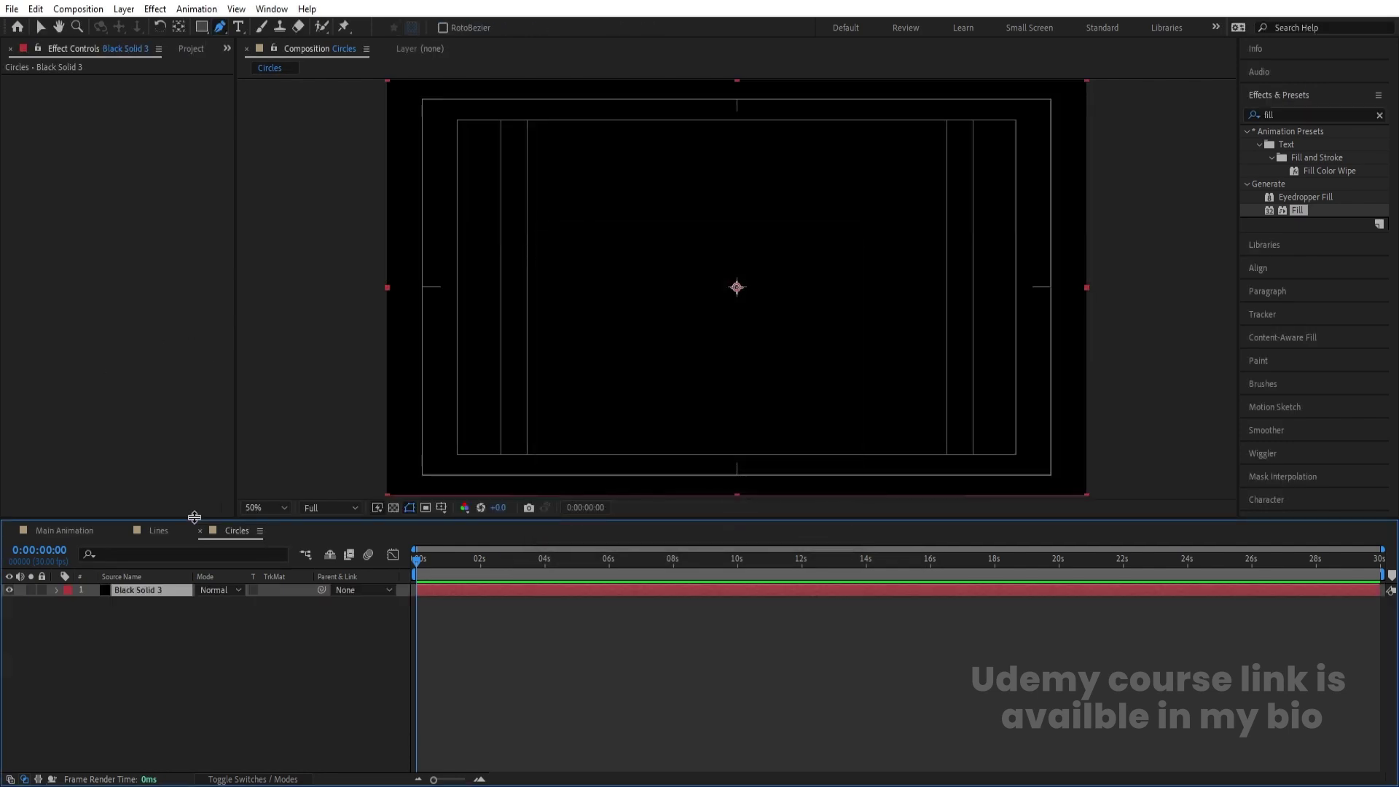
pyautogui.click(42, 590)
# Set up the Ellipse tool with a white (FFFFFF) fill and no stroke.
pyautogui.click(201, 27)
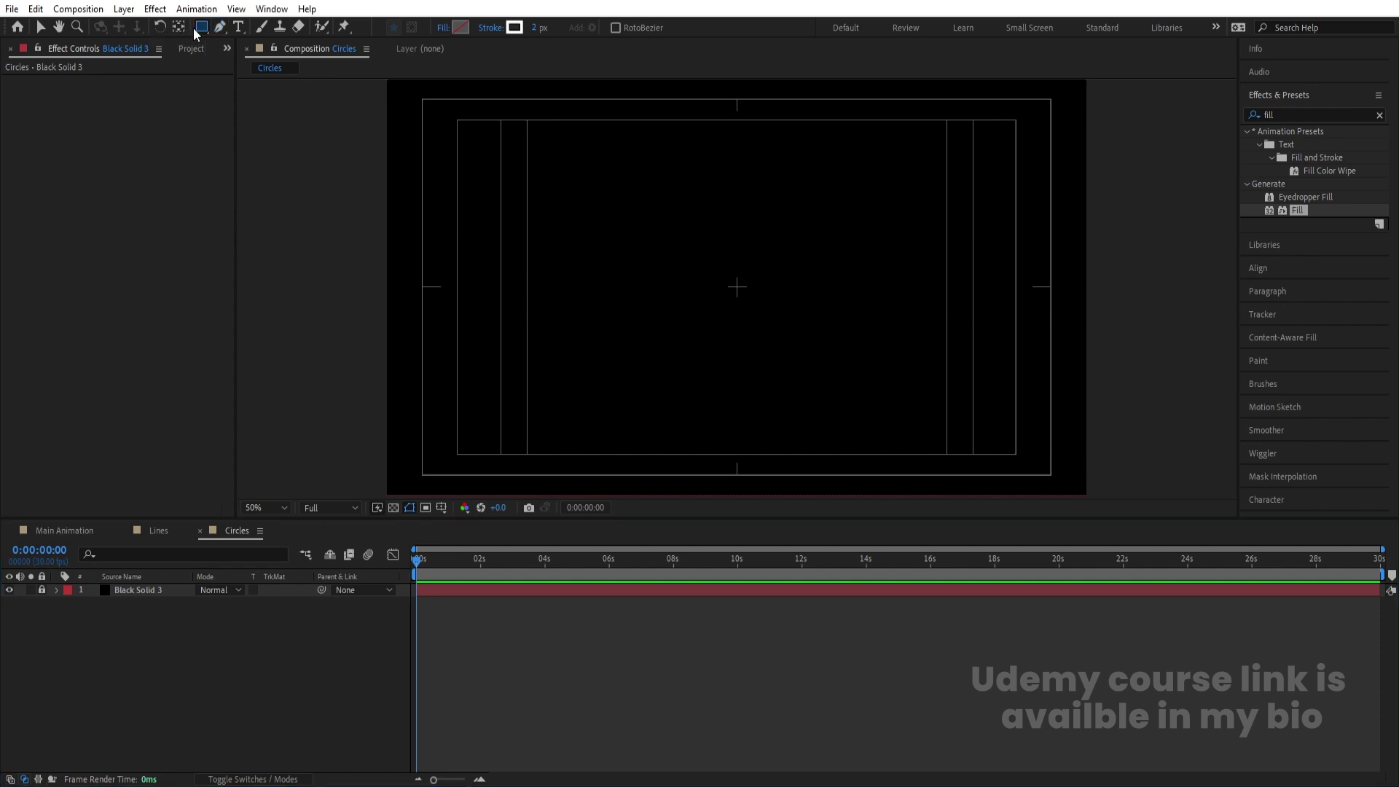
pyautogui.click(263, 60)
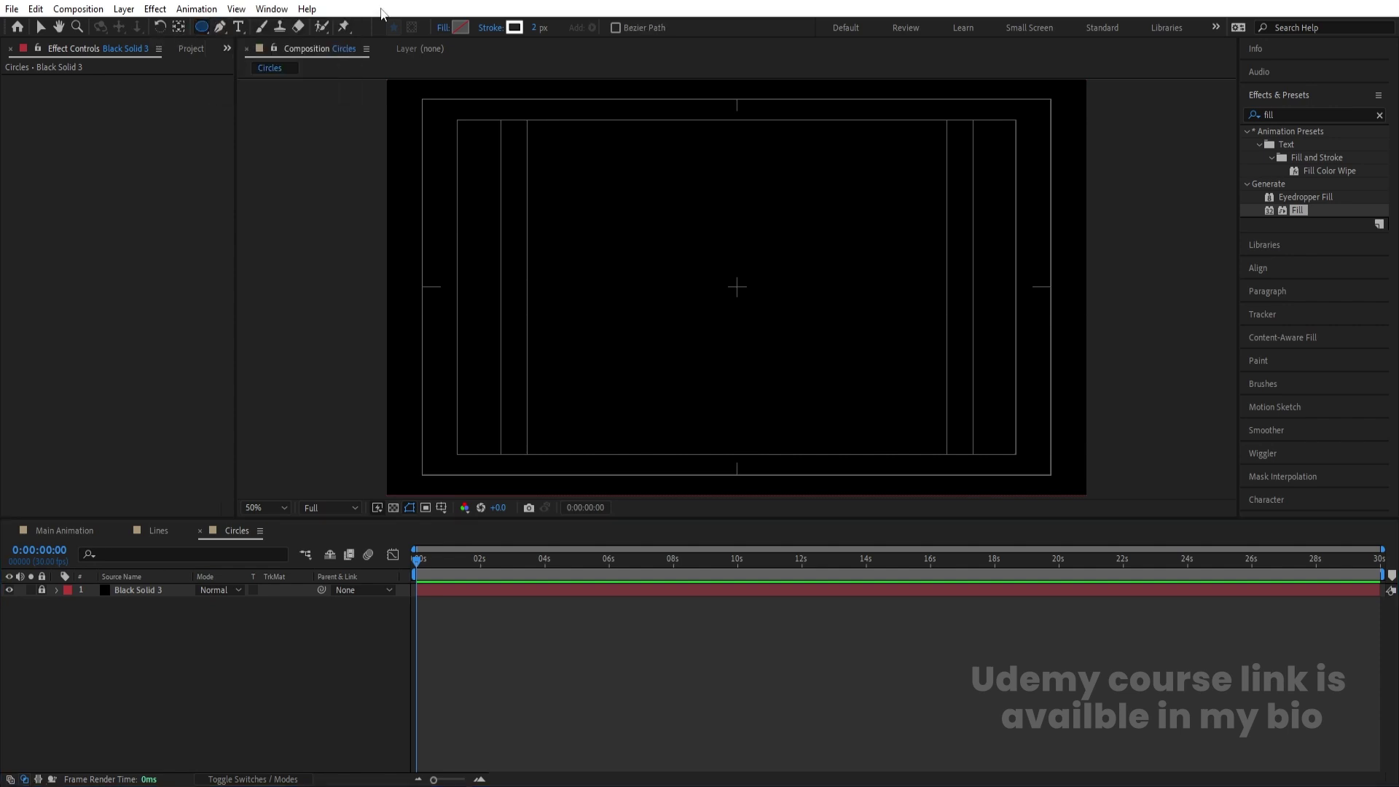
pyautogui.click(460, 27)
pyautogui.write('ffffff')
pyautogui.press('Return')
pyautogui.click(488, 27)
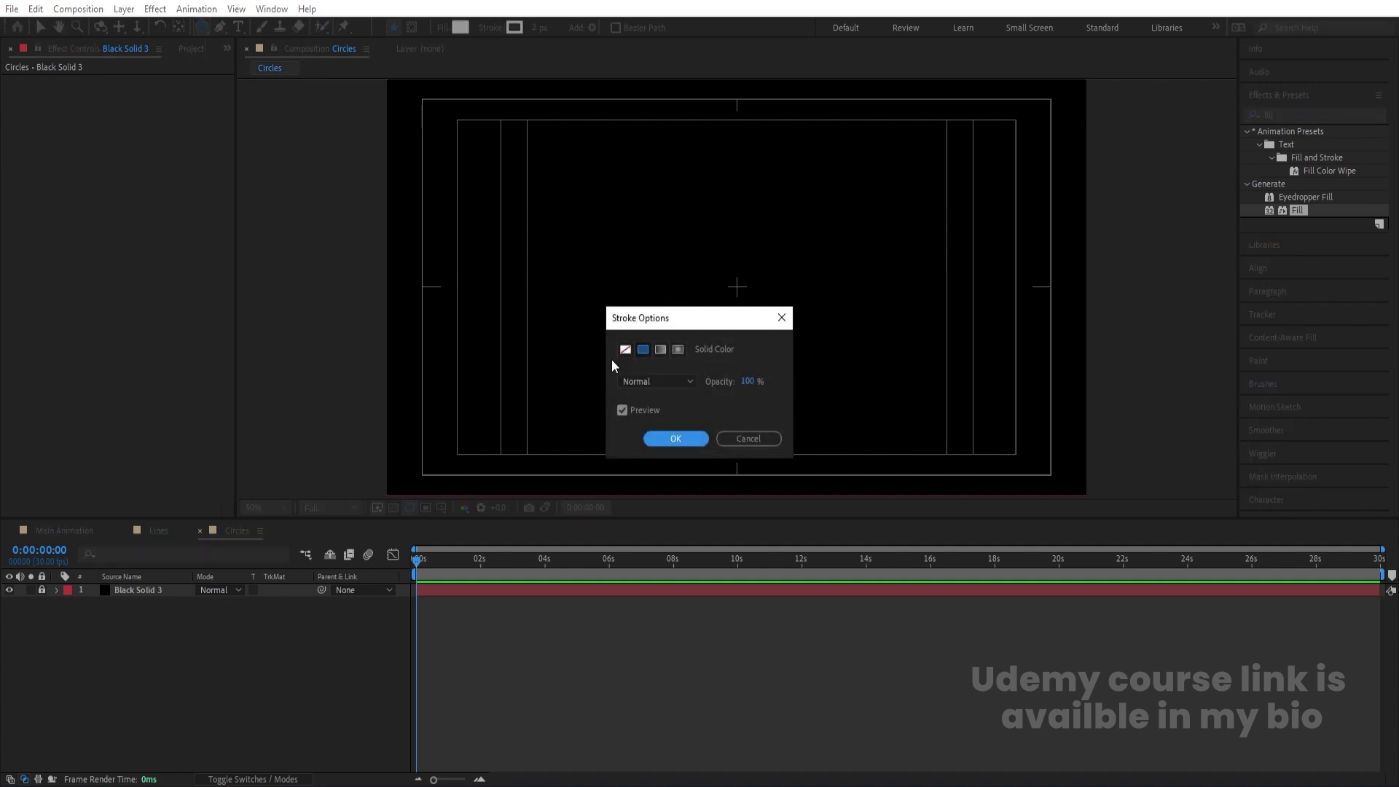
pyautogui.click(625, 349)
pyautogui.click(673, 437)
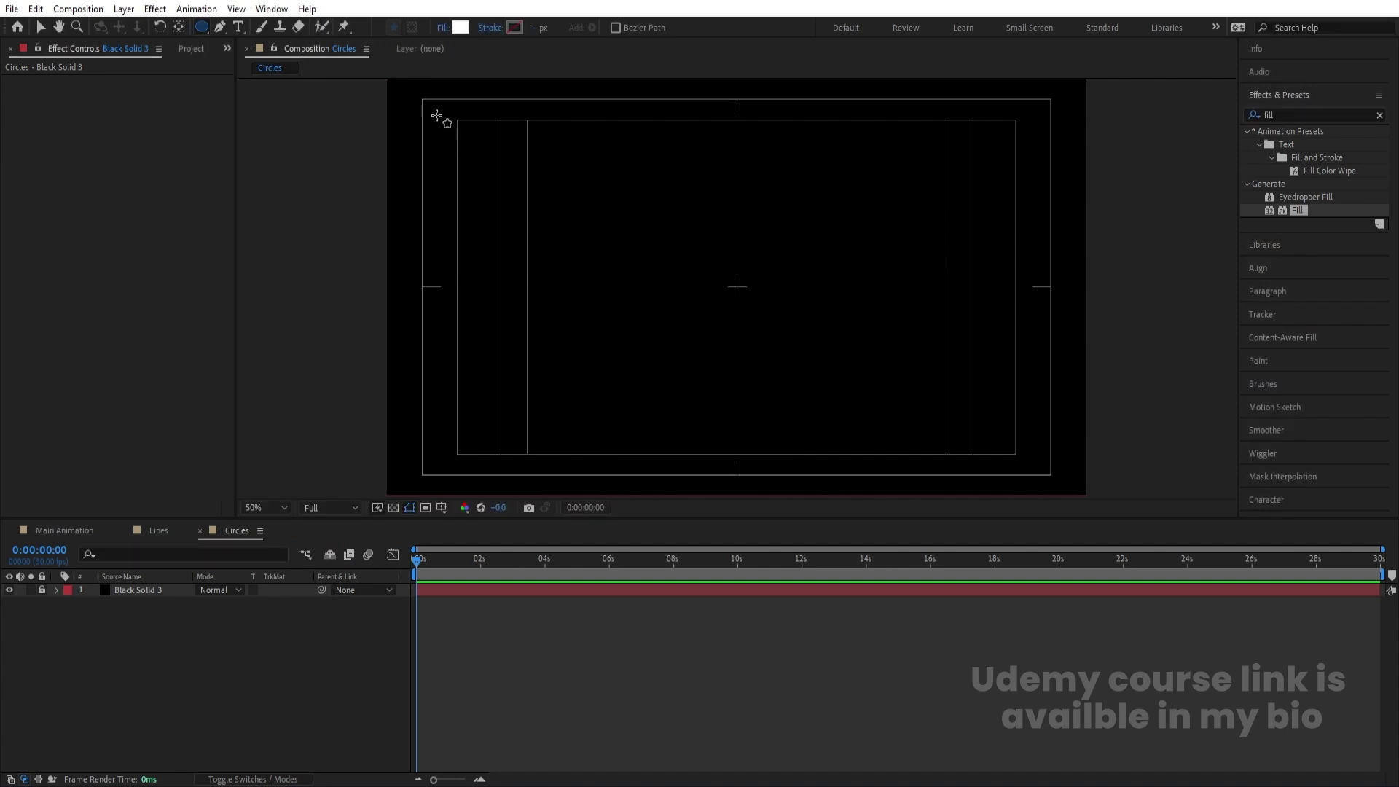
# Draw a small white circle near the frame's upper-left corner, center its anchor point and add a Repeater to its shape layer.
pyautogui.moveTo(434, 112); pyautogui.dragTo(442, 120)
pyautogui.click(242, 669)
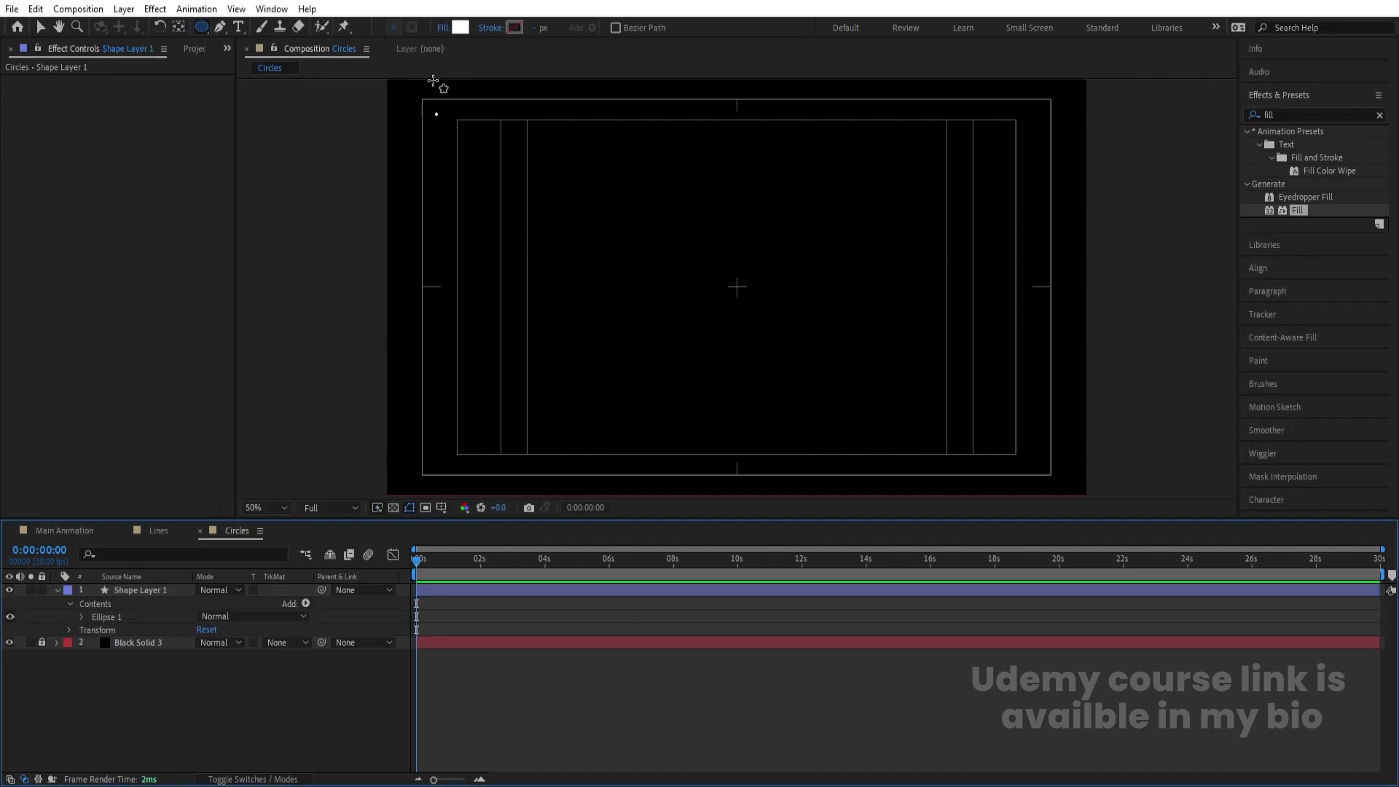
pyautogui.click(131, 590)
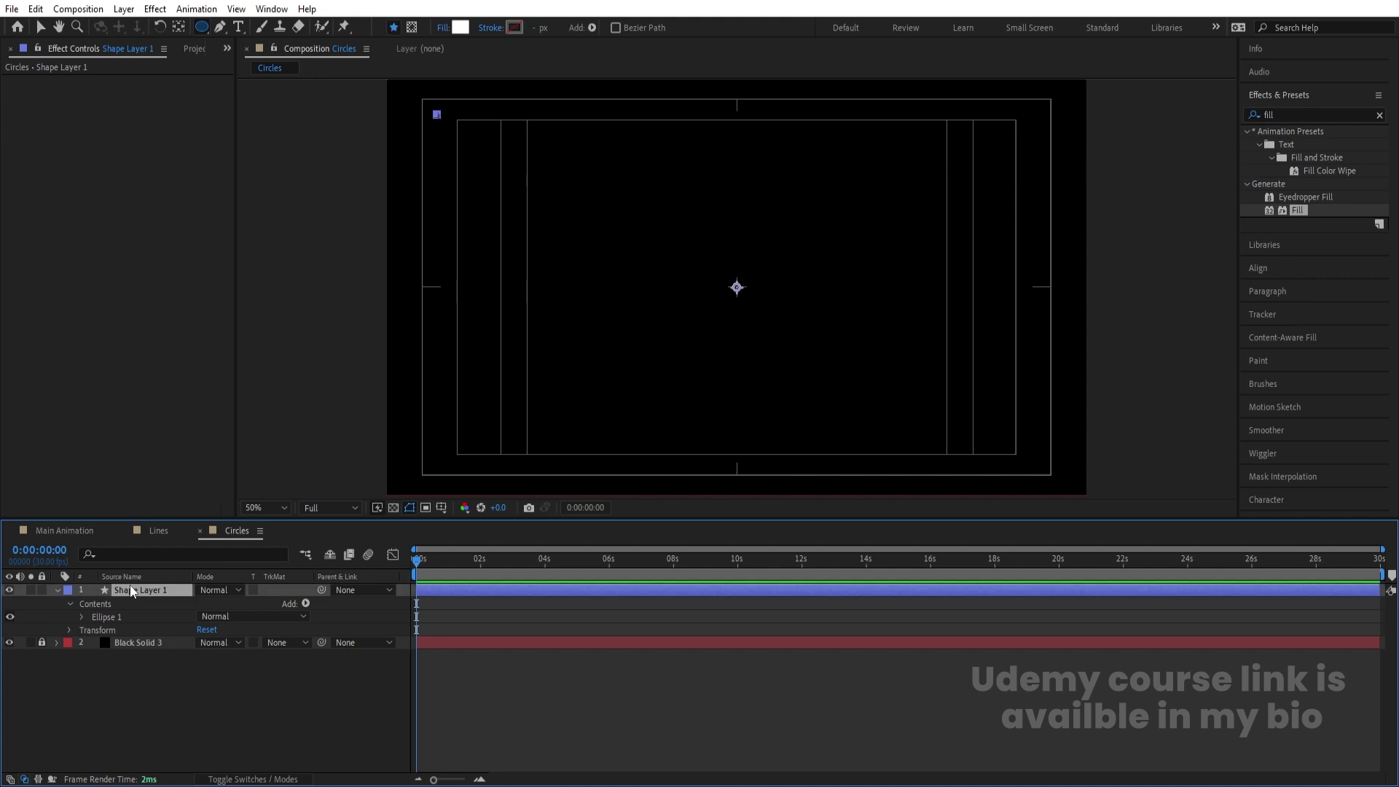
pyautogui.hotkey('ctrl', 'alt', 'Home')
pyautogui.click(305, 604)
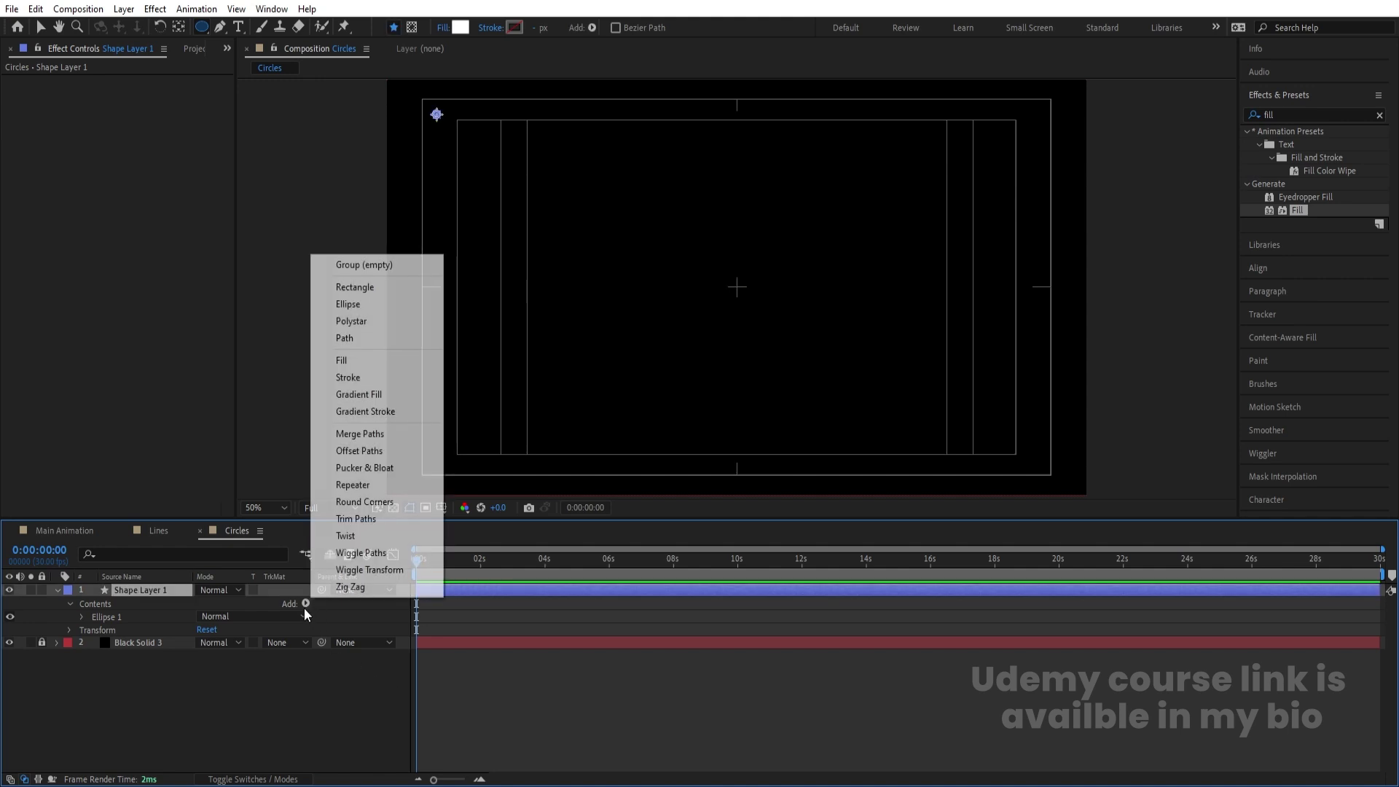
pyautogui.click(357, 485)
# Set the circle Repeater's transform Position to 16,0 and its Copies to 104 to form a horizontal row of dots.
pyautogui.click(81, 630)
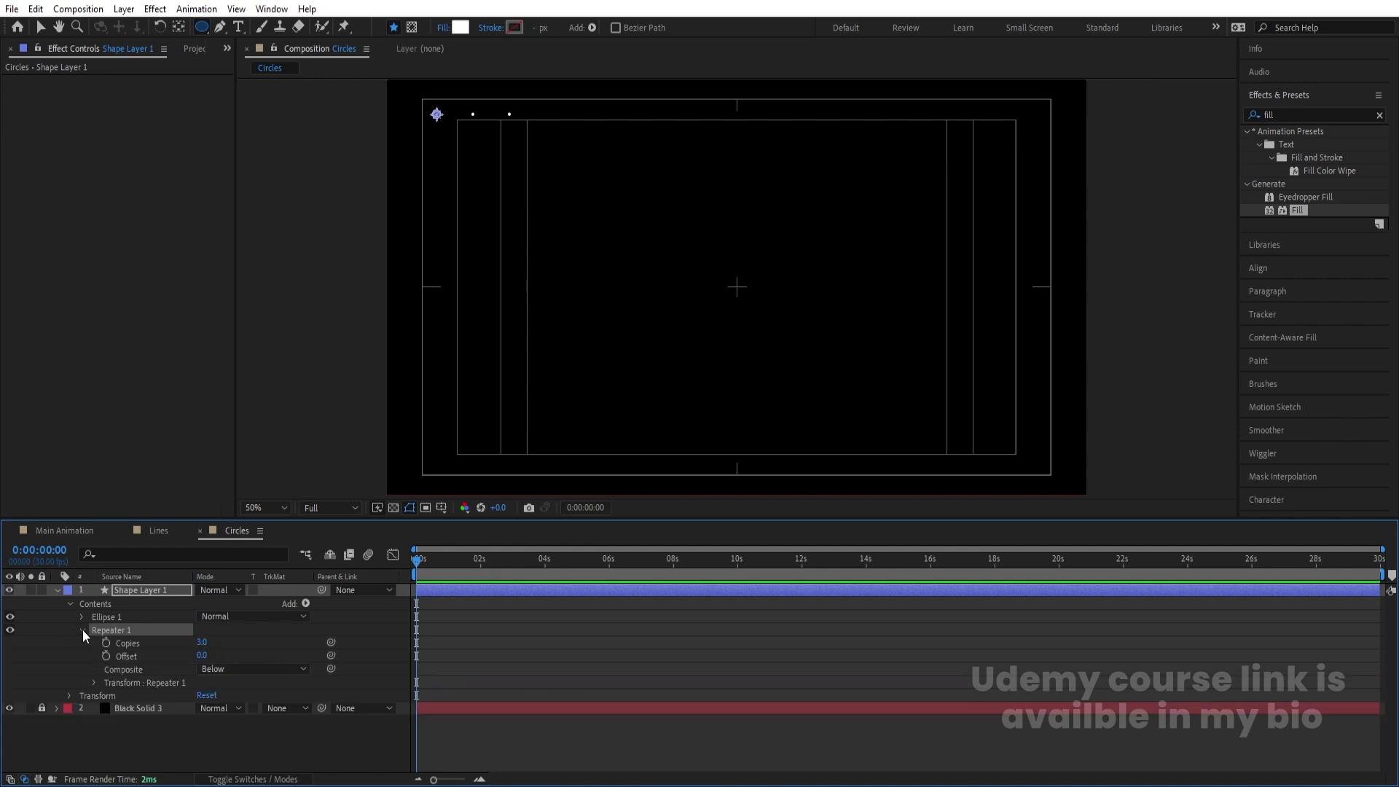
pyautogui.click(93, 681)
pyautogui.moveTo(206, 714); pyautogui.dragTo(188, 709)
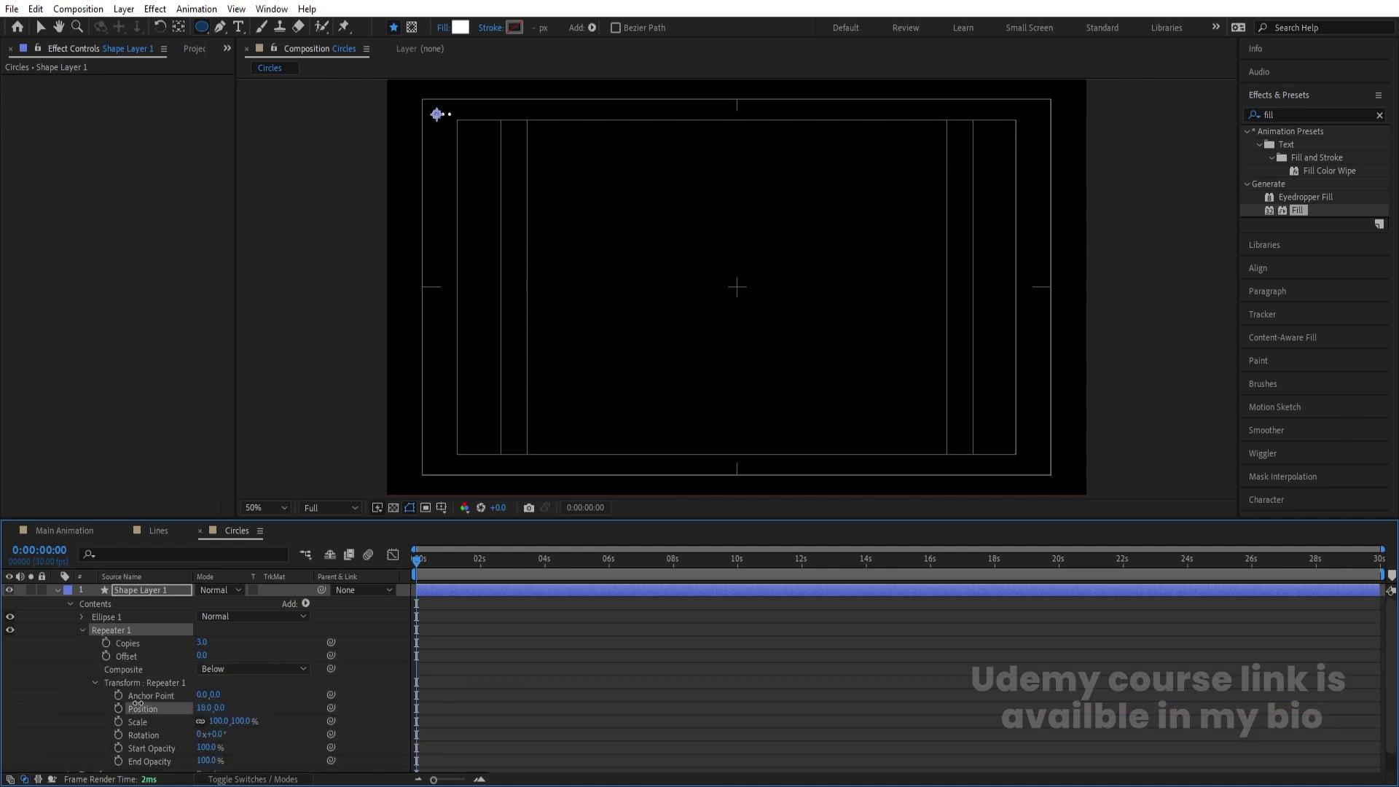
pyautogui.moveTo(202, 643); pyautogui.dragTo(276, 637)
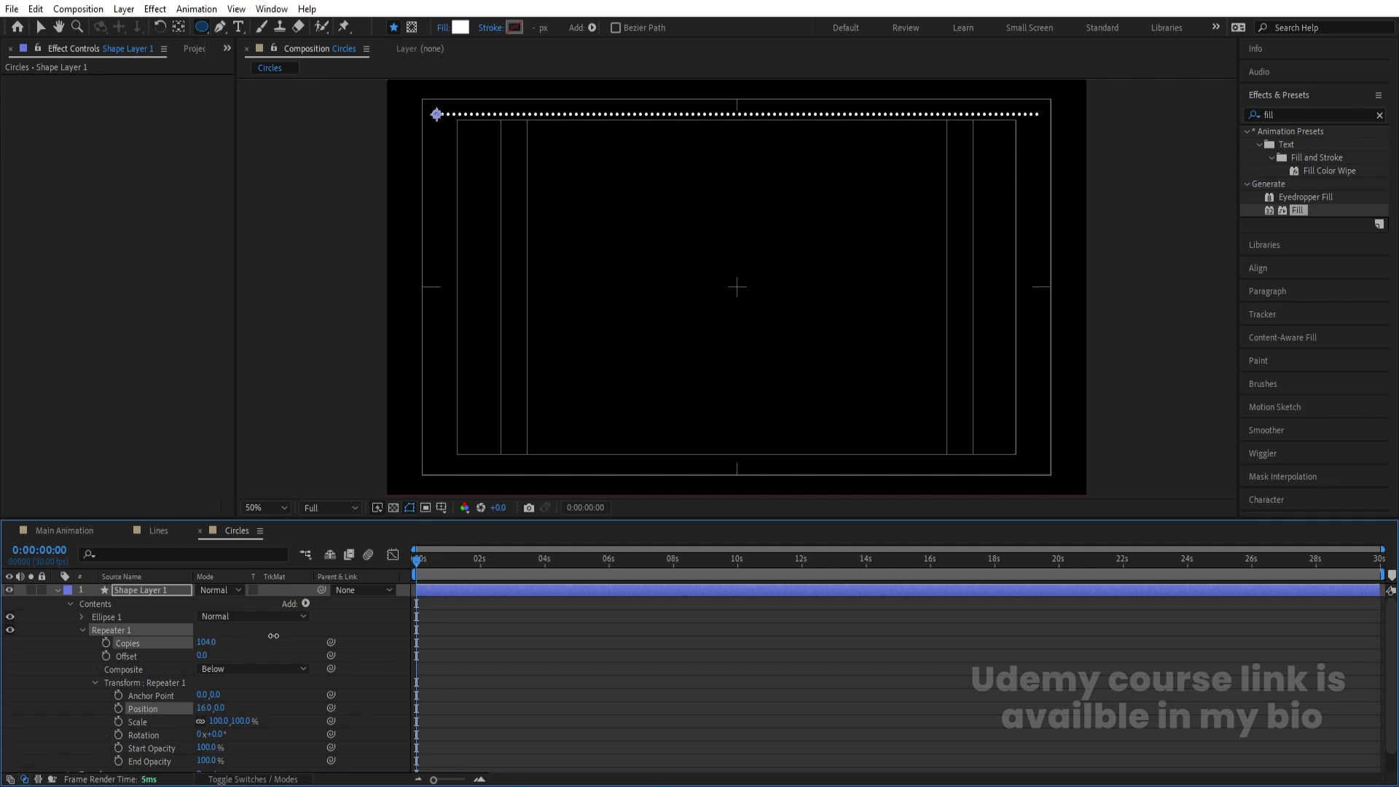
pyautogui.click(117, 641)
pyautogui.click(82, 630)
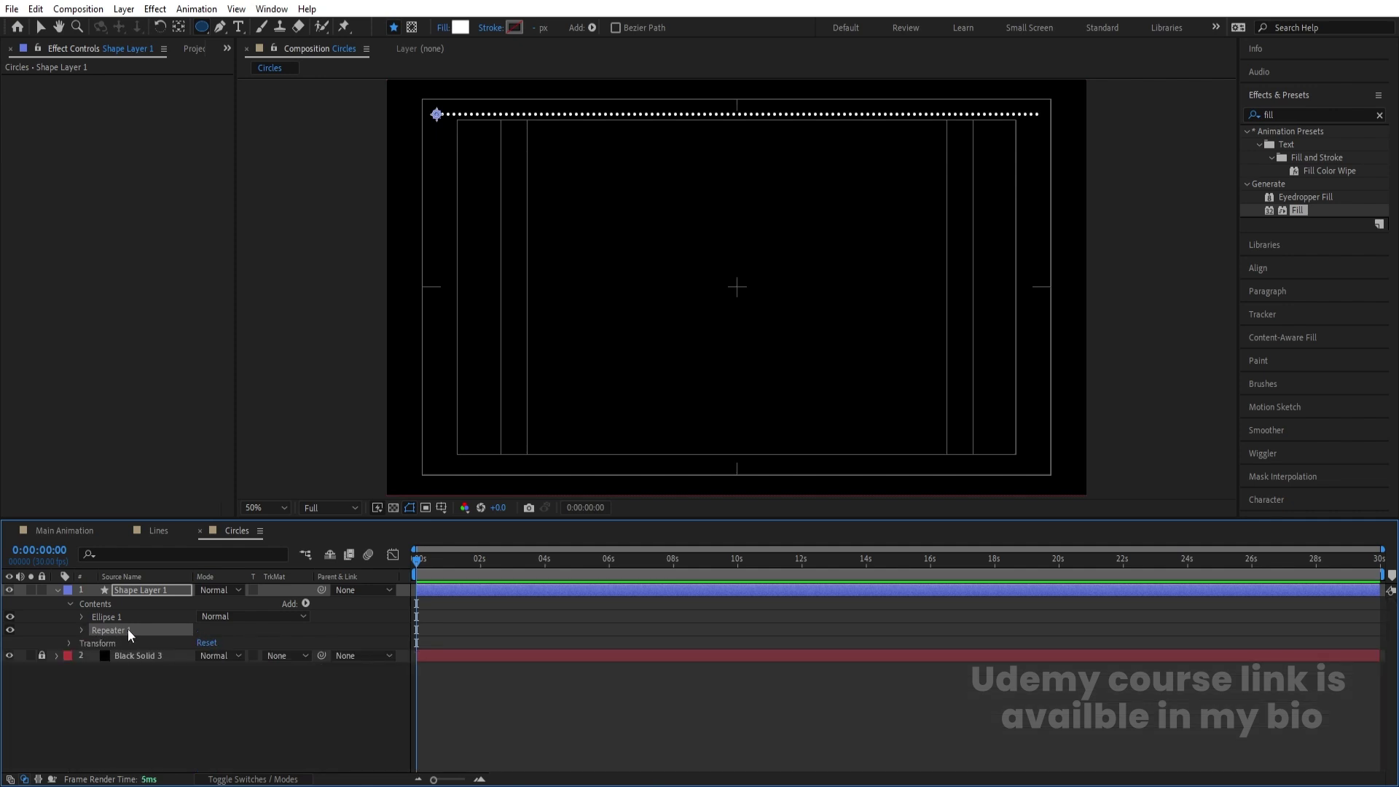
# Duplicate the Repeater and set the copy's transform Position to 0,17 so the dot row repeats downward.
pyautogui.hotkey('ctrl', 'd')
pyautogui.click(82, 643)
pyautogui.click(93, 695)
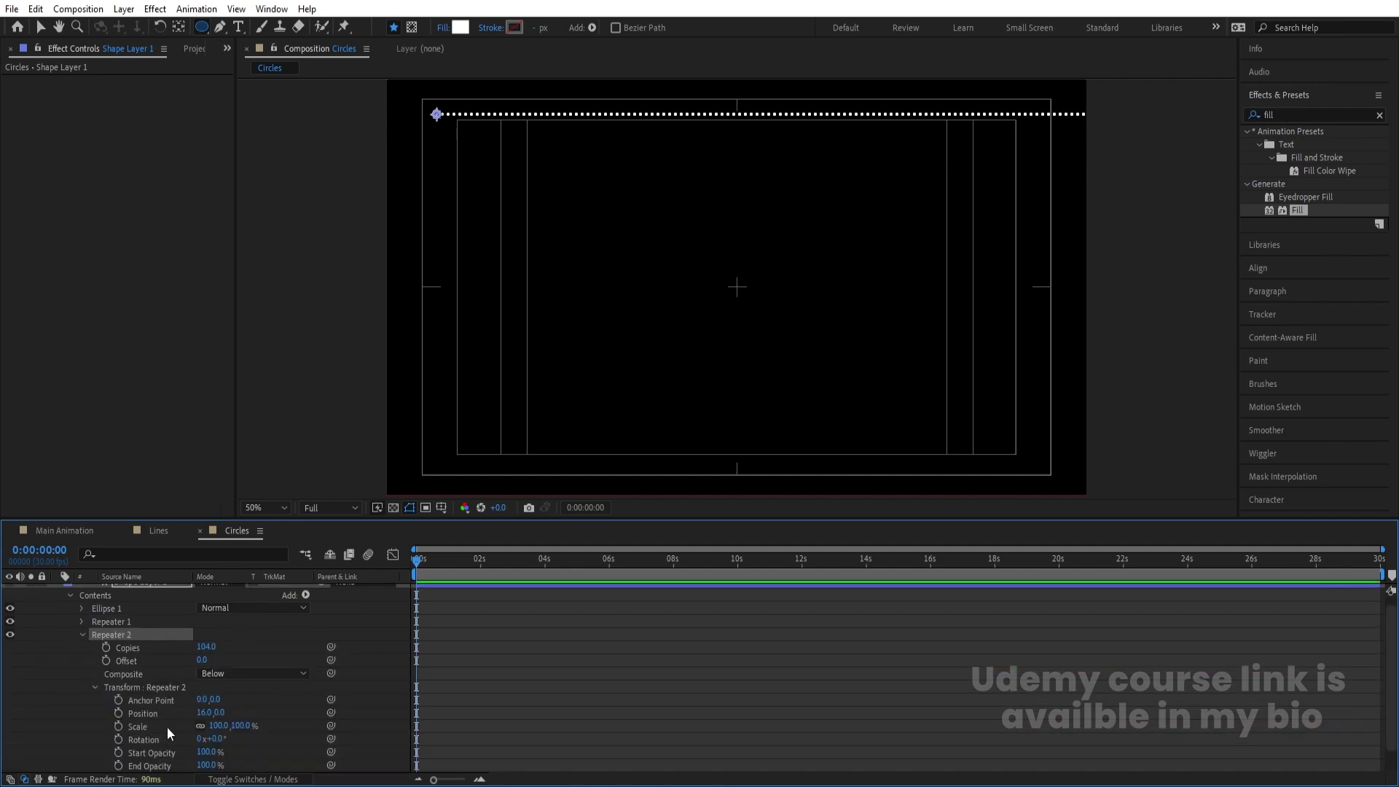
pyautogui.click(204, 713)
pyautogui.write('0')
pyautogui.press('Return')
pyautogui.moveTo(217, 712); pyautogui.dragTo(233, 719)
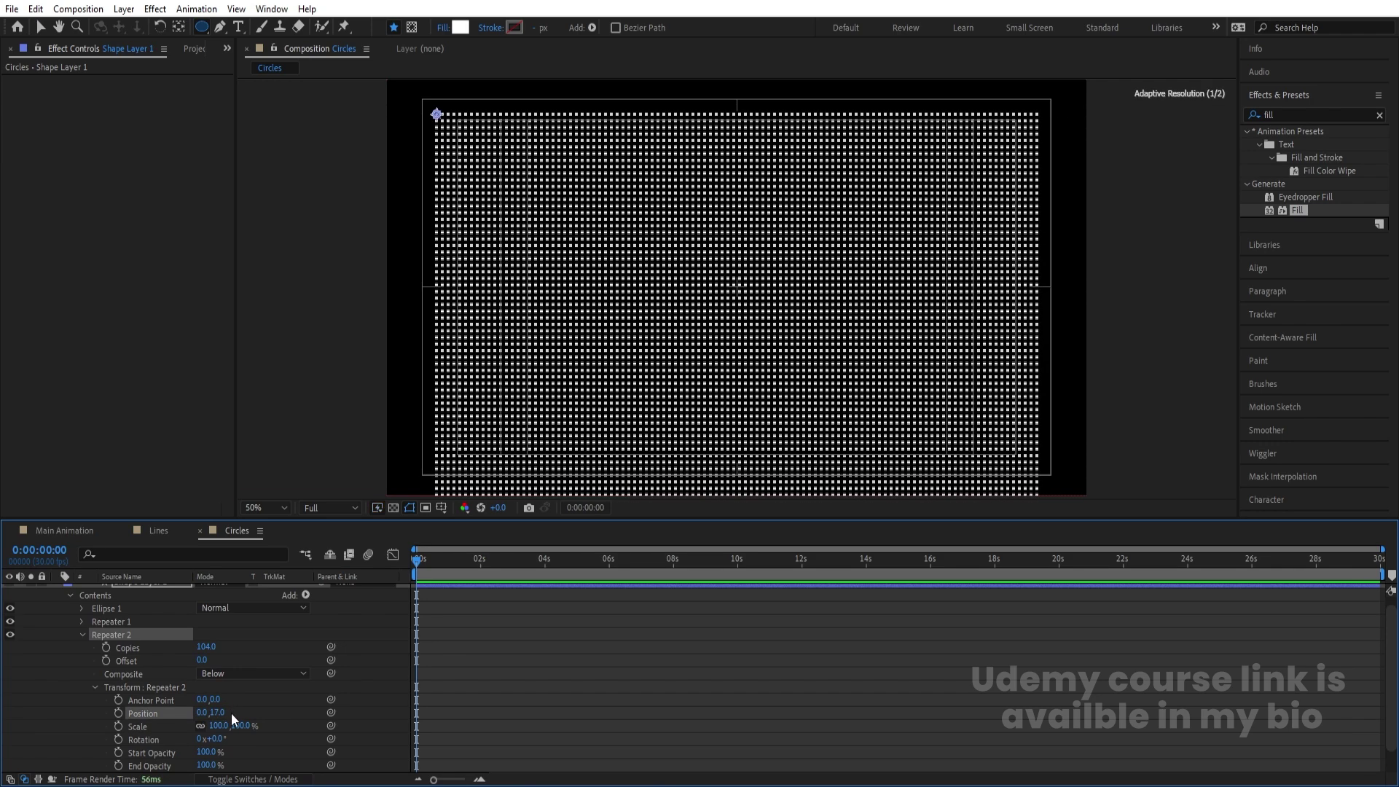
# Set the second Repeater's Copies to 50 and collapse the shape layer.
pyautogui.click(206, 647)
pyautogui.write('50')
pyautogui.press('Return')
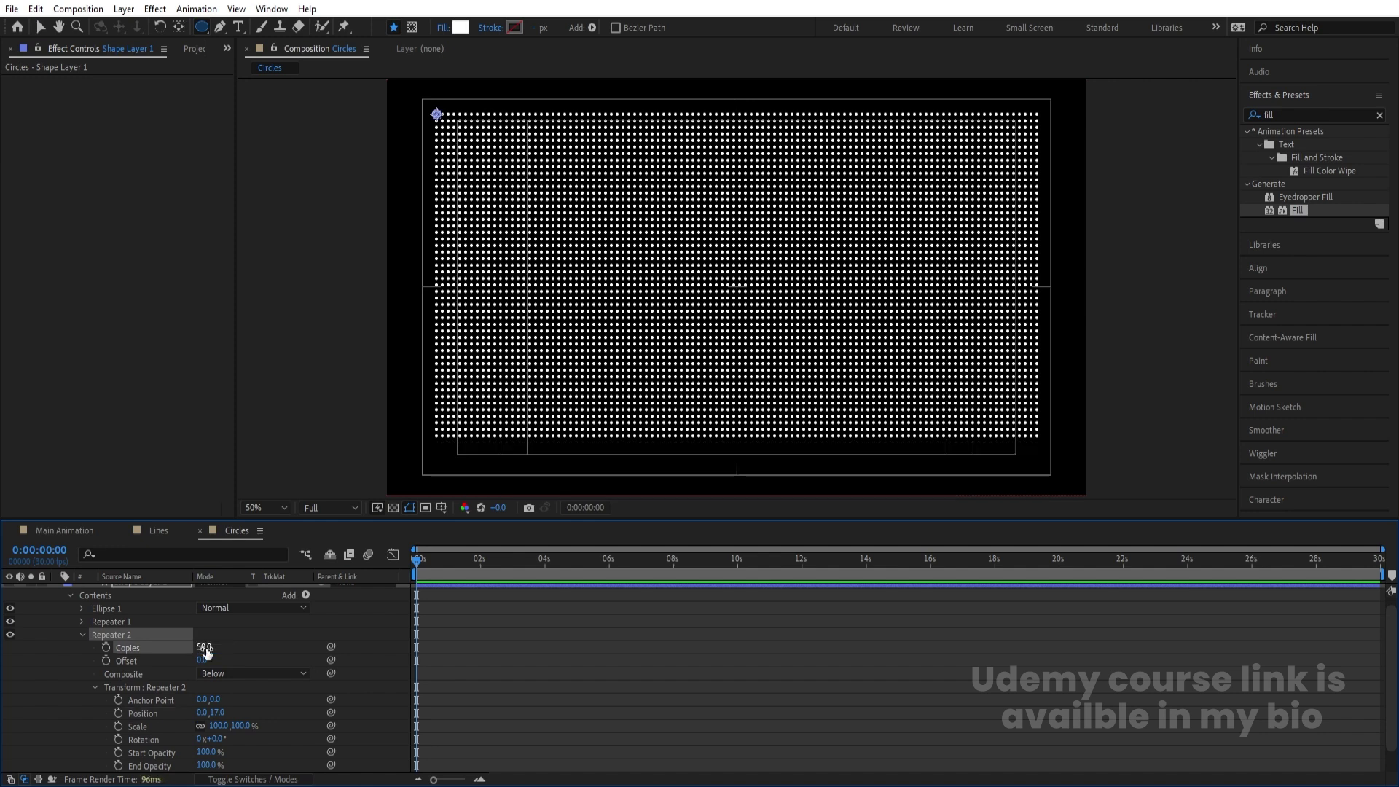
pyautogui.scroll(1, 221, 659)
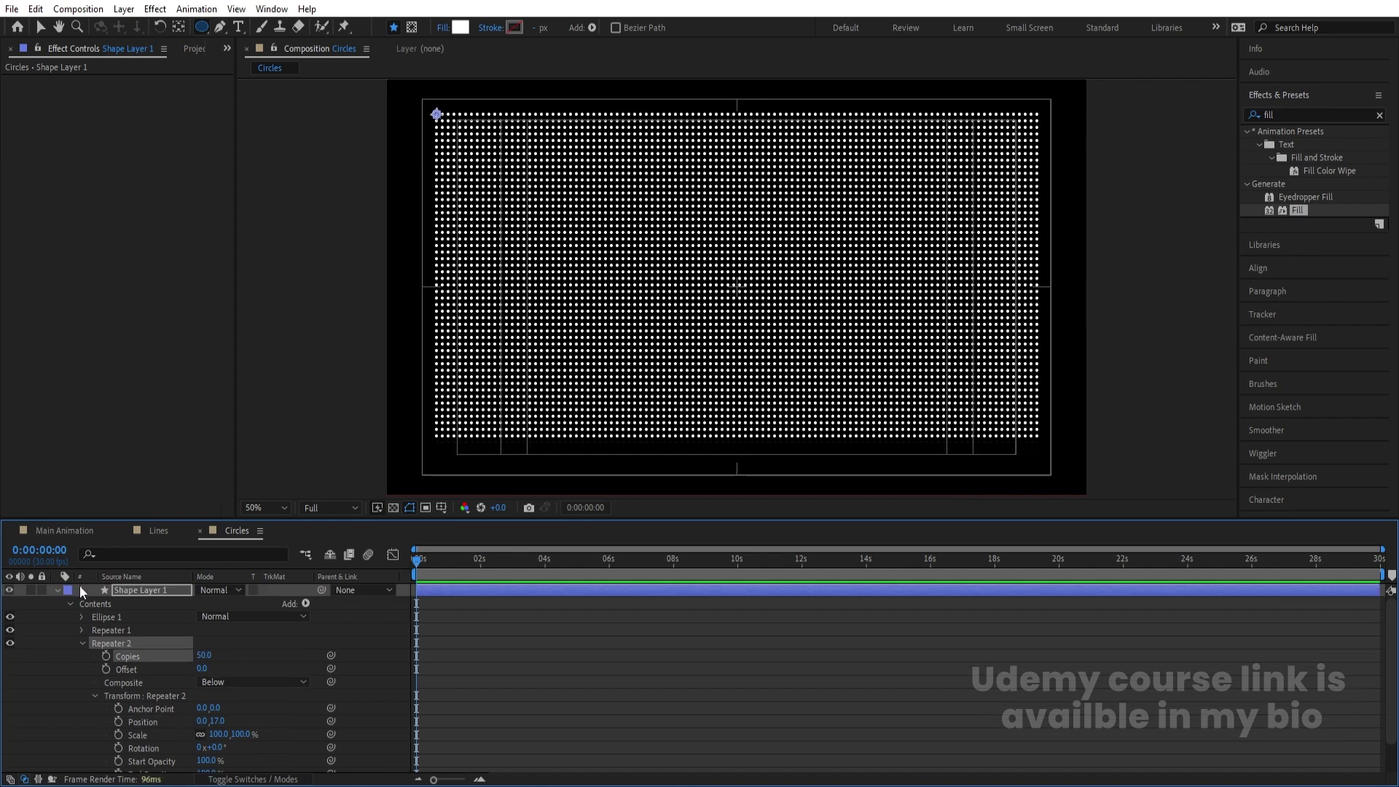
pyautogui.click(56, 590)
# In the Main Animation composition, add the Lines composition as the top layer starting at 0:00:00:25.
pyautogui.click(65, 530)
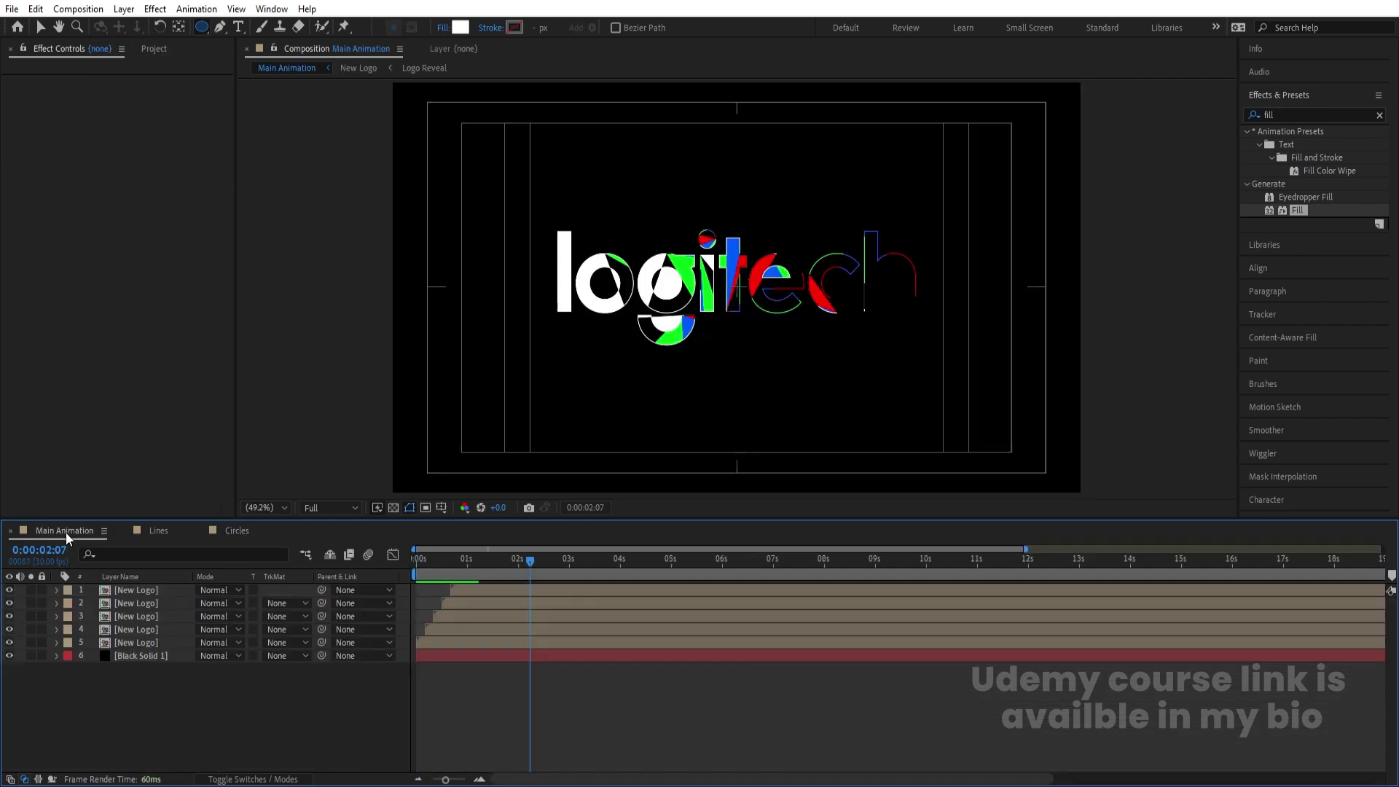
pyautogui.click(456, 589)
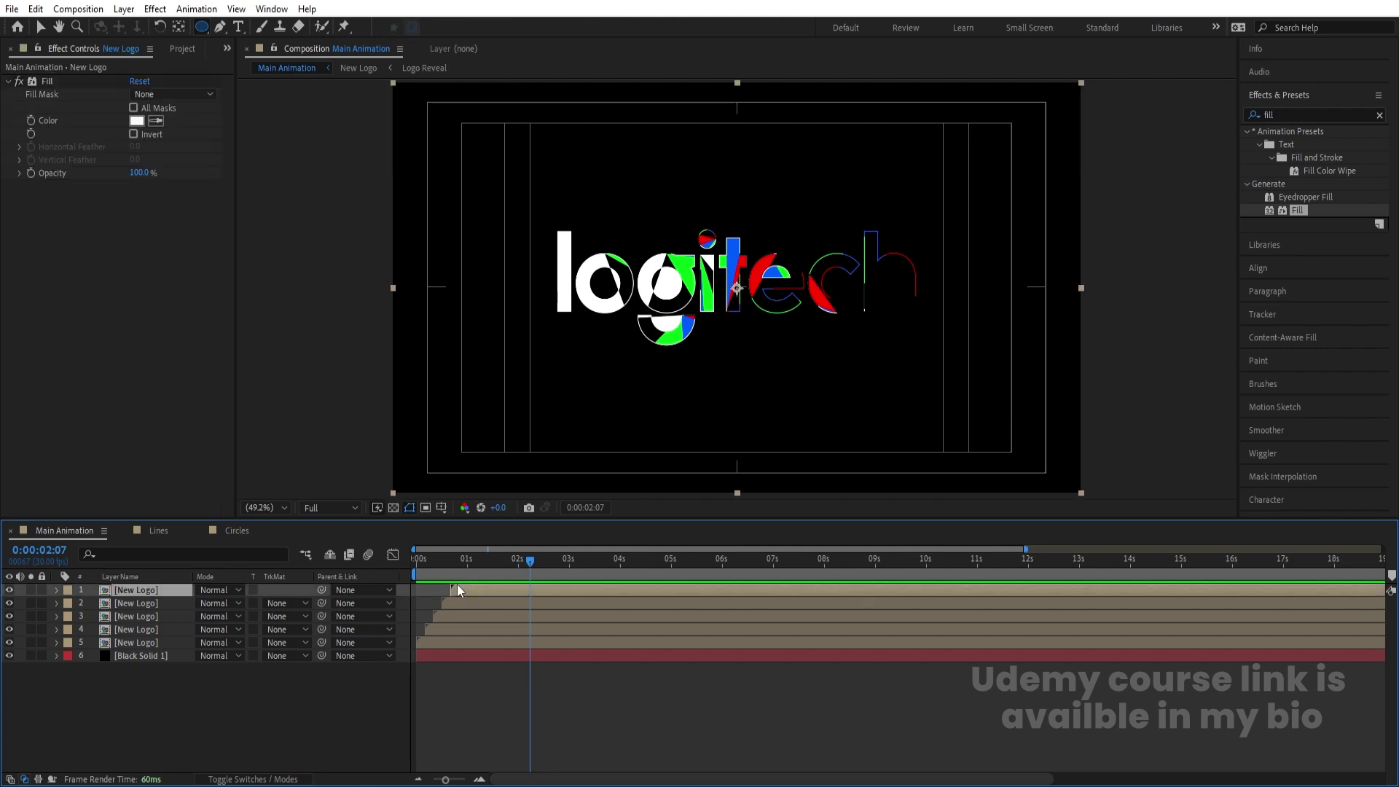
pyautogui.press('i')
pyautogui.press('=')
pyautogui.press('=')
pyautogui.moveTo(454, 560); pyautogui.dragTo(537, 582)
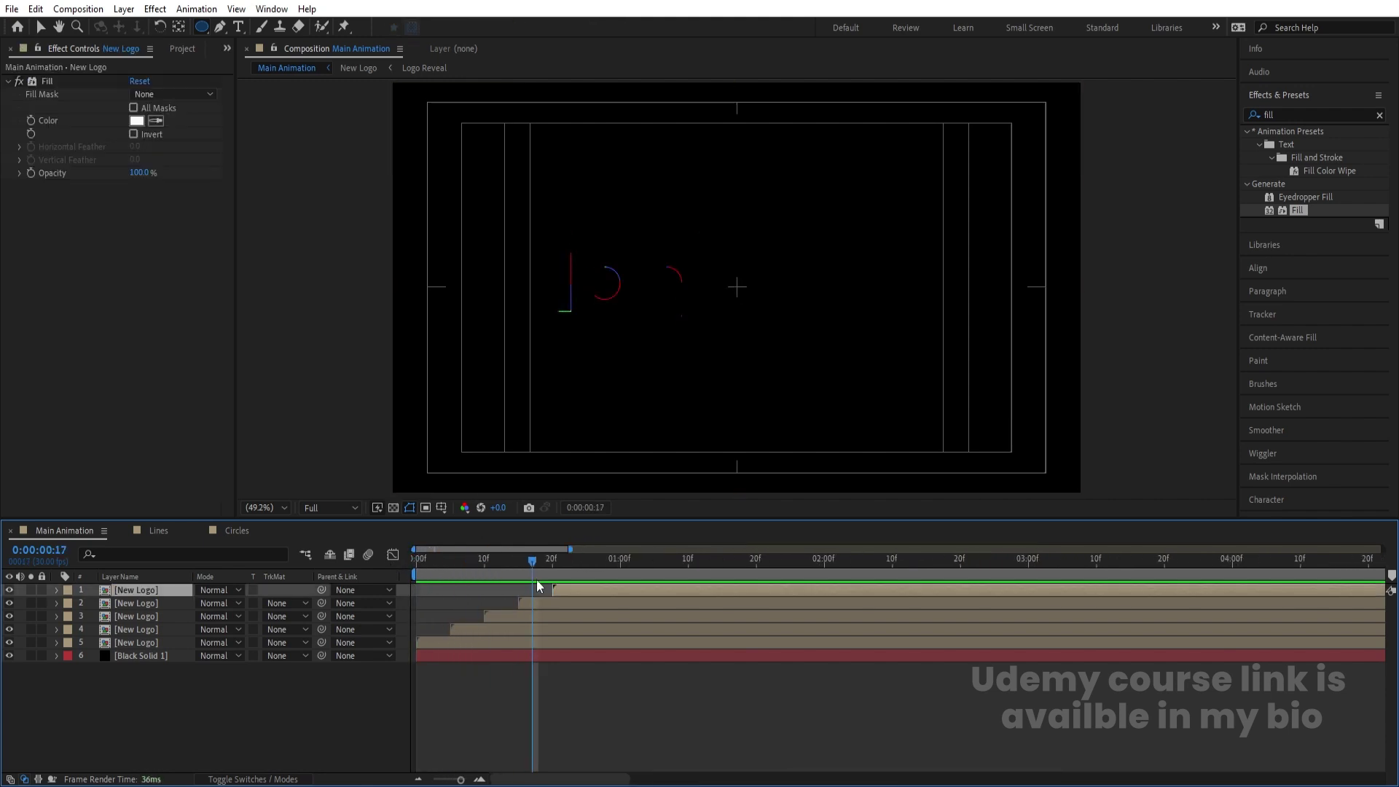
pyautogui.press('=')
pyautogui.click(640, 567)
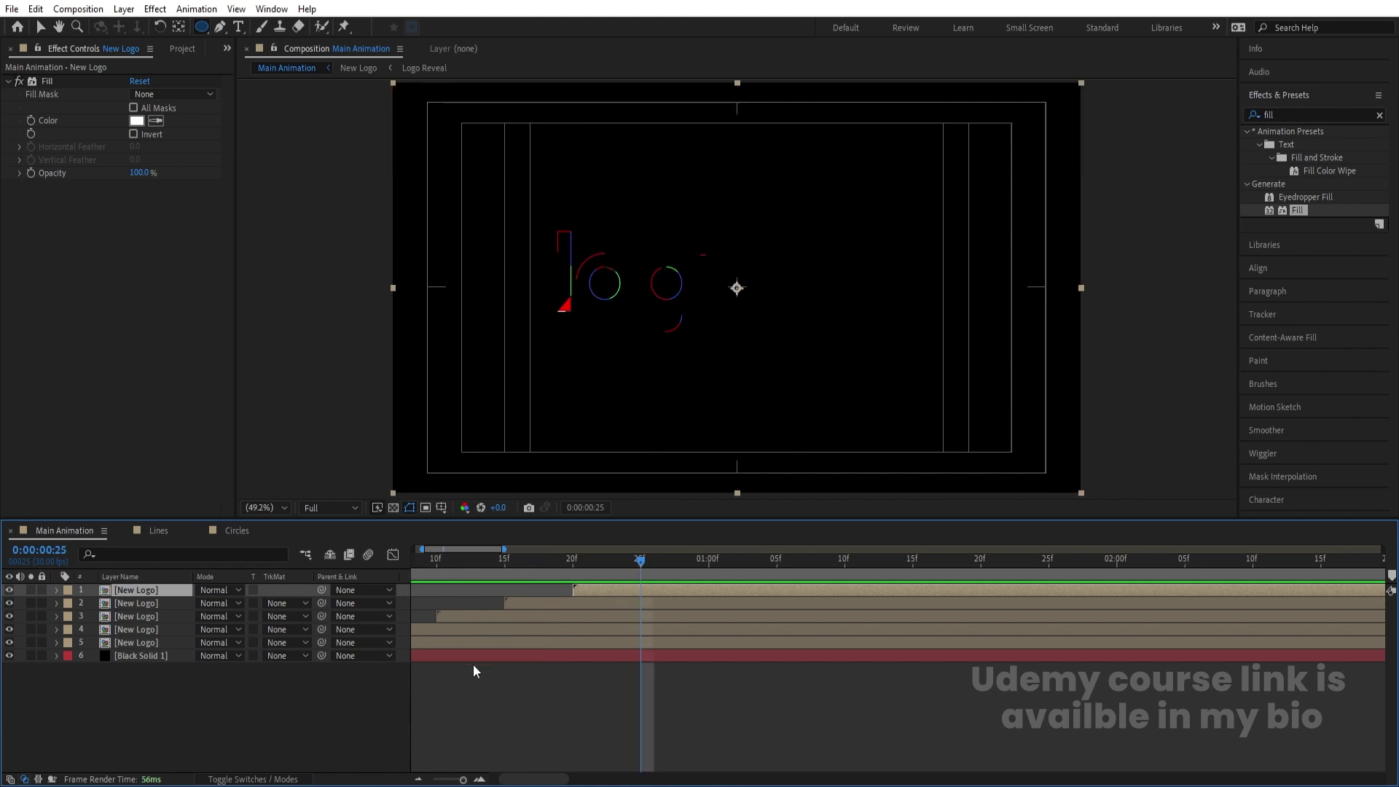
pyautogui.hotkey('ctrl', '0')
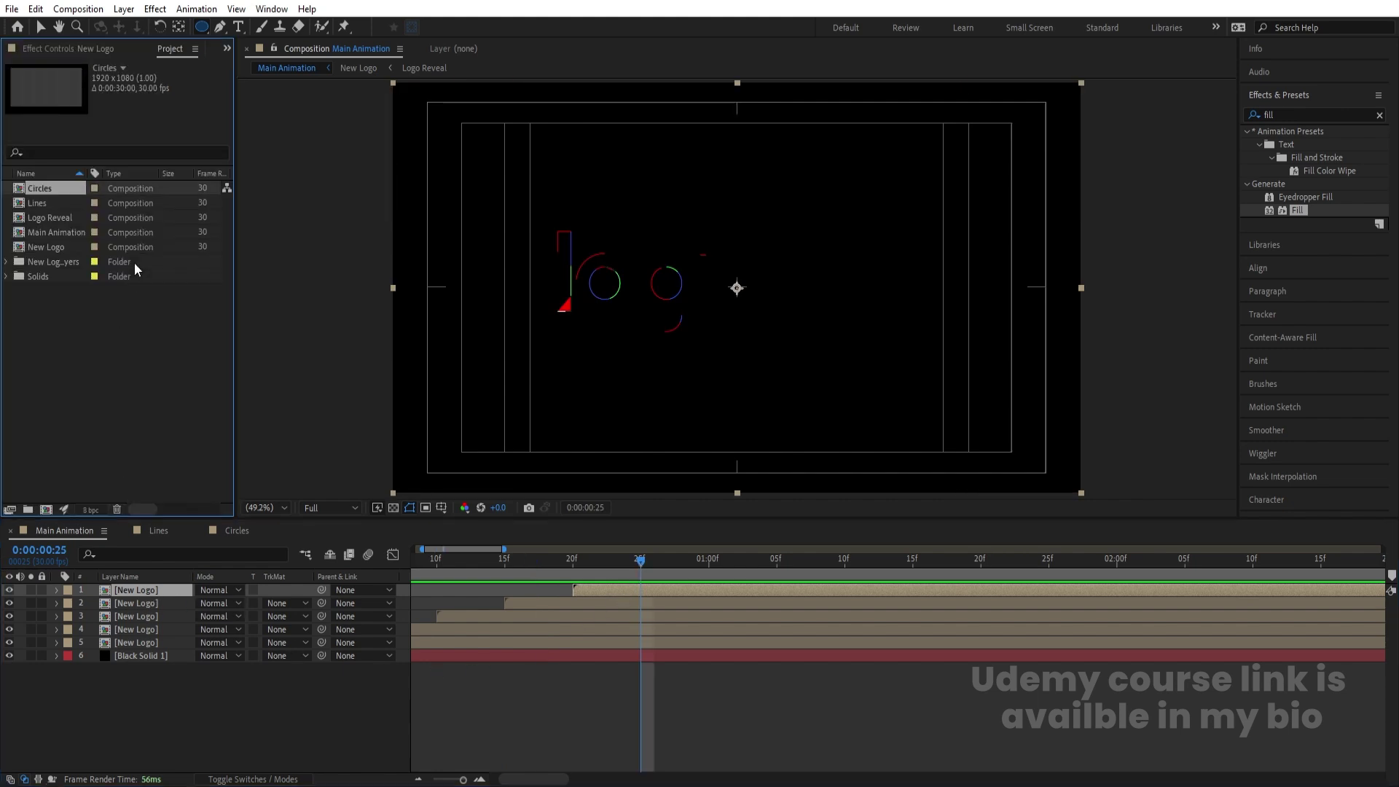
pyautogui.click(42, 203)
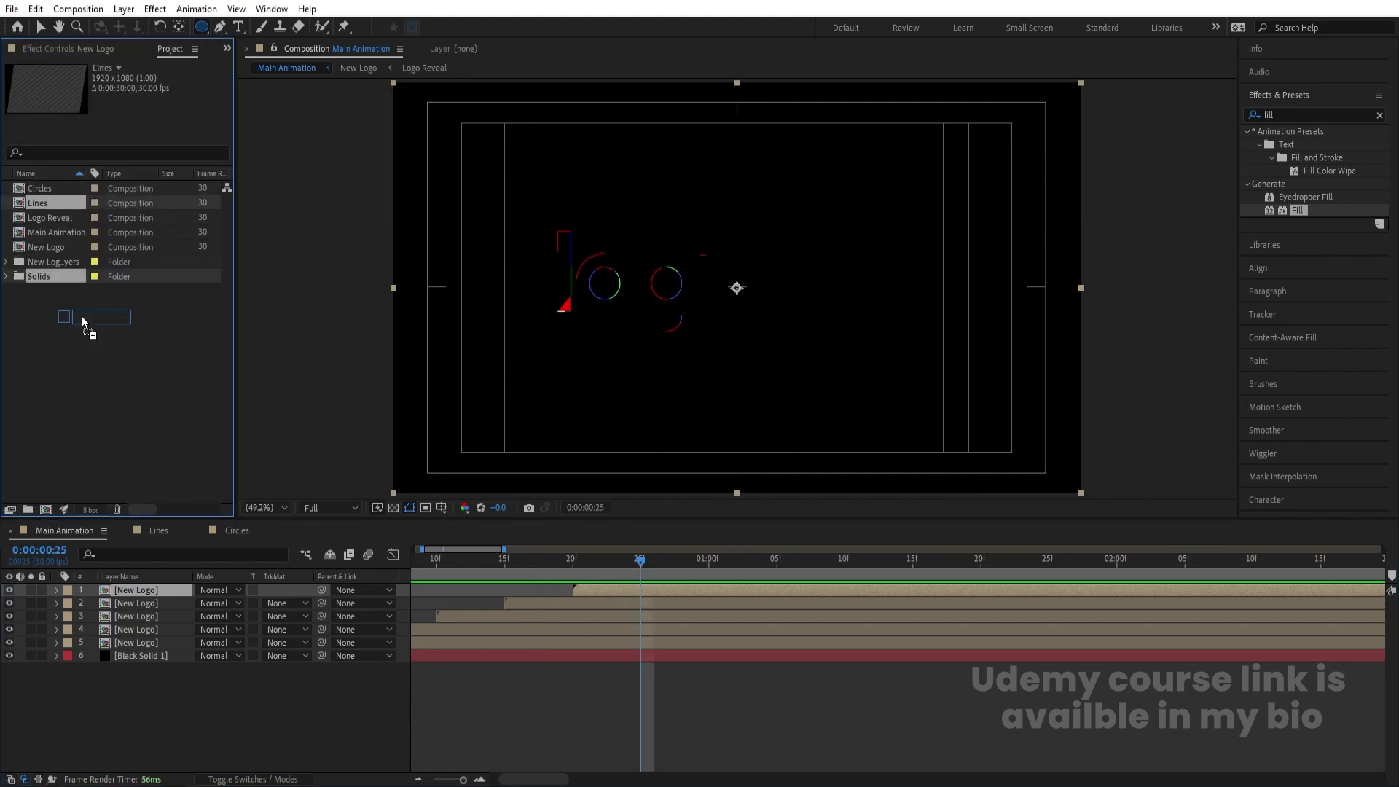
pyautogui.moveTo(166, 573); pyautogui.dragTo(177, 587)
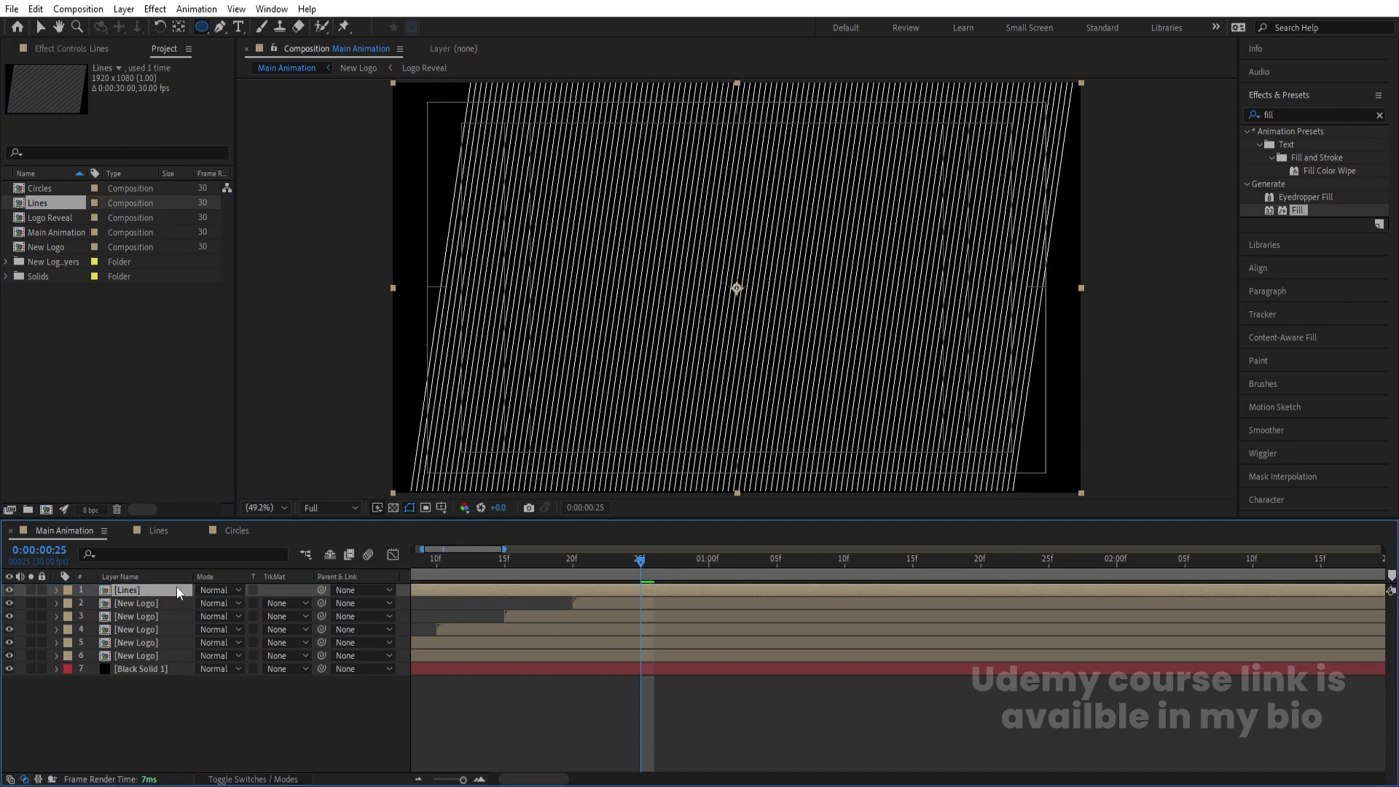
# Duplicate the uppermost New Logo layer, rename the copy Mask and place it above the Lines layer.
pyautogui.click(142, 601)
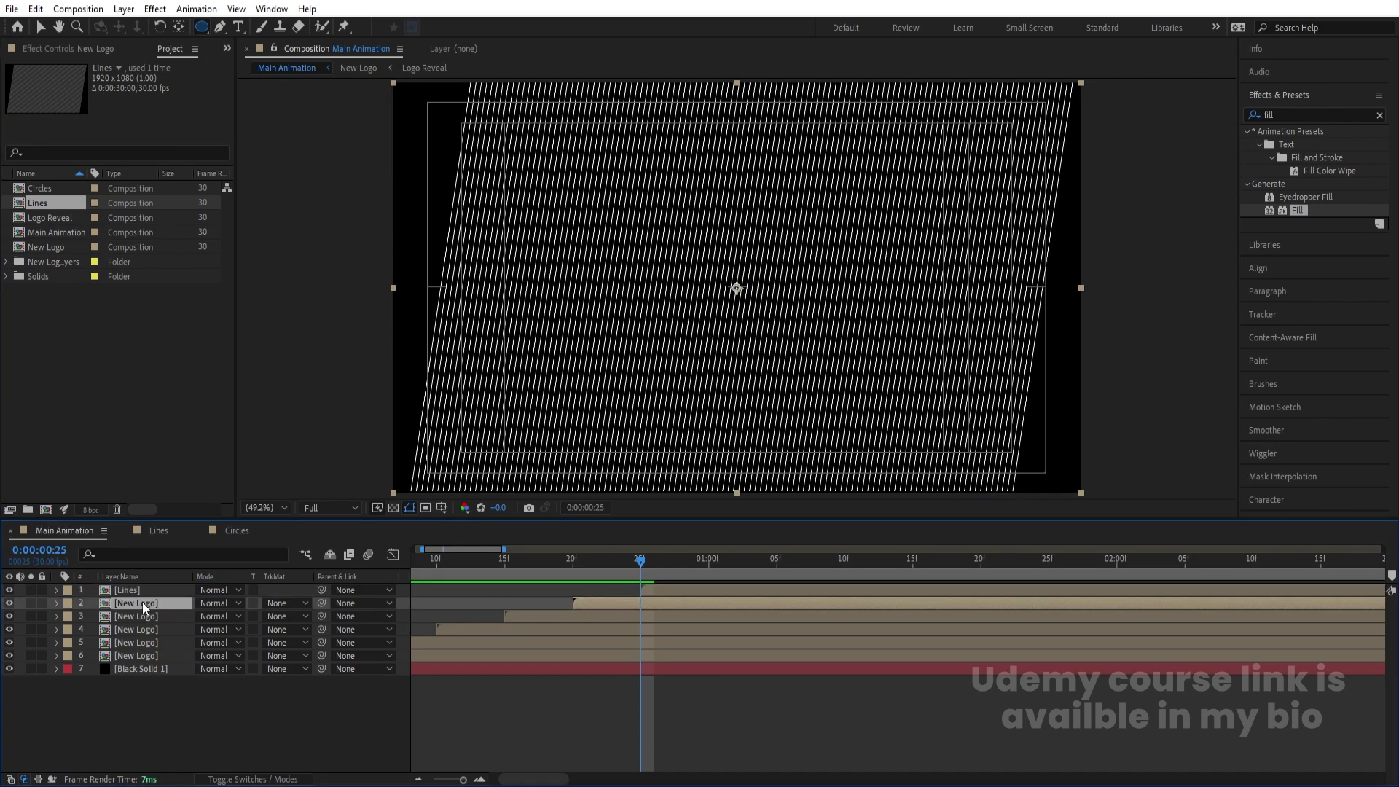
pyautogui.hotkey('ctrl', 'd')
pyautogui.press('Return')
pyautogui.write('M')
pyautogui.press('Return')
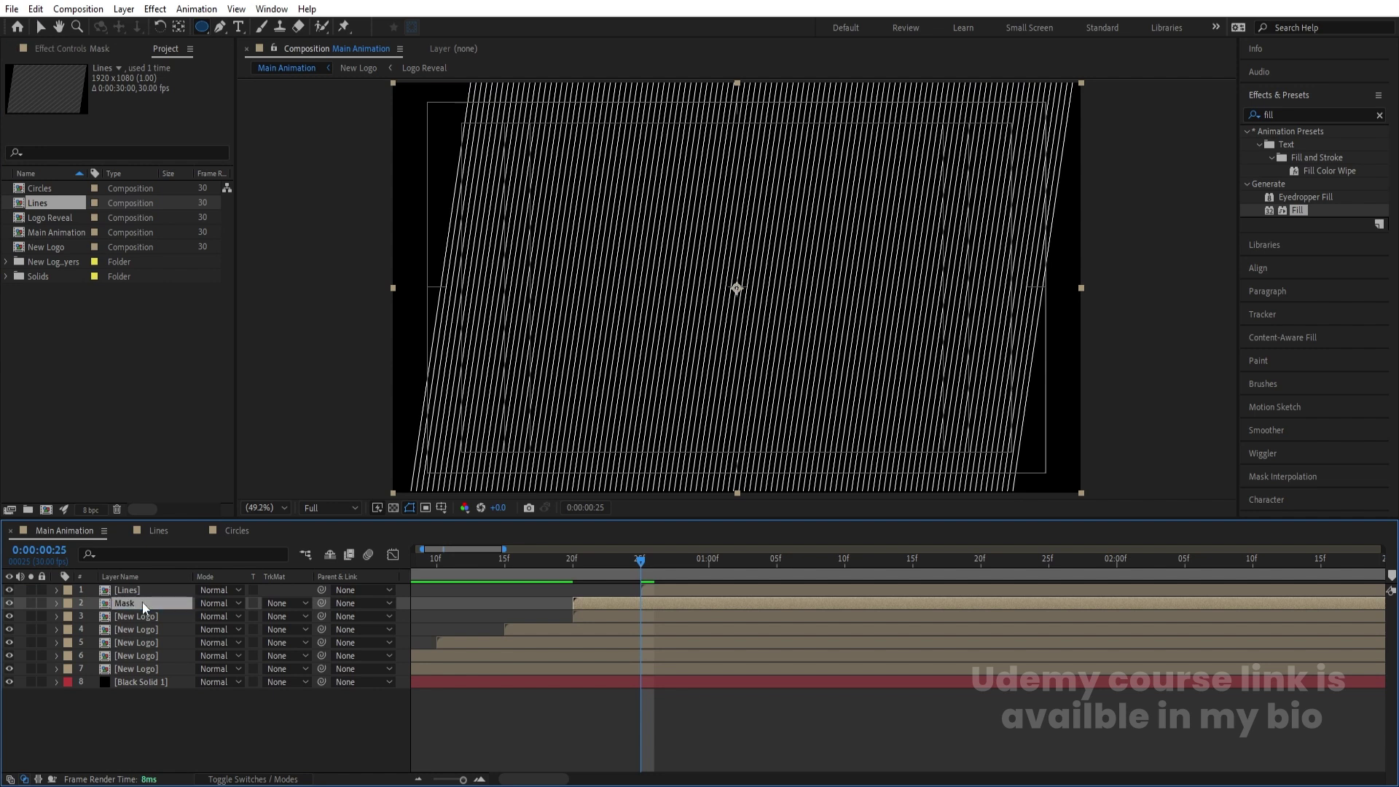
pyautogui.moveTo(142, 602); pyautogui.dragTo(138, 587)
# Change the Mask layer's label color to Yellow.
pyautogui.click(67, 590)
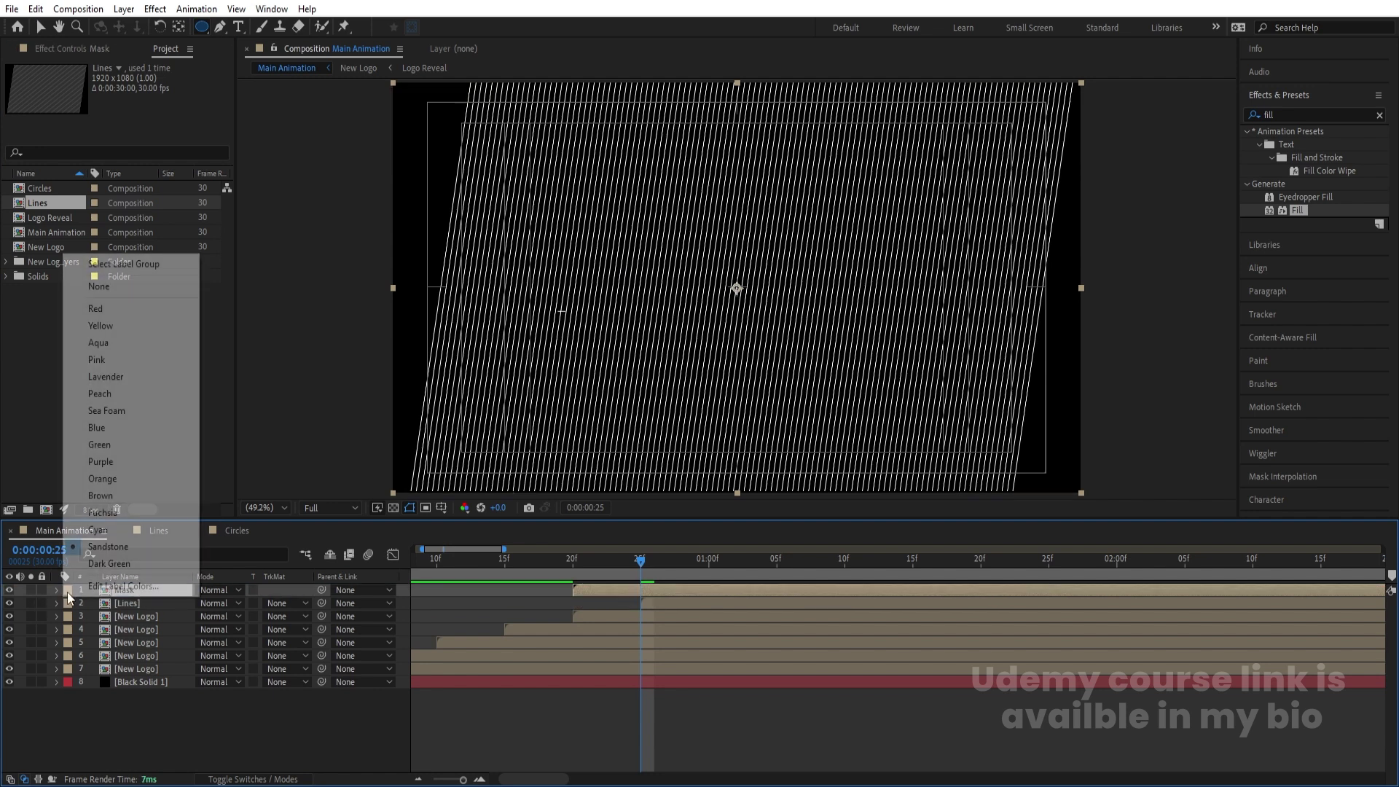
pyautogui.click(106, 376)
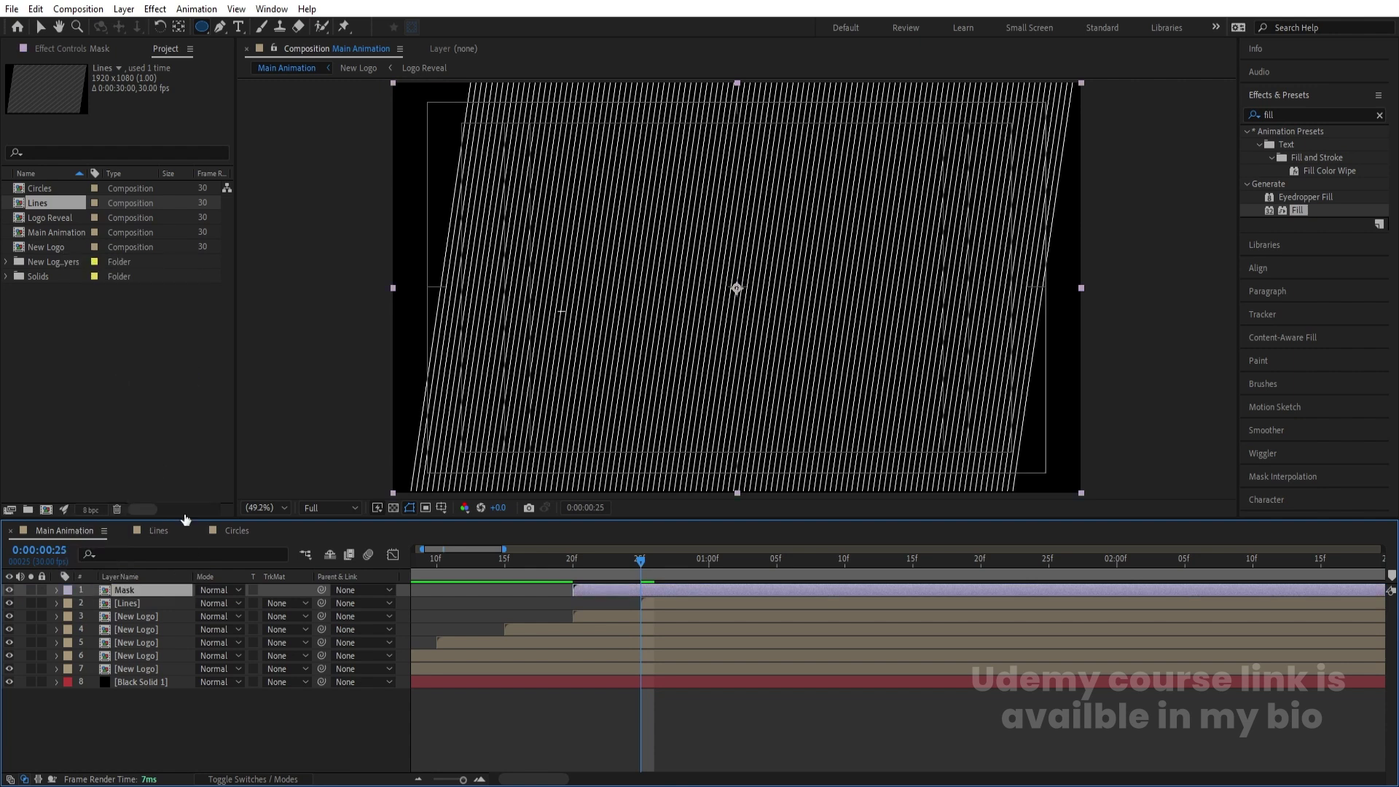
pyautogui.click(69, 591)
pyautogui.click(104, 325)
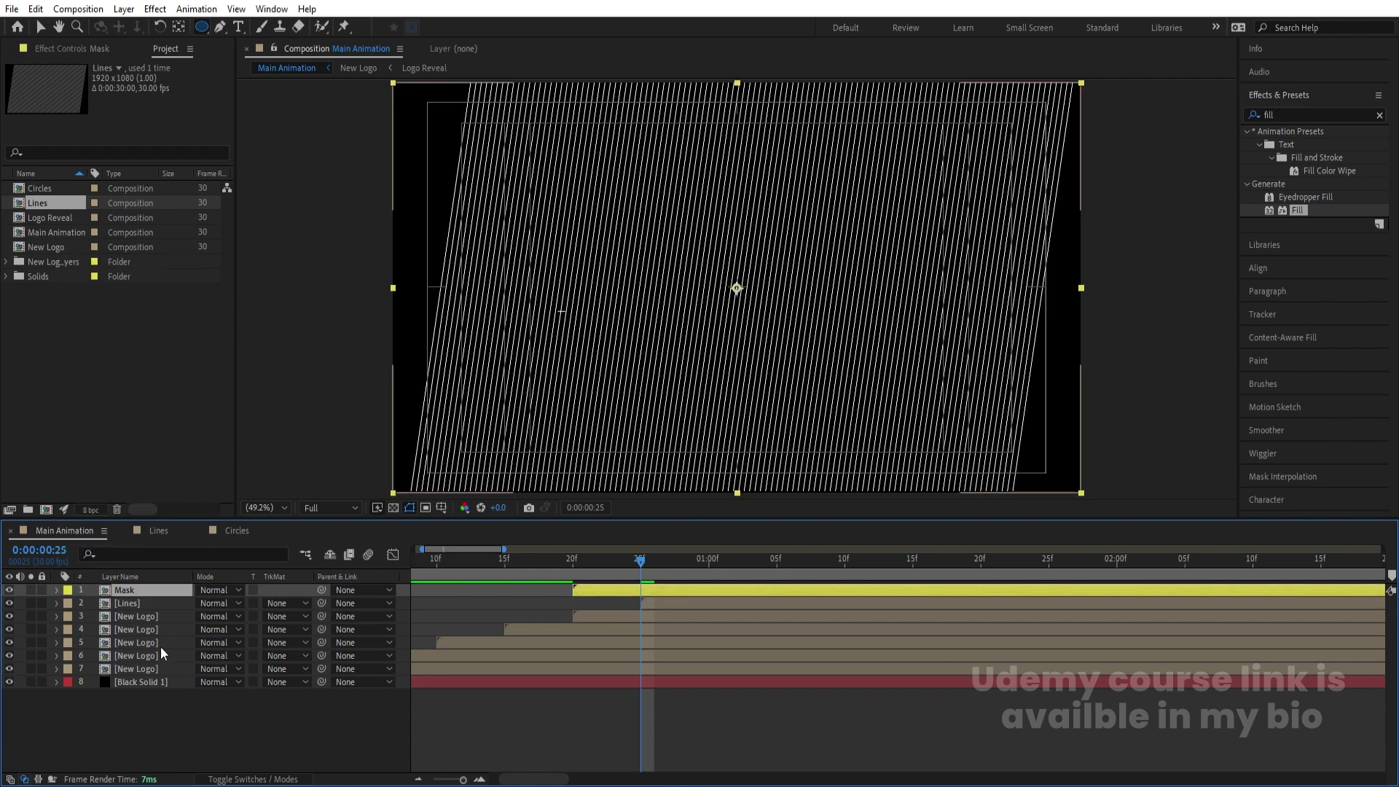
# Start the Mask layer at 0:00:00:25, use it as the Lines layer's alpha track matte, and preview the striped reveal.
pyautogui.moveTo(574, 590); pyautogui.dragTo(647, 597)
pyautogui.click(275, 603)
pyautogui.click(280, 640)
pyautogui.press('F4')
pyautogui.press('F4')
pyautogui.press('F4')
pyautogui.press('F4')
pyautogui.press('space')
pyautogui.press('space')
pyautogui.press("'")
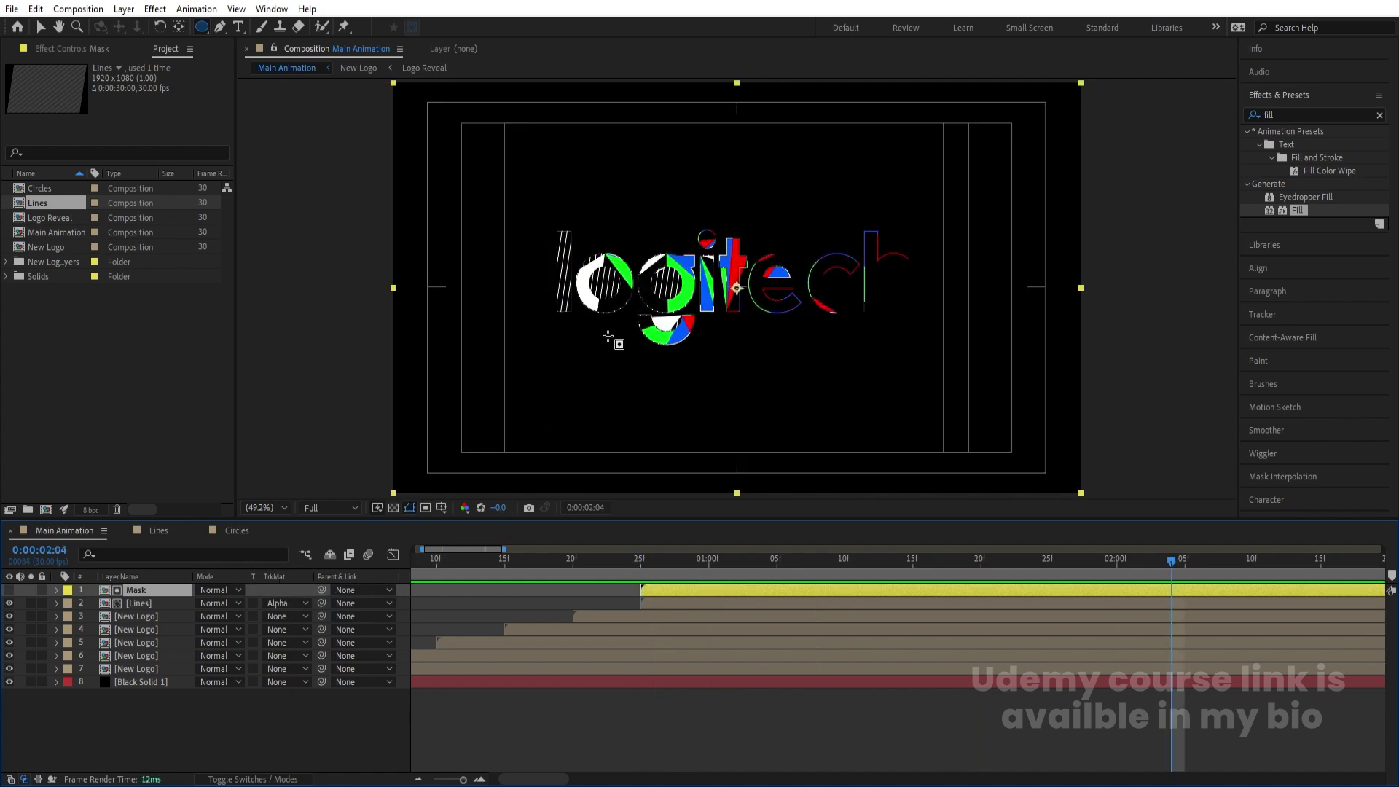
pyautogui.click(648, 736)
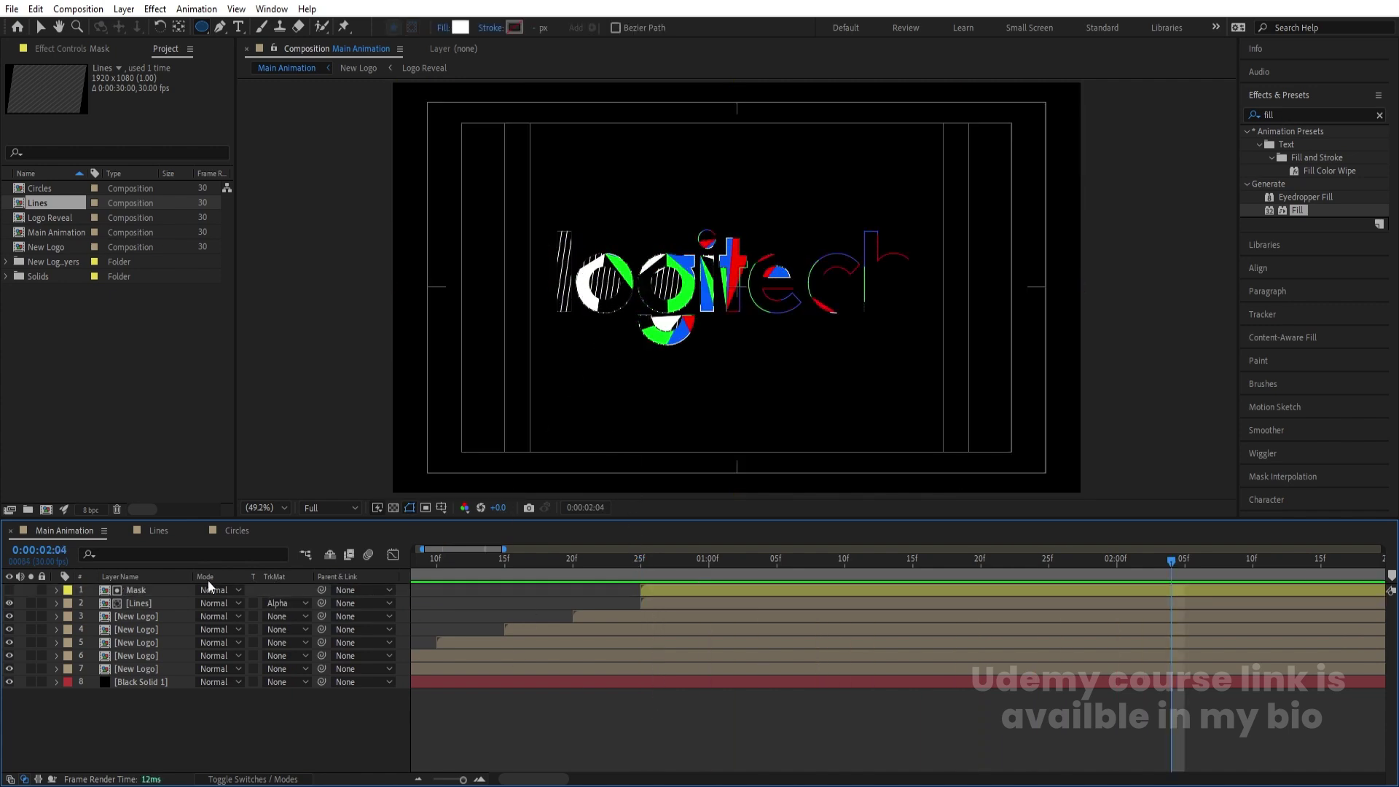
# Duplicate the Mask and Lines layers together, start the copies at 0:00:01:00, and preview the timing.
pyautogui.click(656, 603)
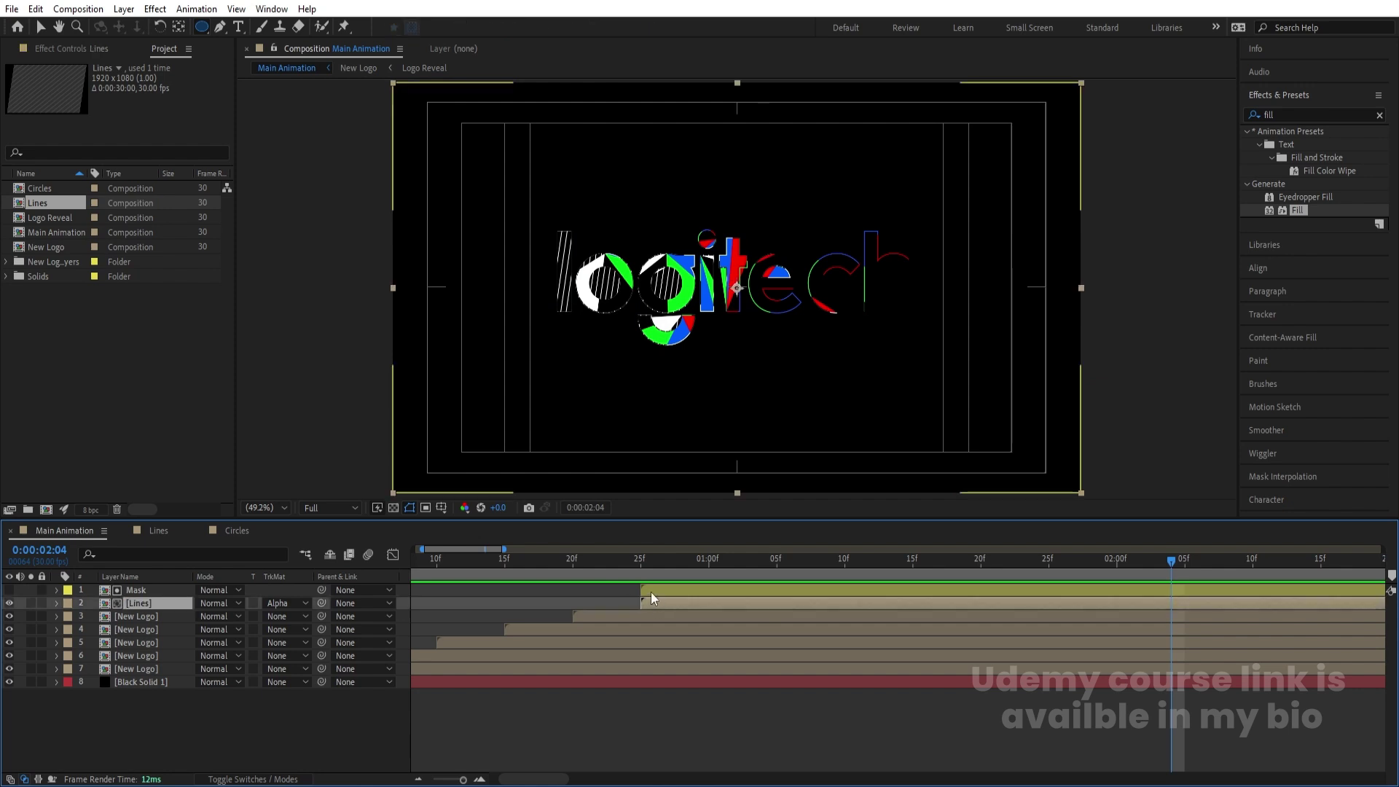
pyautogui.keyDown('shift'); pyautogui.click(650, 591); pyautogui.keyUp('shift')
pyautogui.hotkey('ctrl', 'd')
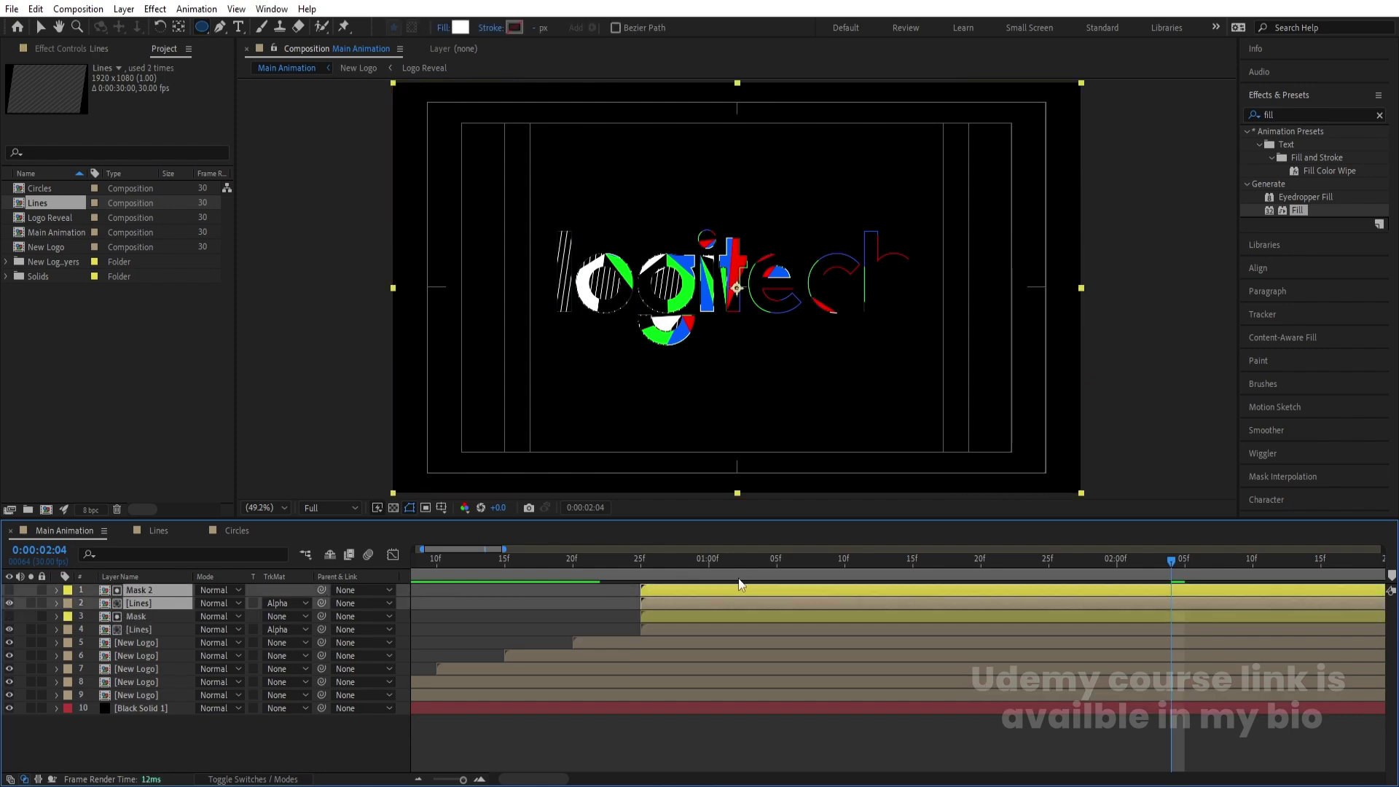
pyautogui.moveTo(640, 558); pyautogui.dragTo(612, 561)
pyautogui.press('=')
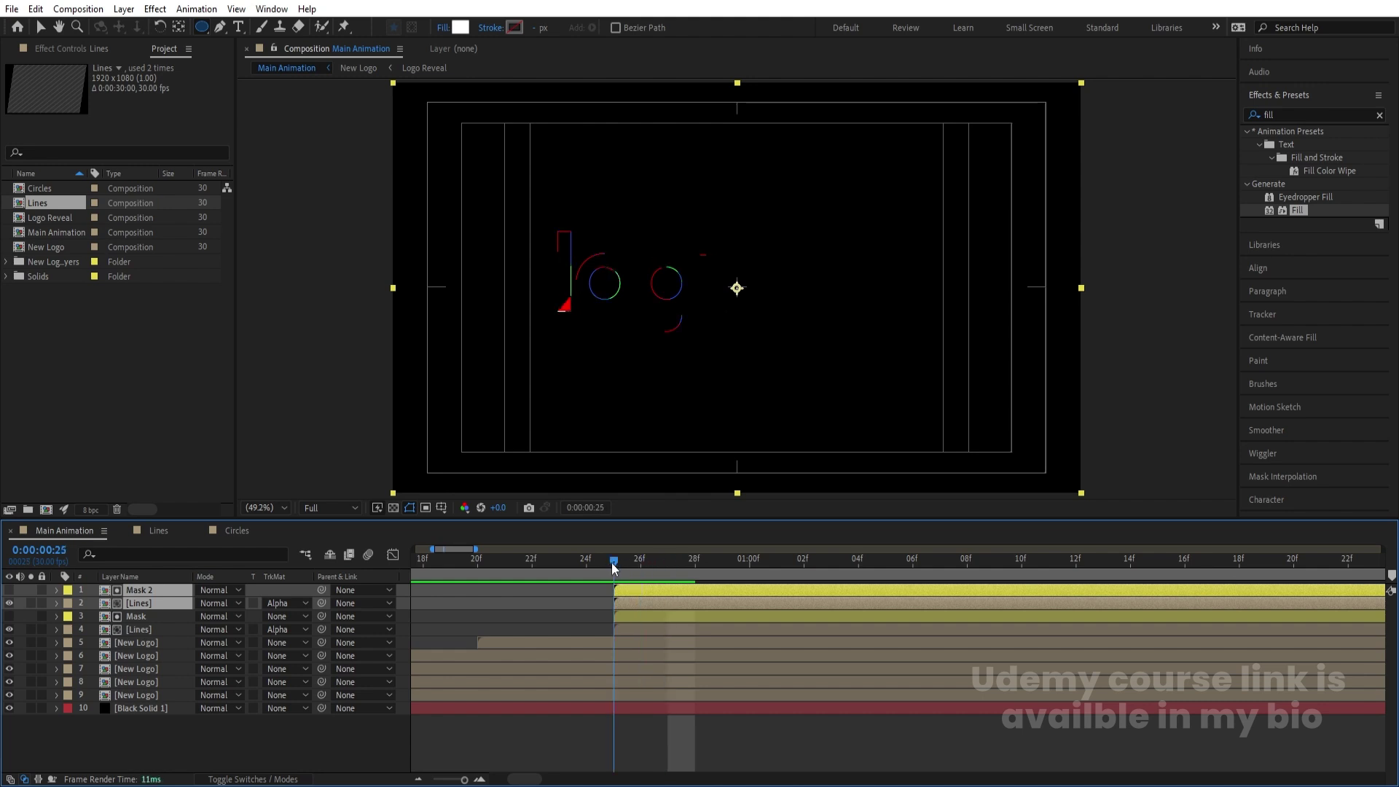
pyautogui.press('-')
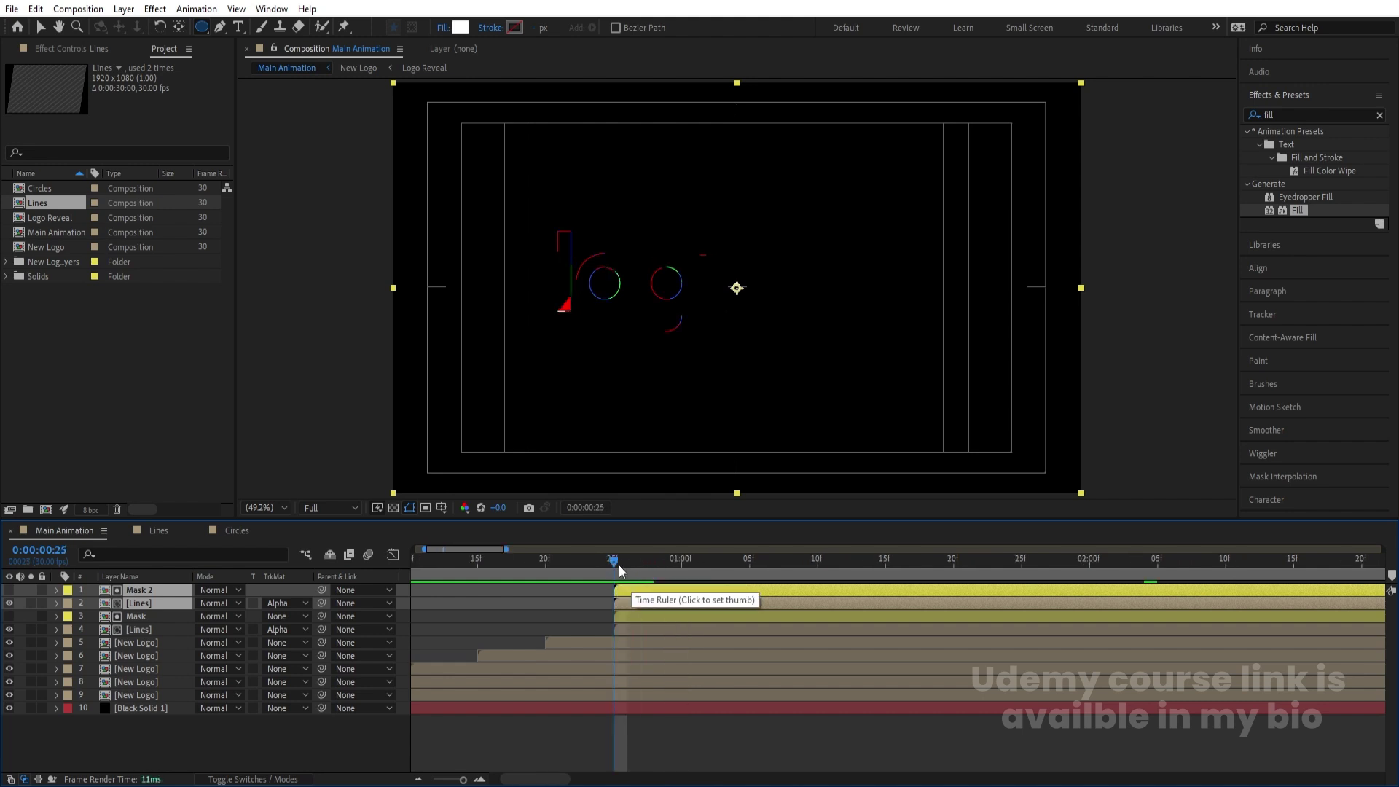
pyautogui.moveTo(617, 571); pyautogui.dragTo(679, 569)
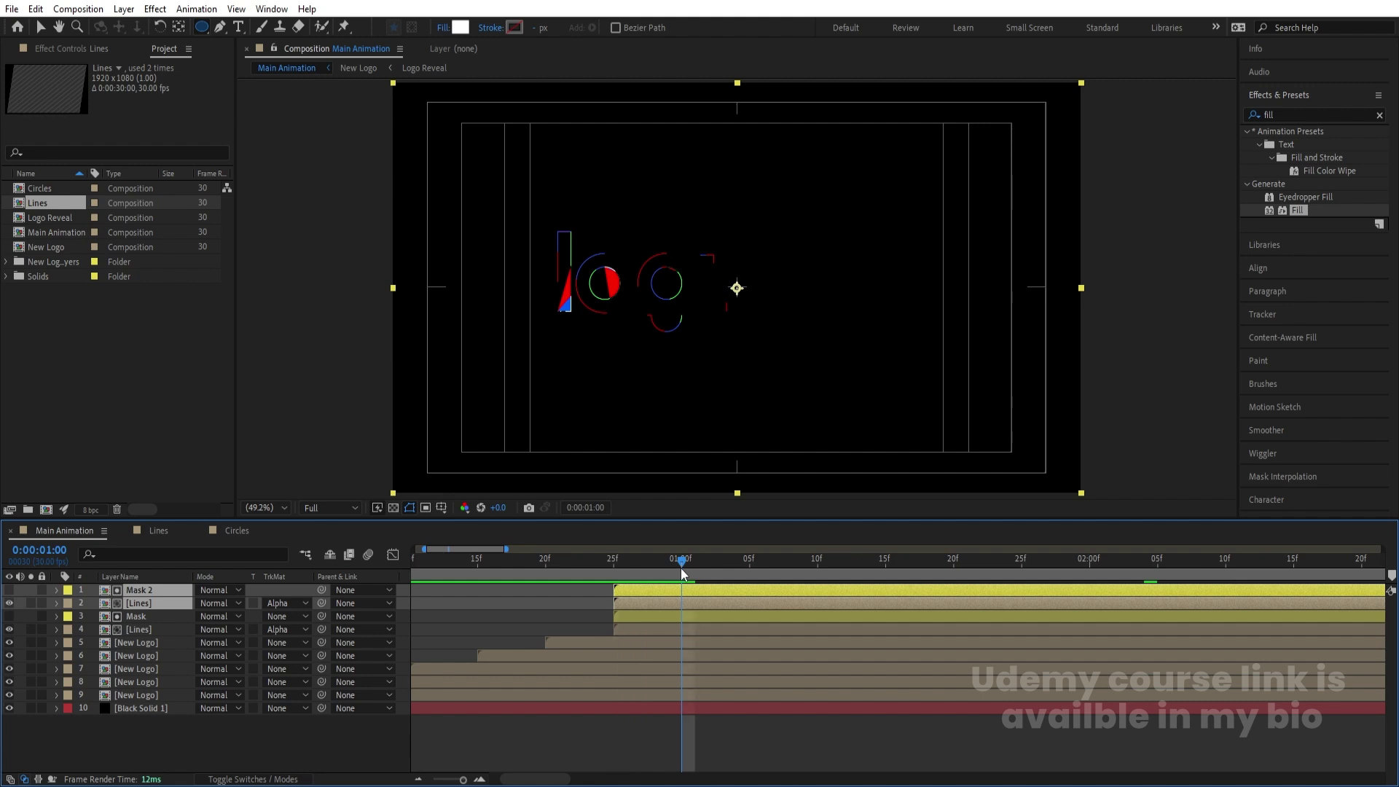
pyautogui.click(659, 602)
pyautogui.press('[')
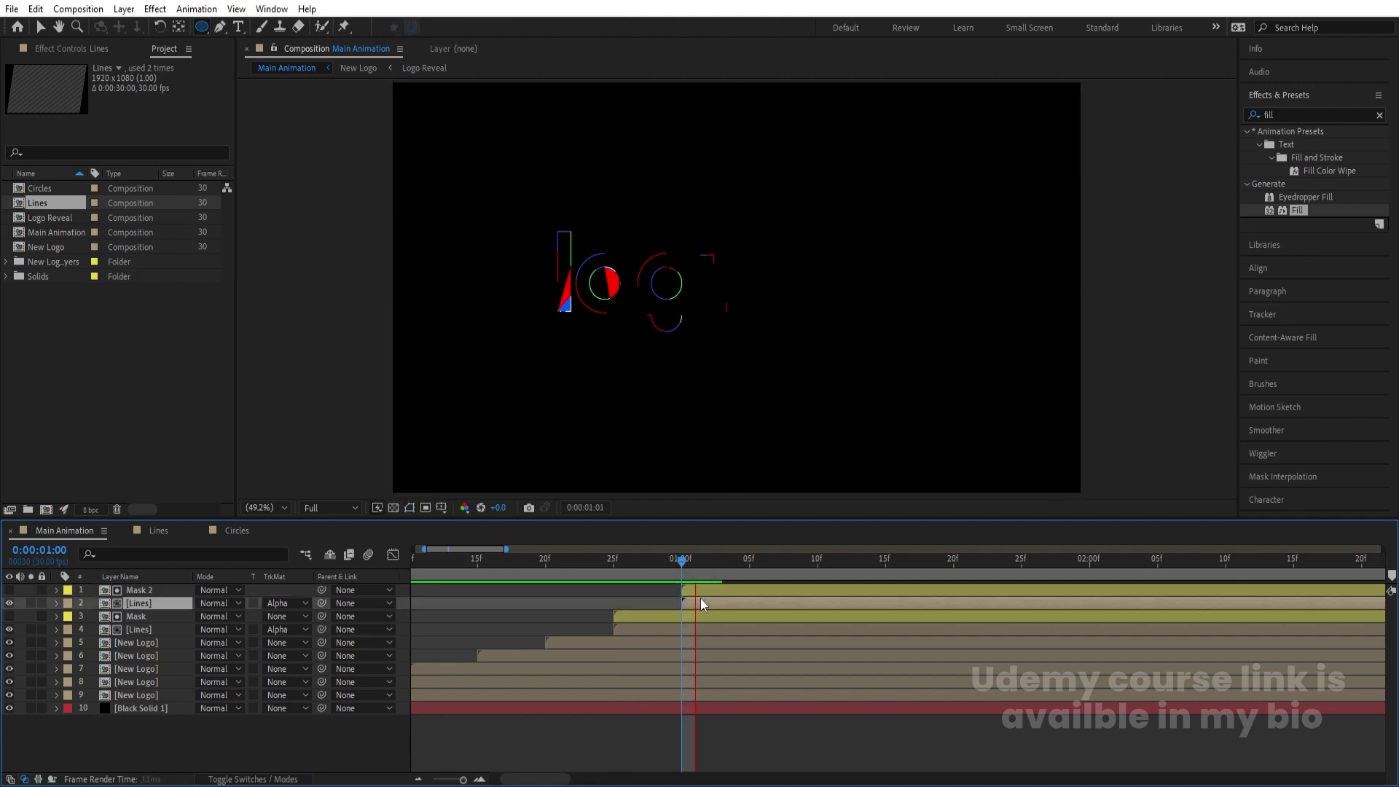
pyautogui.press('space')
# Apply the Tint effect to the upper Lines layer, swap its black and white mapping colors, and preview the result.
pyautogui.click(1285, 115)
pyautogui.write('tint')
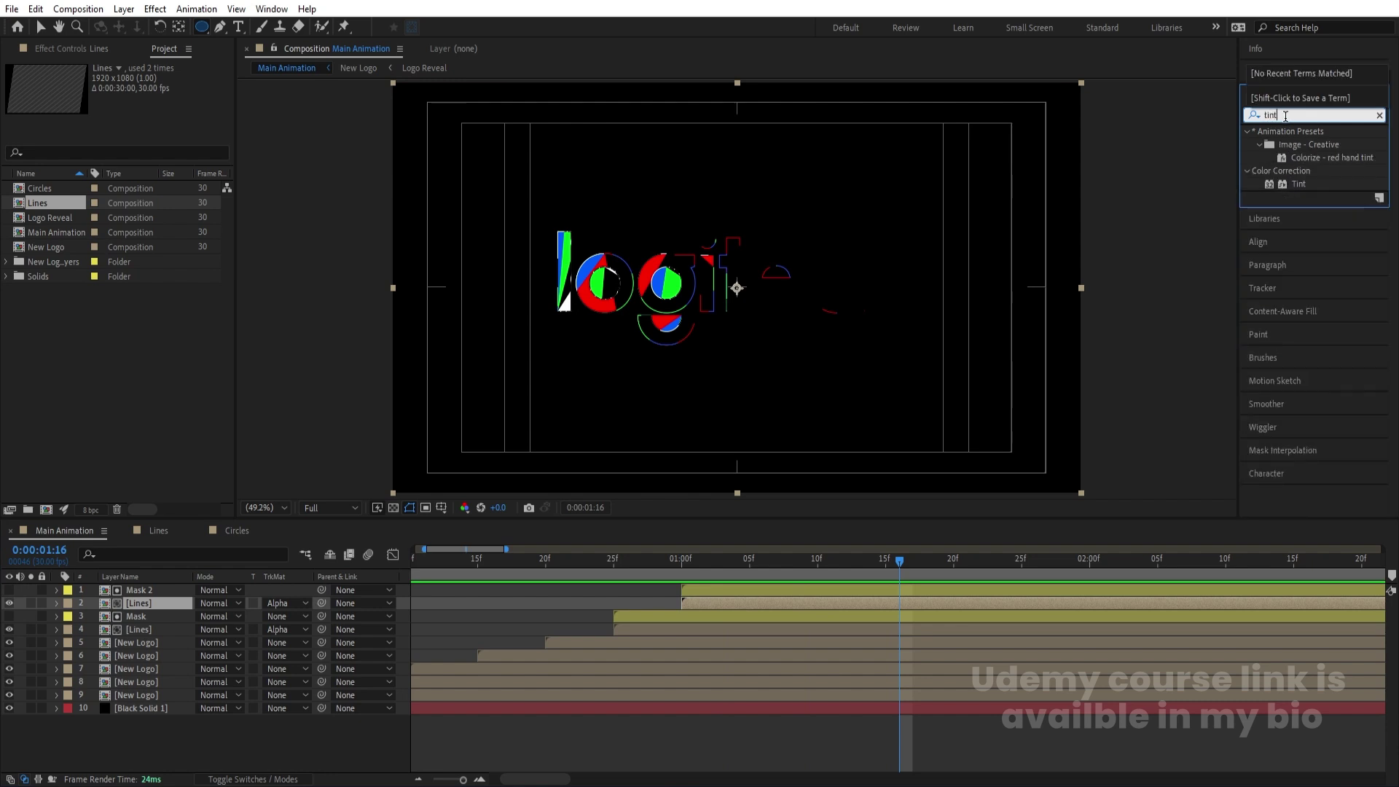
pyautogui.moveTo(1298, 184); pyautogui.dragTo(526, 224)
pyautogui.click(182, 136)
pyautogui.press('space')
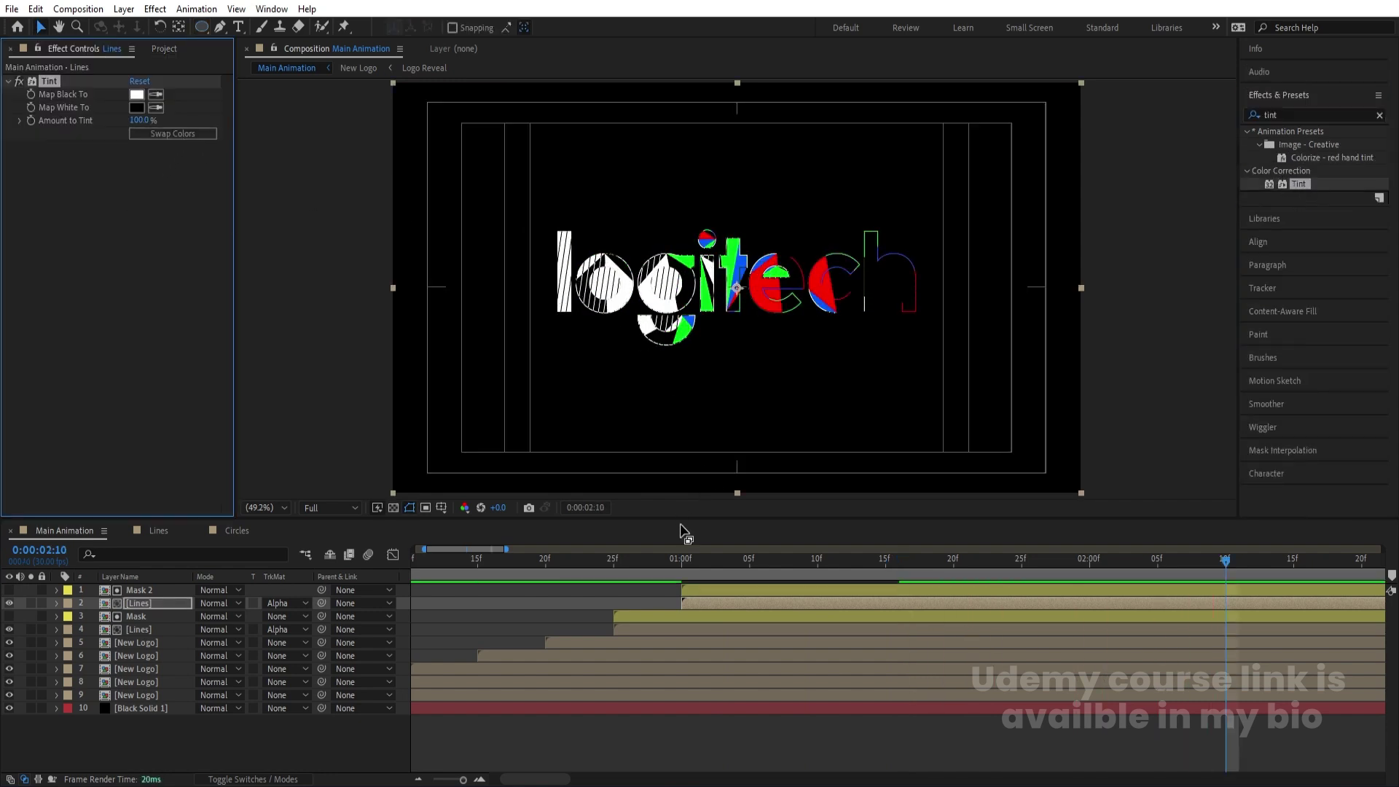
# Duplicate both Mask and Lines pairs, place the copies on top, and start them at 0:00:01:05 and 0:00:01:10.
pyautogui.moveTo(708, 571); pyautogui.dragTo(749, 576)
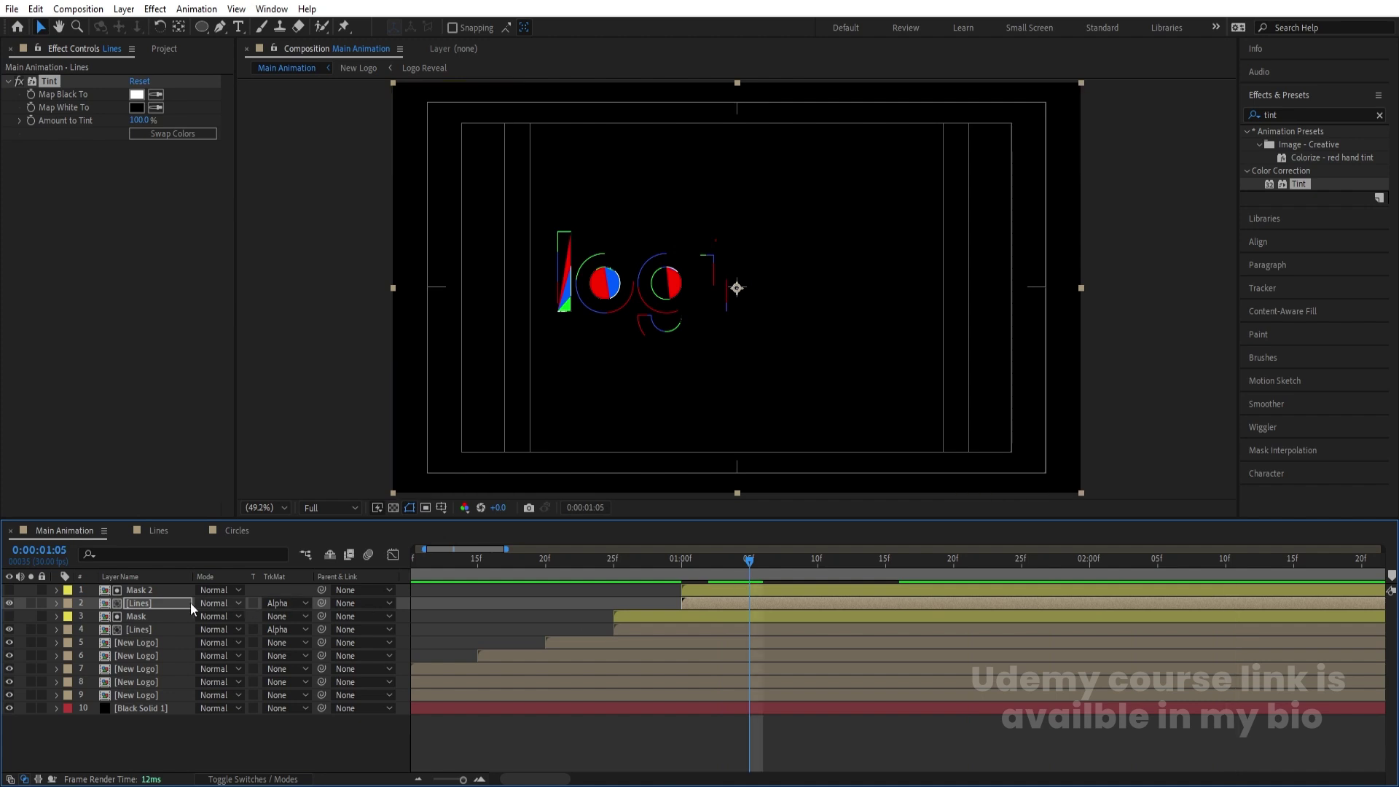
pyautogui.click(138, 631)
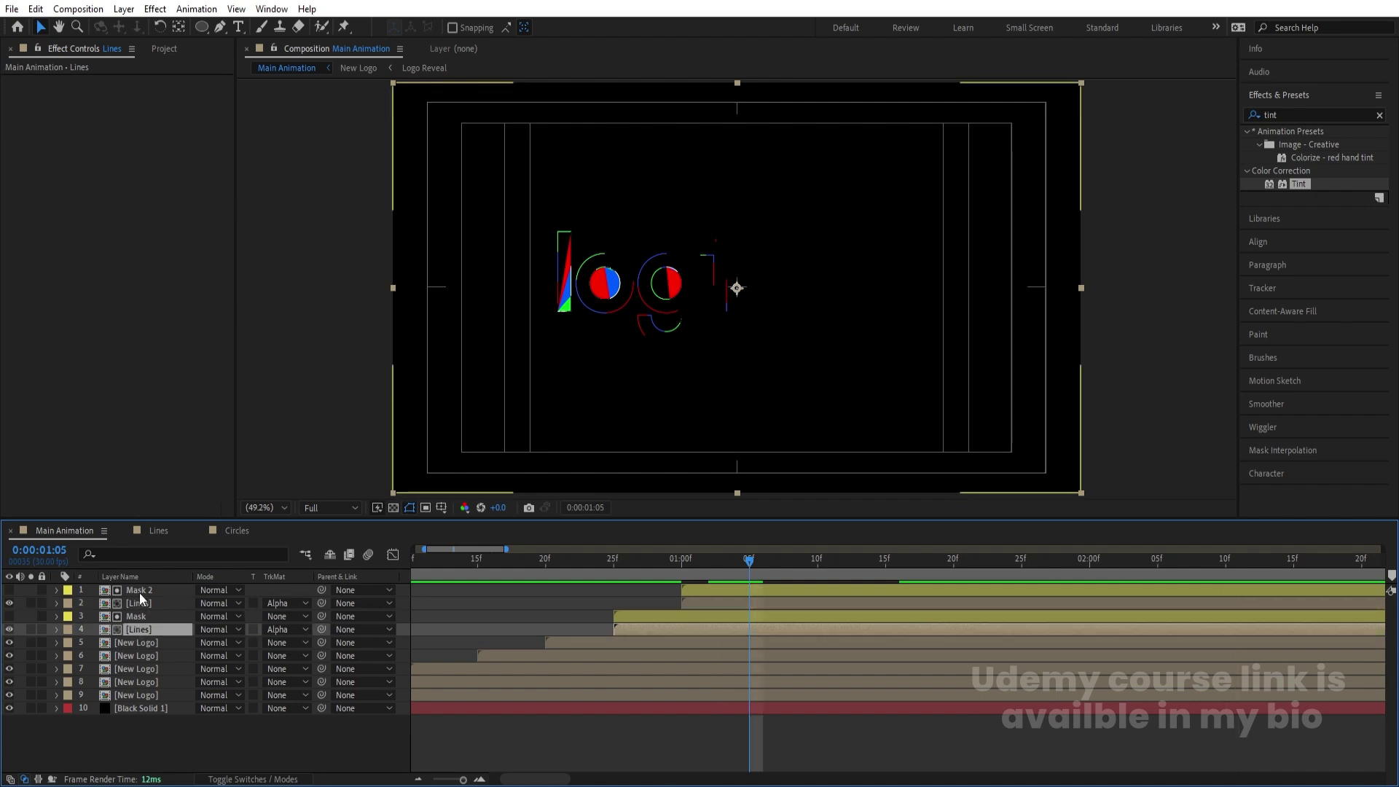
pyautogui.keyDown('shift'); pyautogui.click(140, 592); pyautogui.keyUp('shift')
pyautogui.hotkey('ctrl', 'd')
pyautogui.moveTo(143, 636); pyautogui.dragTo(142, 614)
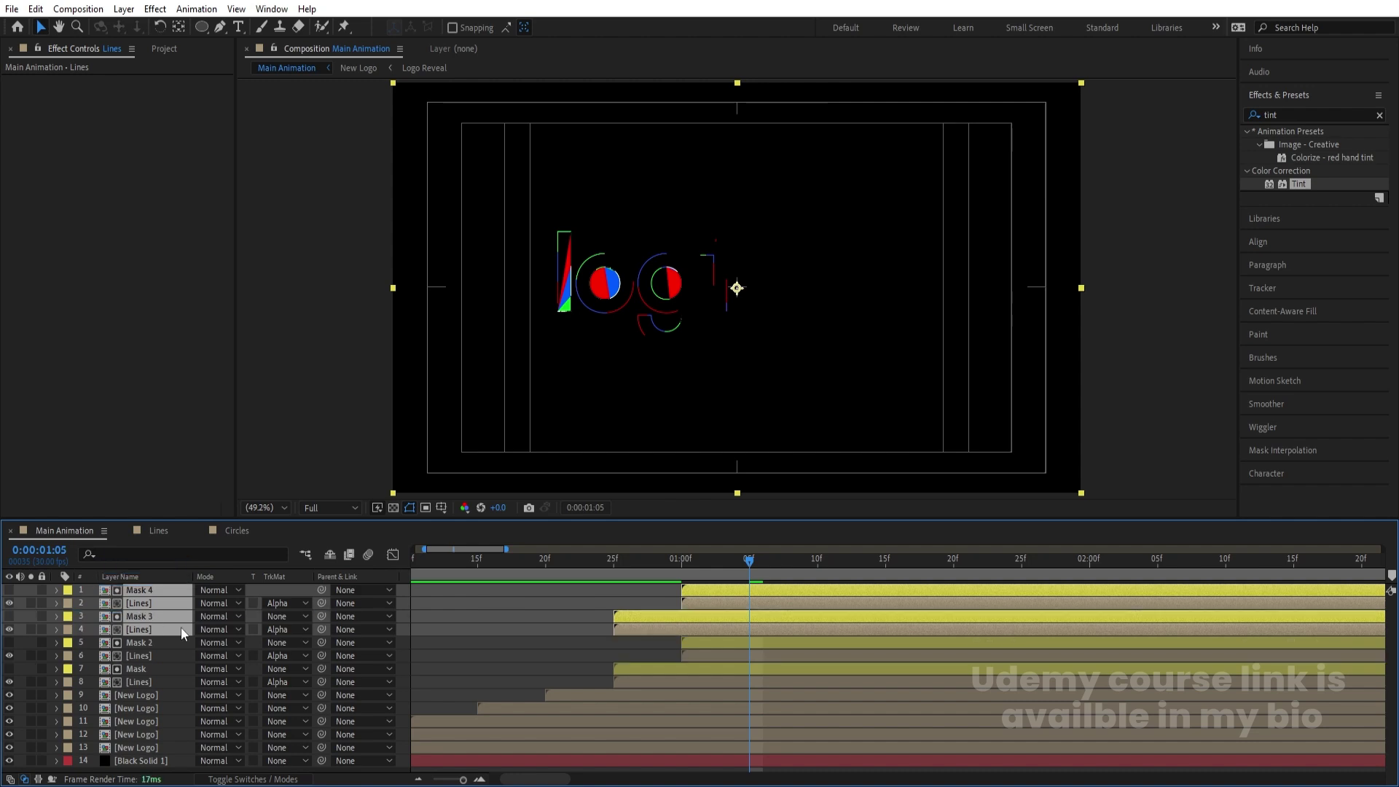
pyautogui.moveTo(635, 614); pyautogui.dragTo(763, 605)
pyautogui.click(759, 592)
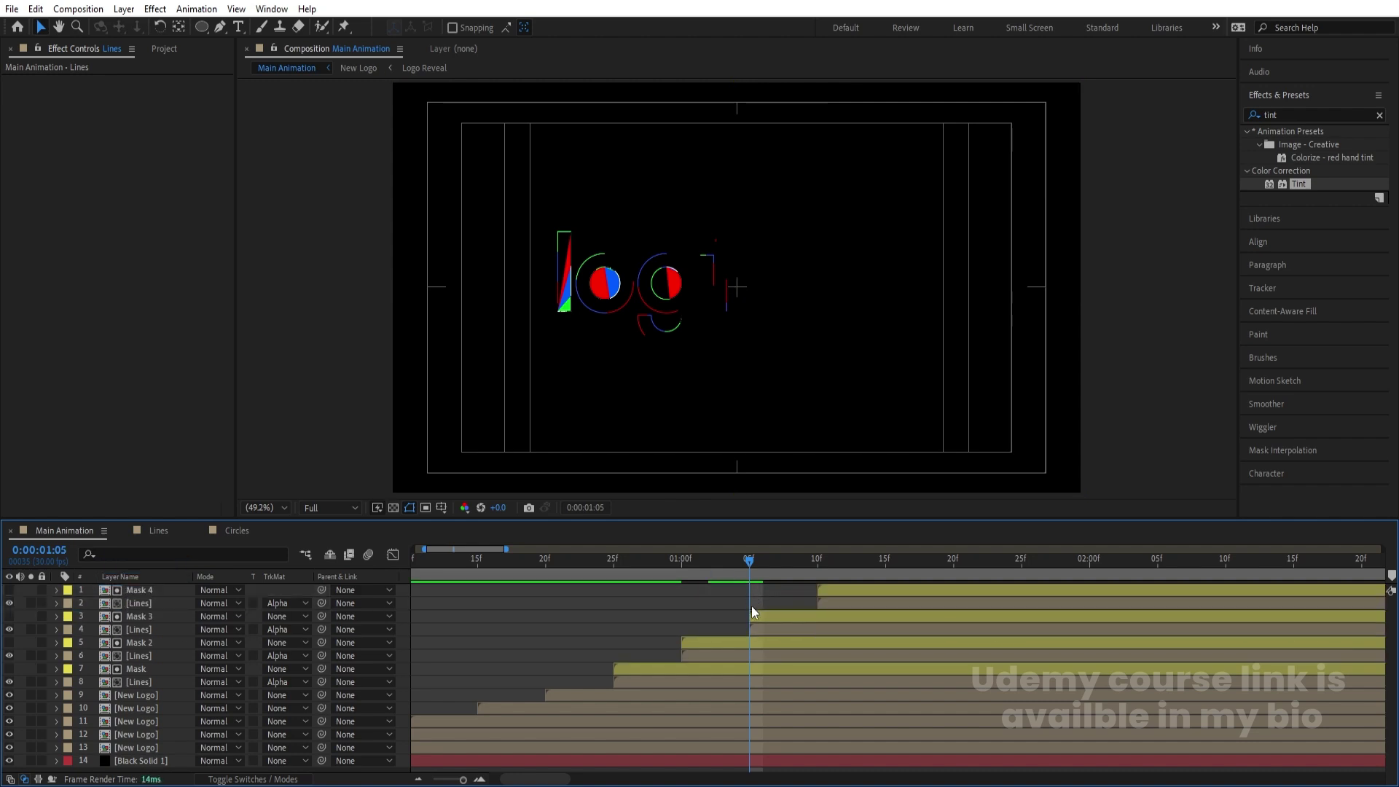
# Replace the source of the two newest Lines layers with the Circles composition and preview the dotted reveal.
pyautogui.click(758, 631)
pyautogui.keyDown('ctrl'); pyautogui.click(834, 603); pyautogui.keyUp('ctrl')
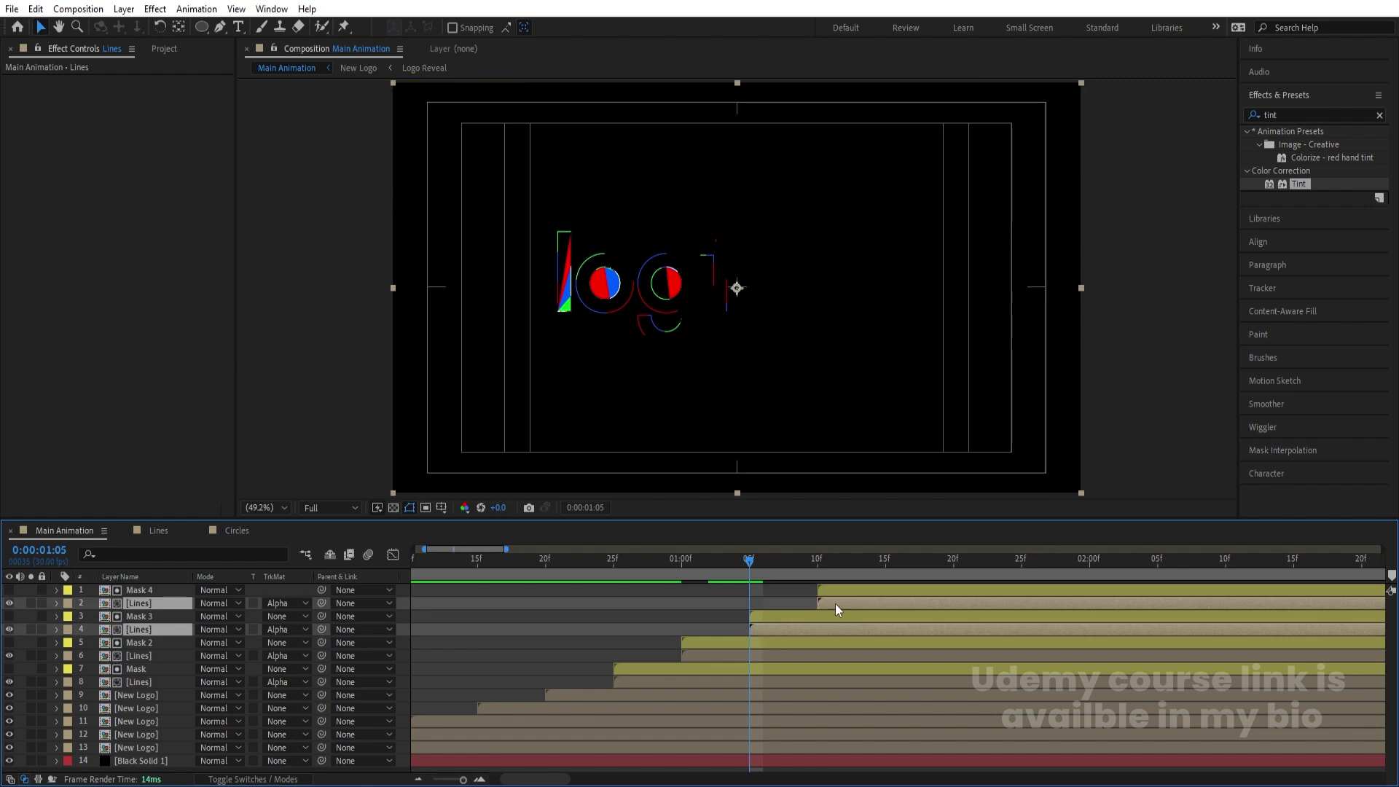
pyautogui.hotkey('ctrl', '0')
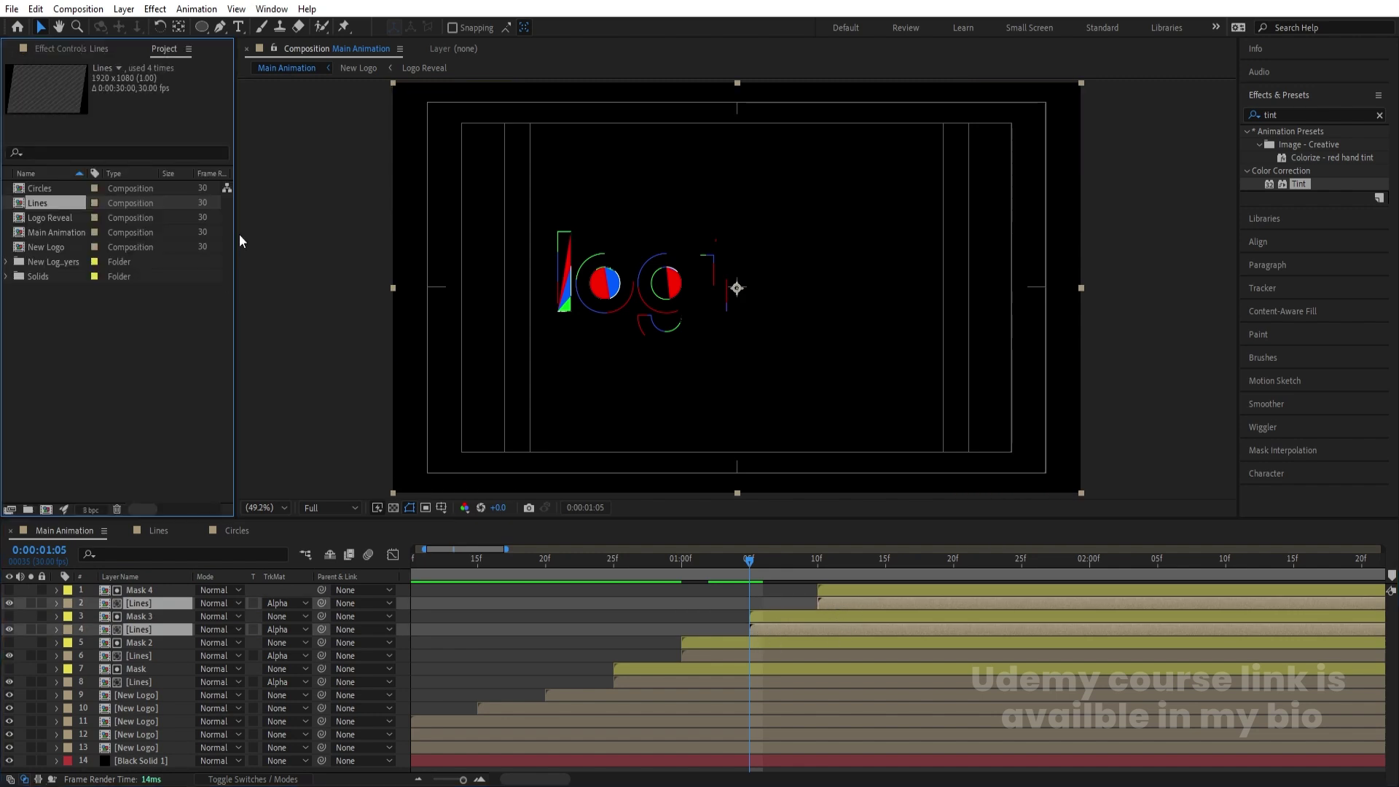
pyautogui.click(44, 189)
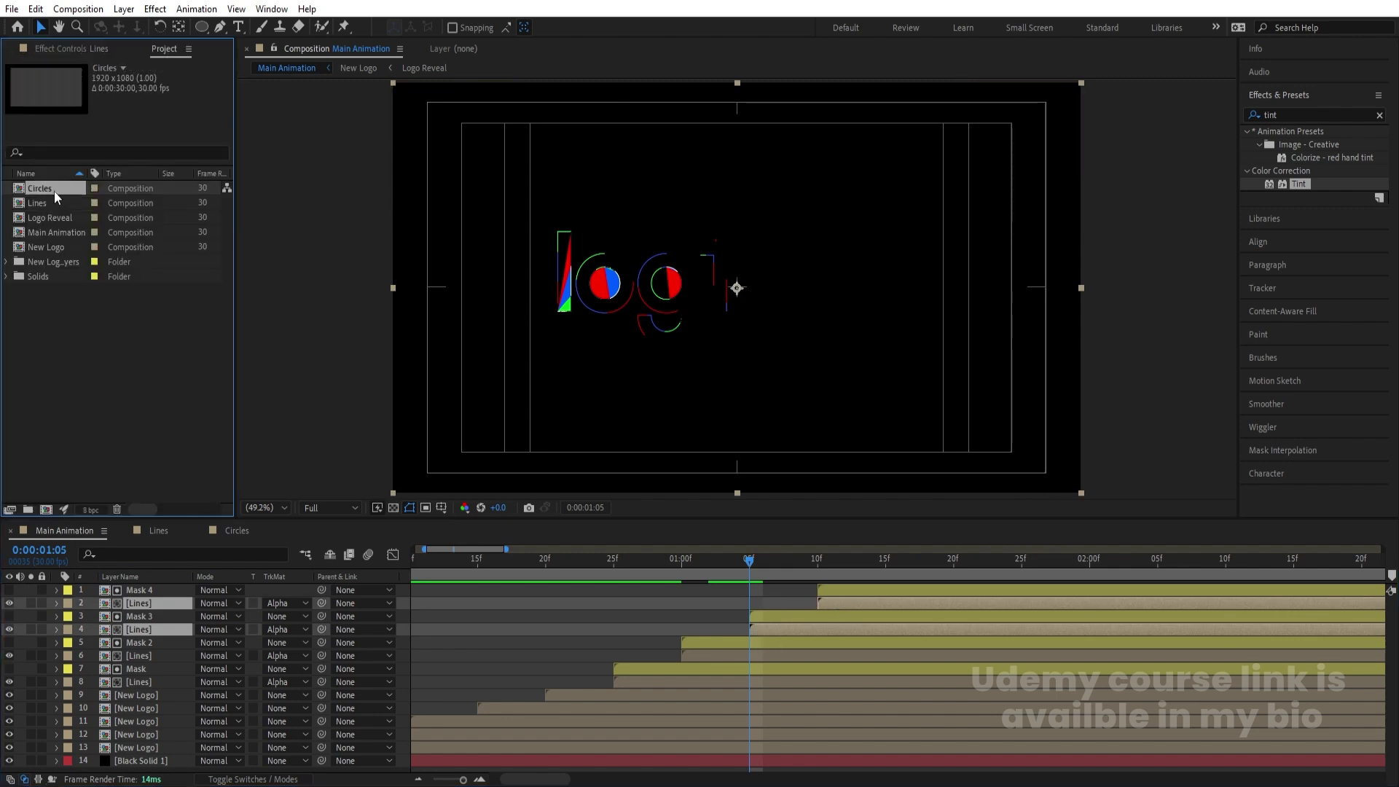
pyautogui.moveTo(54, 190); pyautogui.dragTo(118, 405)
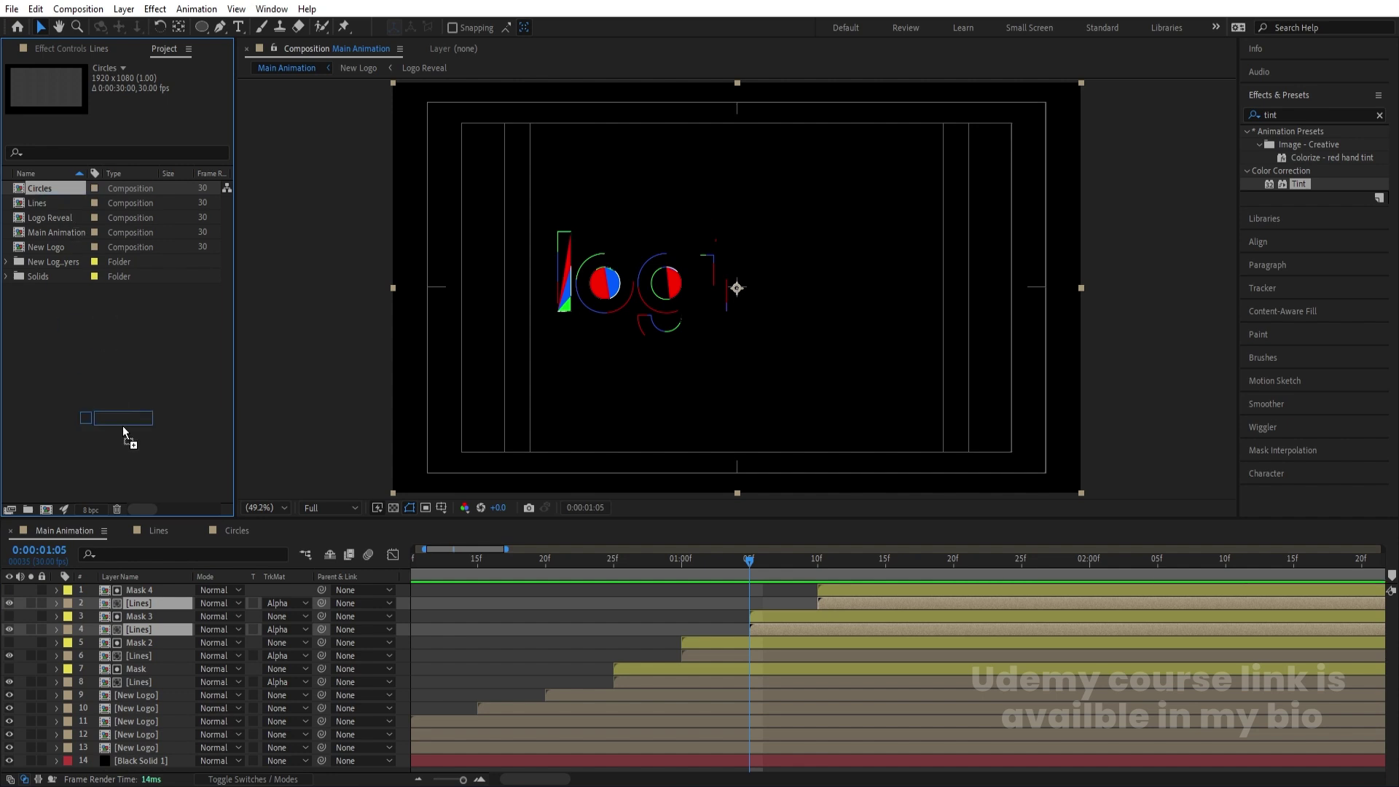
pyautogui.moveTo(163, 603); pyautogui.dragTo(164, 604)
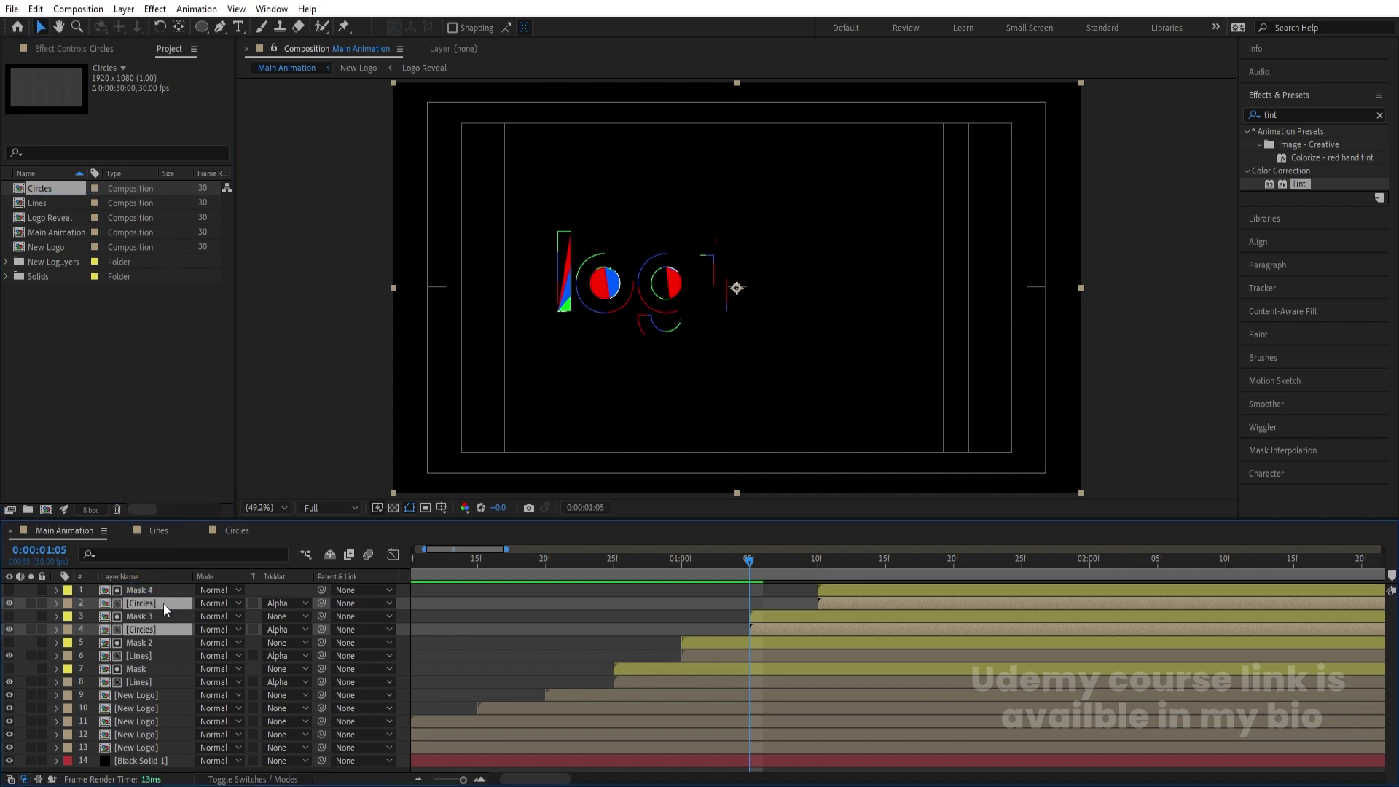
pyautogui.press('space')
pyautogui.click(568, 615)
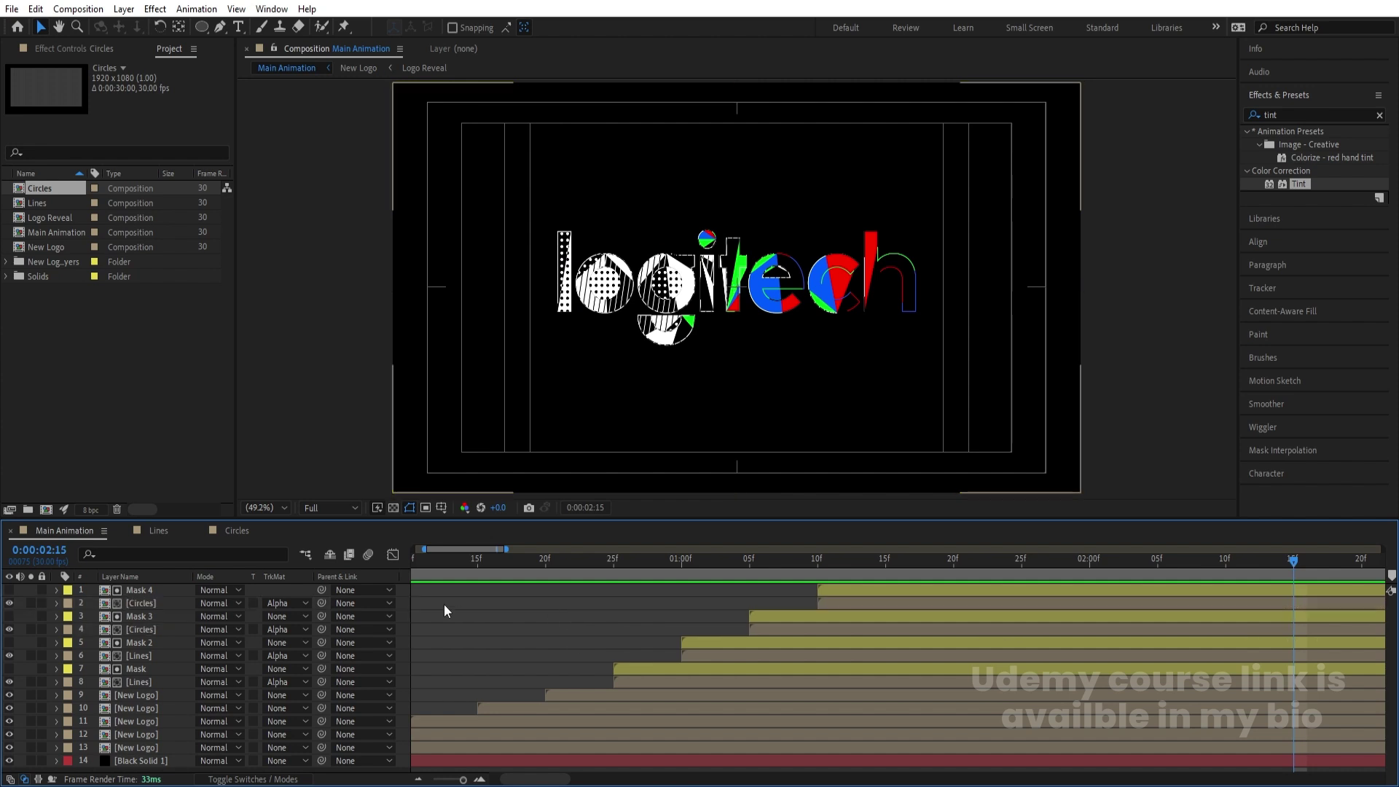
# Duplicate the Mask 4 layer, make the copy visible, and rename it Final Logo.
pyautogui.click(158, 589)
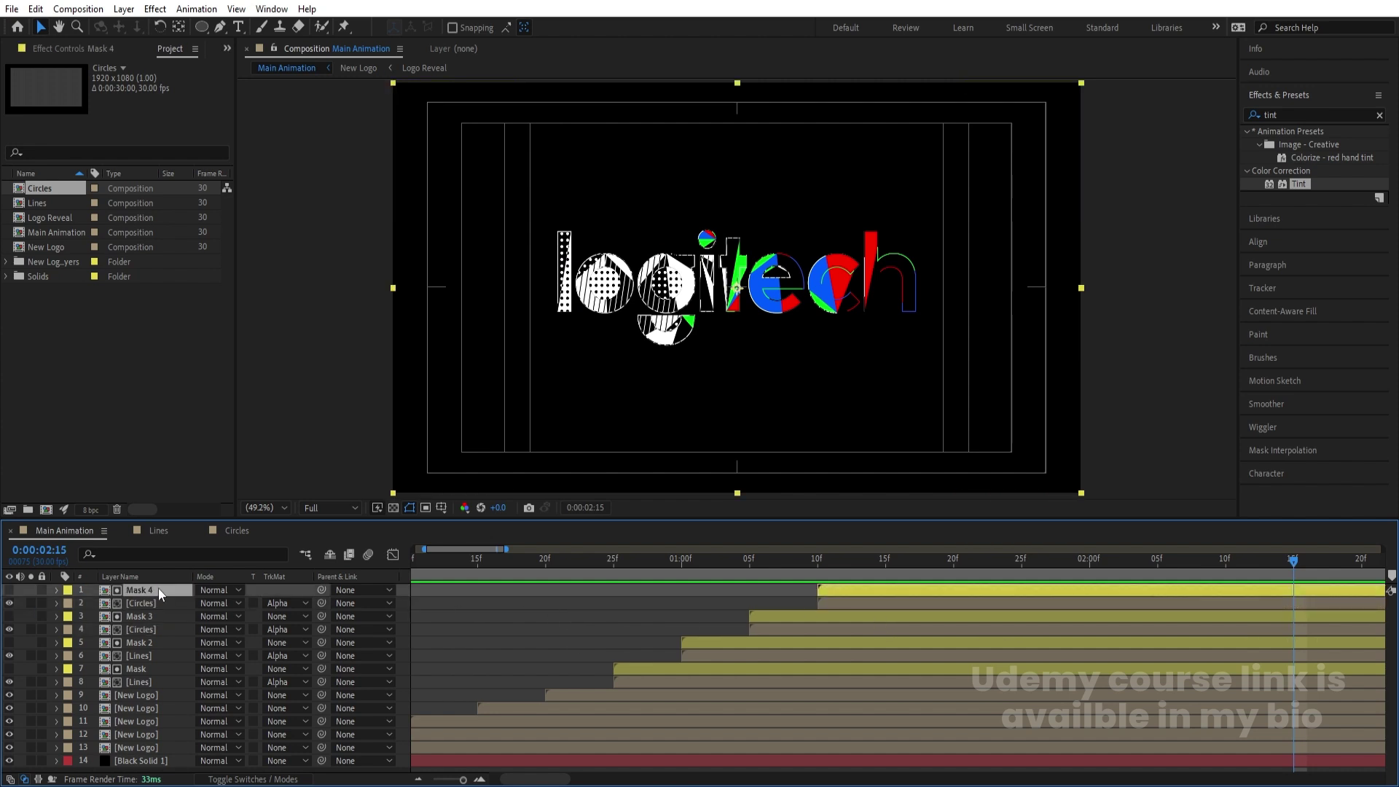
pyautogui.hotkey('ctrl', 'd')
pyautogui.click(9, 590)
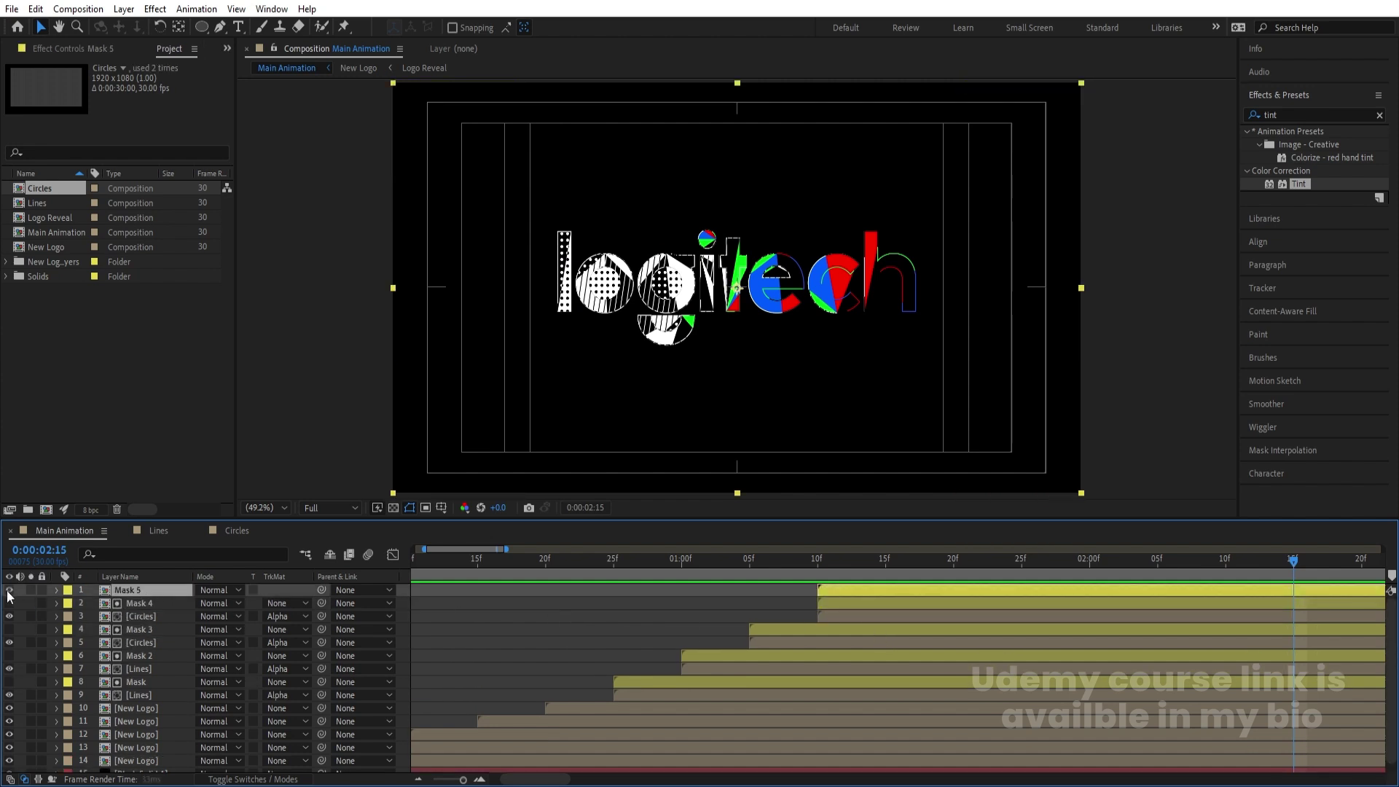
pyautogui.write('Final Logo')
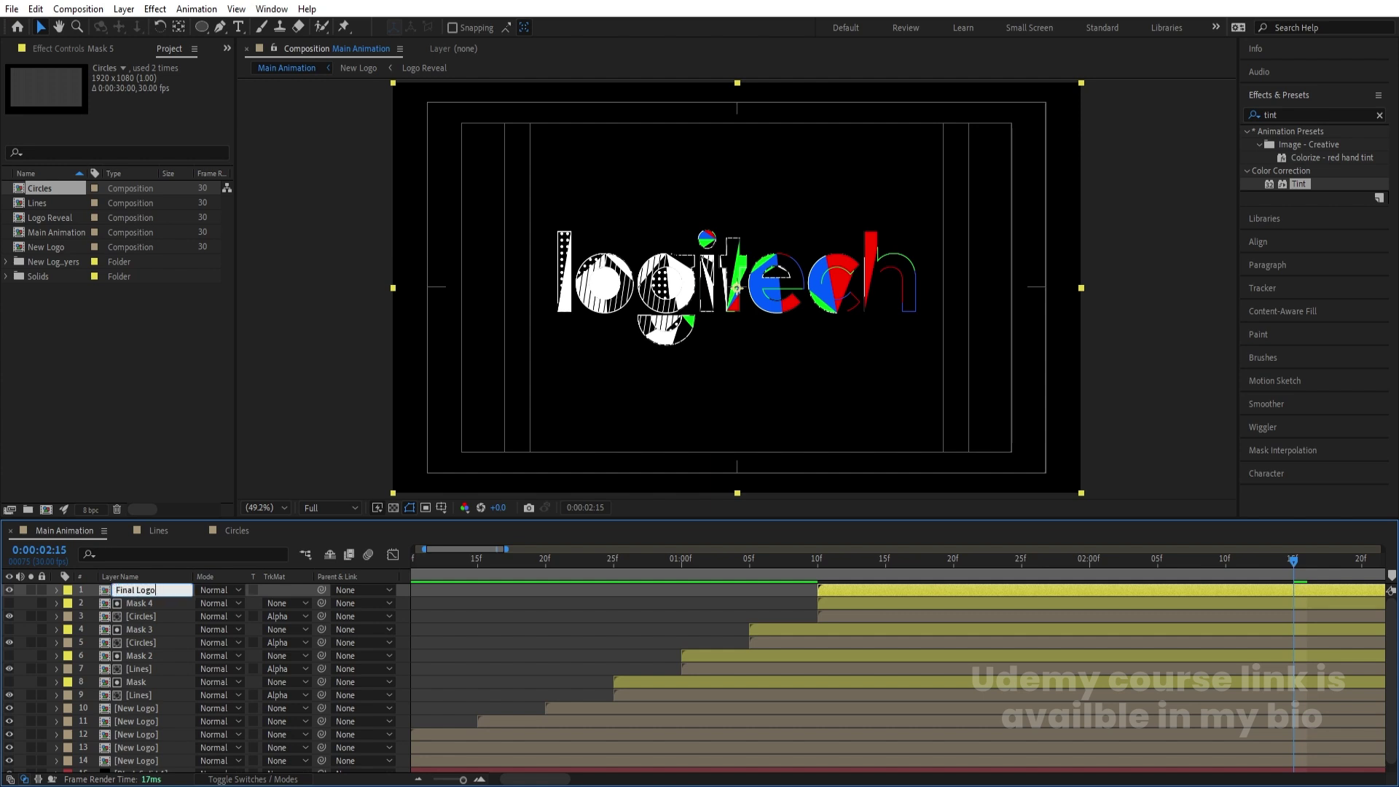
pyautogui.press('Return')
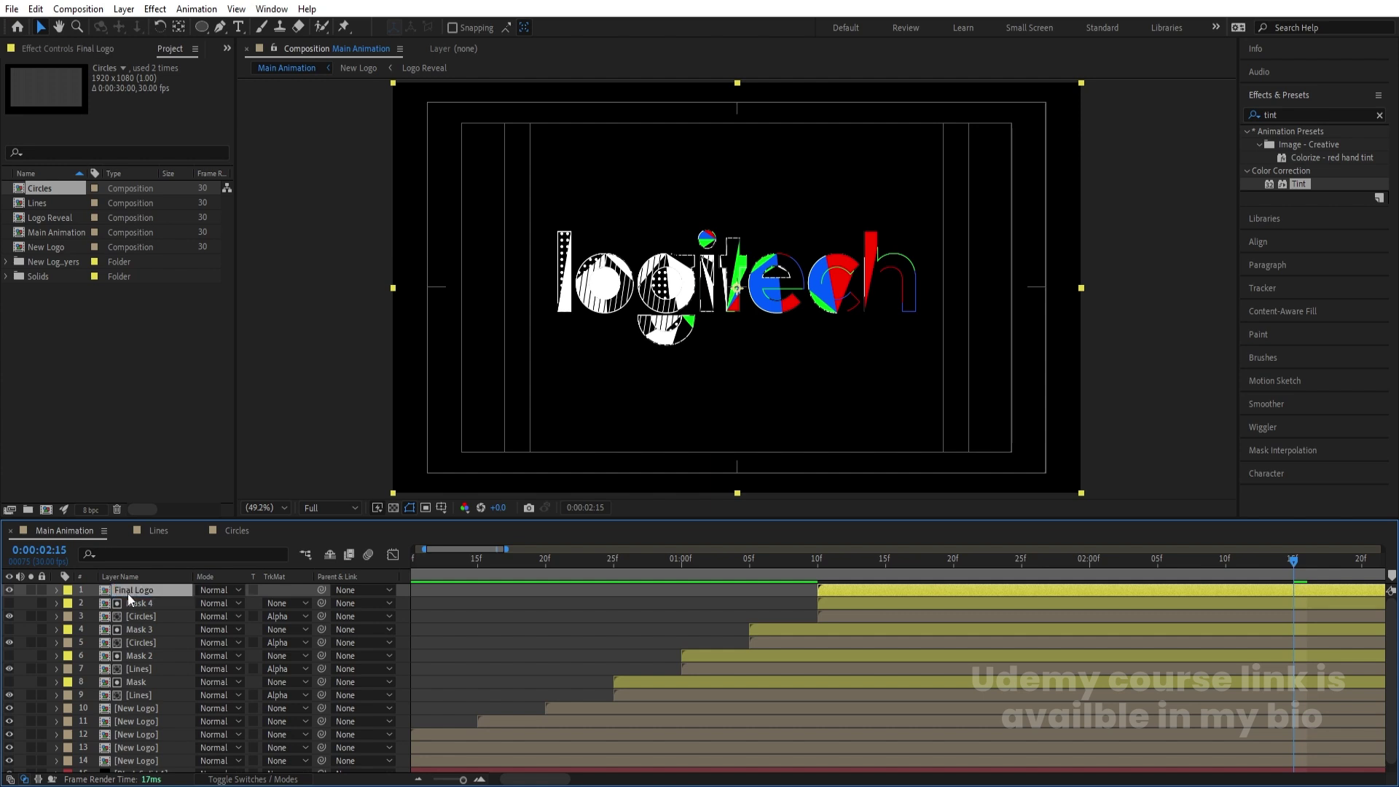
# Start the Final Logo layer at 0:00:01:15 and preview the whole animation from the beginning.
pyautogui.click(884, 569)
pyautogui.press('-')
pyautogui.press('-')
pyautogui.press('-')
pyautogui.press('Home')
pyautogui.press('space')
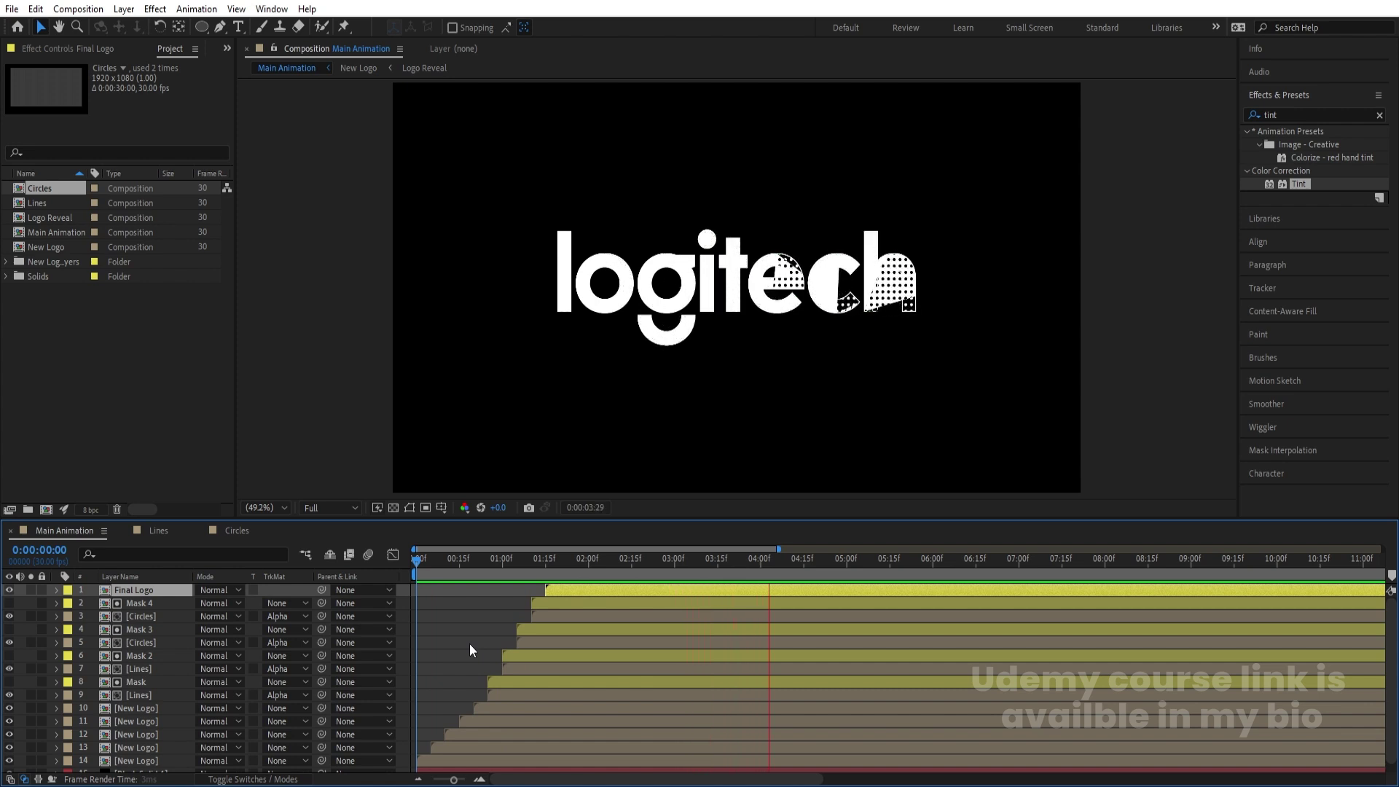
pyautogui.press('space')
pyautogui.click(469, 635)
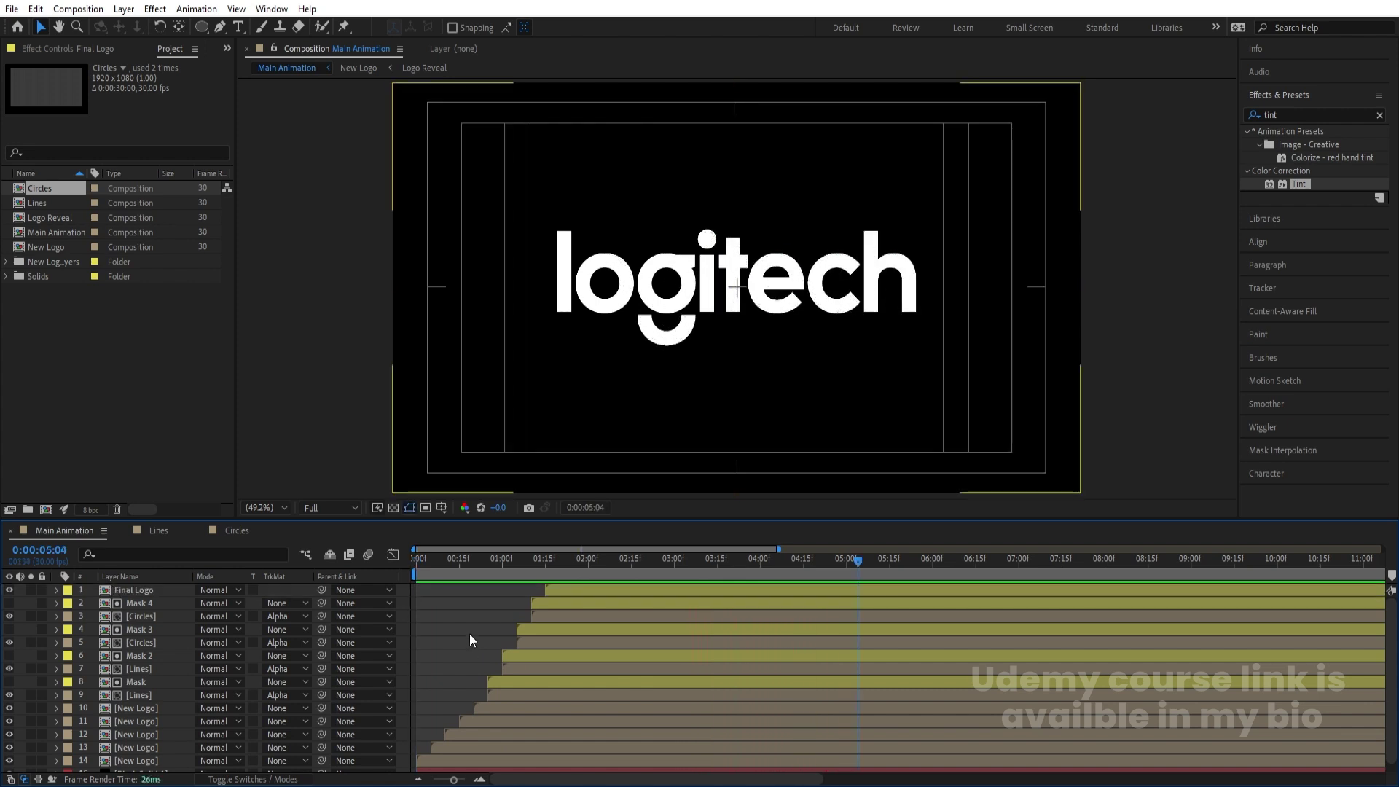
# Pre-compose all layers except the black solid into a composition named Logo.
pyautogui.scroll(-1, 159, 684)
pyautogui.click(136, 749)
pyautogui.scroll(1, 143, 719)
pyautogui.keyDown('shift'); pyautogui.click(138, 592); pyautogui.keyUp('shift')
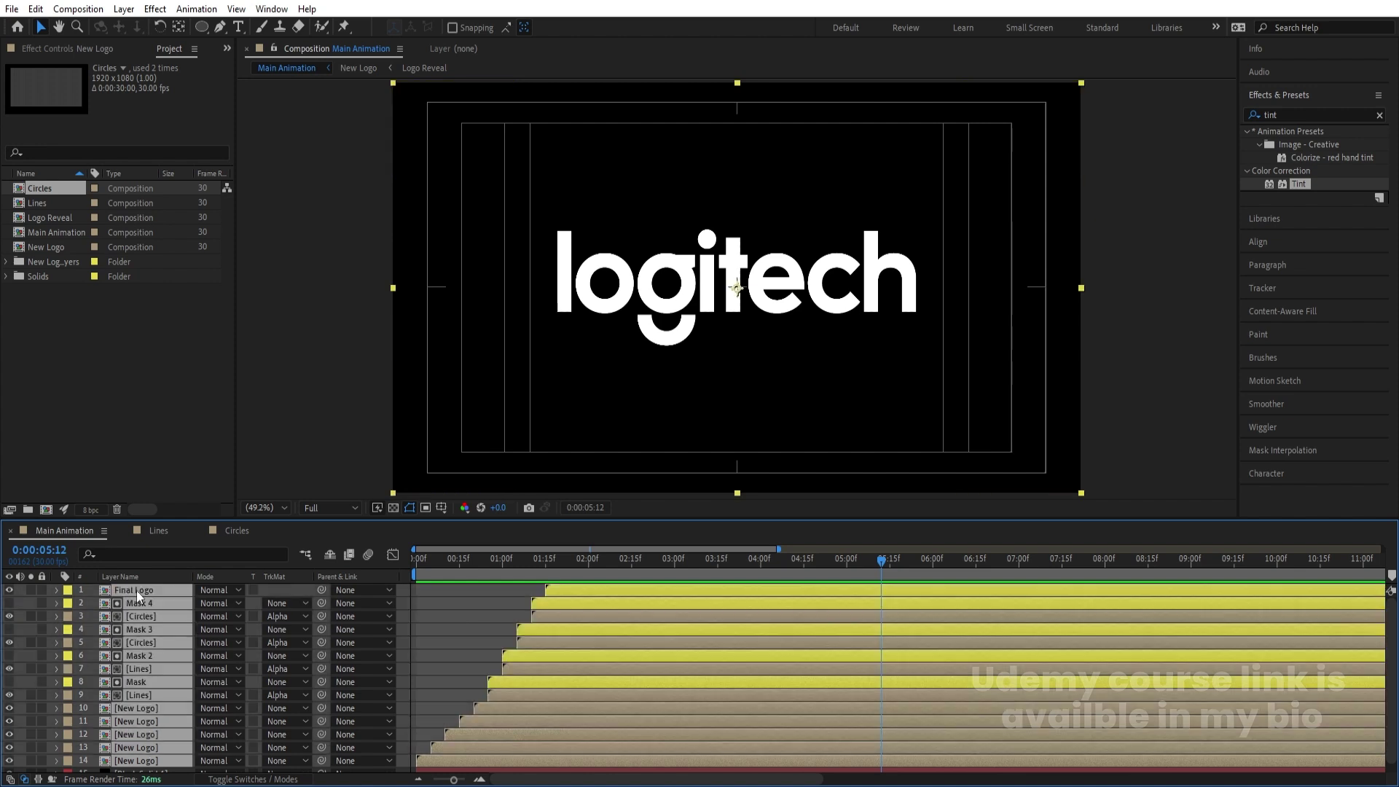
pyautogui.hotkey('ctrl', 'shift', 'c')
pyautogui.write('Logo')
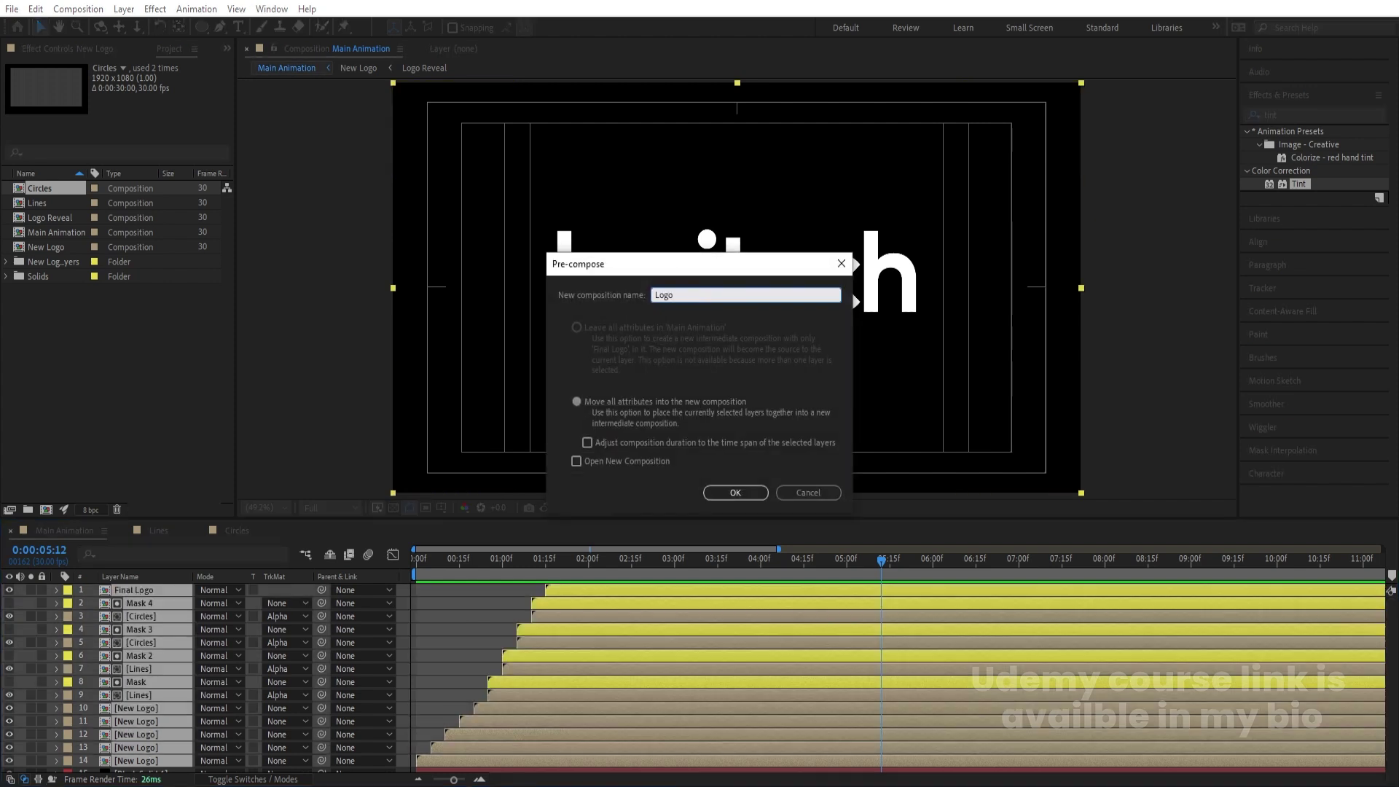
pyautogui.press('Return')
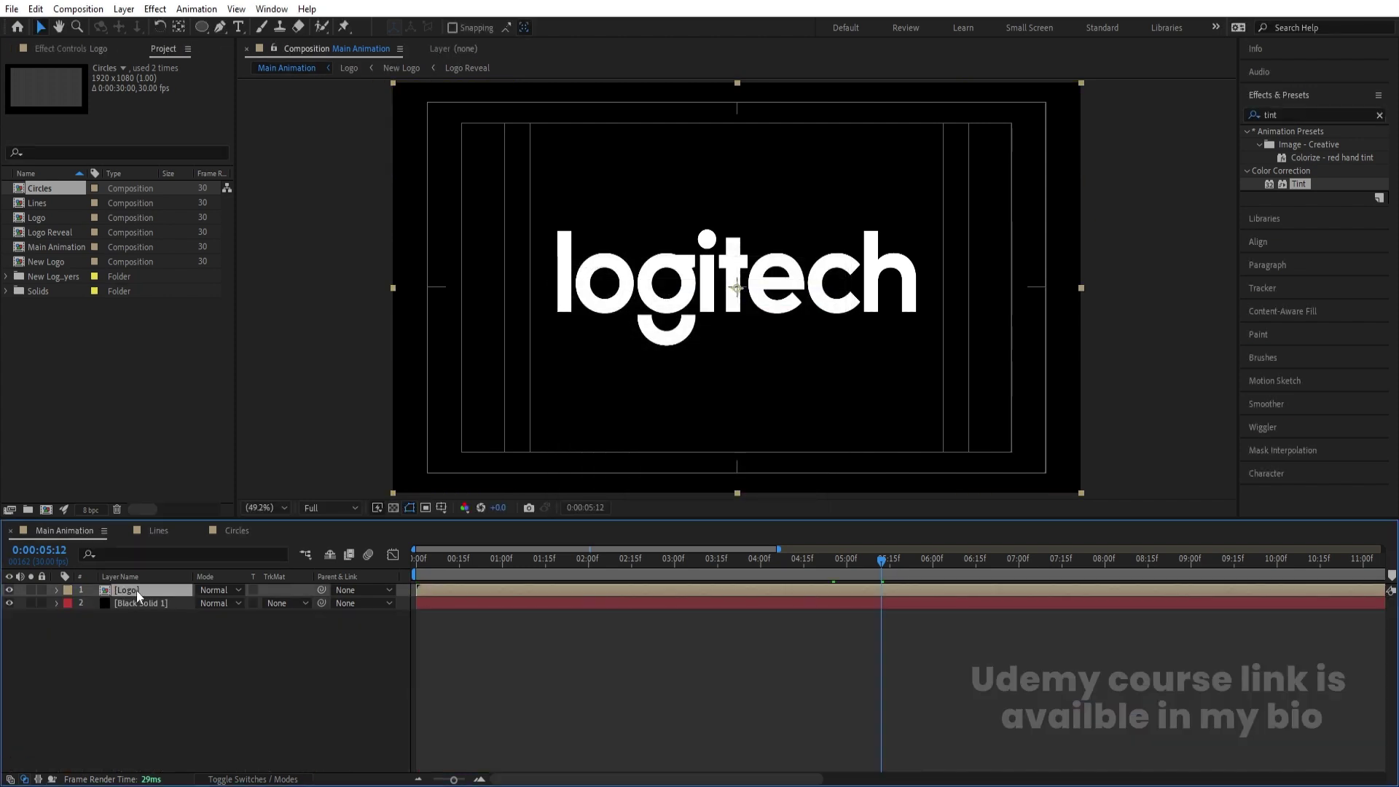
# Duplicate the Logo layer and flip the copy upside down with an unlinked vertical scale of -100%.
pyautogui.hotkey('ctrl', 'd')
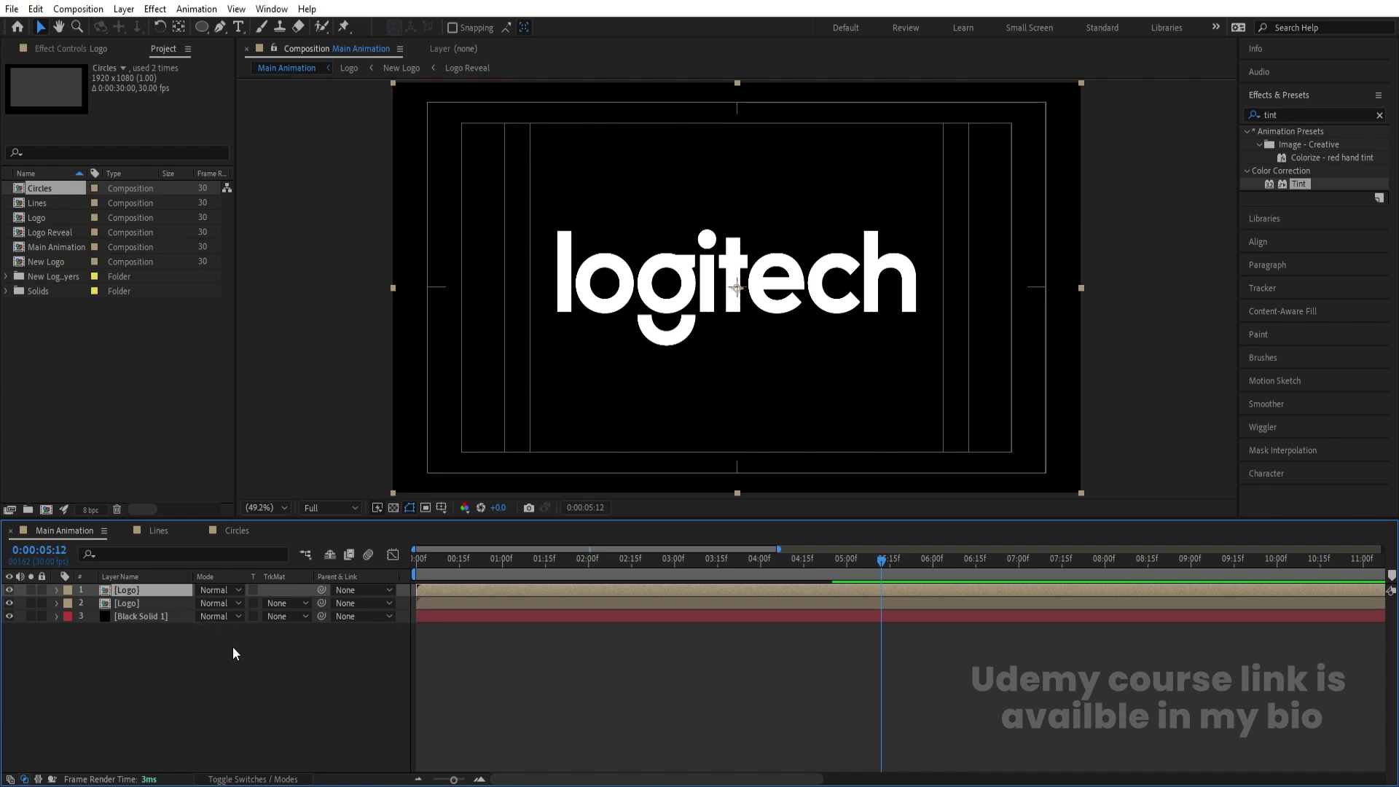
pyautogui.press('s')
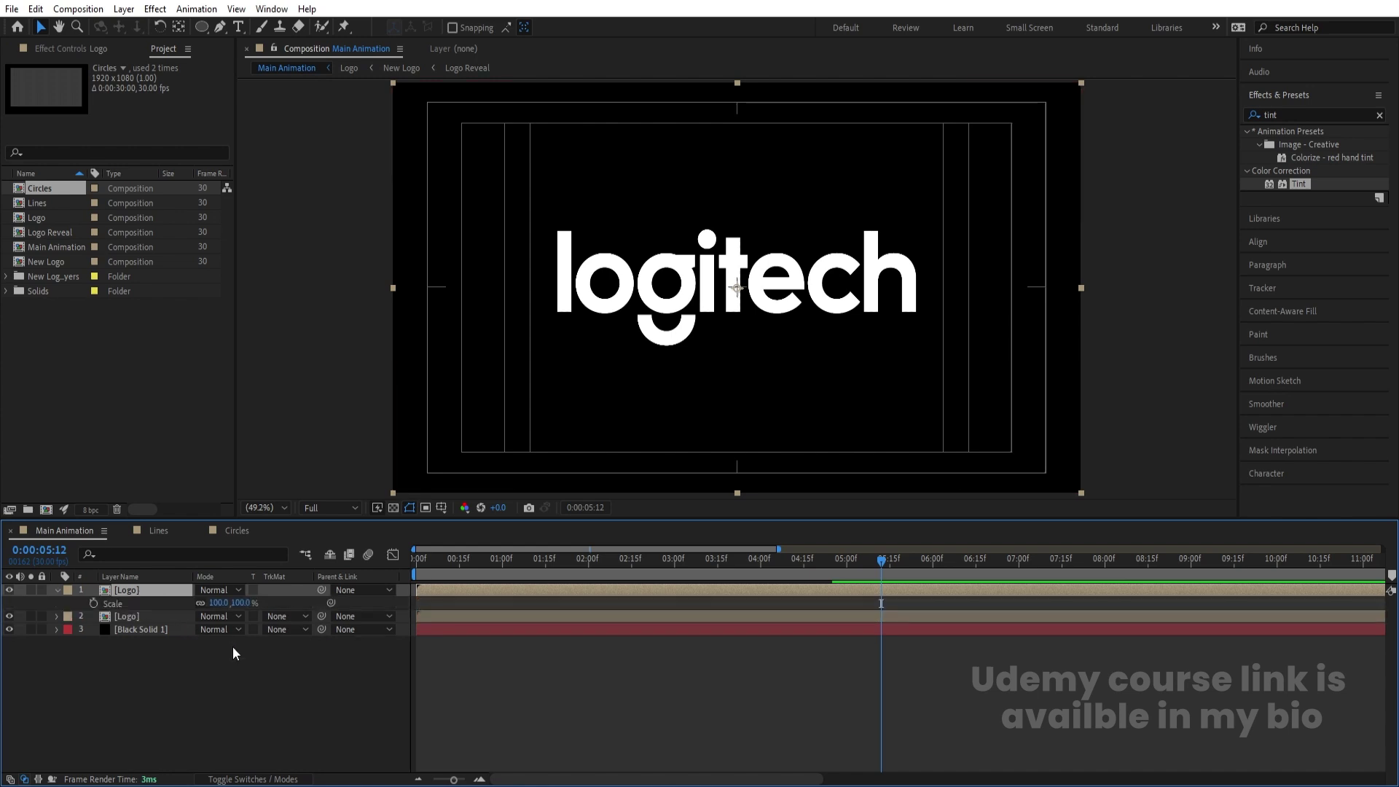
pyautogui.click(200, 604)
pyautogui.click(240, 602)
pyautogui.press('Return')
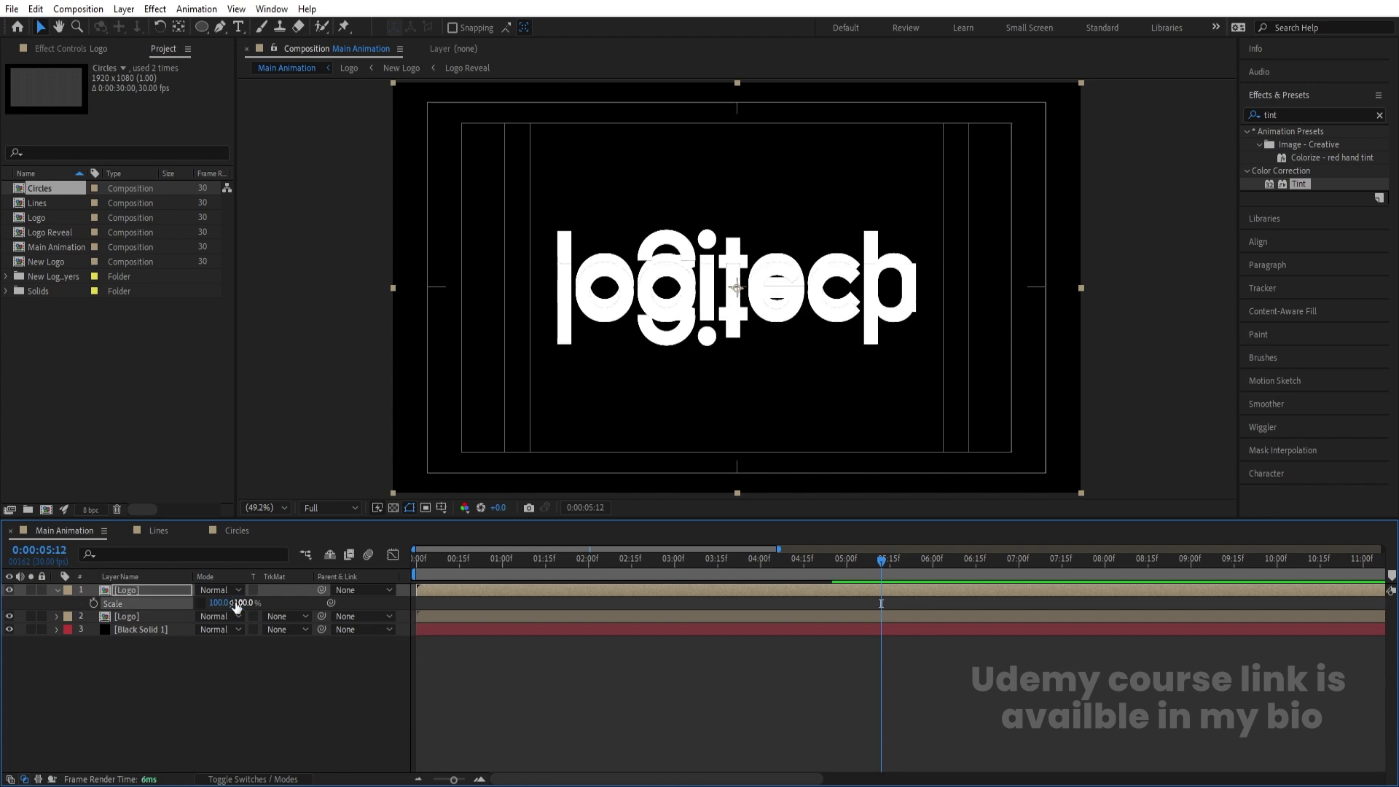
# Move the flipped Logo copy below the original by setting its position to 960, 846.
pyautogui.press('p')
pyautogui.moveTo(229, 601); pyautogui.dragTo(428, 623)
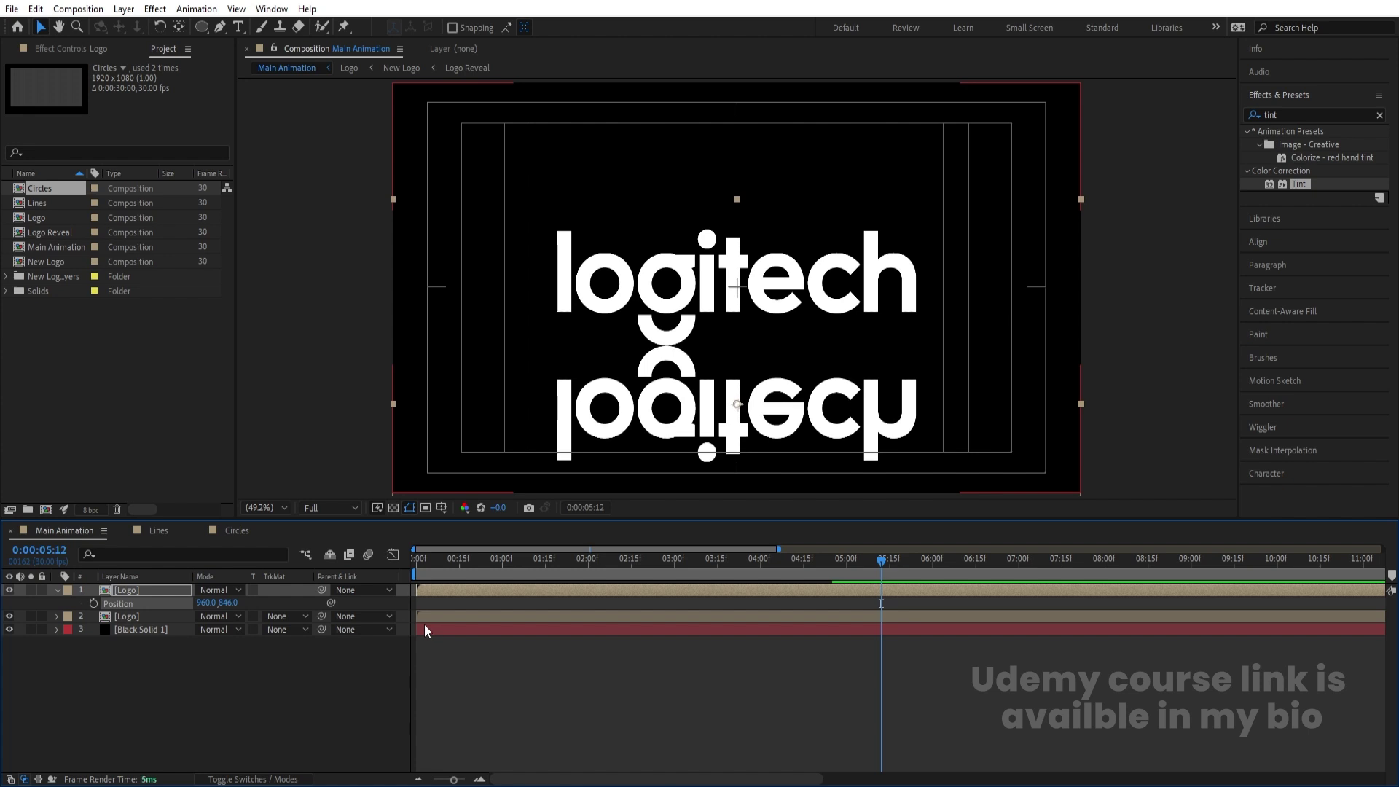
pyautogui.click(316, 723)
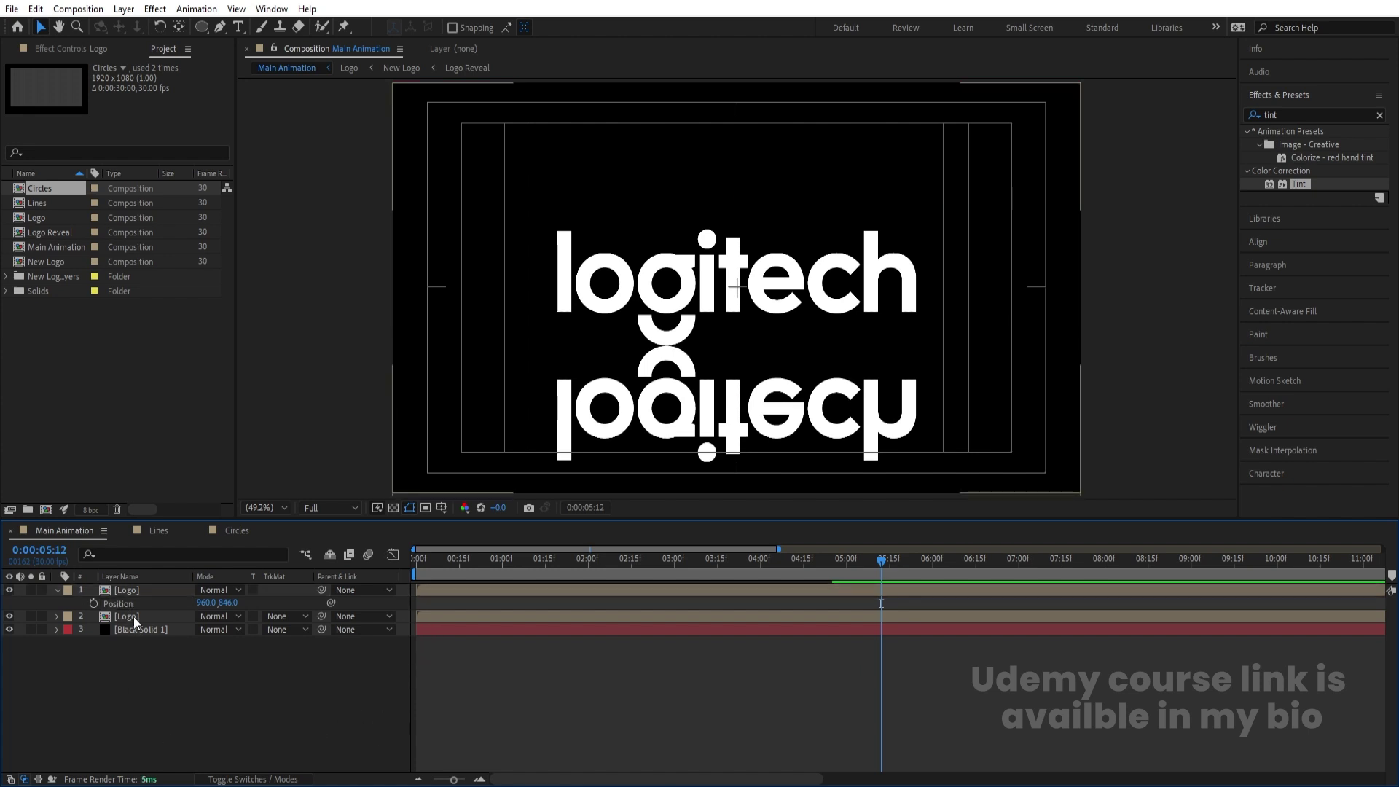
# Make the flipped Logo copy a 3D layer and set its X Rotation to -70°.
pyautogui.click(126, 590)
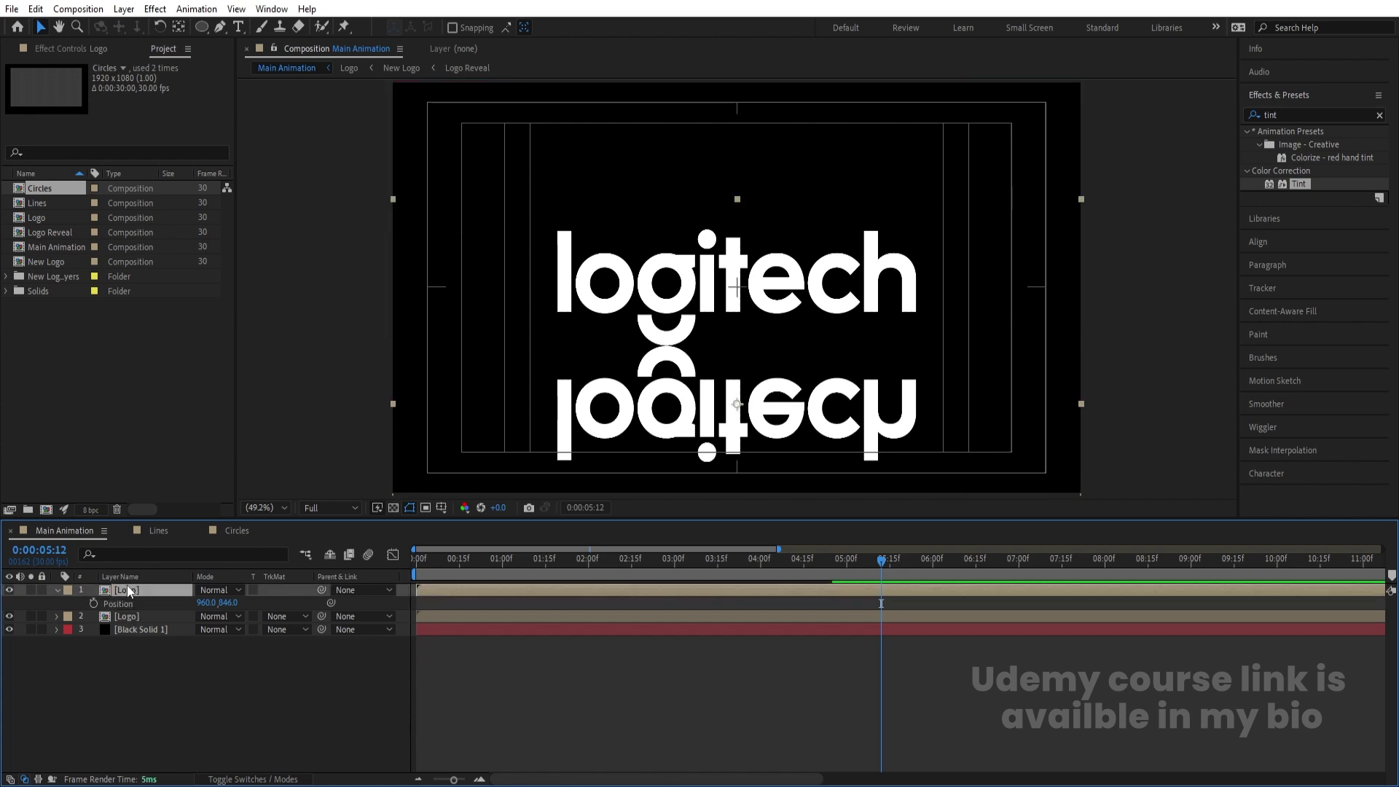
pyautogui.press('F4')
pyautogui.click(277, 590)
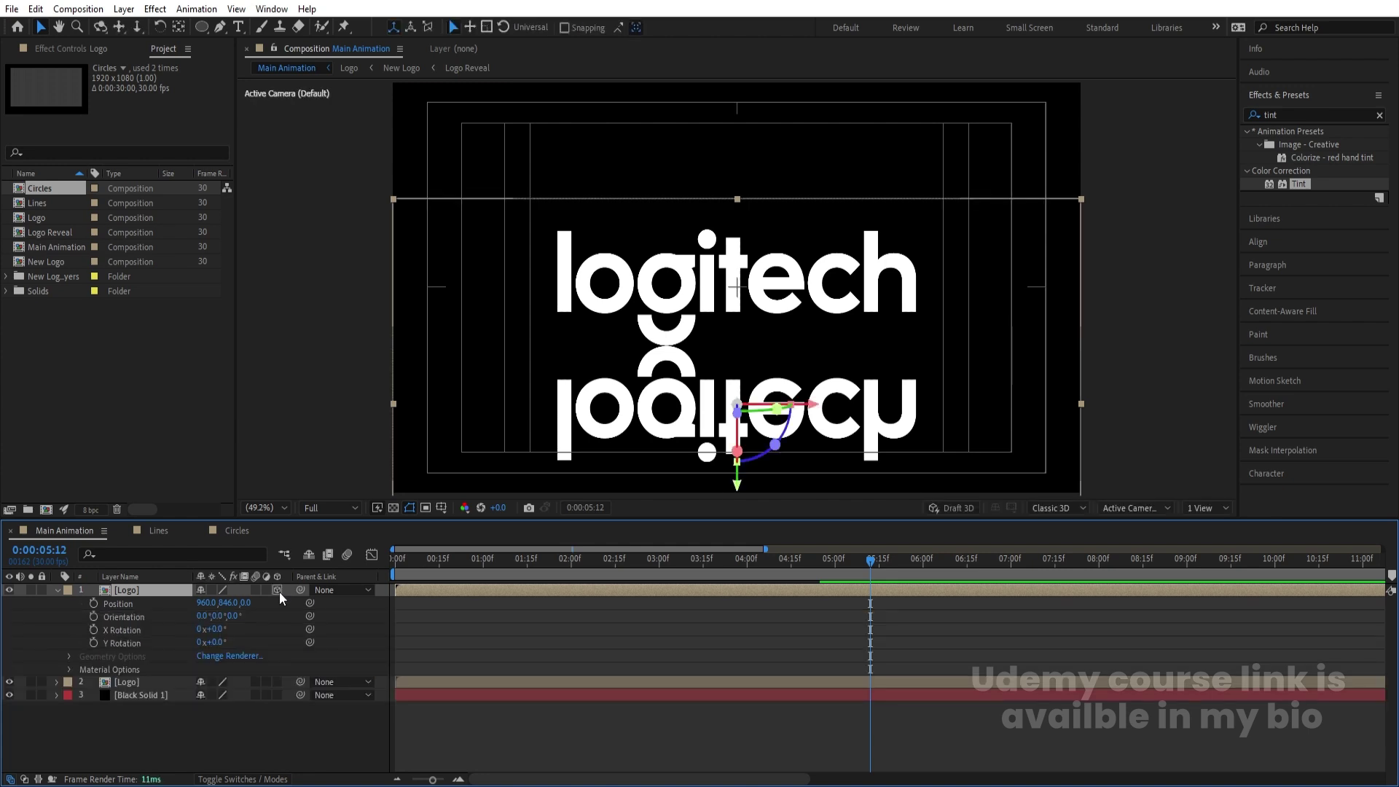
pyautogui.press('r')
pyautogui.moveTo(207, 616)
pyautogui.mouseDown()
pyautogui.moveTo(157, 609)
pyautogui.moveTo(225, 616)
pyautogui.mouseUp()
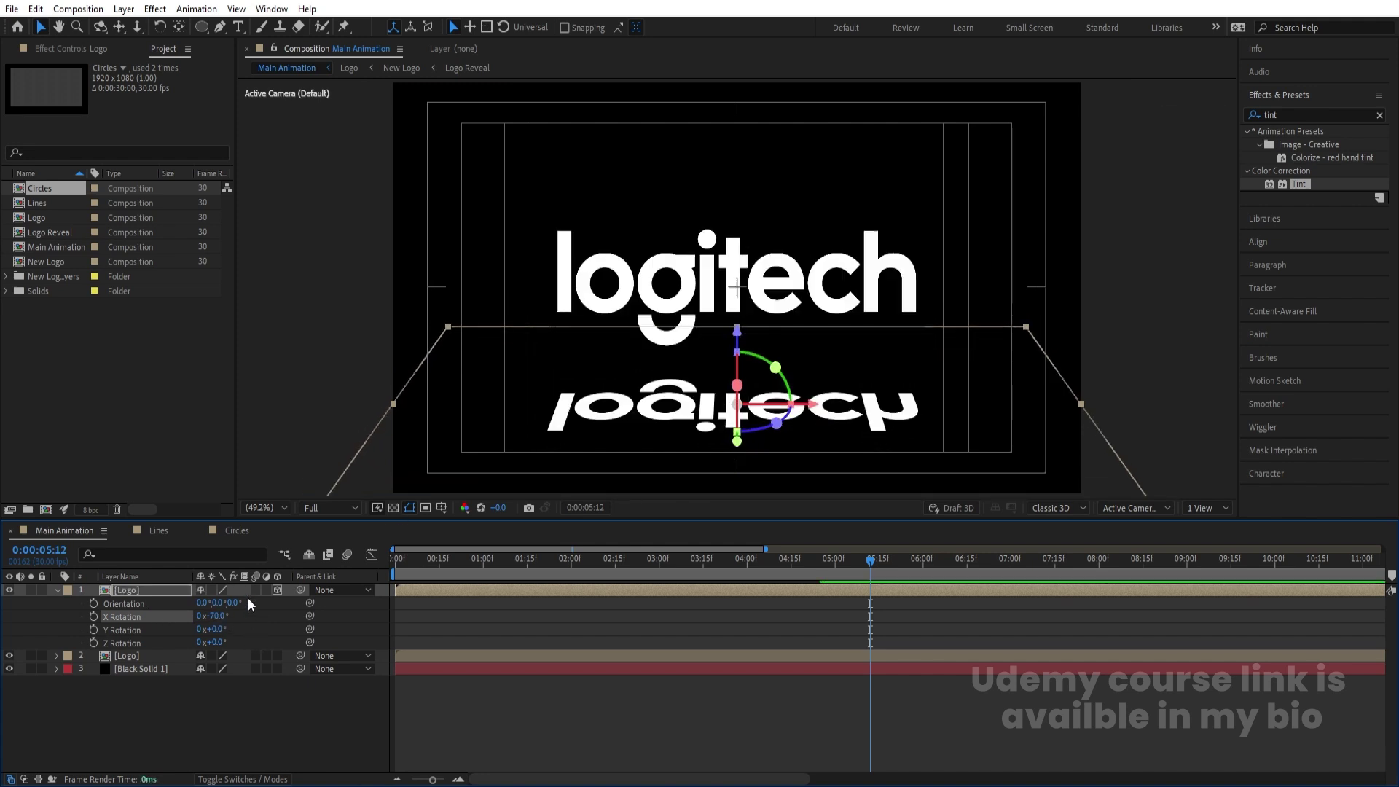
# Raise the reflection to just beneath the original logo, set its opacity to 31%, and preview from the start.
pyautogui.moveTo(737, 333); pyautogui.dragTo(728, 352)
pyautogui.press('t')
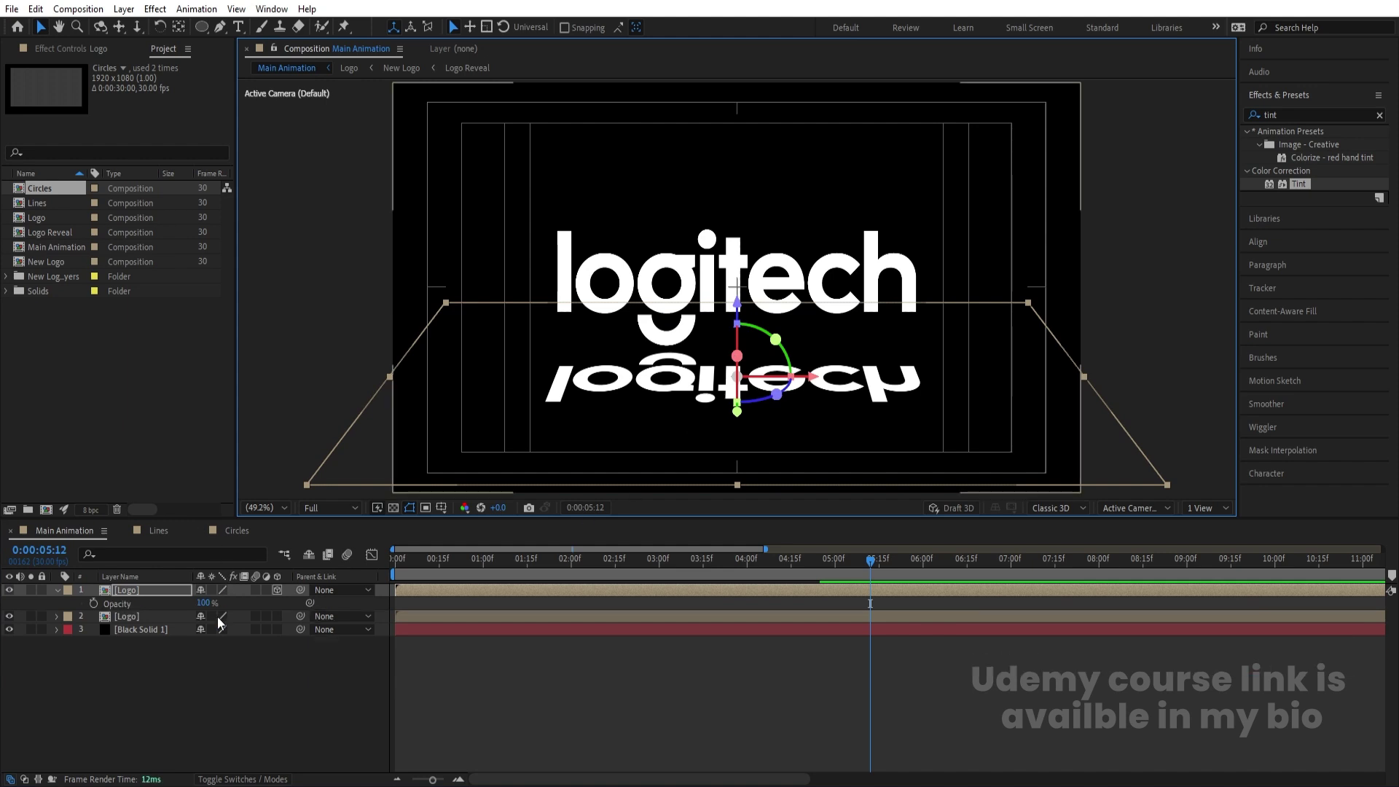
pyautogui.moveTo(201, 604); pyautogui.dragTo(149, 597)
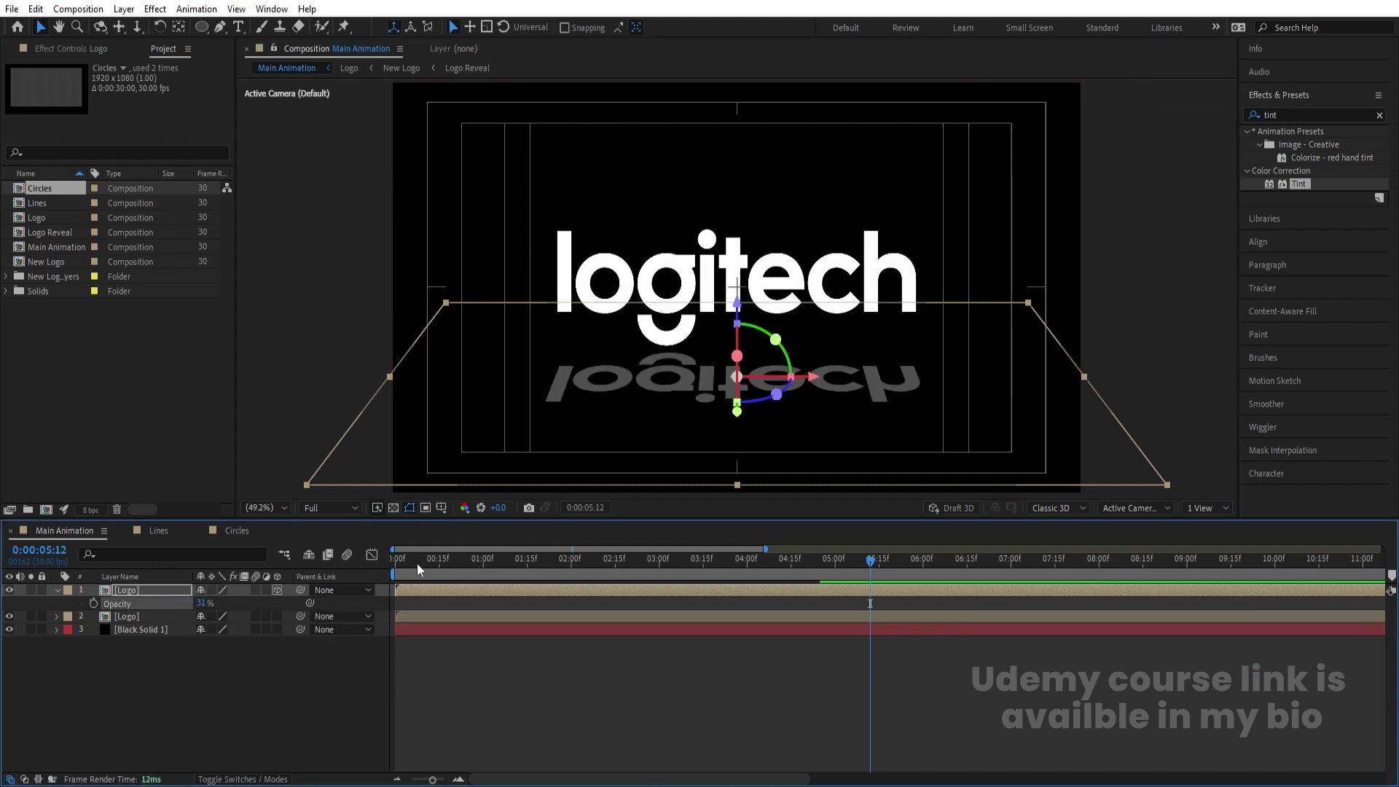
pyautogui.moveTo(417, 563); pyautogui.dragTo(265, 565)
pyautogui.press('space')
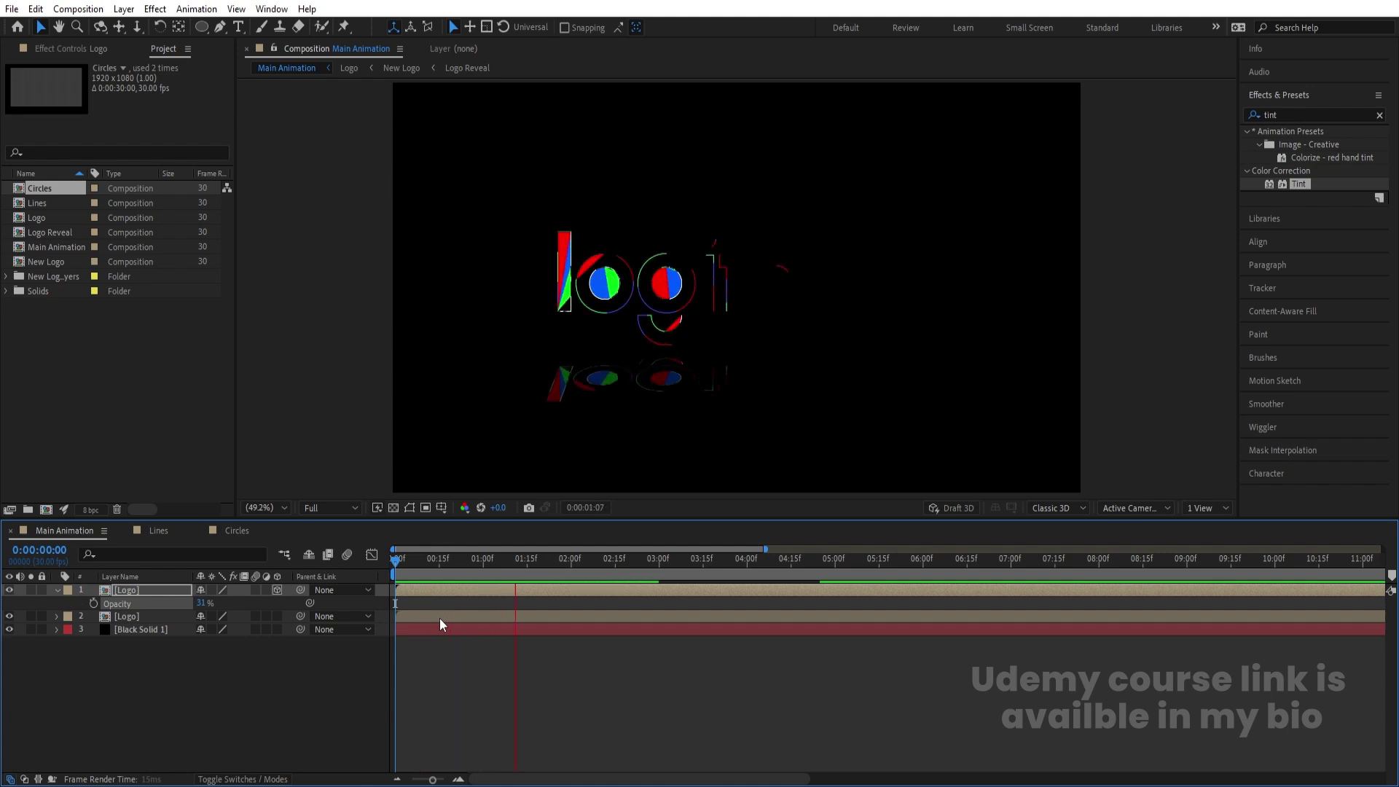
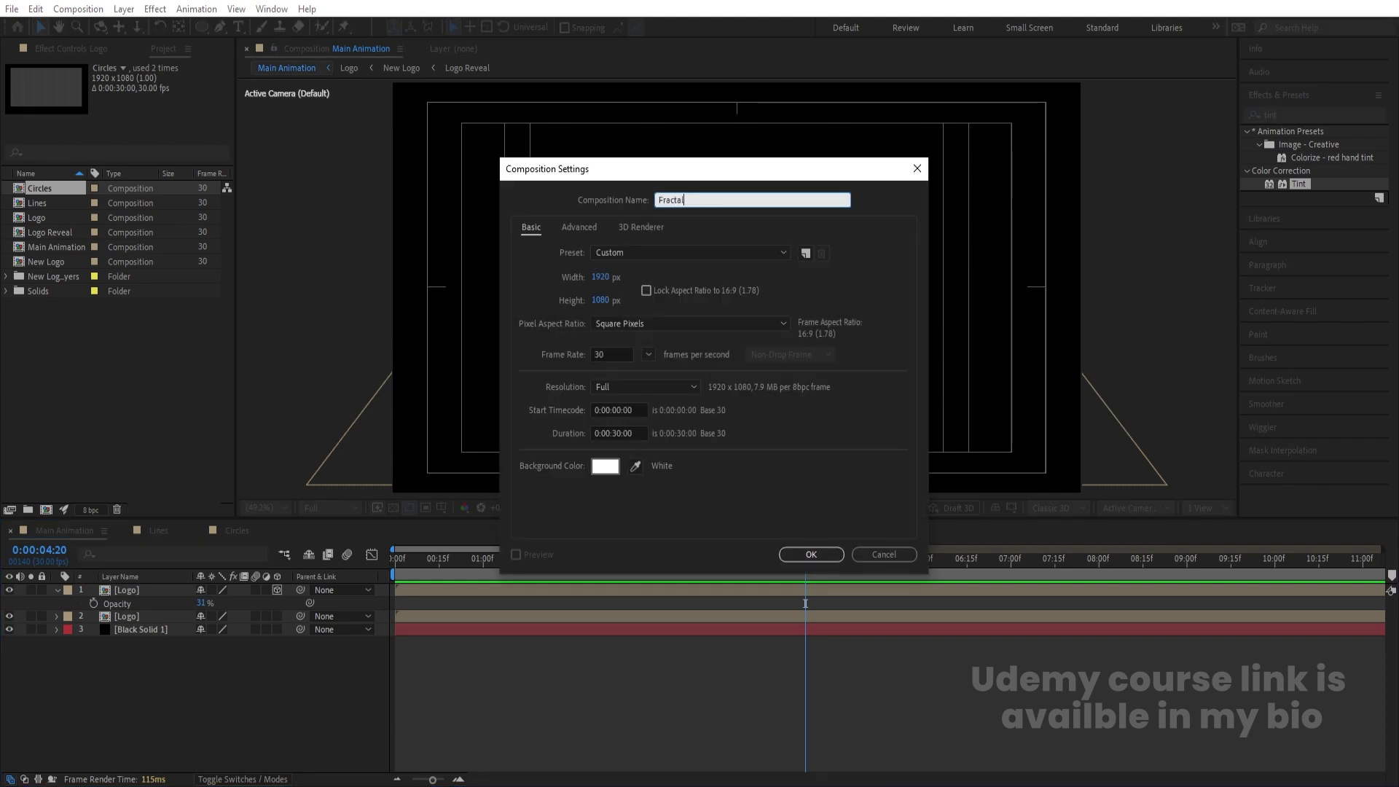
# Create a 1920 x 1080, 30-second composition named Fractal and add a full-frame black solid to it.
pyautogui.write('Fractal')
pyautogui.press('Return')
pyautogui.hotkey('ctrl', 'y')
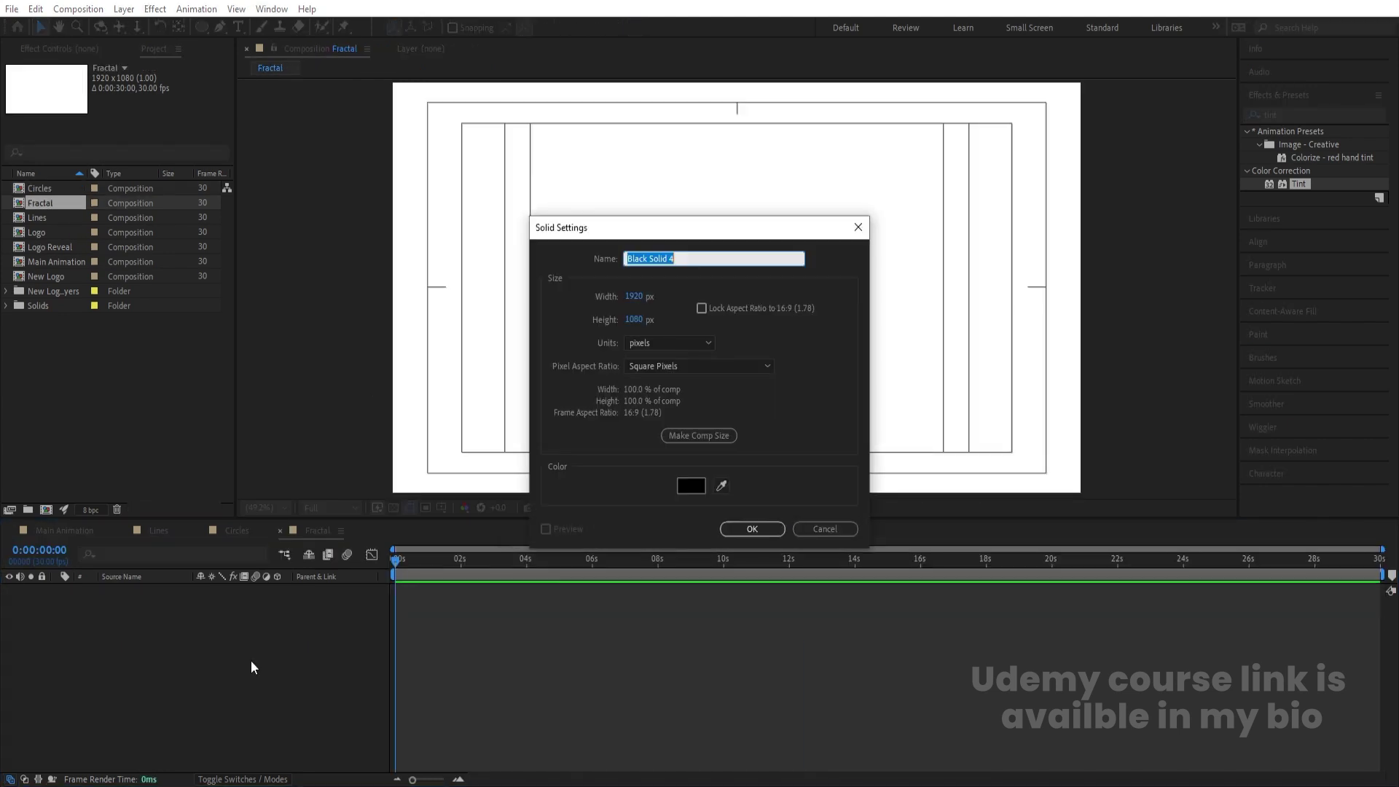
pyautogui.press('Return')
# Apply the Fractal Noise effect to the black solid in the Fractal composition.
pyautogui.click(1291, 113)
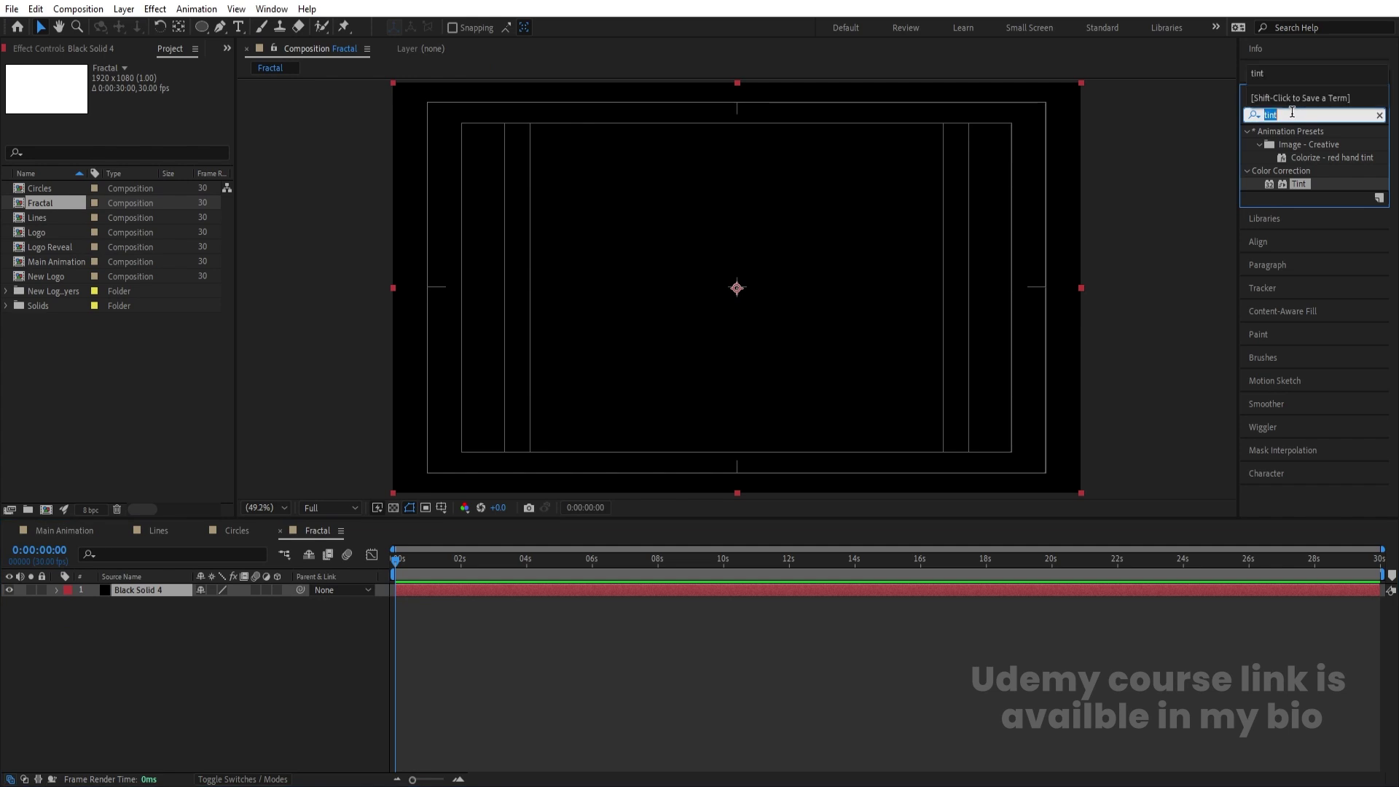
pyautogui.write('fract')
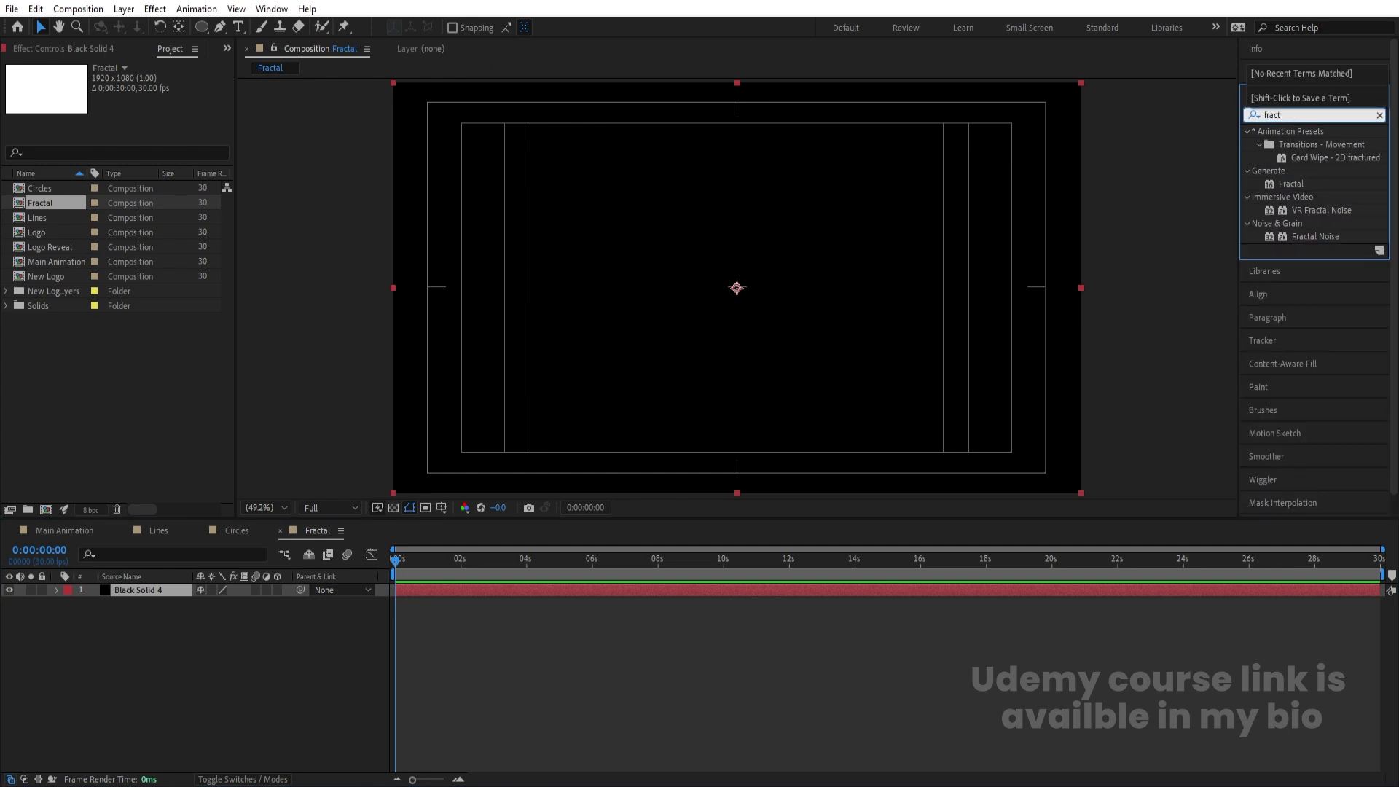
pyautogui.doubleClick(1335, 237)
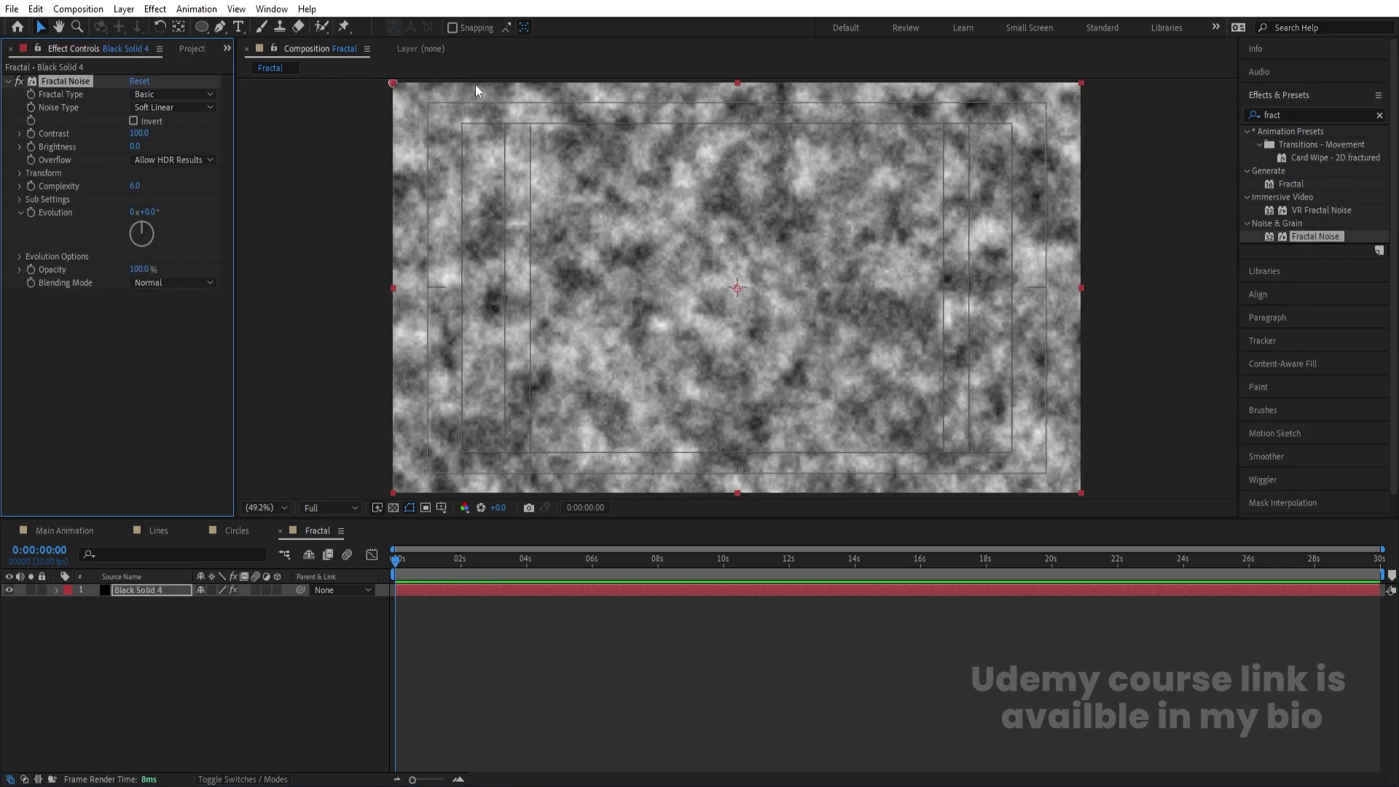
# Set the Fractal Noise contrast to 566 and brightness to -76, and turn off uniform scaling with scale width 2000 and scale height 5.
pyautogui.moveTo(141, 139); pyautogui.dragTo(260, 139)
pyautogui.moveTo(136, 147); pyautogui.dragTo(90, 188)
pyautogui.click(20, 173)
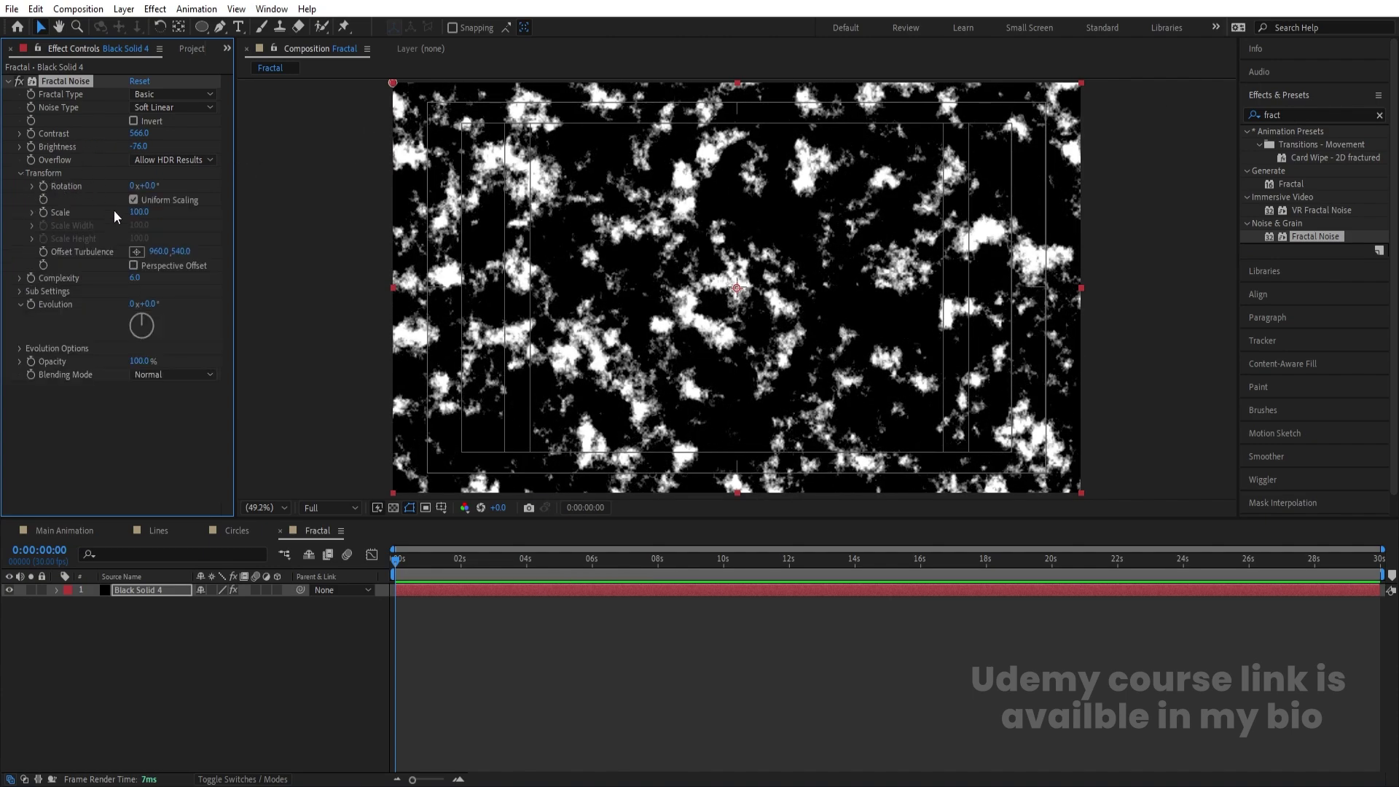
pyautogui.click(133, 199)
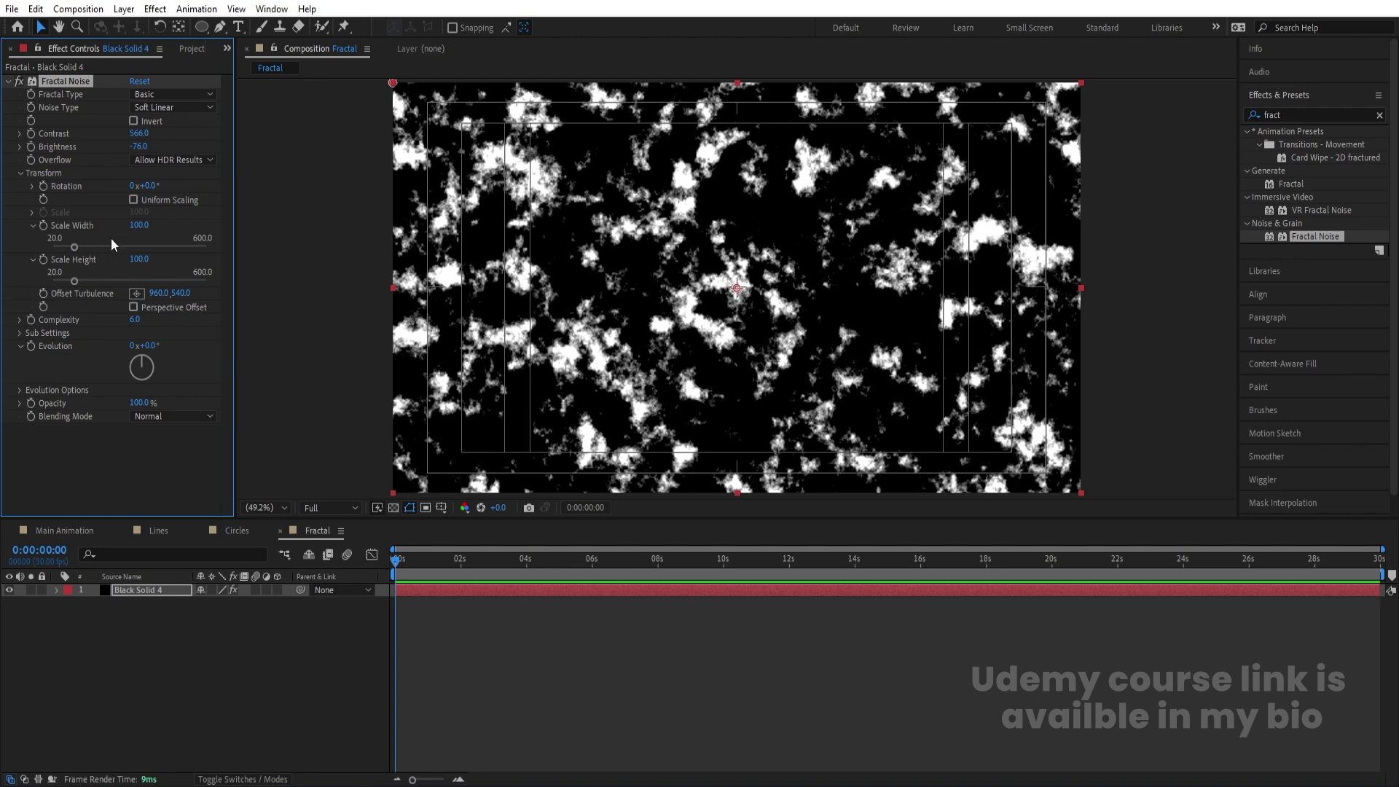
pyautogui.moveTo(74, 246); pyautogui.dragTo(225, 246)
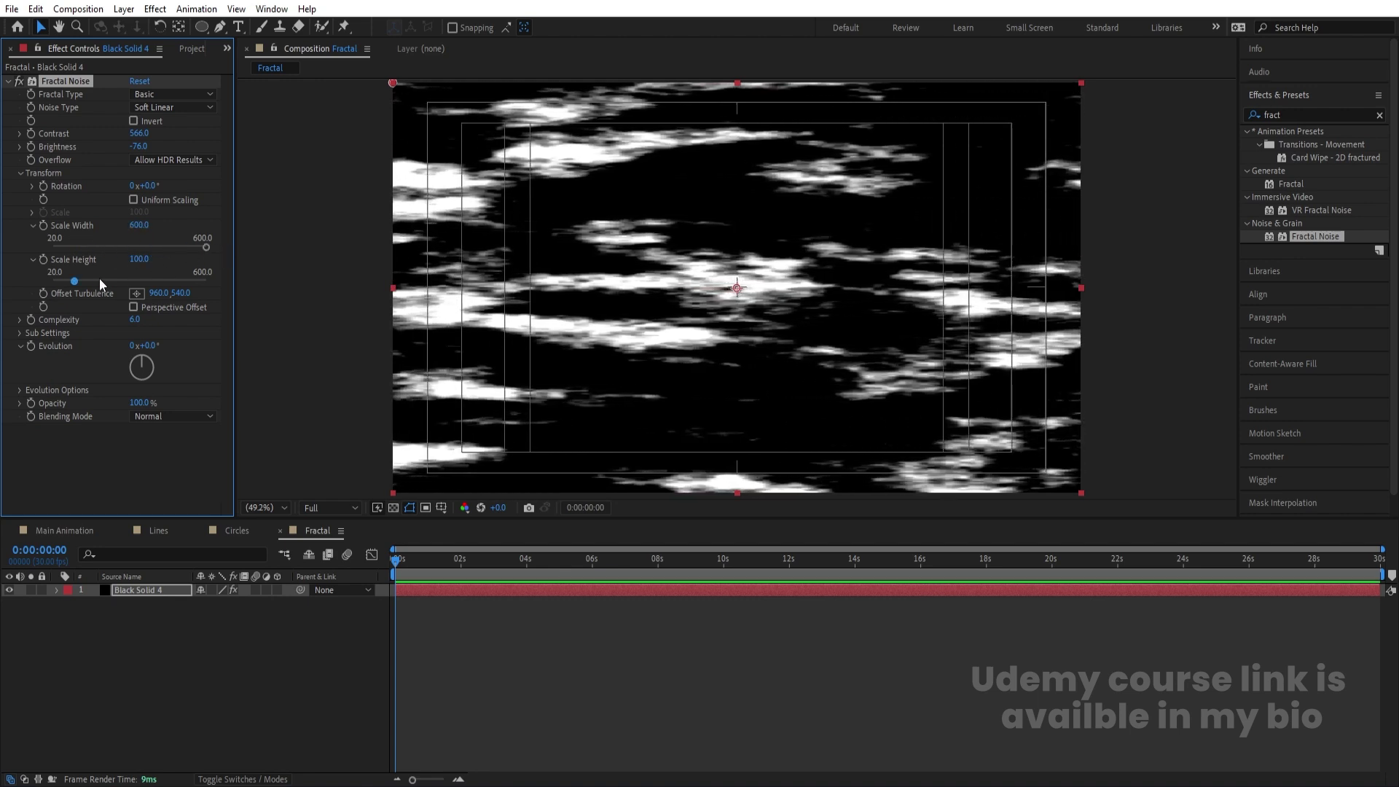
pyautogui.moveTo(76, 281); pyautogui.dragTo(42, 280)
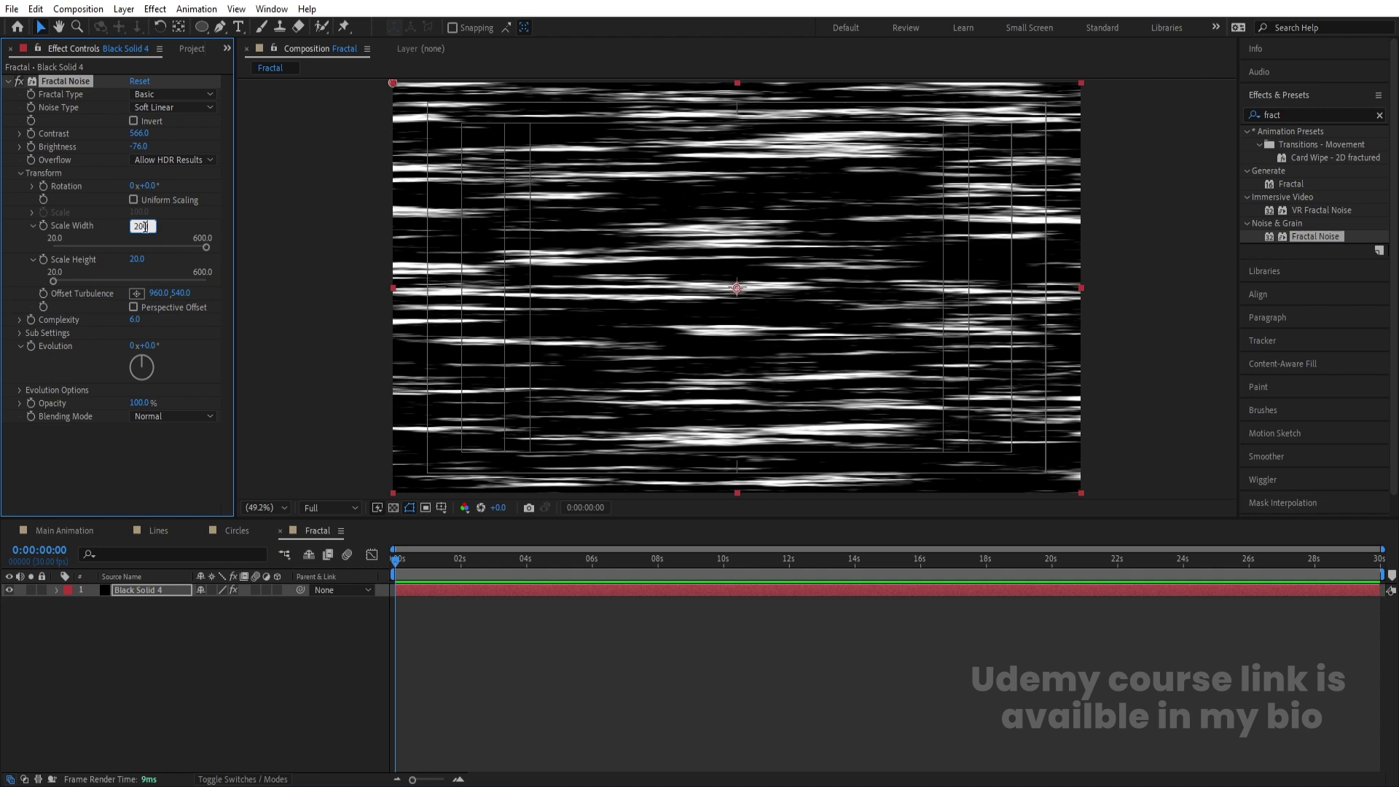
pyautogui.write('0')
pyautogui.press('Return')
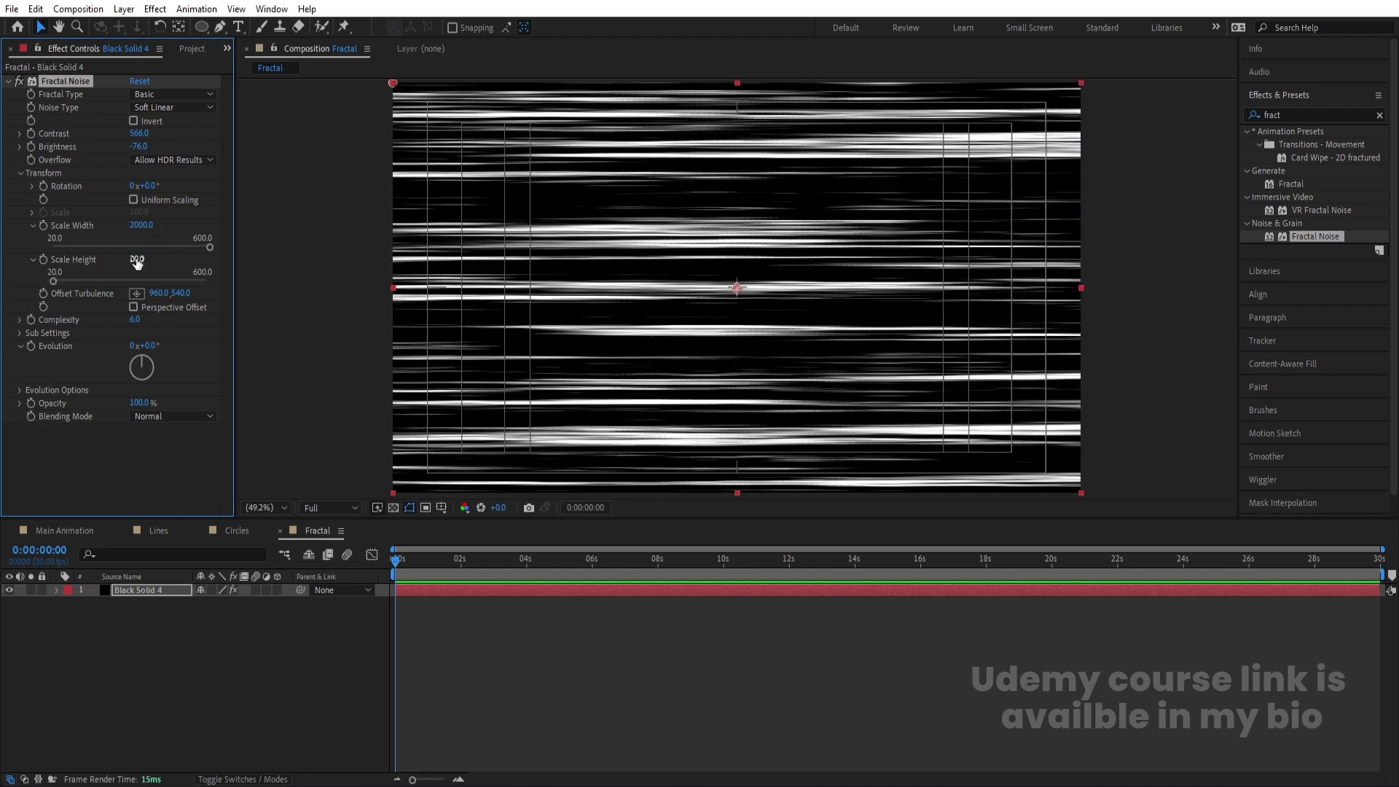
pyautogui.write('5')
pyautogui.press('Return')
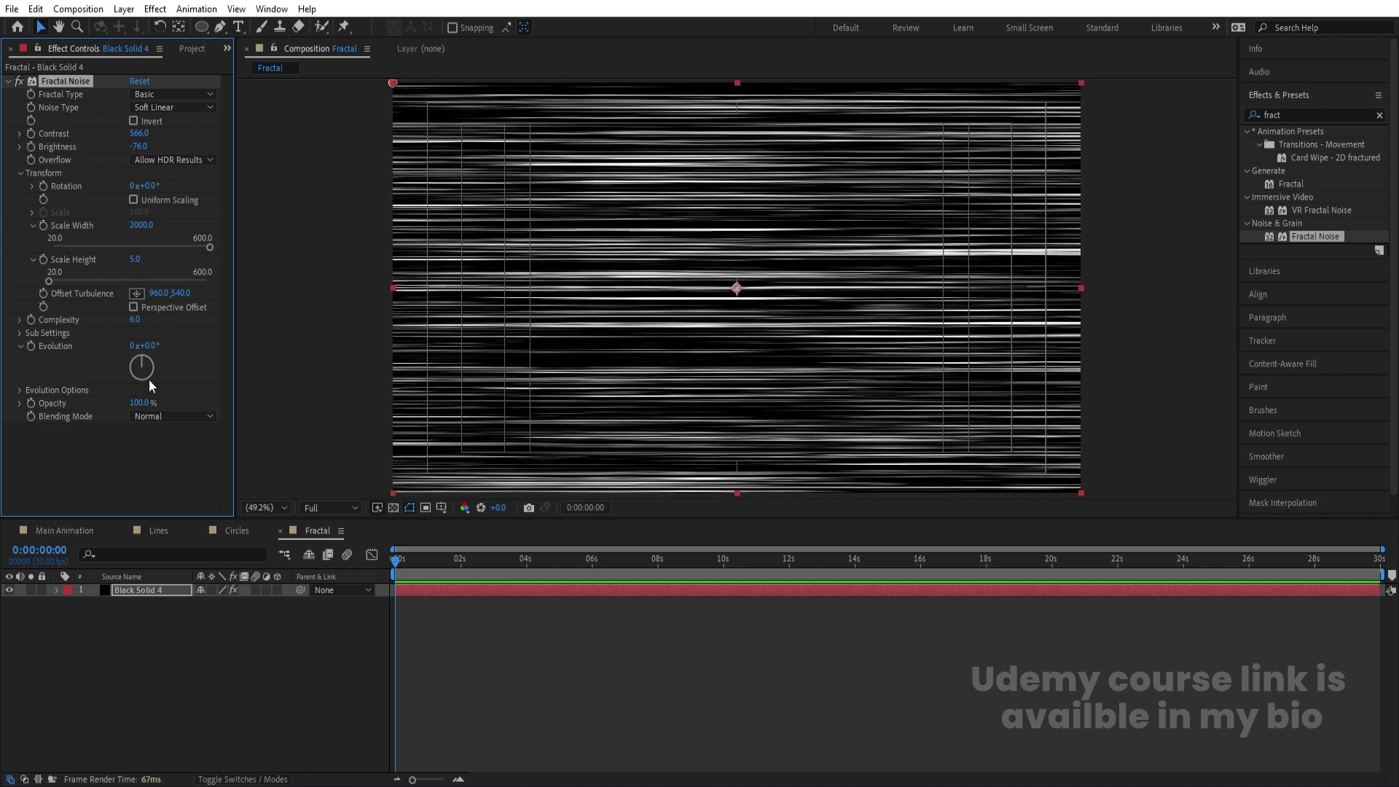
# Add the Fractal composition as the topmost layer of Main Animation and hide it.
pyautogui.click(66, 533)
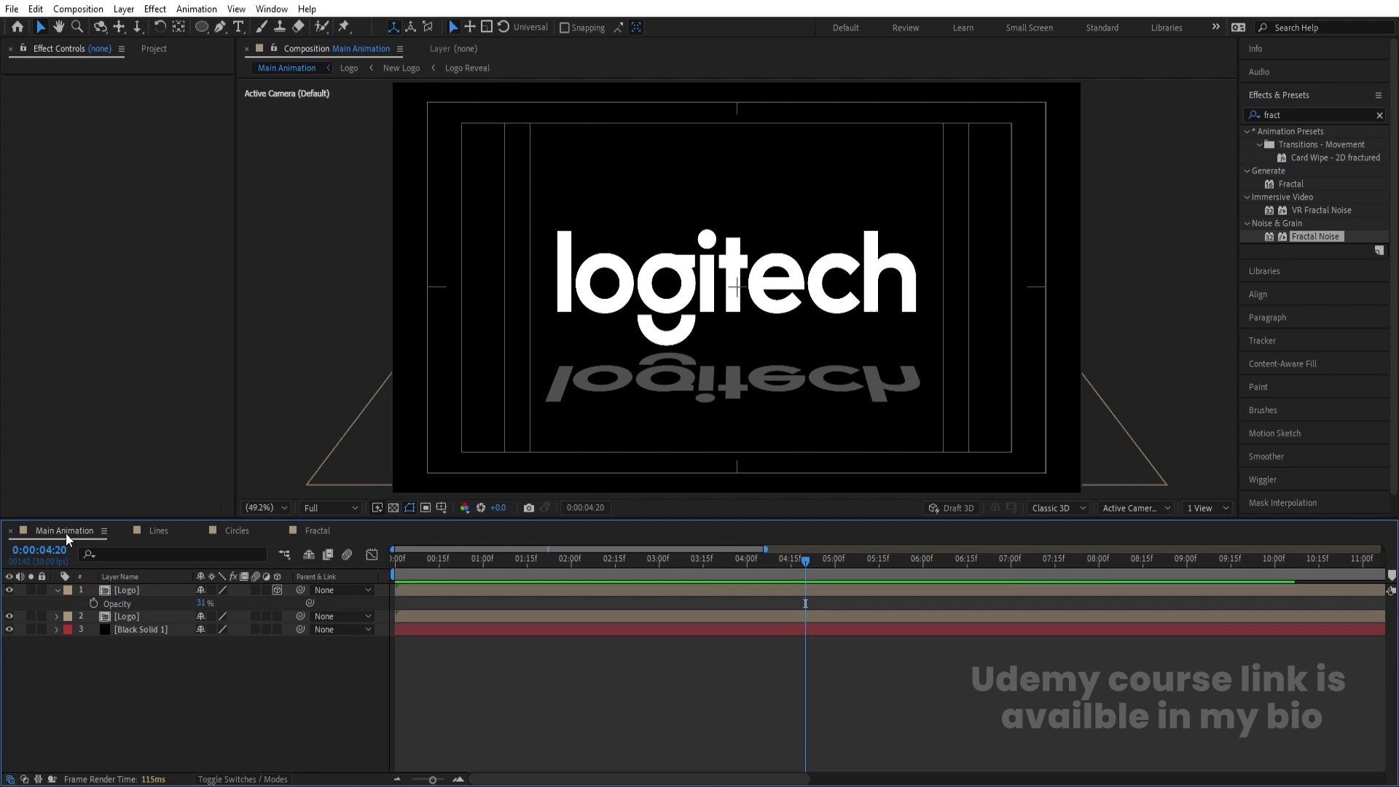
pyautogui.hotkey('ctrl', '0')
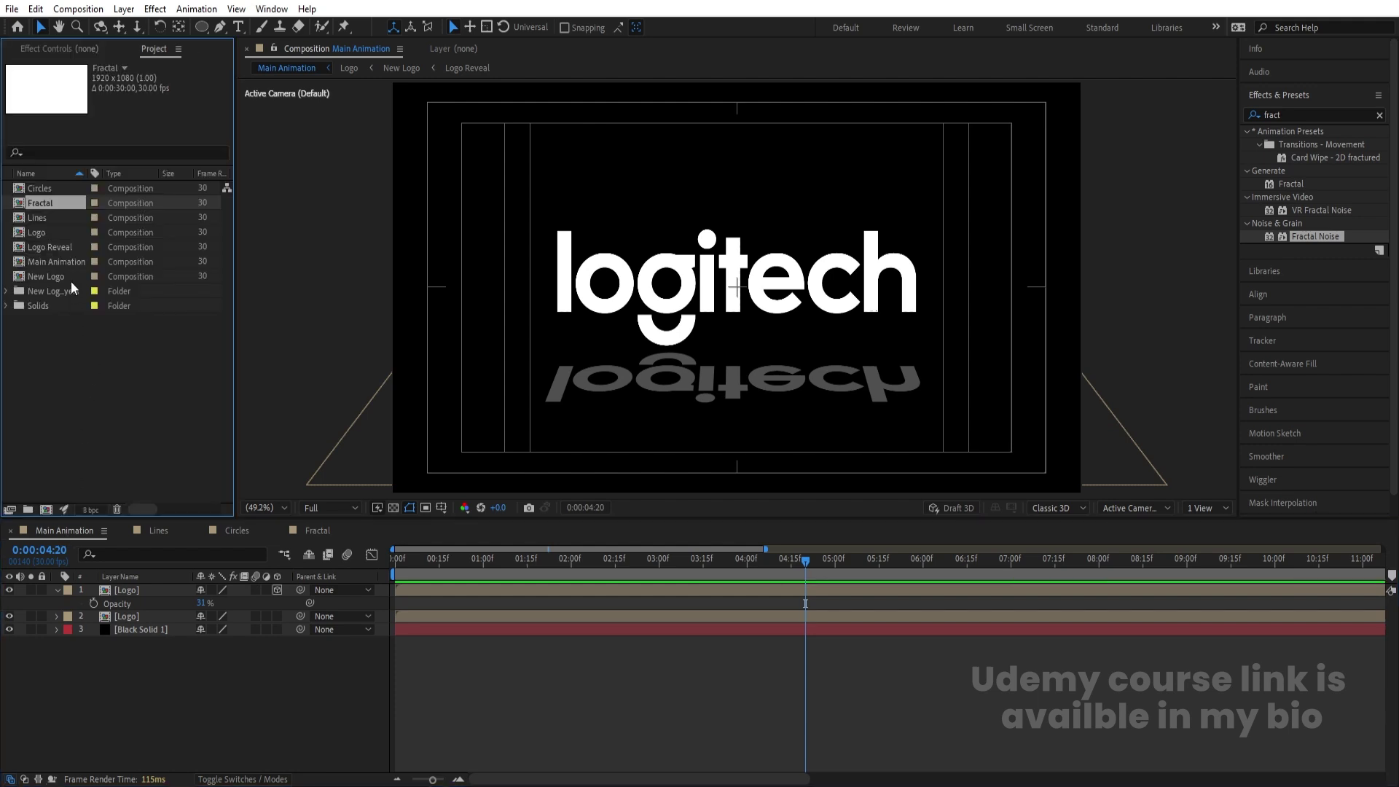
pyautogui.moveTo(58, 207)
pyautogui.mouseDown()
pyautogui.moveTo(140, 608)
pyautogui.moveTo(130, 591)
pyautogui.mouseUp()
pyautogui.click(9, 592)
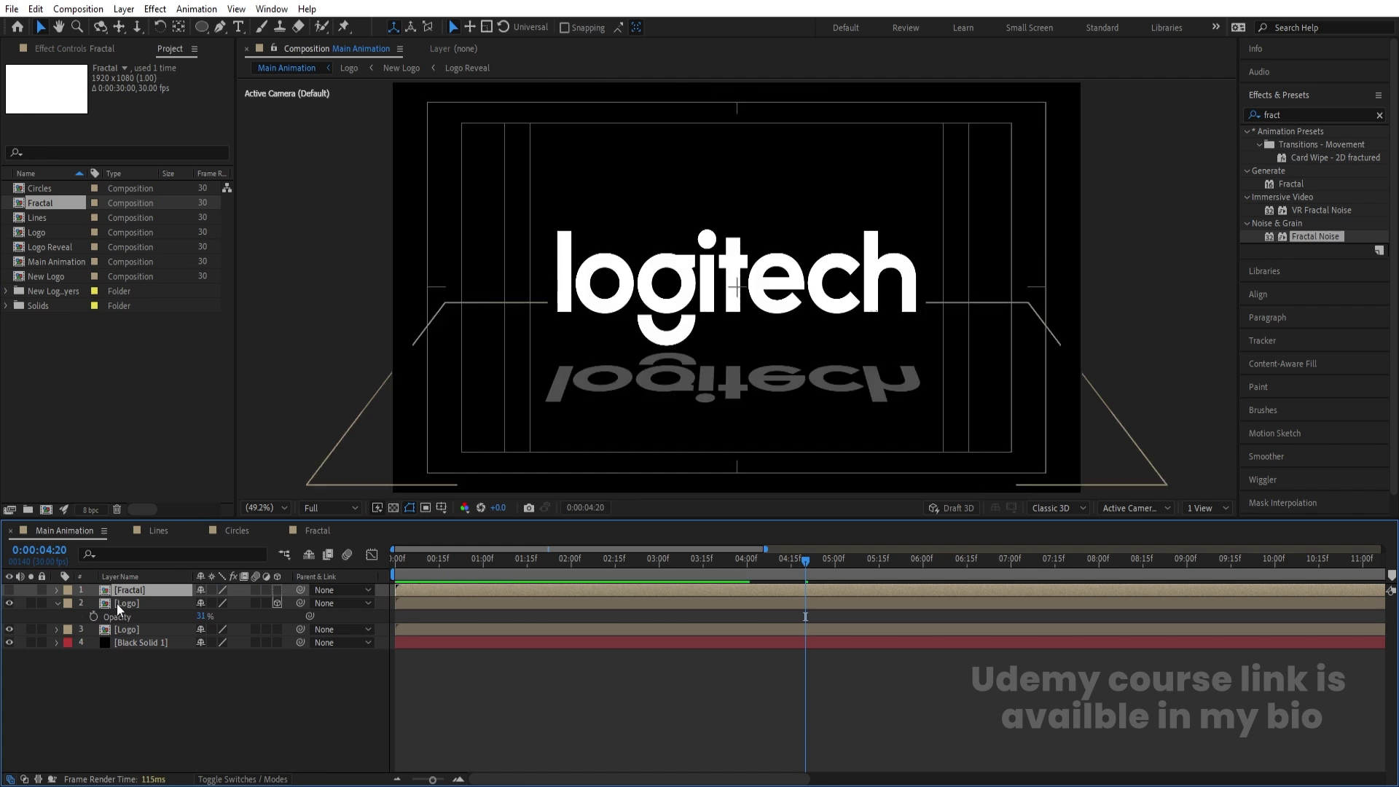
# Apply Compound Blur to the reflected Logo layer, using the Fractal layer as its blur layer.
pyautogui.click(117, 603)
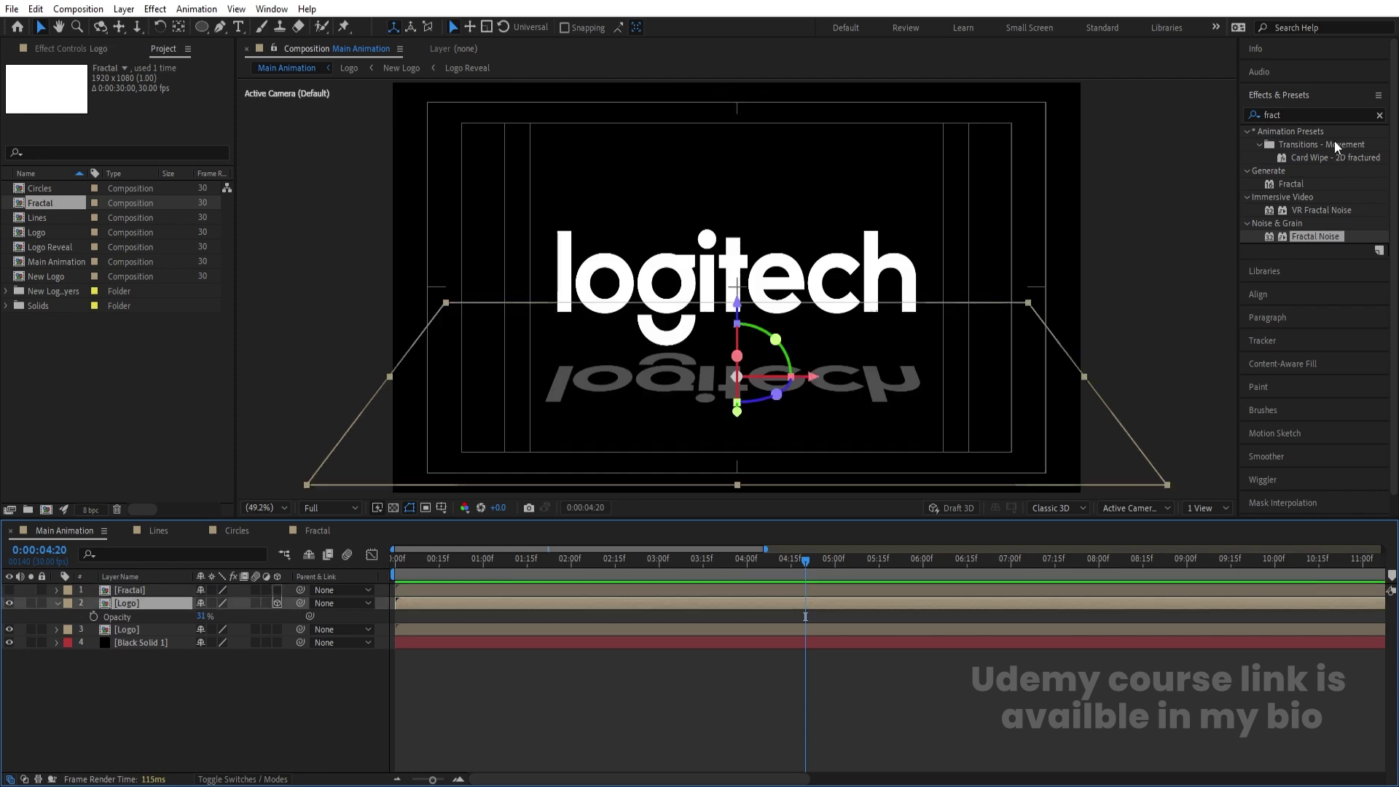
pyautogui.click(1315, 113)
pyautogui.write('comp')
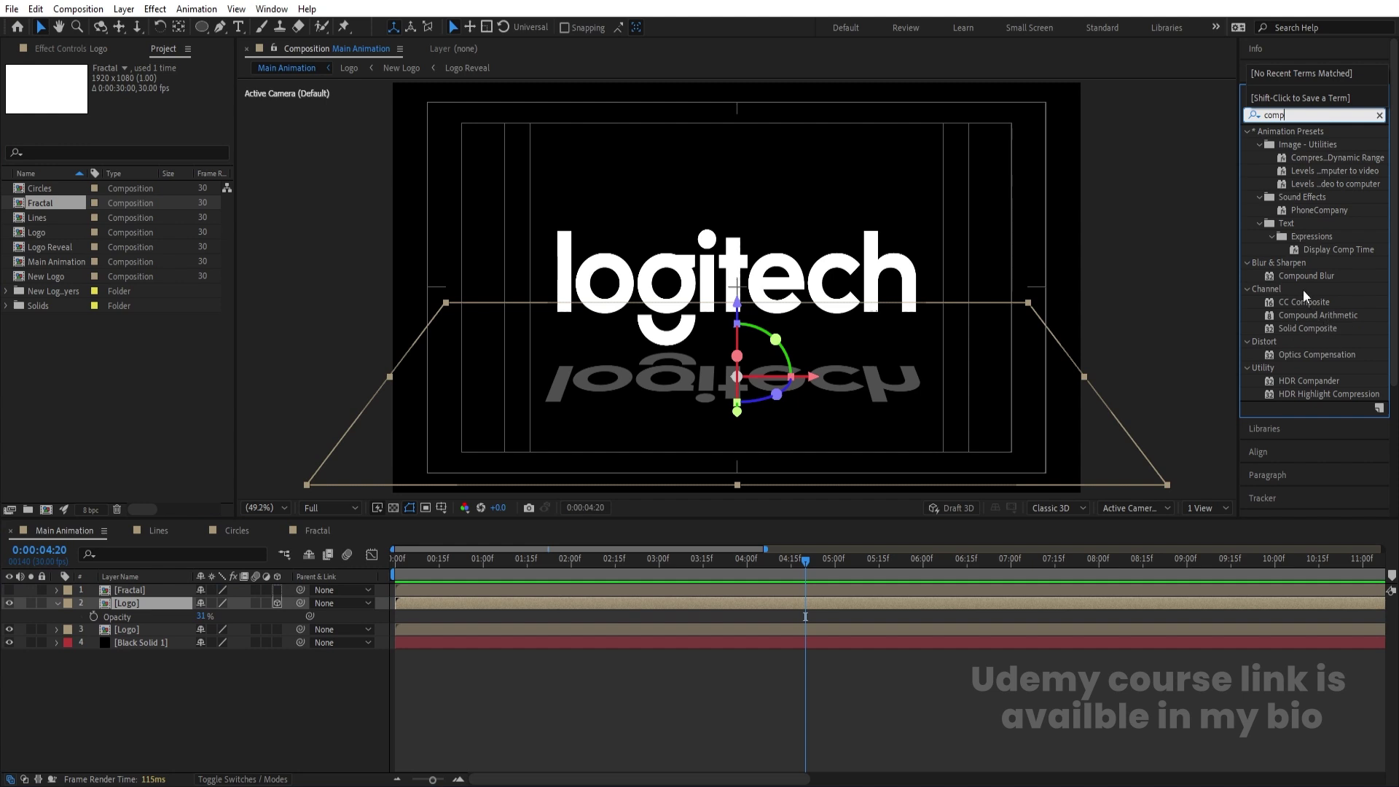
pyautogui.doubleClick(1301, 279)
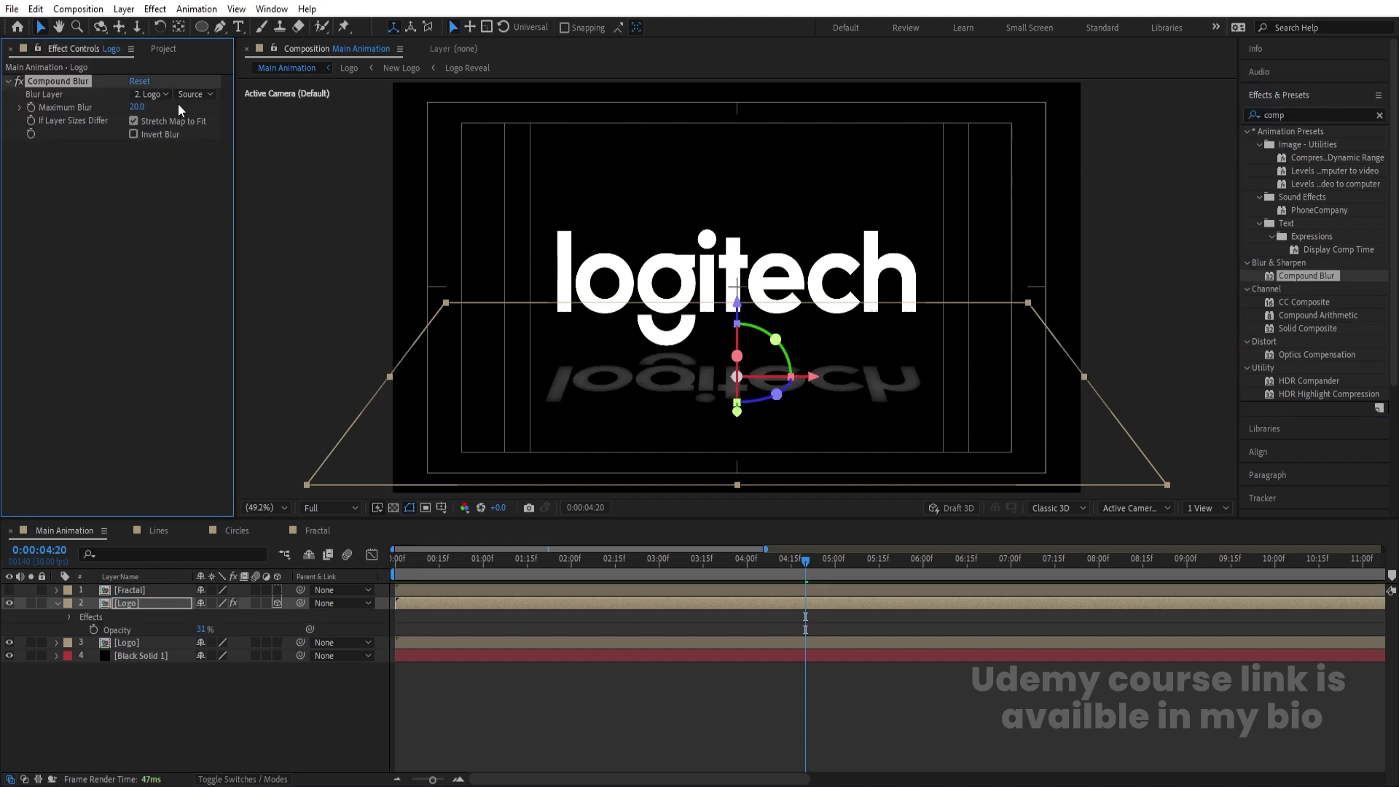
pyautogui.click(167, 95)
pyautogui.click(171, 136)
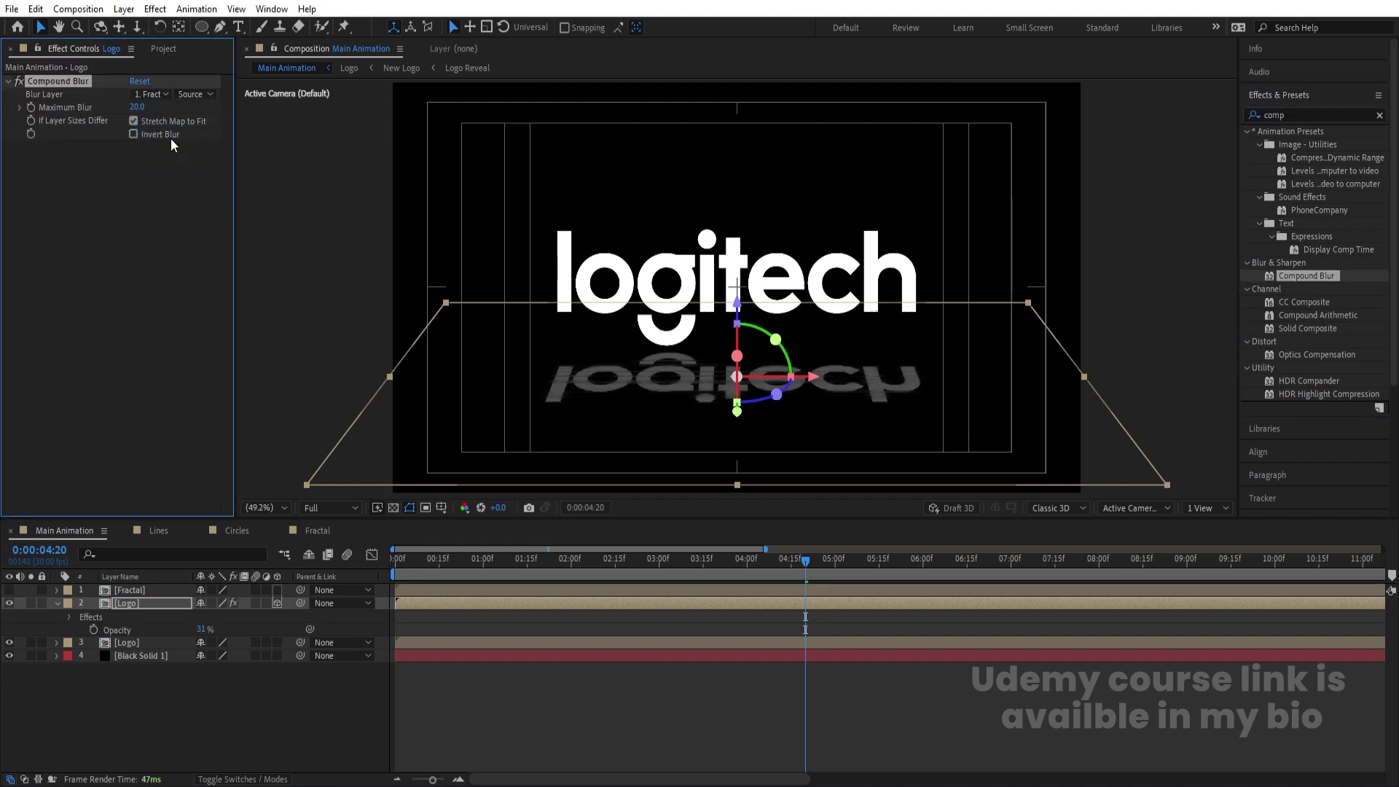
# In the Fractal composition, set the Fractal Noise scale height to 6 and its brightness to -24.
pyautogui.click(319, 530)
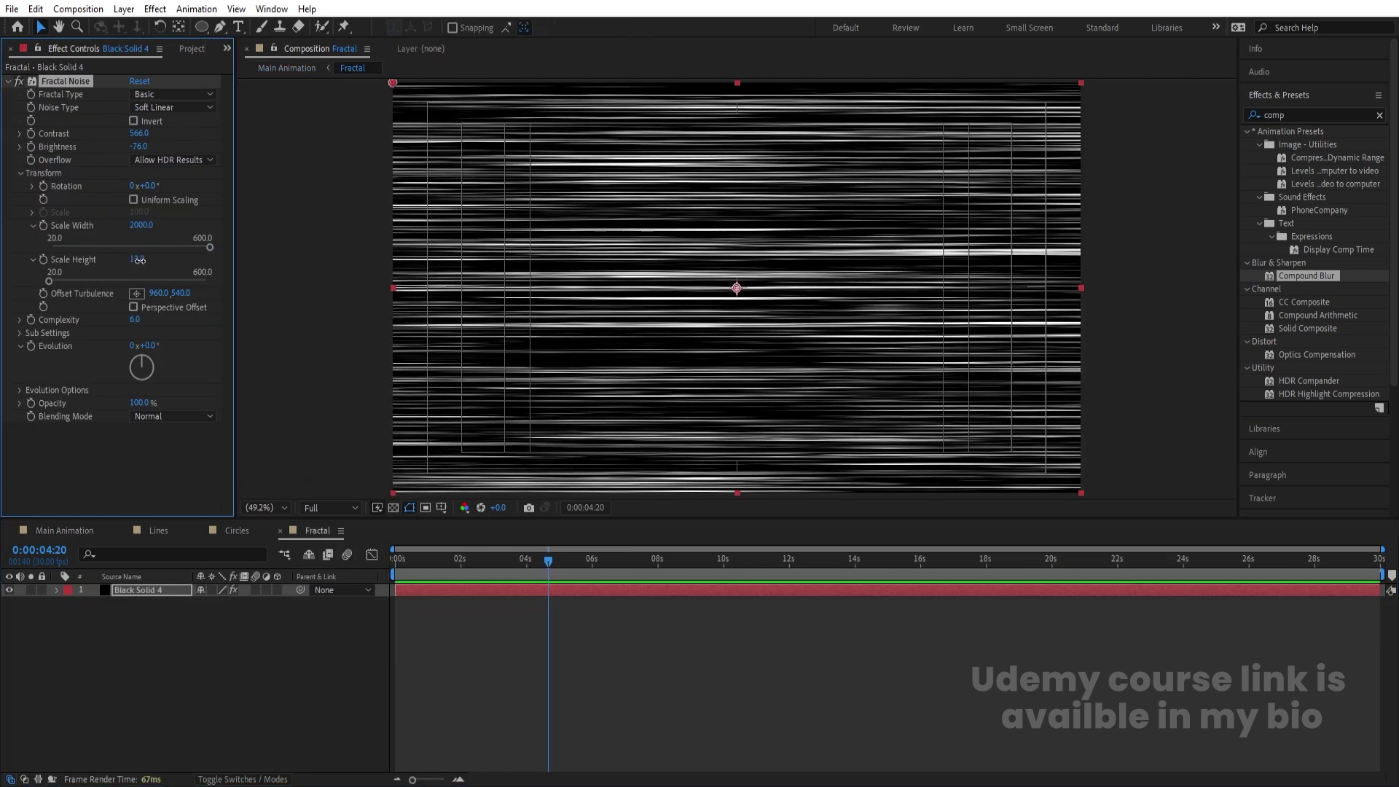
pyautogui.moveTo(135, 259); pyautogui.dragTo(133, 261)
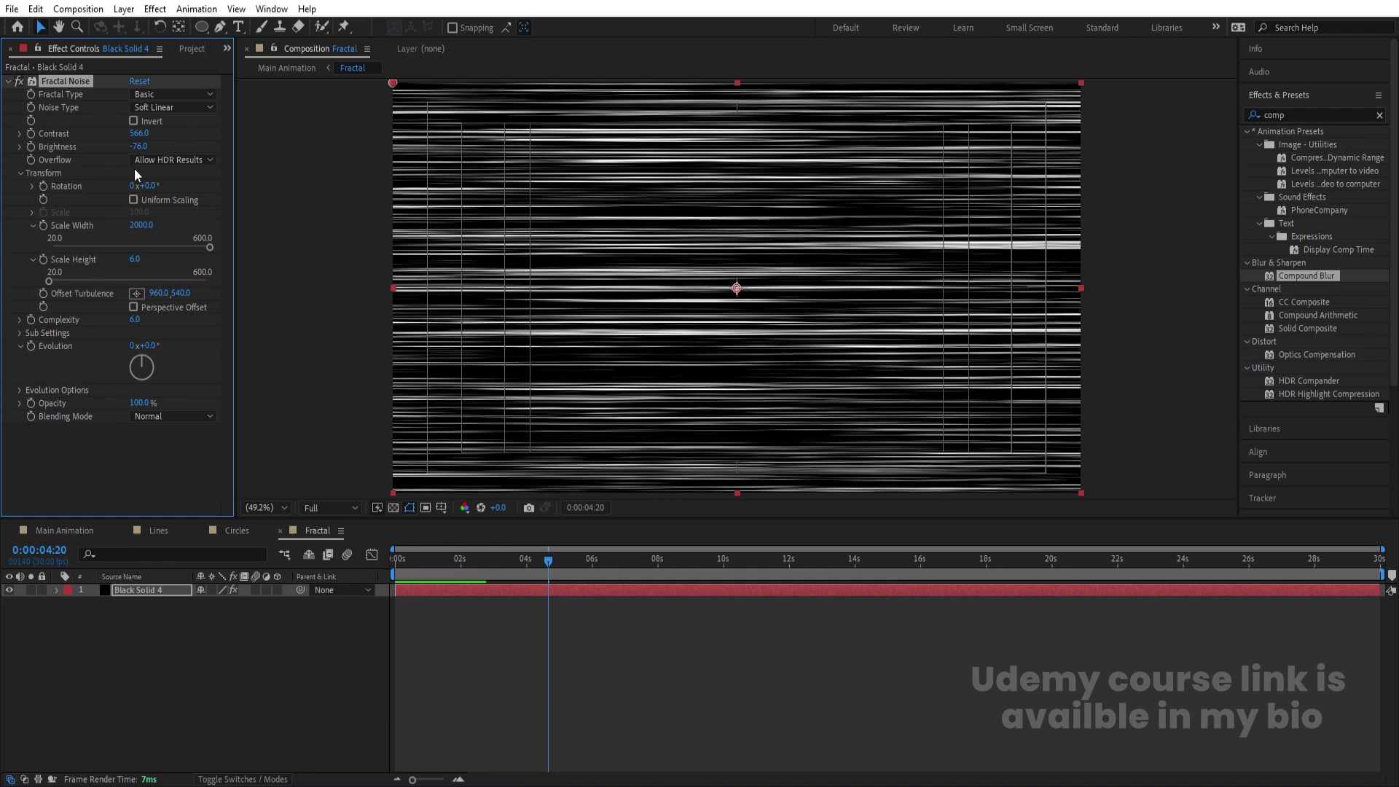
pyautogui.moveTo(139, 146); pyautogui.dragTo(176, 145)
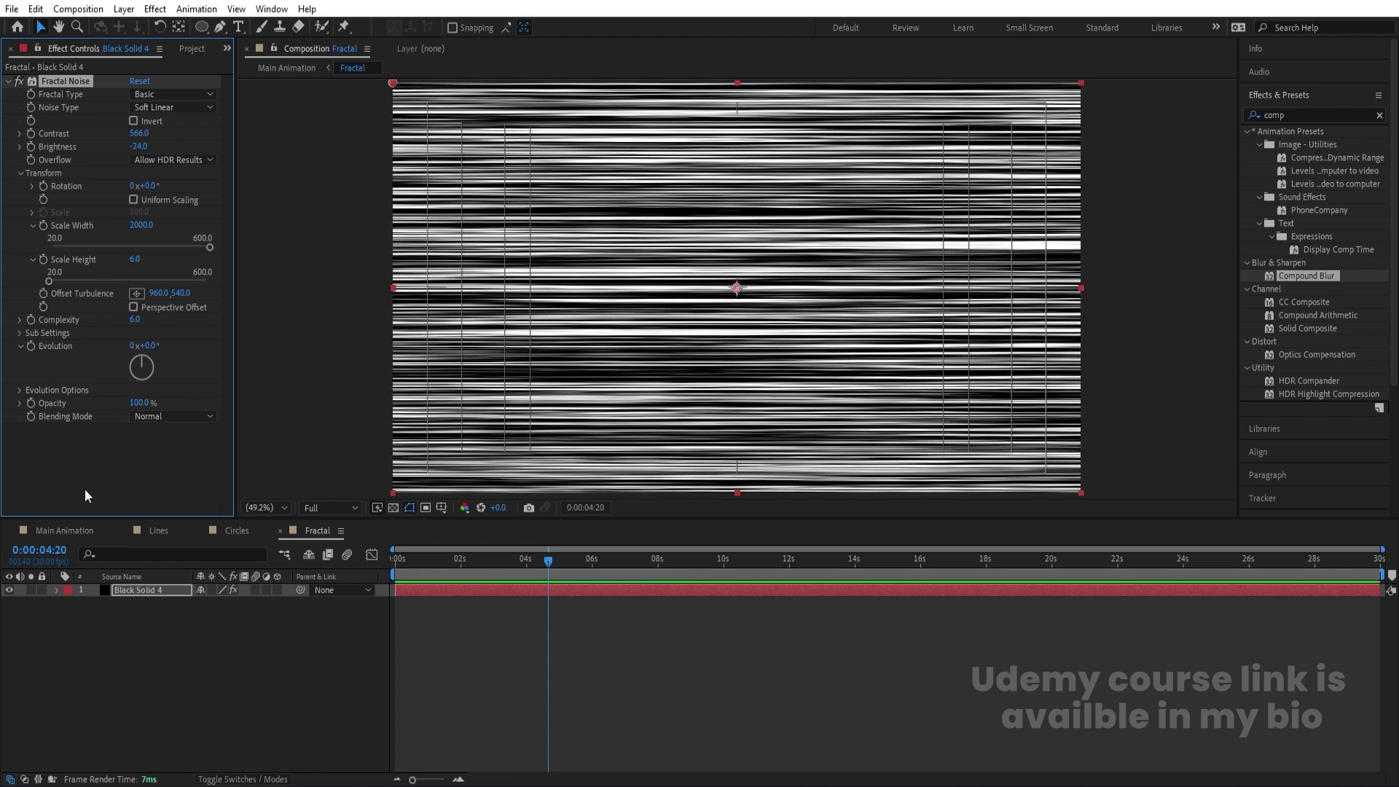
# Set the reflected Logo layer's opacity to 60% in Main Animation and preview from the start.
pyautogui.click(65, 530)
pyautogui.press('Num_Lock')
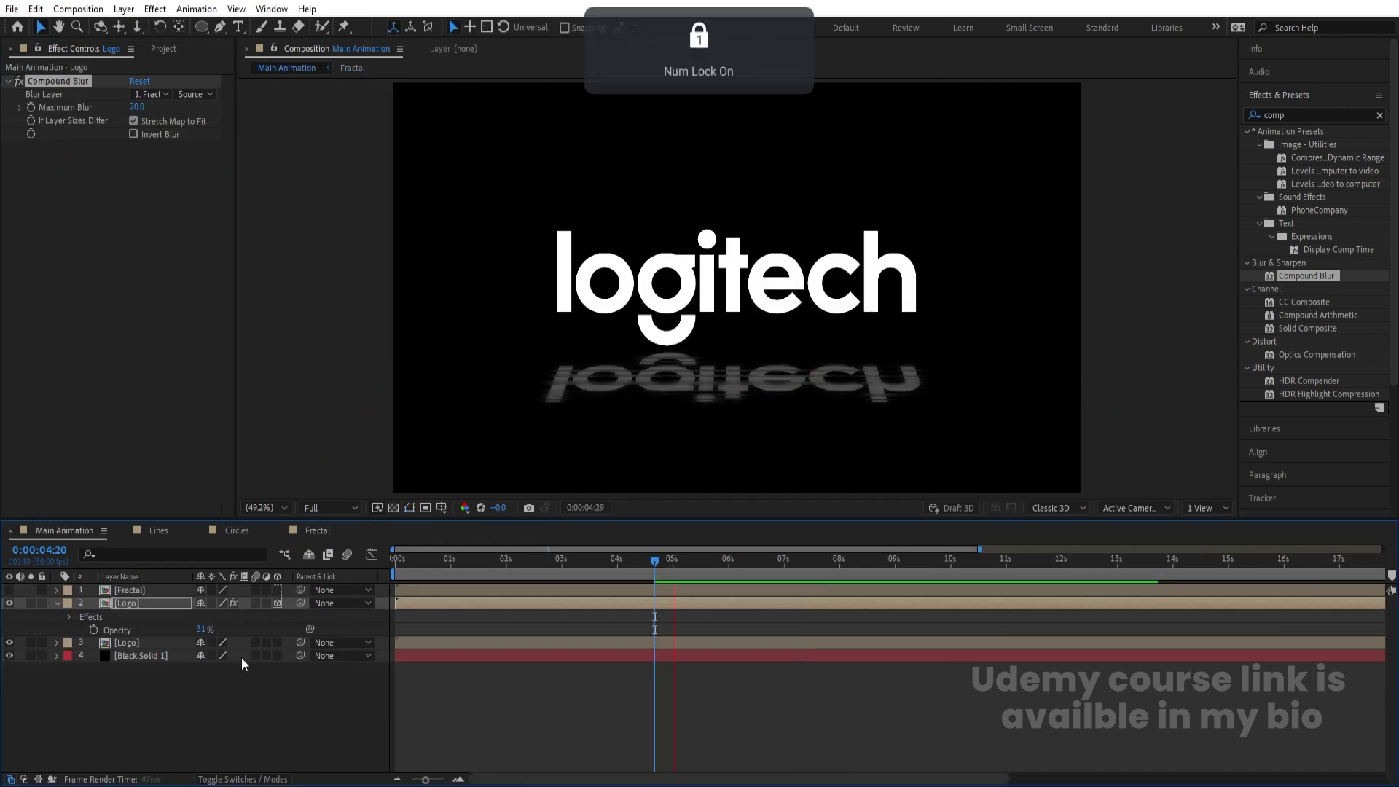
pyautogui.moveTo(201, 630); pyautogui.dragTo(233, 630)
pyautogui.click(277, 735)
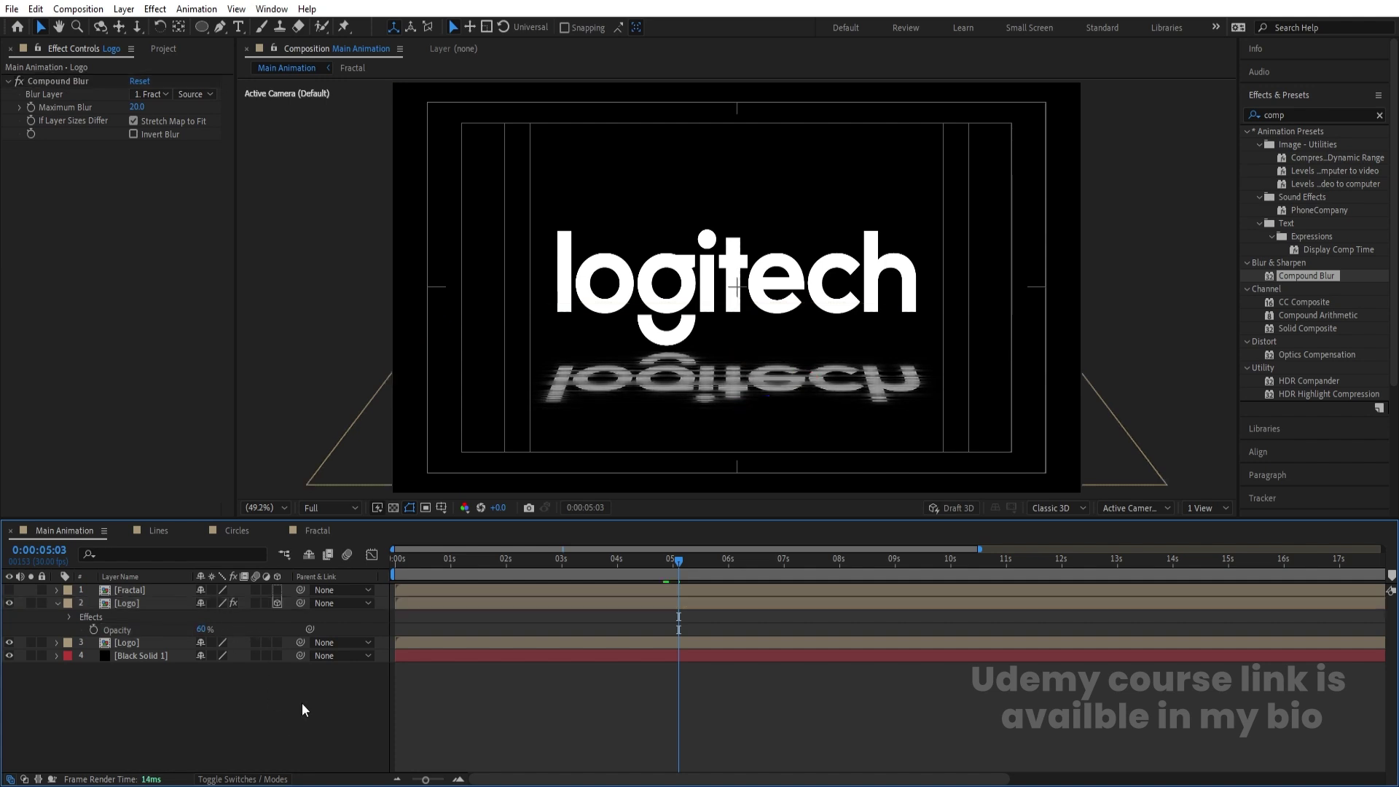
pyautogui.press('Home')
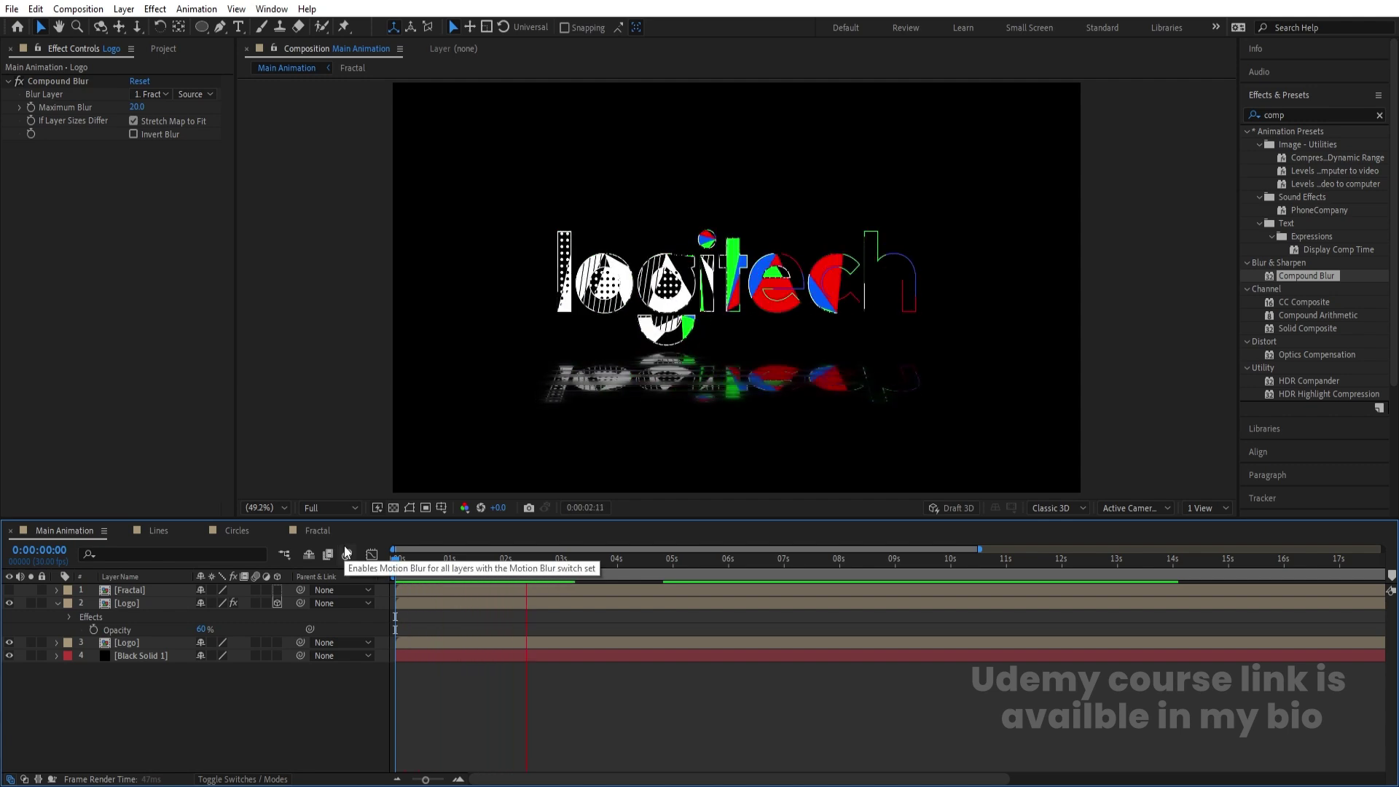
# Add the expression time*300 to the Fractal Noise Evolution in the Fractal composition and preview the reflection in Main Animation.
pyautogui.click(324, 529)
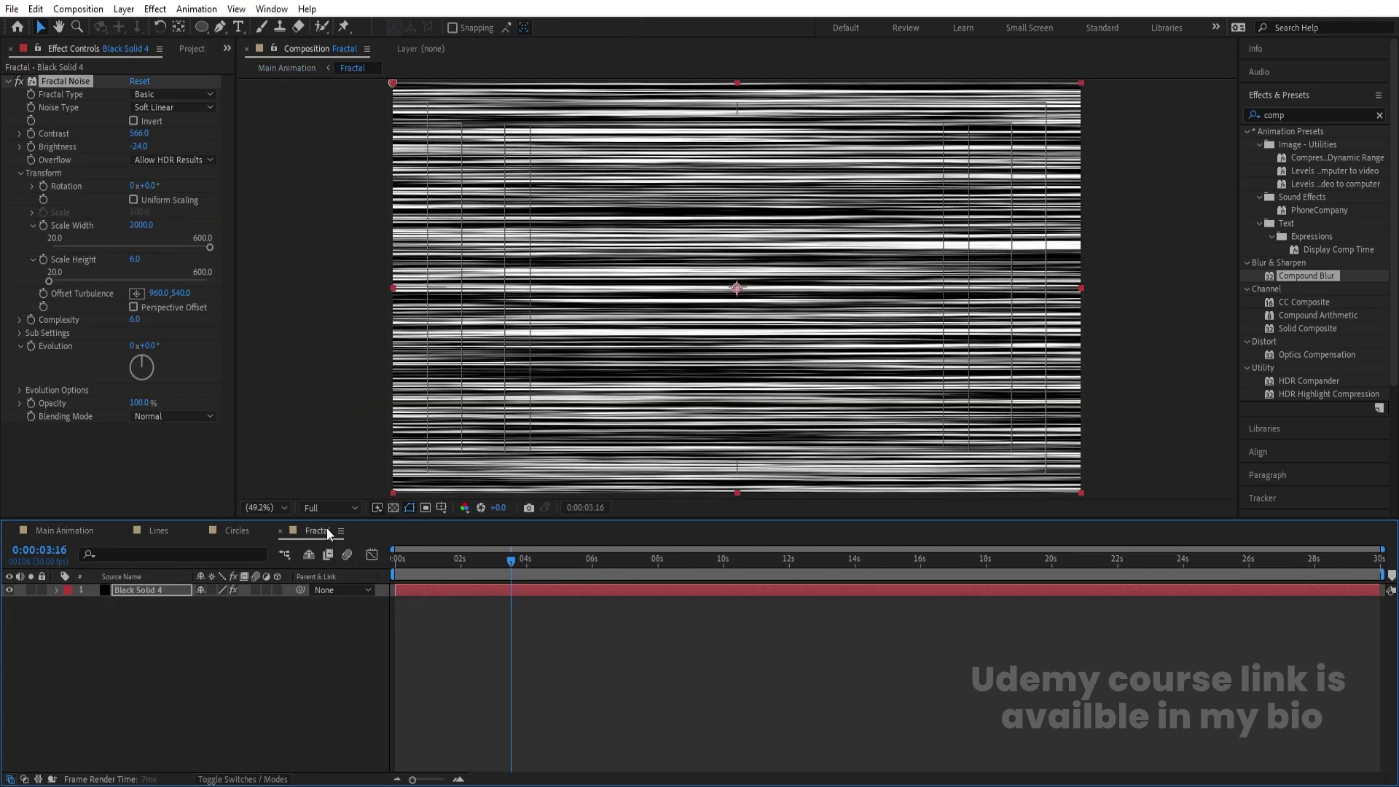
pyautogui.click(227, 638)
pyautogui.click(170, 592)
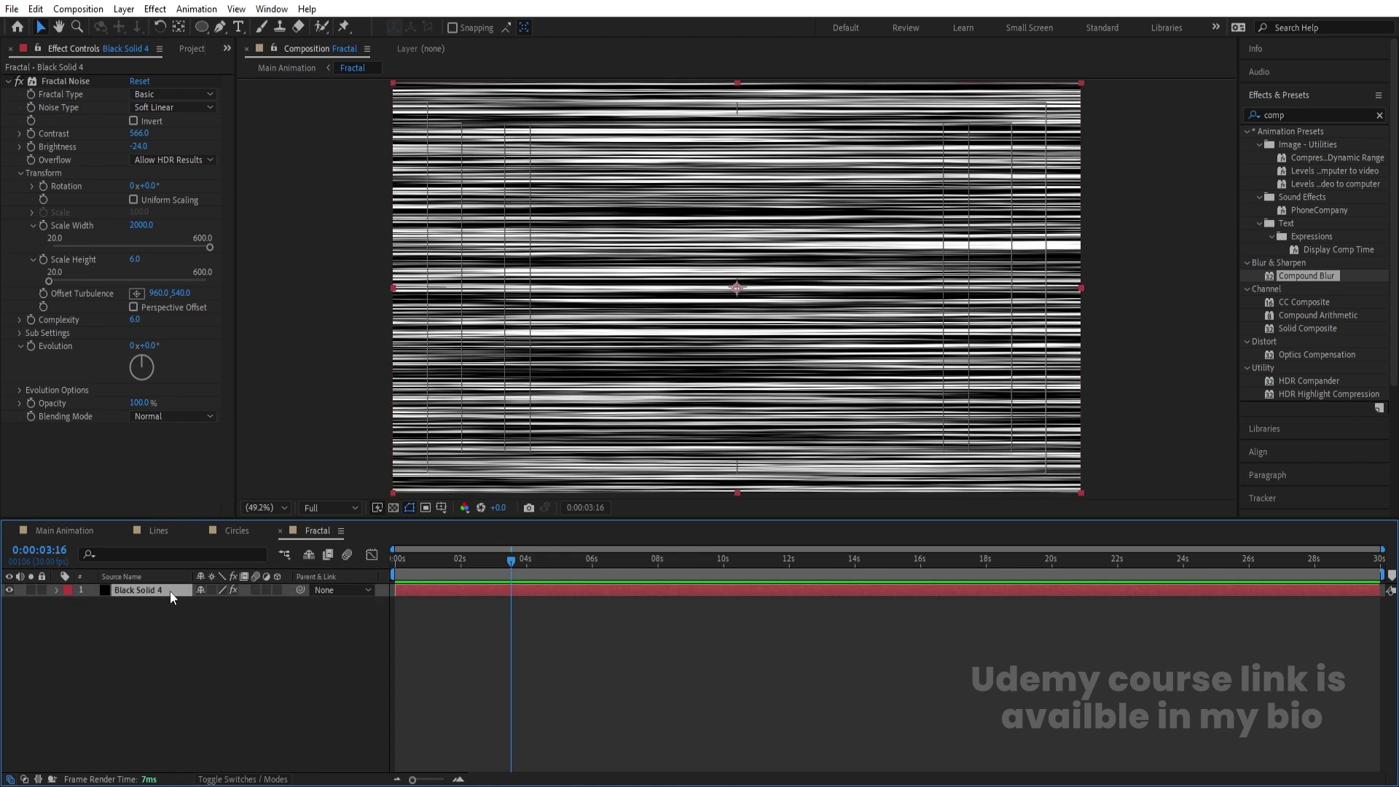
pyautogui.keyDown('alt'); pyautogui.click(32, 346); pyautogui.keyUp('alt')
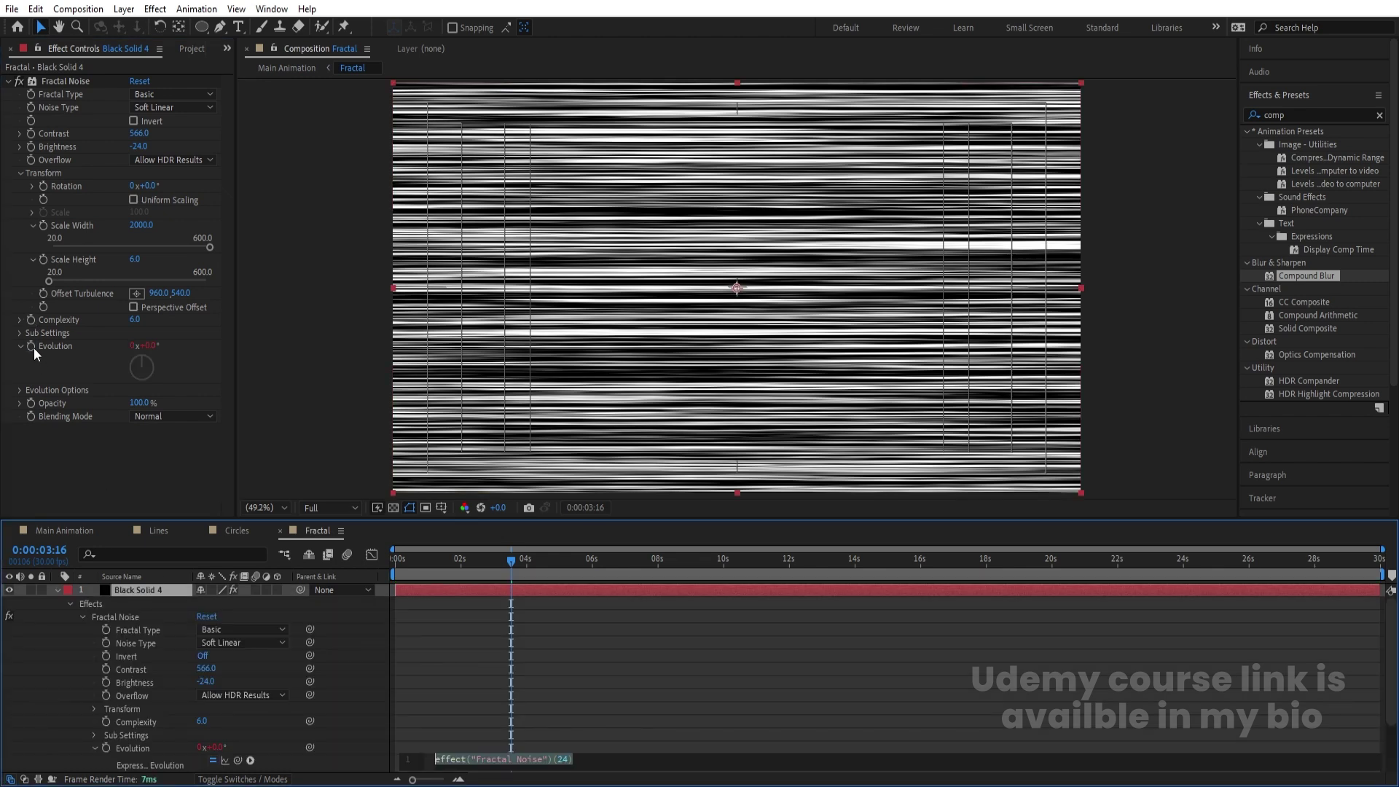
pyautogui.write('time')
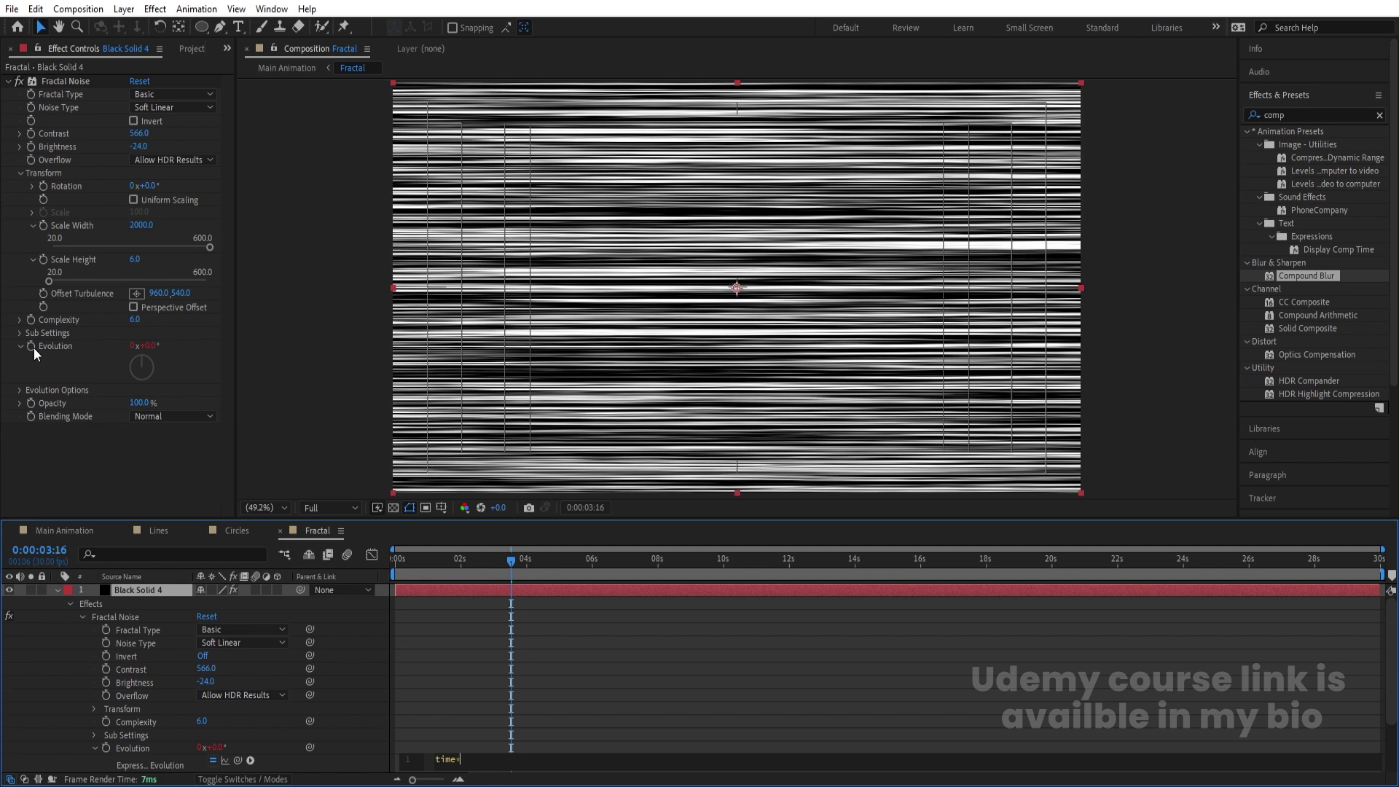
pyautogui.write('*300')
pyautogui.click(742, 733)
pyautogui.press('space')
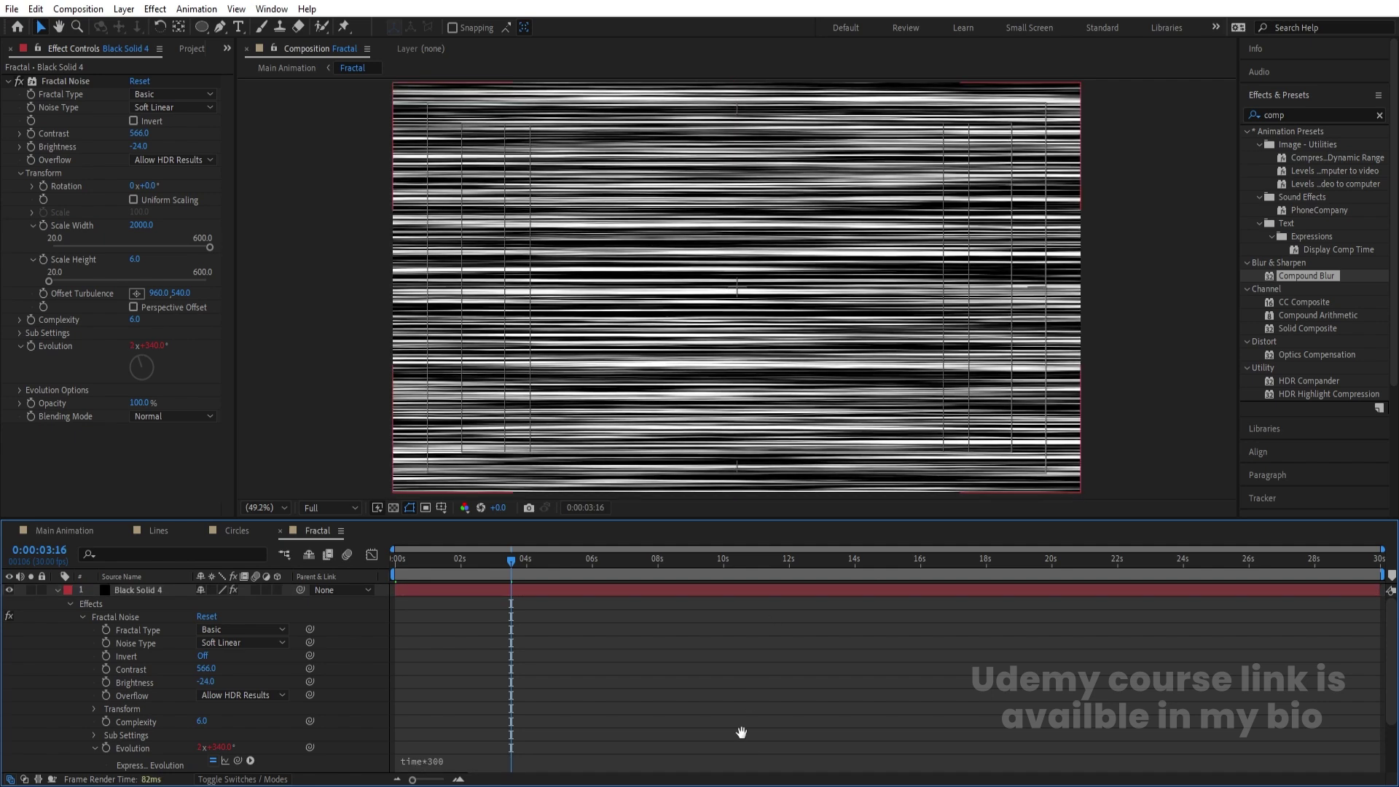
pyautogui.click(64, 530)
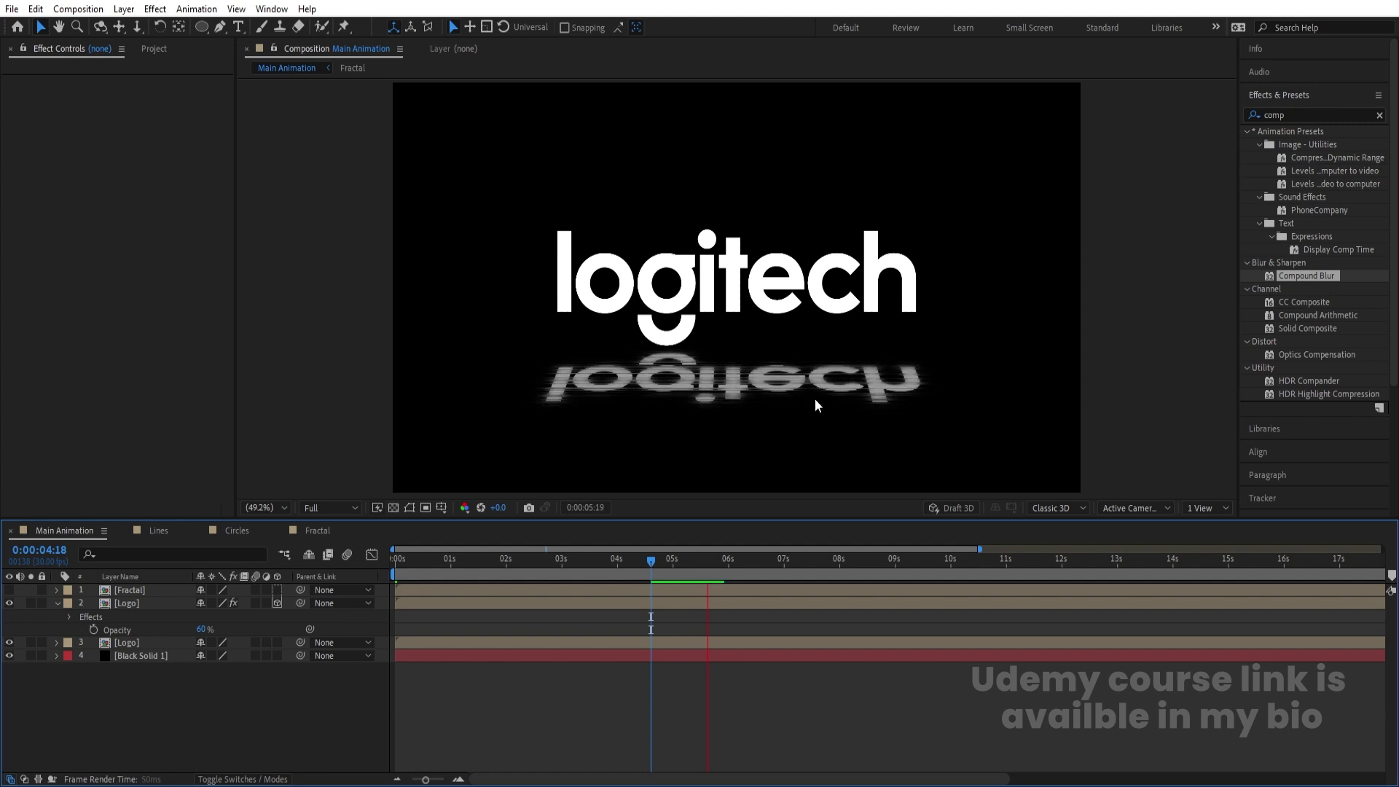
pyautogui.click(491, 715)
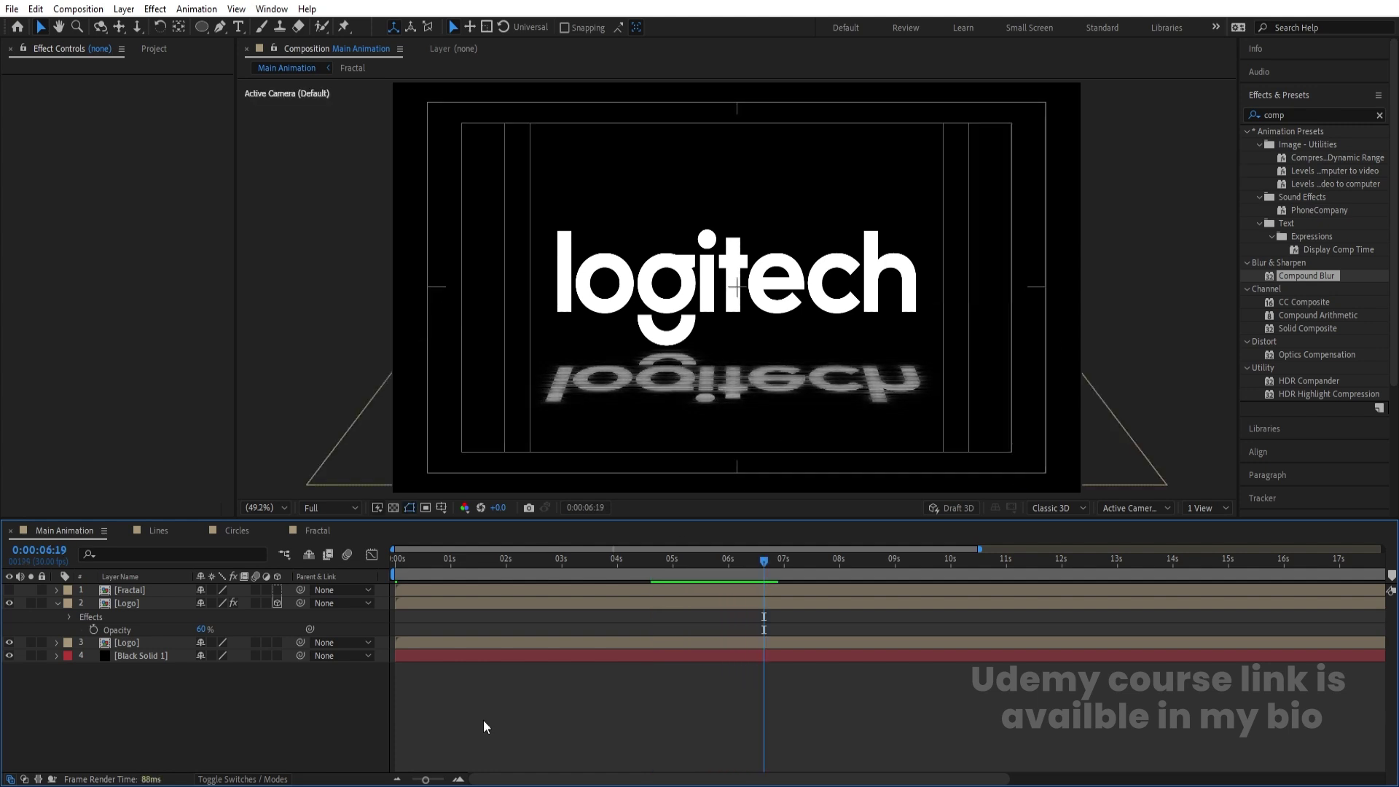
# Create an adjustment layer at the top of Main Animation and apply the Glow effect from Stylize to it.
pyautogui.press('u')
pyautogui.rightClick(233, 687)
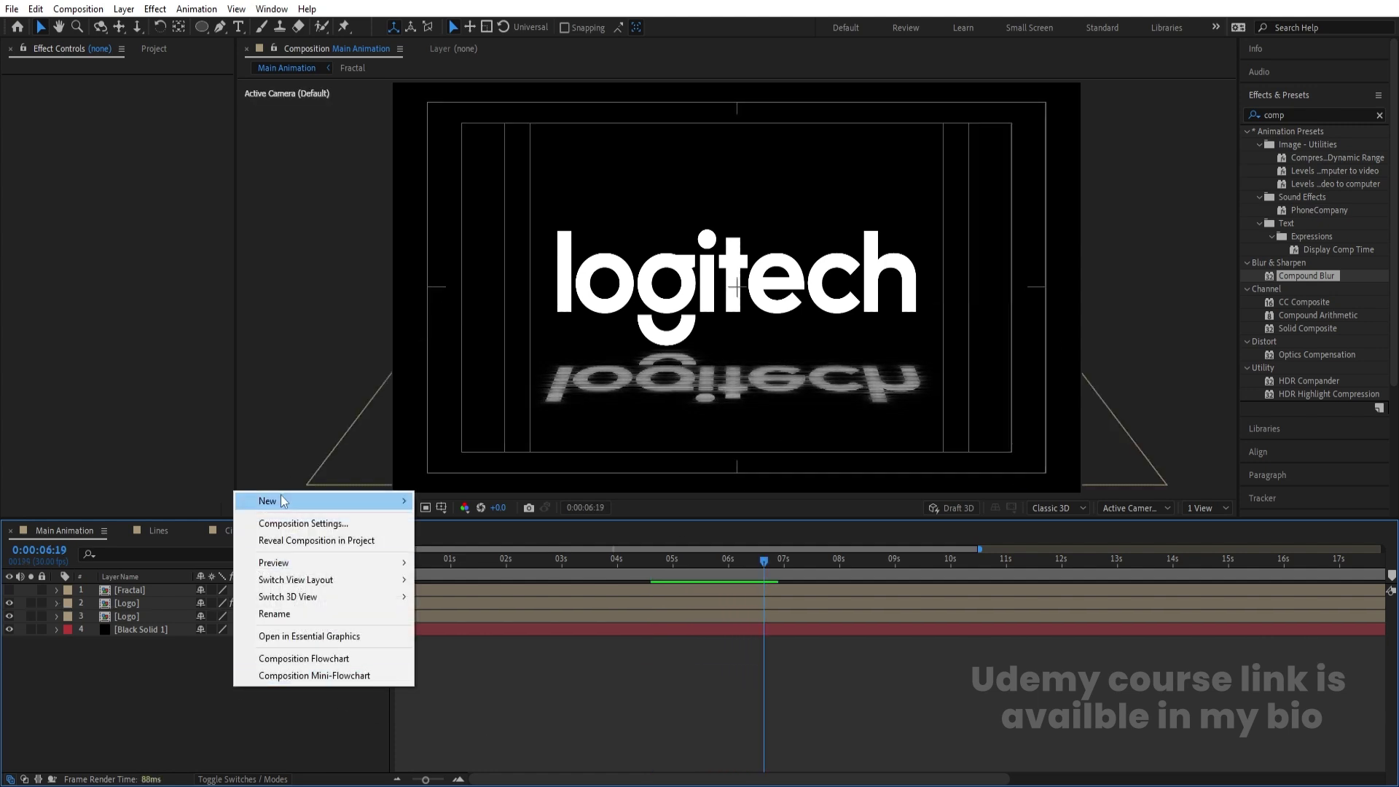
pyautogui.moveTo(284, 501)
pyautogui.click(470, 626)
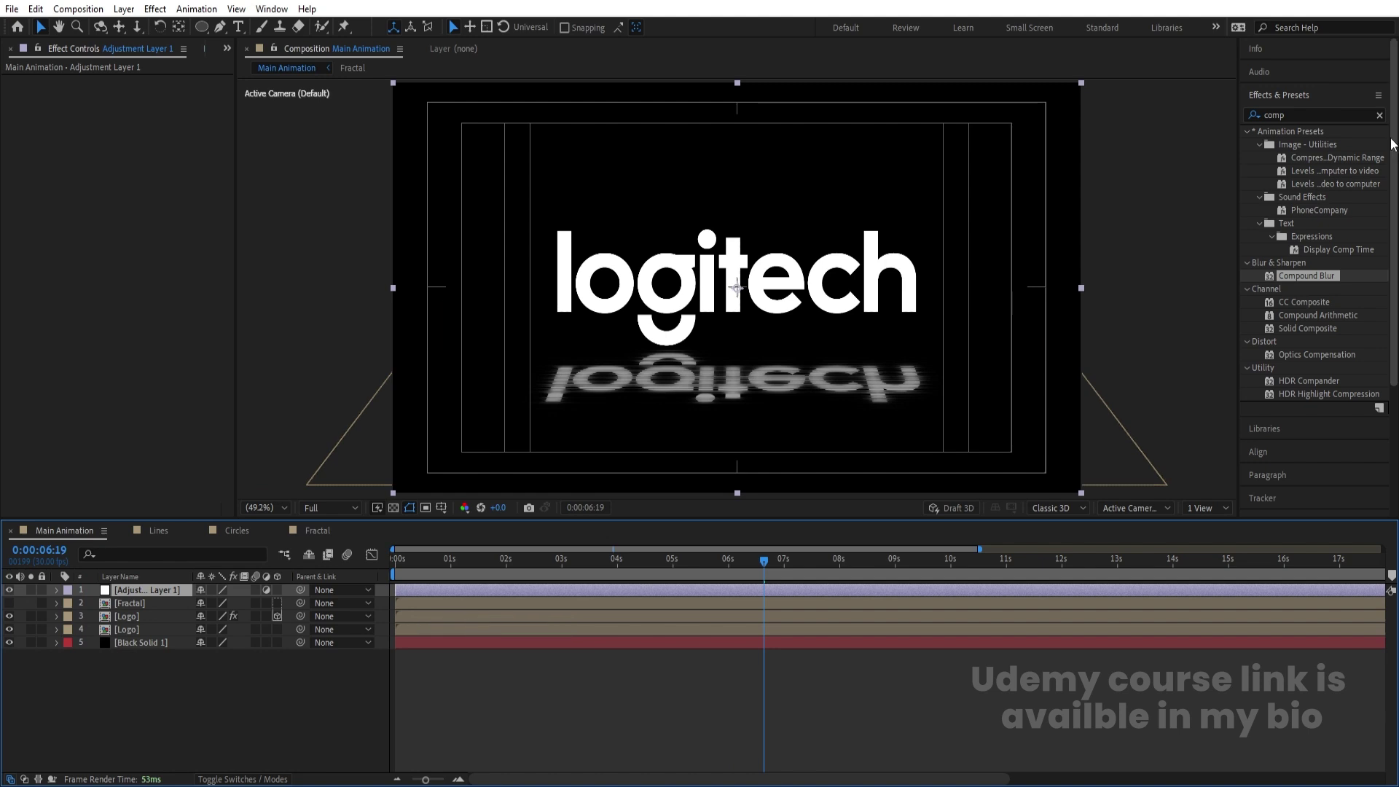
pyautogui.click(1319, 115)
pyautogui.write('glow')
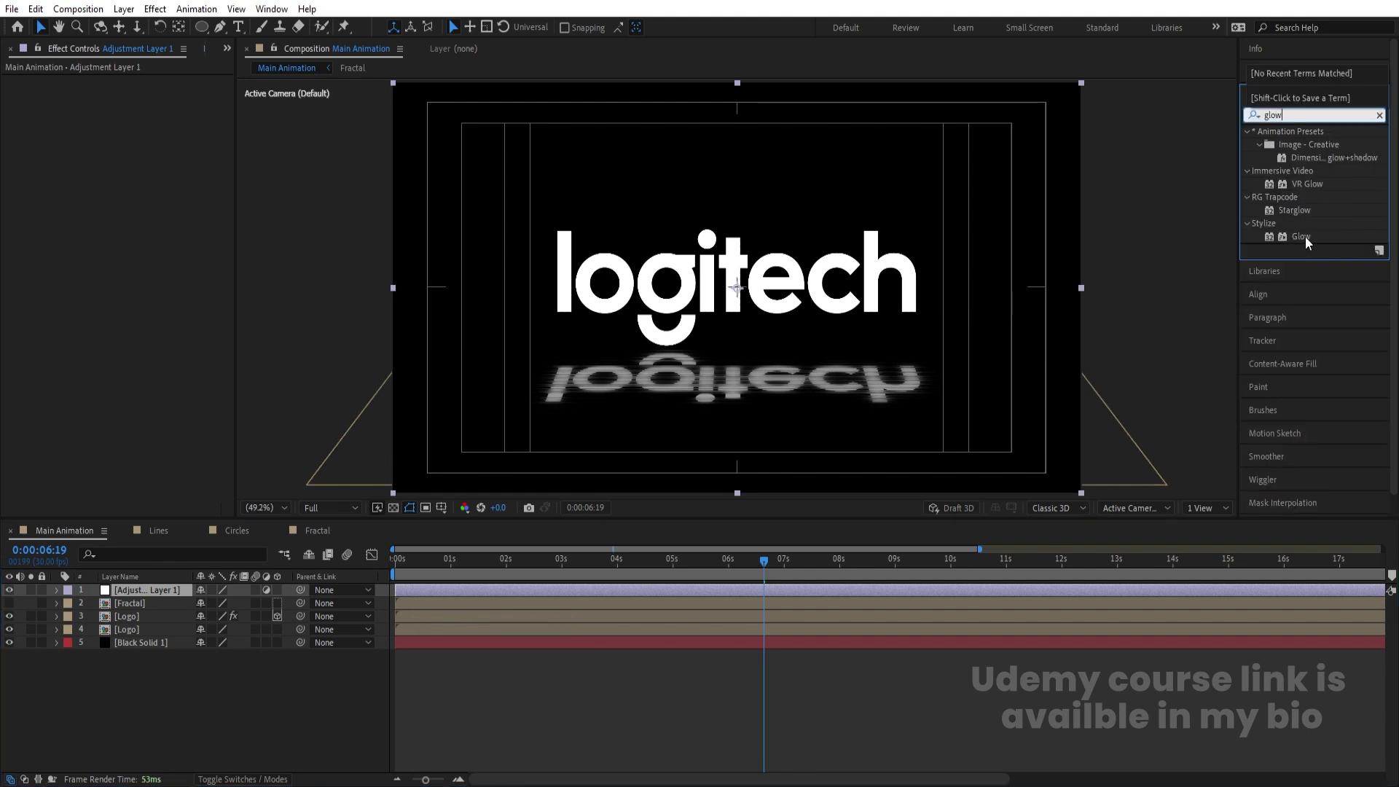
pyautogui.doubleClick(1302, 236)
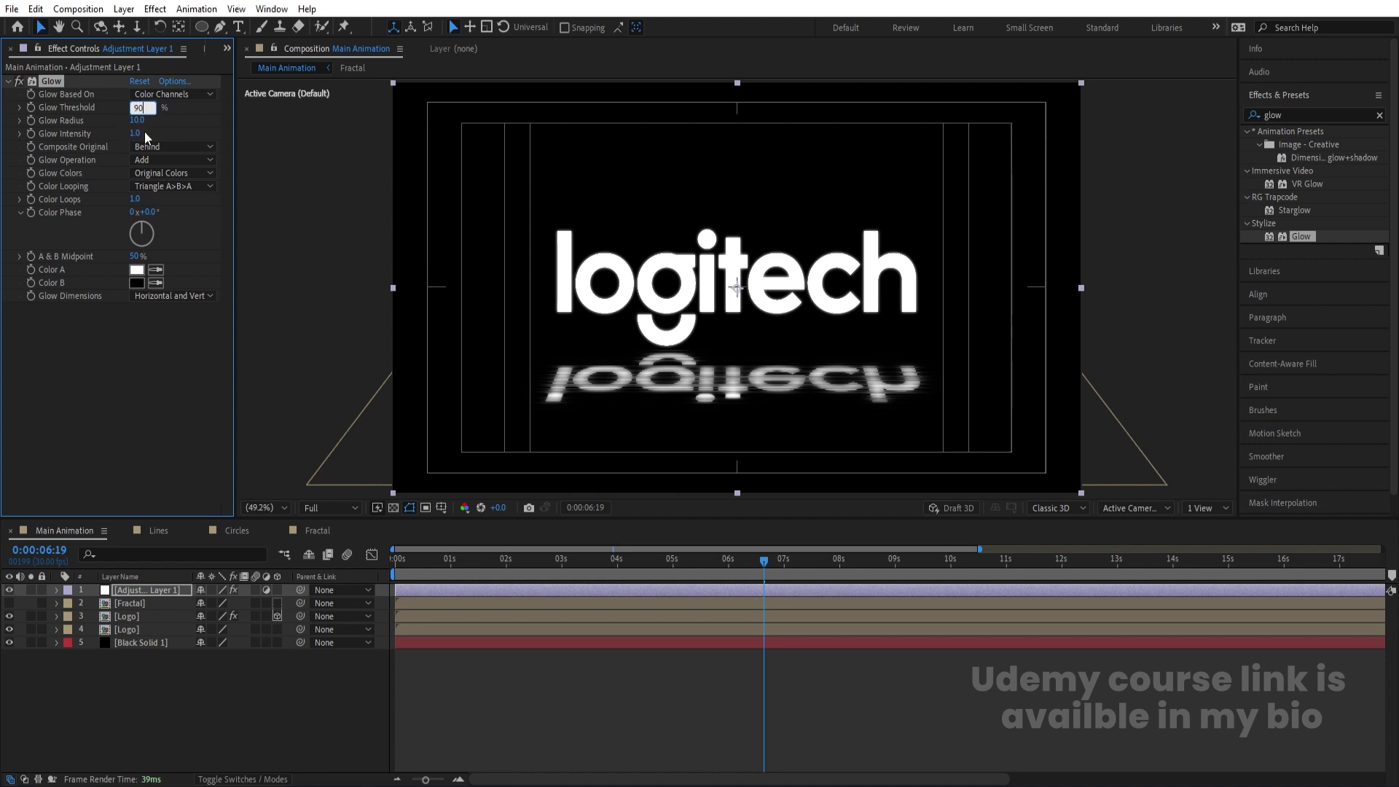
# Set the adjustment layer's glow threshold to 90%, glow radius to 100 and glow intensity to 0.2.
pyautogui.write('90')
pyautogui.press('Return')
pyautogui.press('Return')
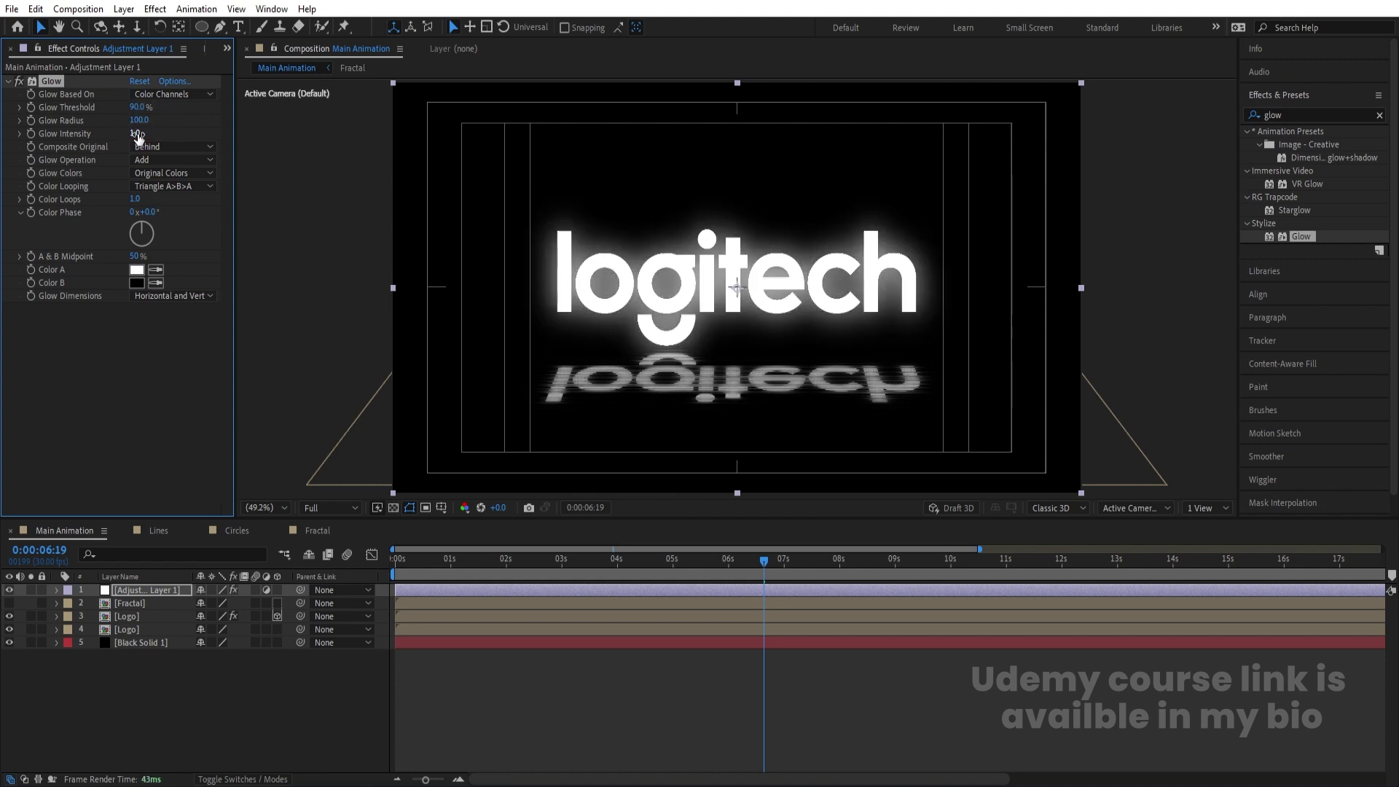
pyautogui.press('Return')
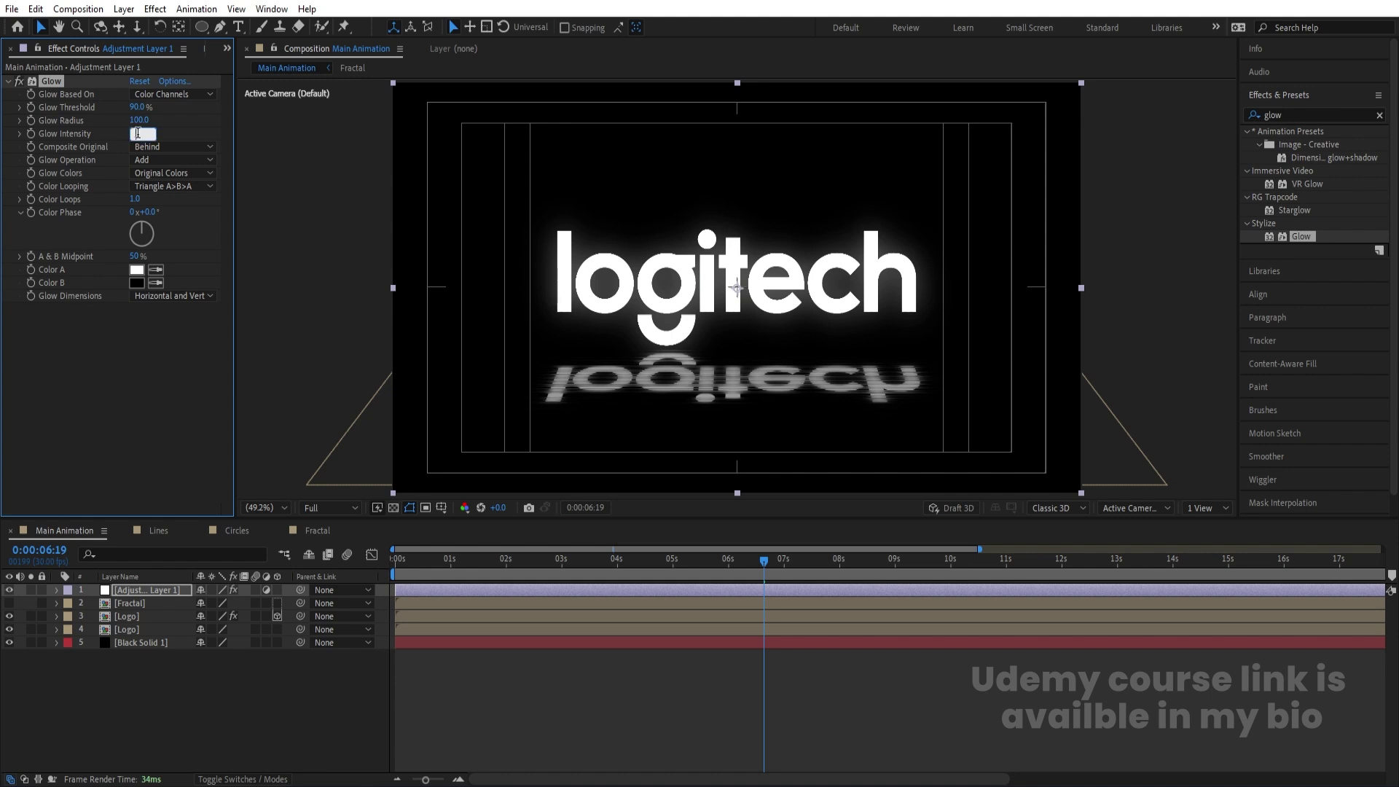
pyautogui.moveTo(138, 136); pyautogui.dragTo(131, 135)
# Preview the Main Animation composition from the start.
pyautogui.moveTo(428, 556); pyautogui.dragTo(333, 574)
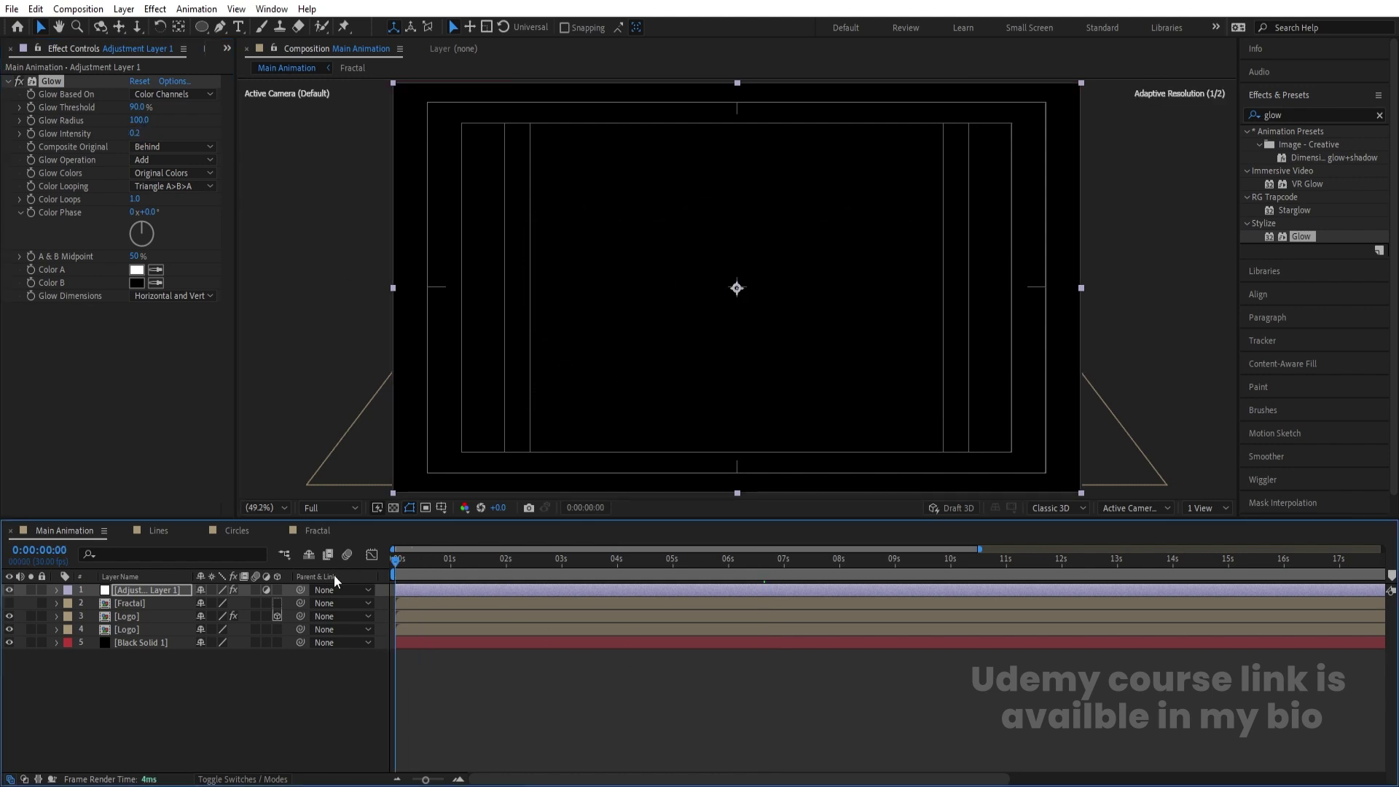
pyautogui.press('space')
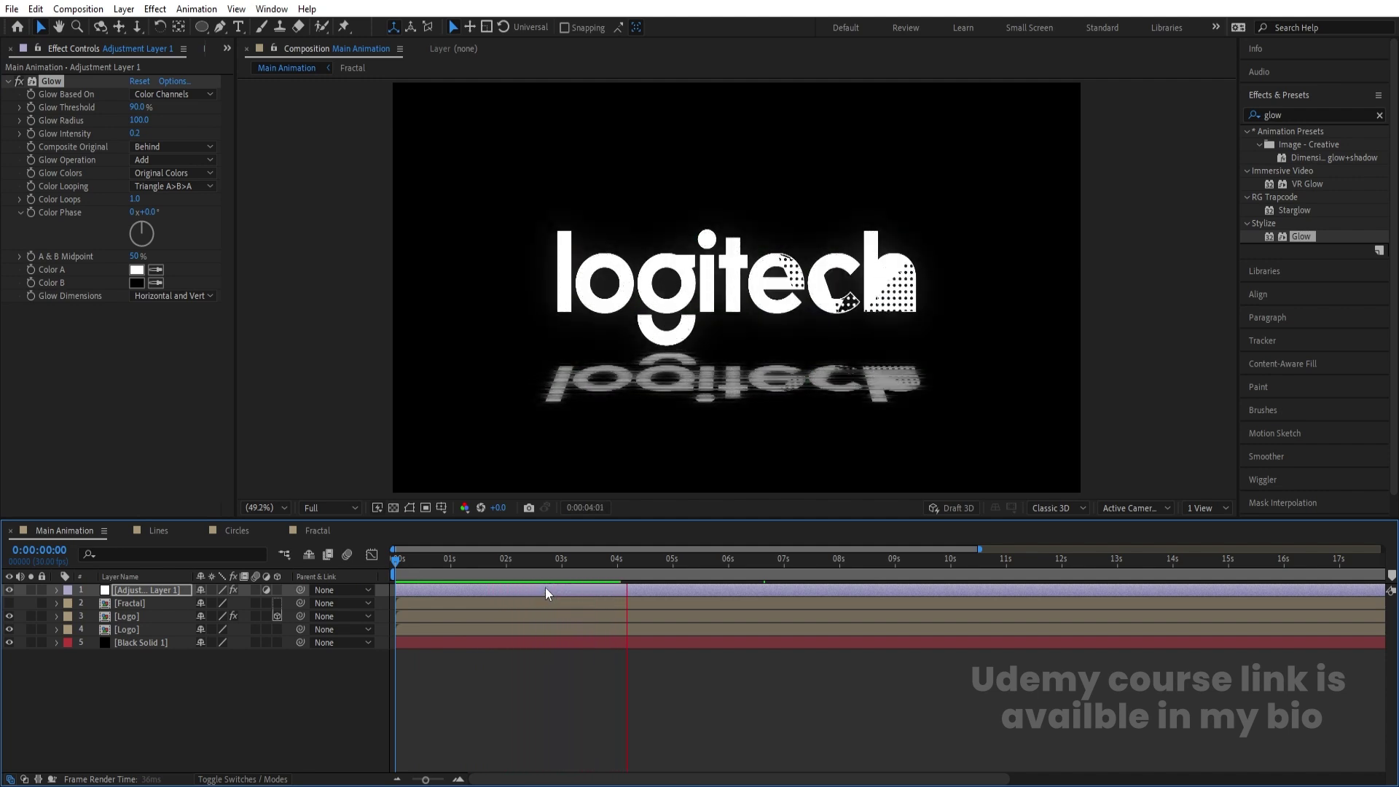
pyautogui.press('space')
pyautogui.press('Home')
pyautogui.press('space')
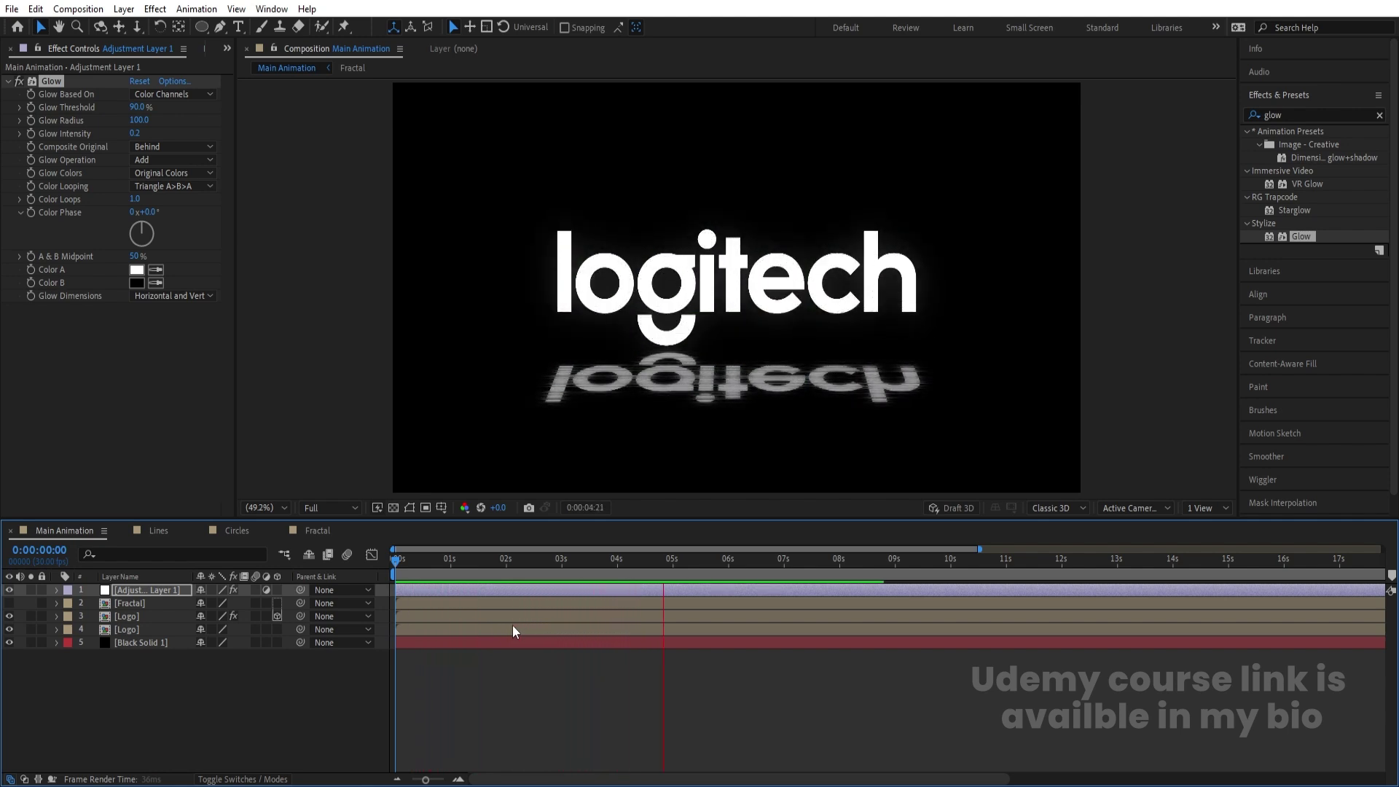
# End the running preview and create a null object above all layers in Main Animation.
pyautogui.press('space')
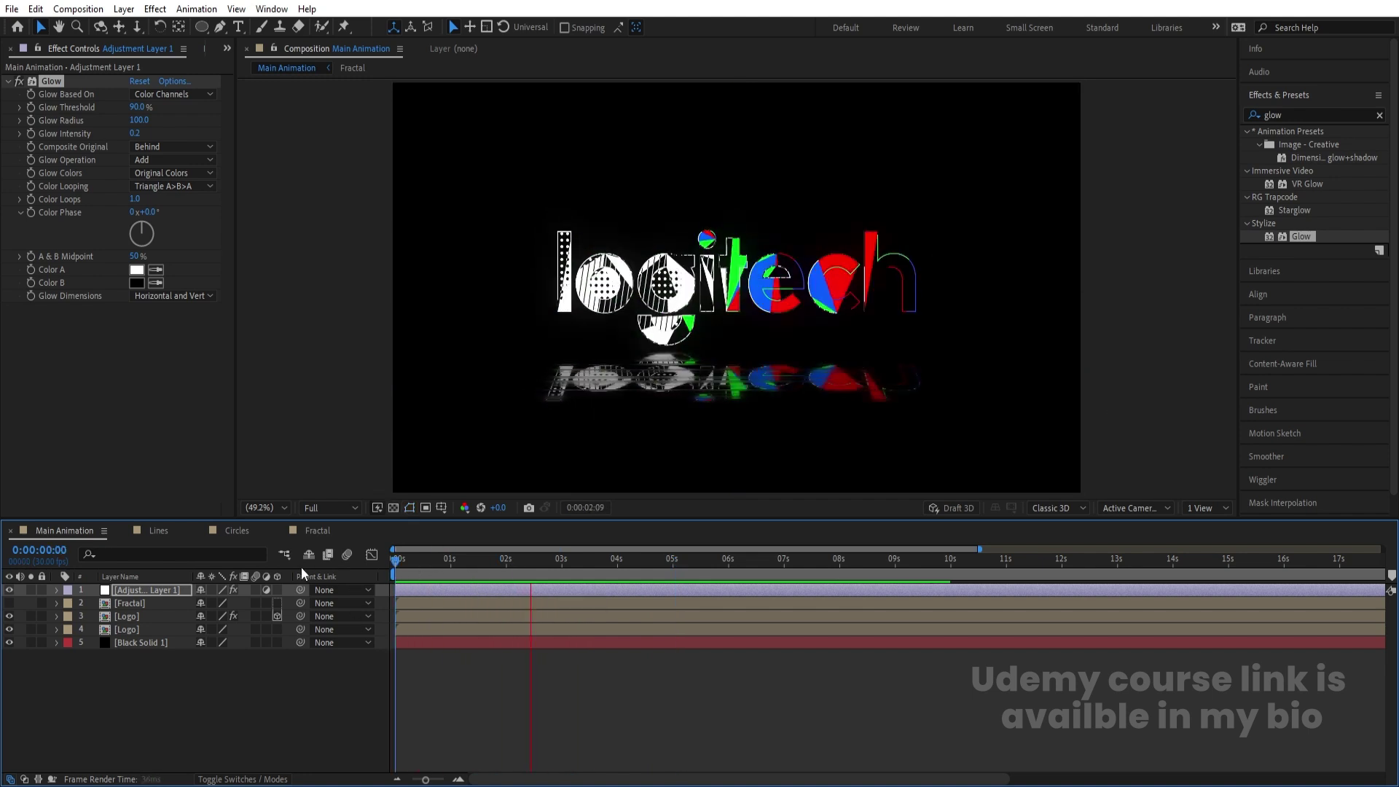
pyautogui.press('space')
pyautogui.click(195, 680)
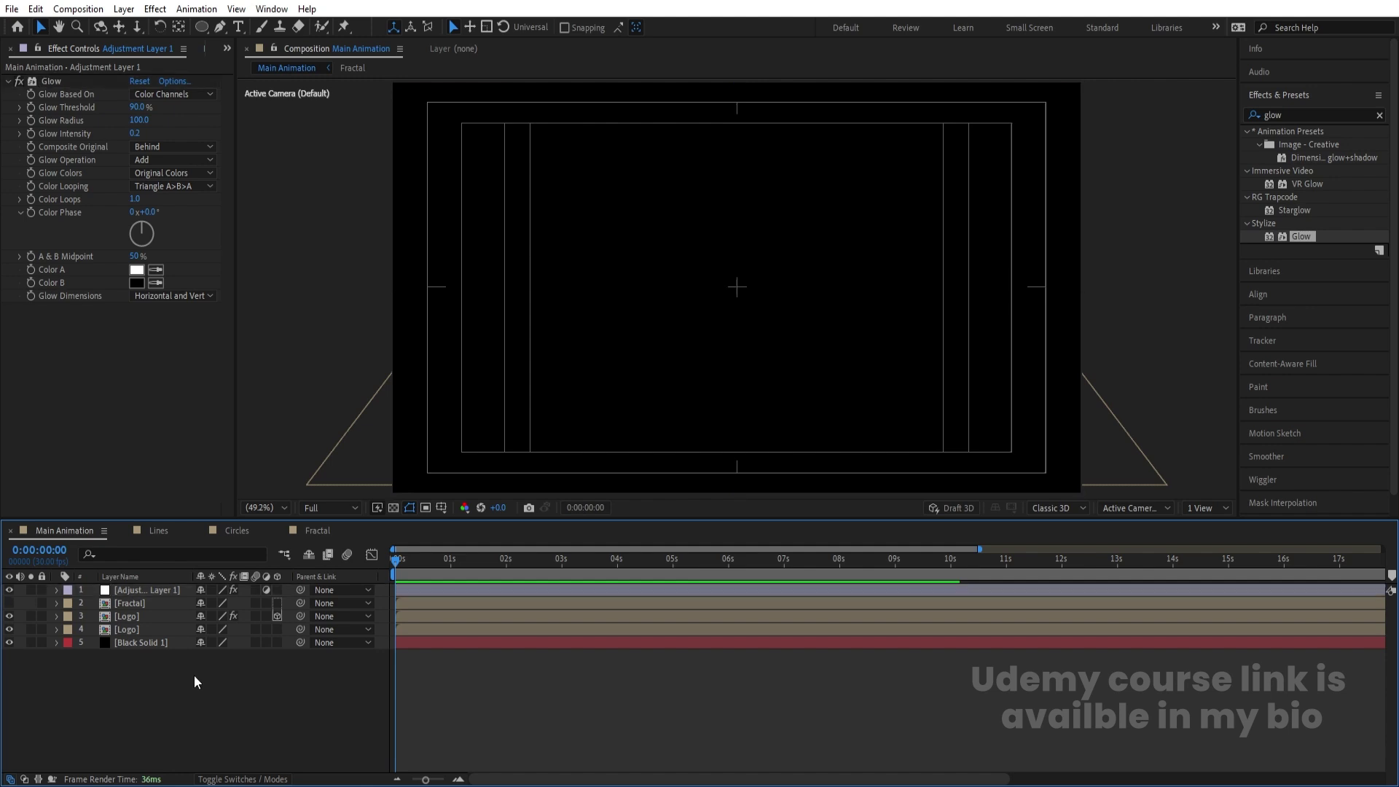
pyautogui.rightClick(193, 674)
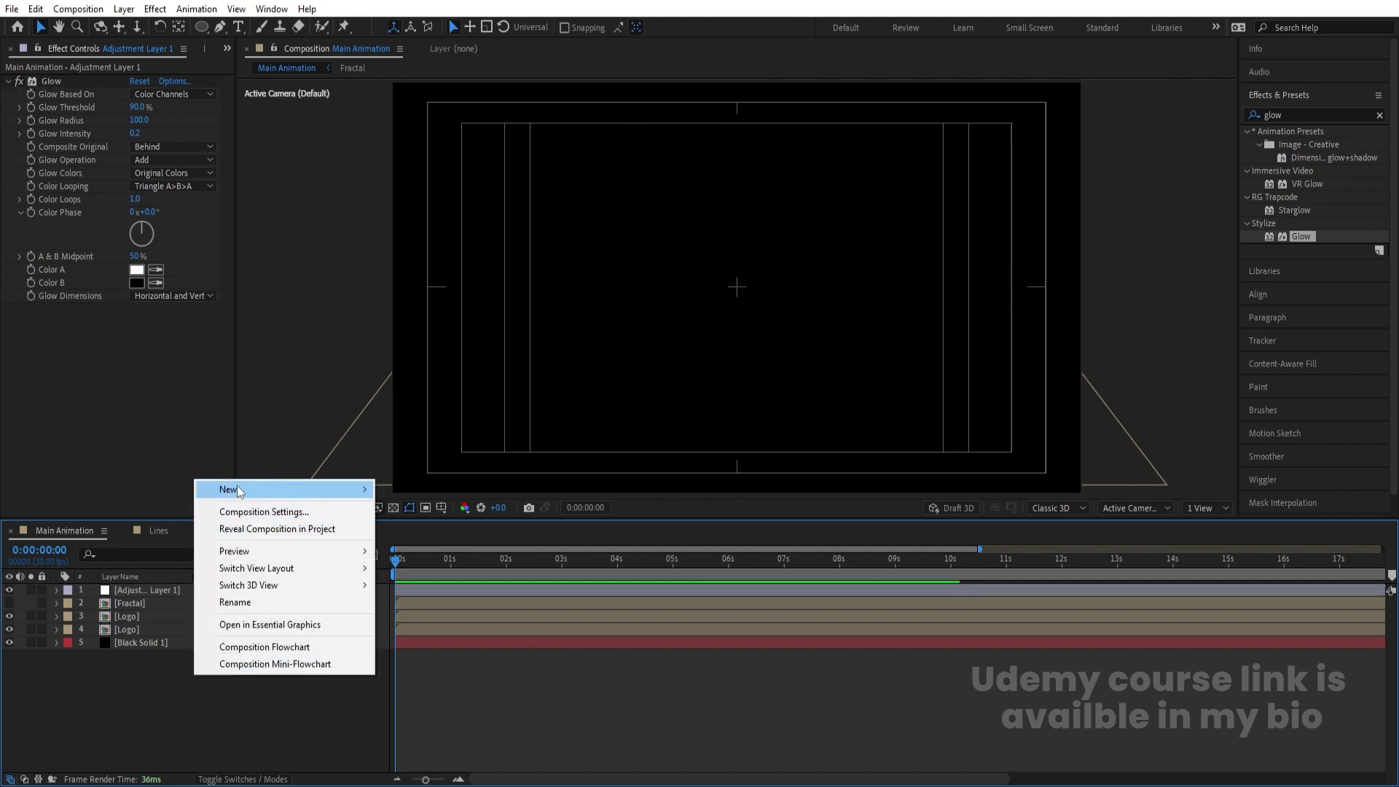
pyautogui.moveTo(240, 489)
pyautogui.click(418, 580)
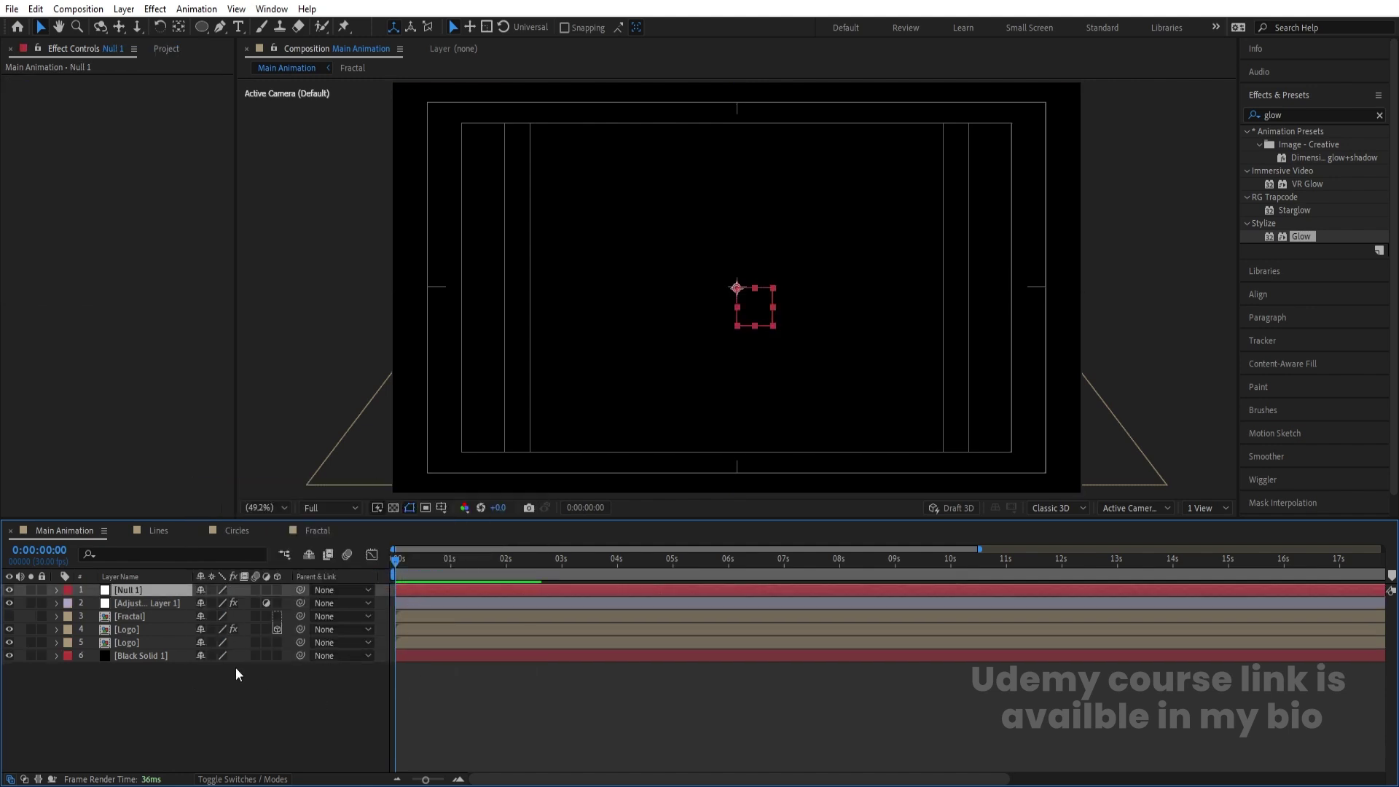
# Parent the Fractal layer and both Logo layers to the null object.
pyautogui.click(147, 616)
pyautogui.keyDown('shift'); pyautogui.click(141, 644); pyautogui.keyUp('shift')
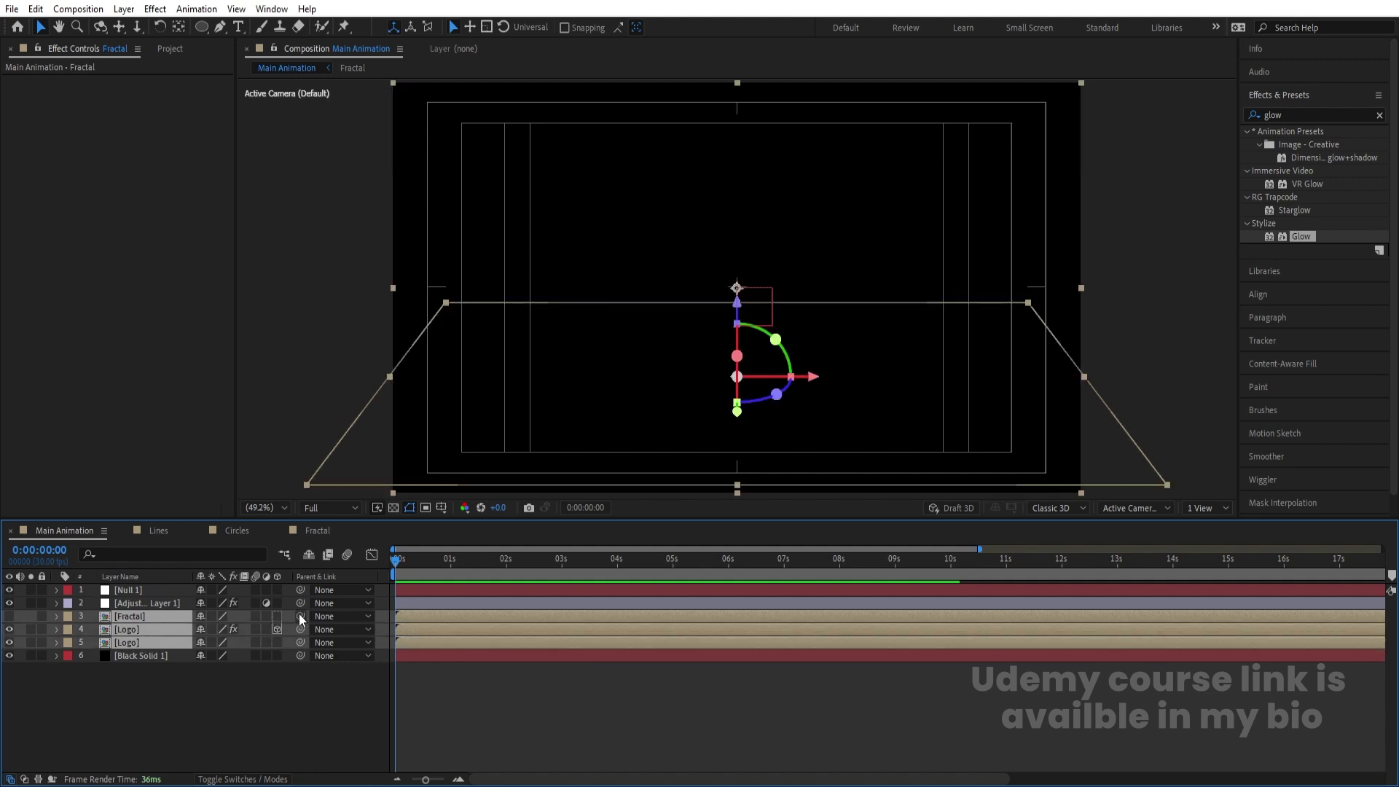
pyautogui.moveTo(299, 615); pyautogui.dragTo(144, 588)
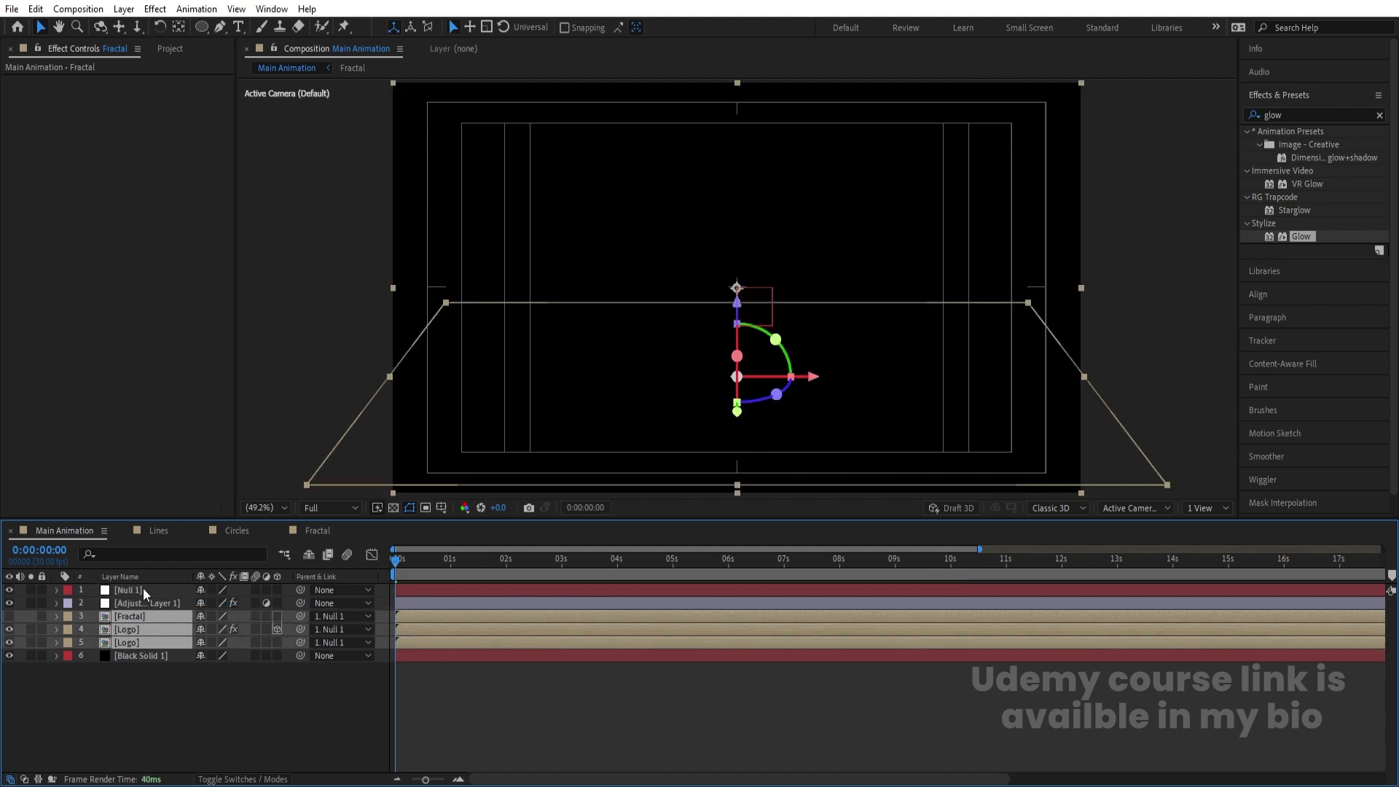
# Animate the null's Scale with a keyframe at 0 seconds and a second keyframe of 85% at 7 seconds.
pyautogui.click(143, 587)
pyautogui.press('s')
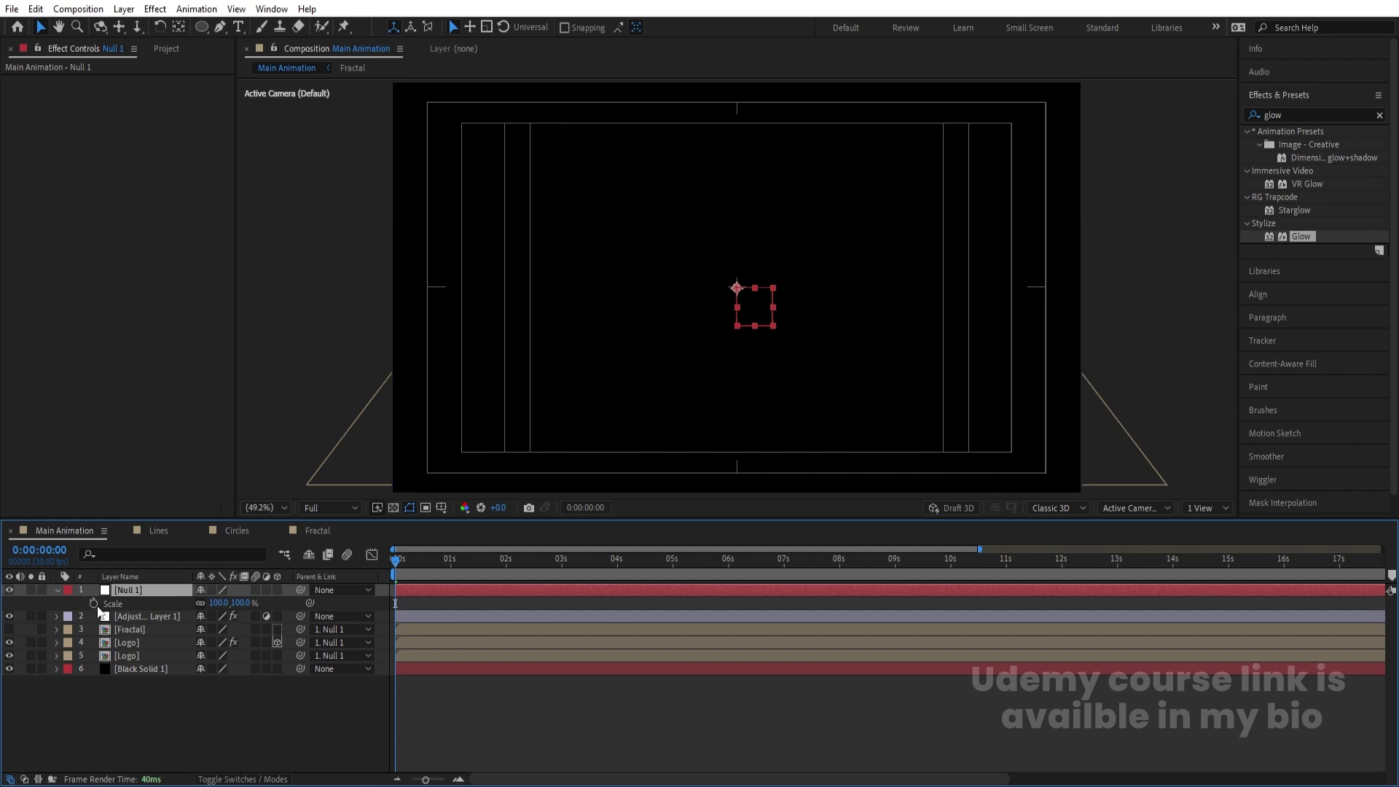
pyautogui.click(93, 604)
pyautogui.moveTo(525, 566); pyautogui.dragTo(785, 570)
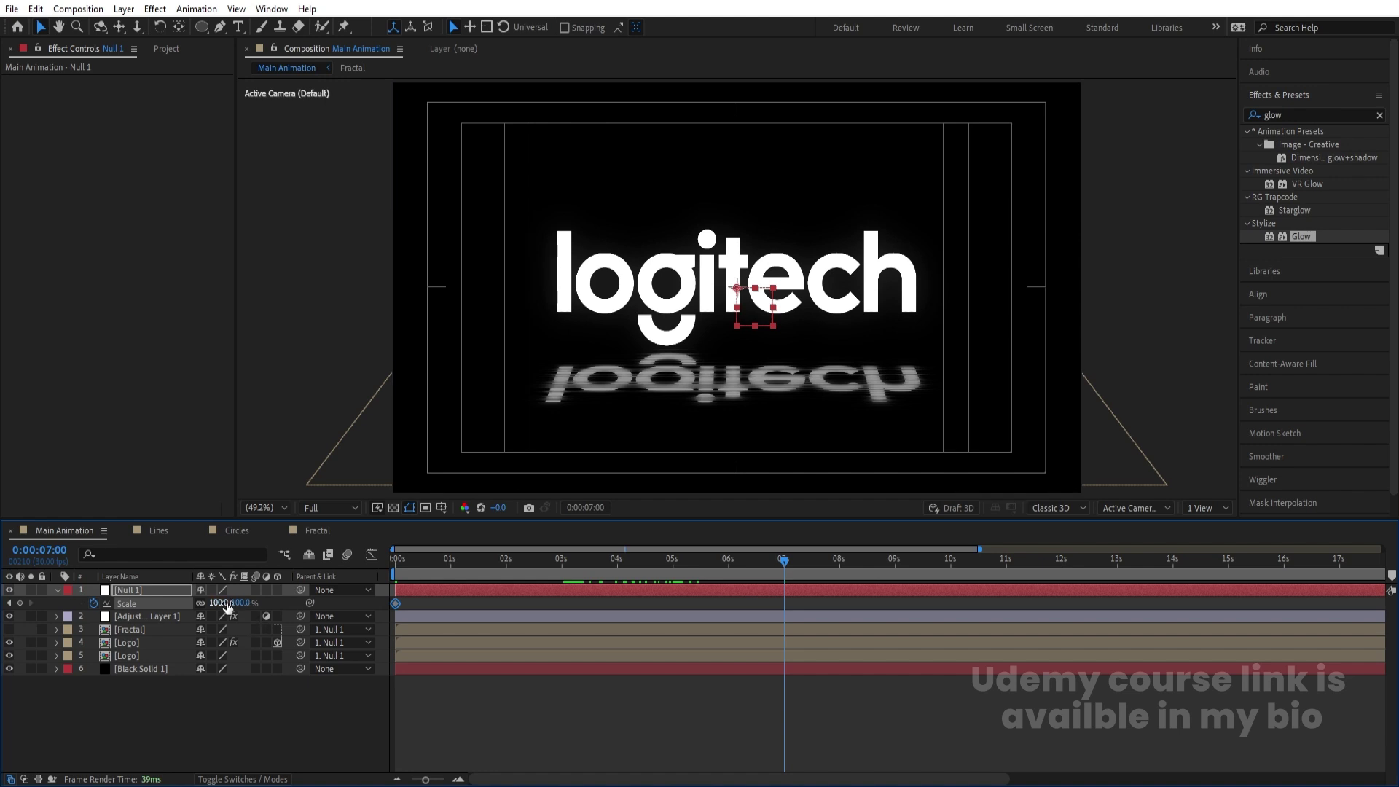
pyautogui.write('85')
pyautogui.press('Return')
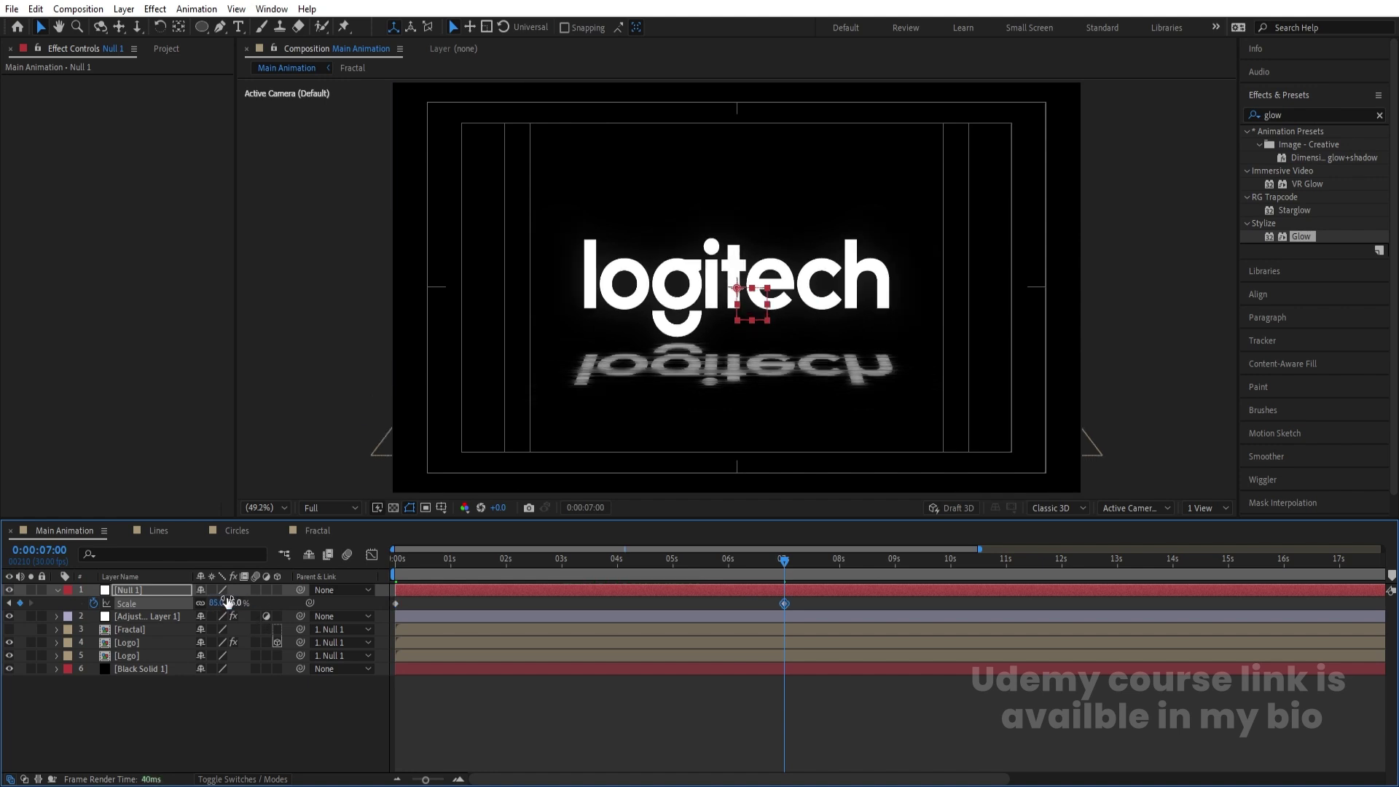
# End the work area at 7 seconds and preview the logo's scale animation from the start.
pyautogui.press('space')
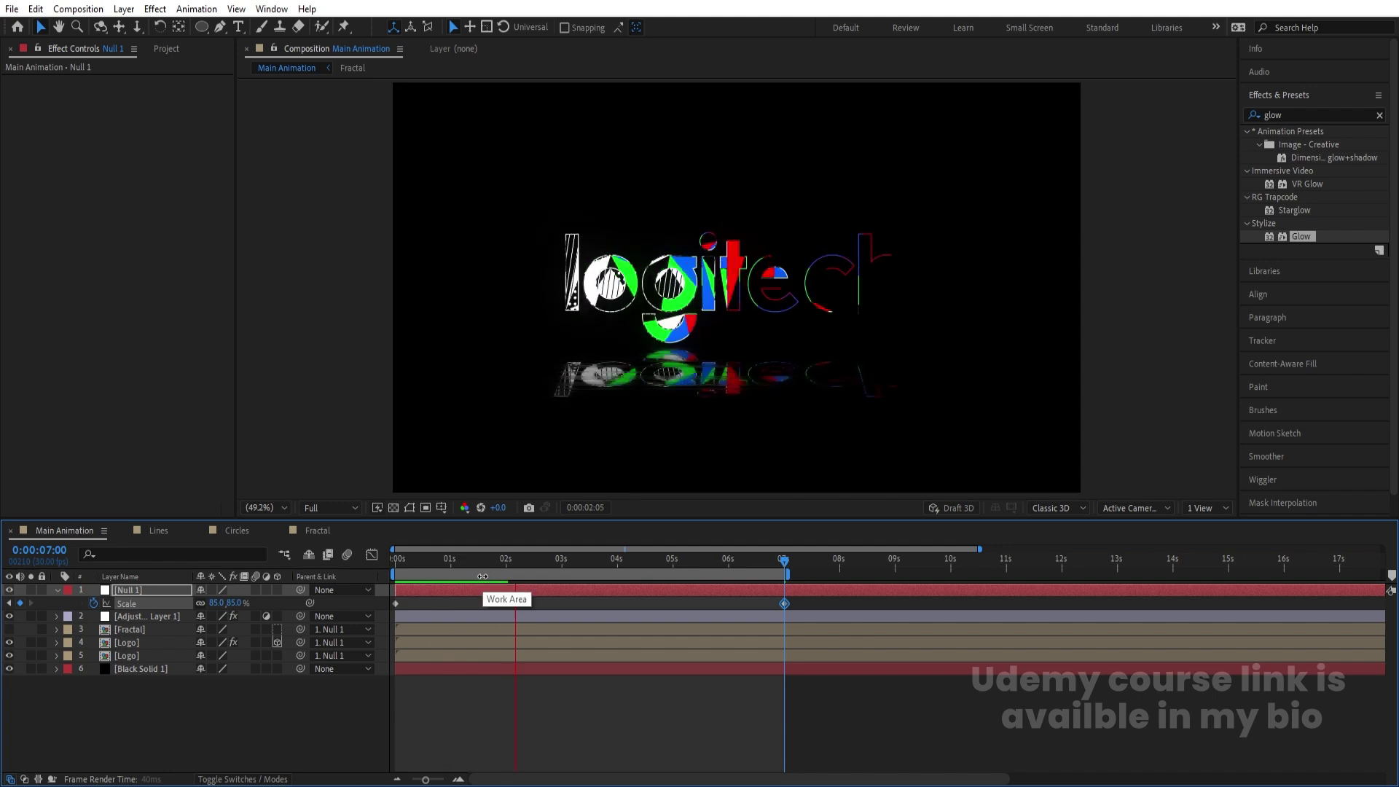
pyautogui.moveTo(482, 565); pyautogui.dragTo(349, 567)
pyautogui.press('space')
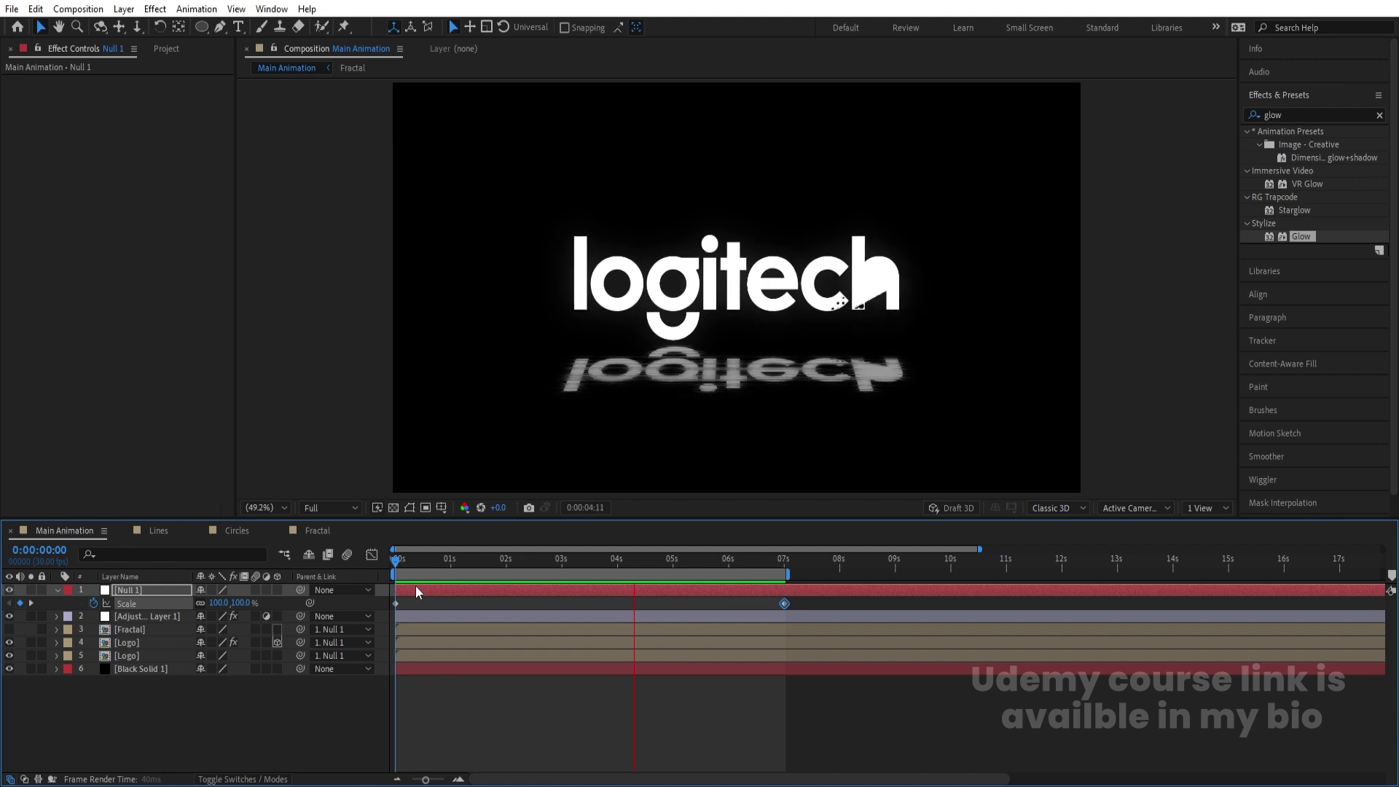
pyautogui.press('space')
pyautogui.press('space')
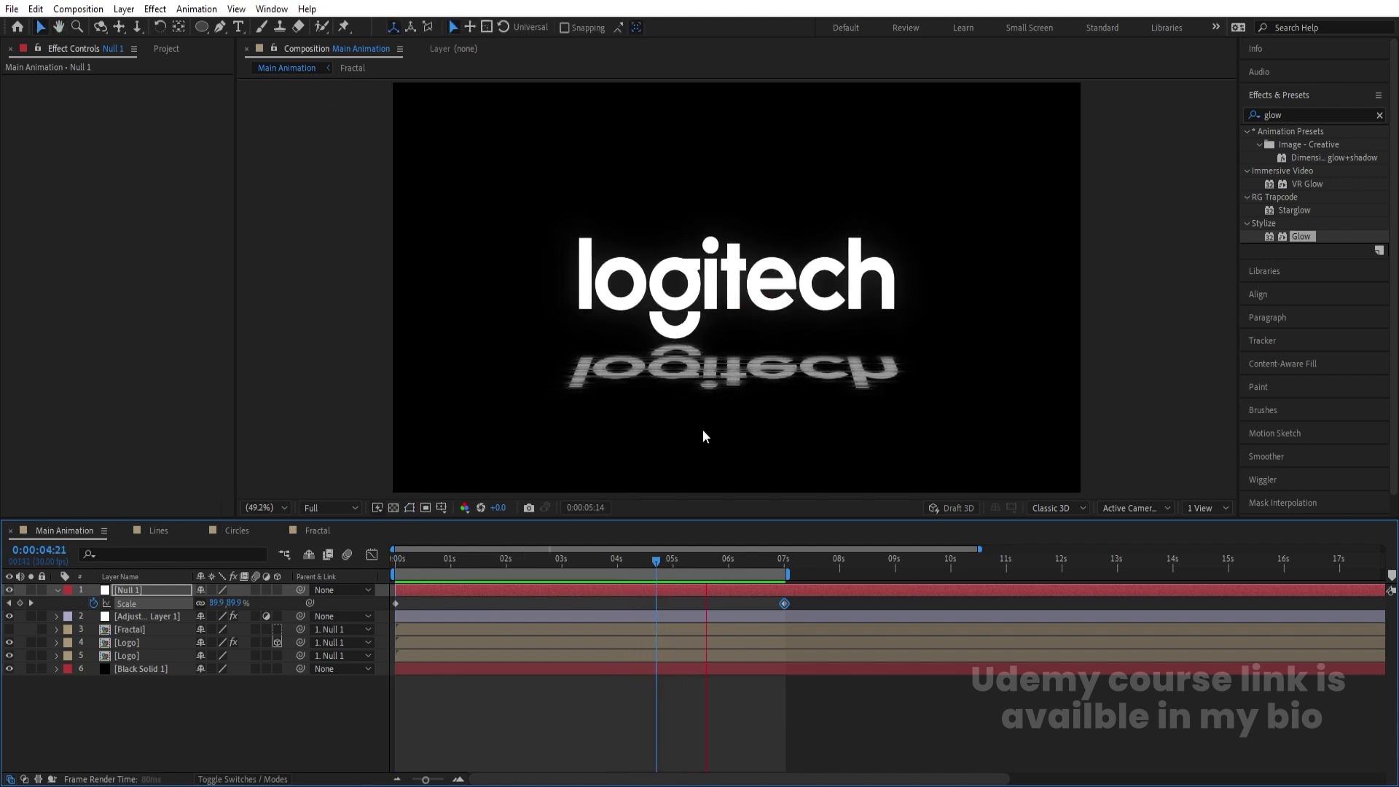
pyautogui.press('space')
# Add the expression wiggle(3,3) to the null's Position and preview the Main Animation composition.
pyautogui.press('p')
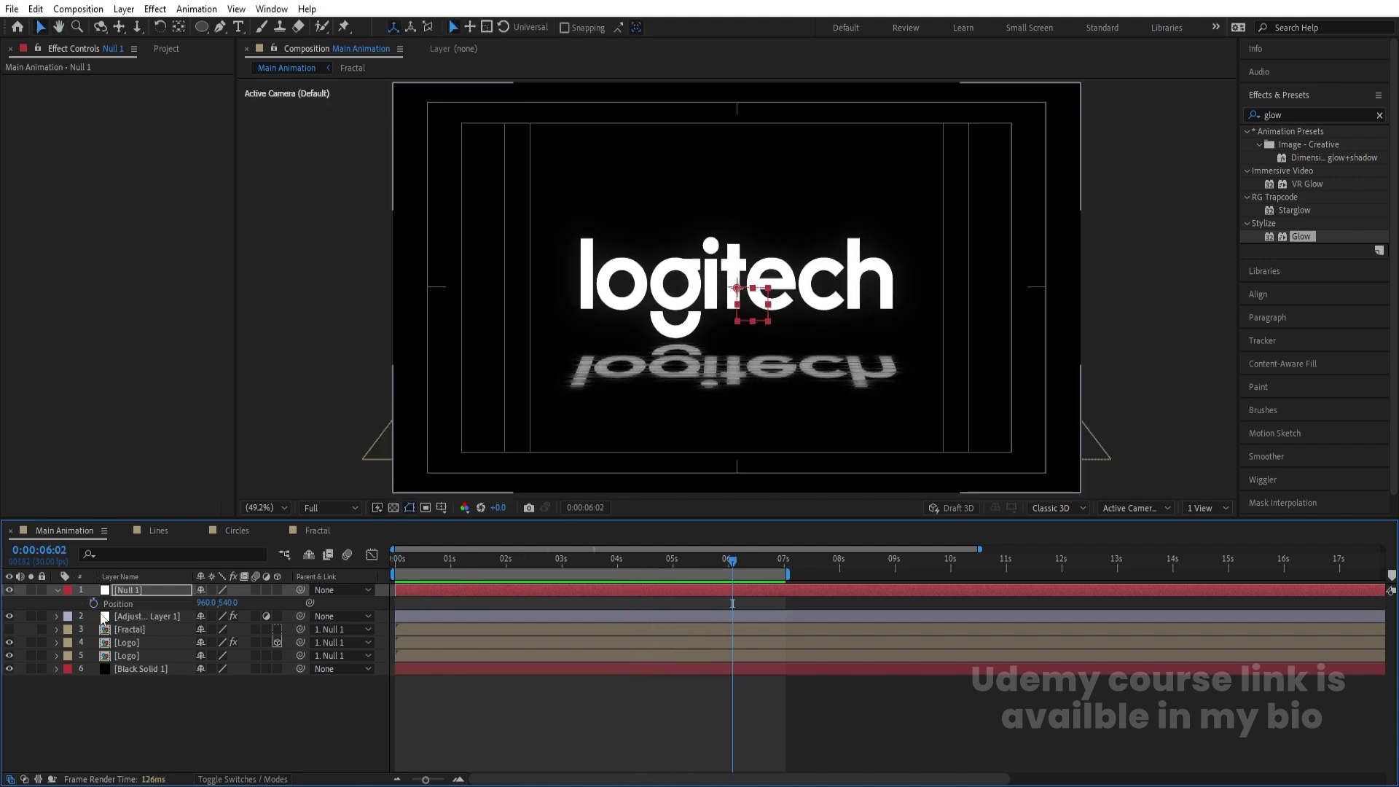
pyautogui.keyDown('alt'); pyautogui.click(95, 603); pyautogui.keyUp('alt')
pyautogui.write('wigg')
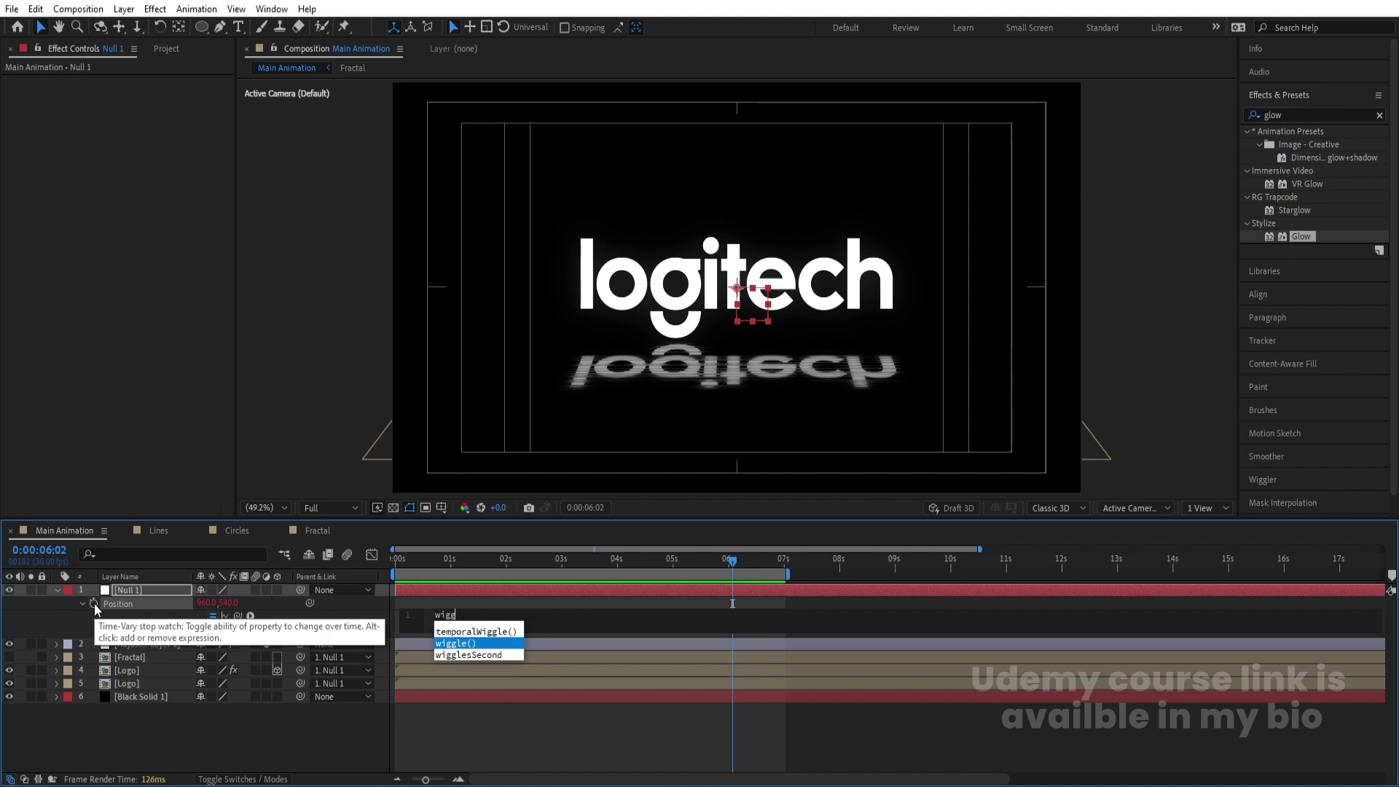
pyautogui.press('Return')
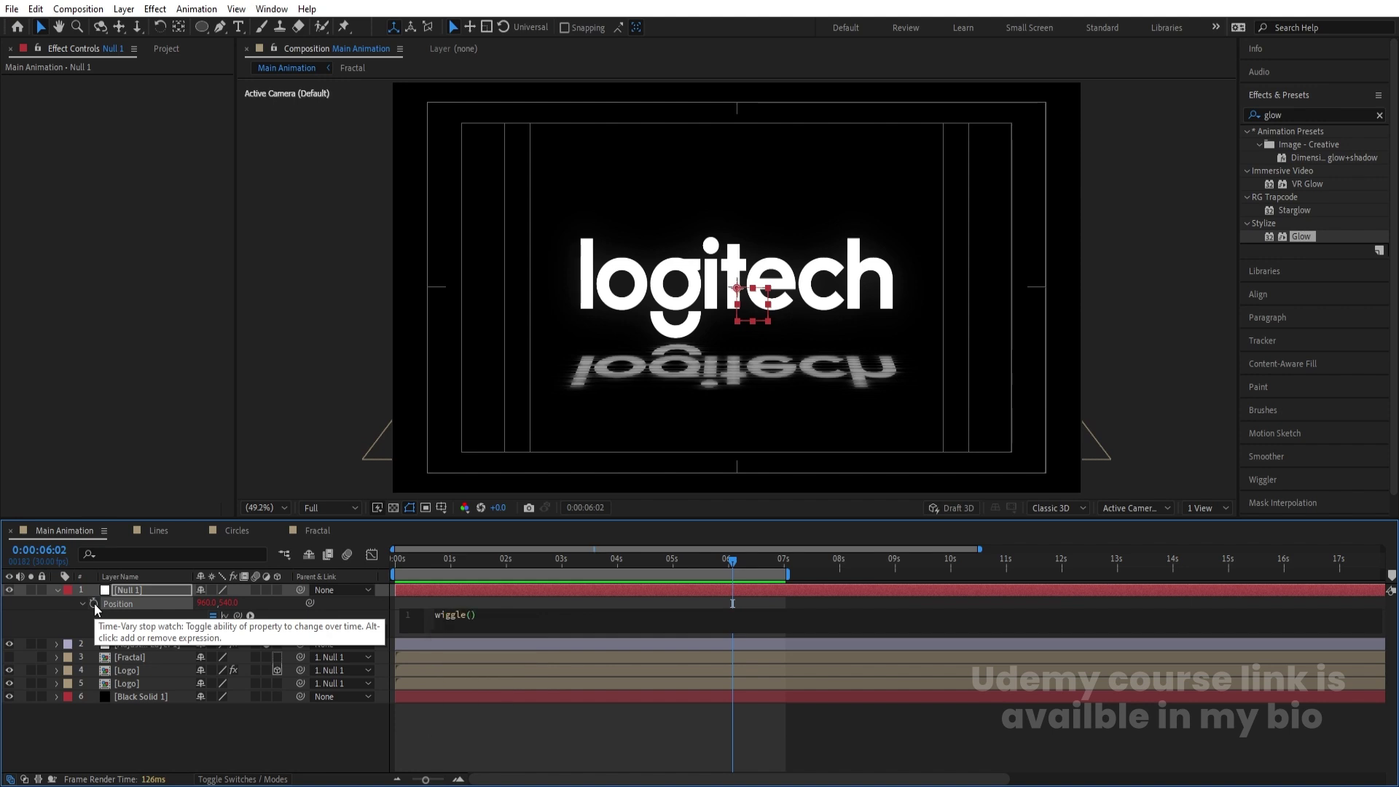
pyautogui.click(486, 741)
pyautogui.press('space')
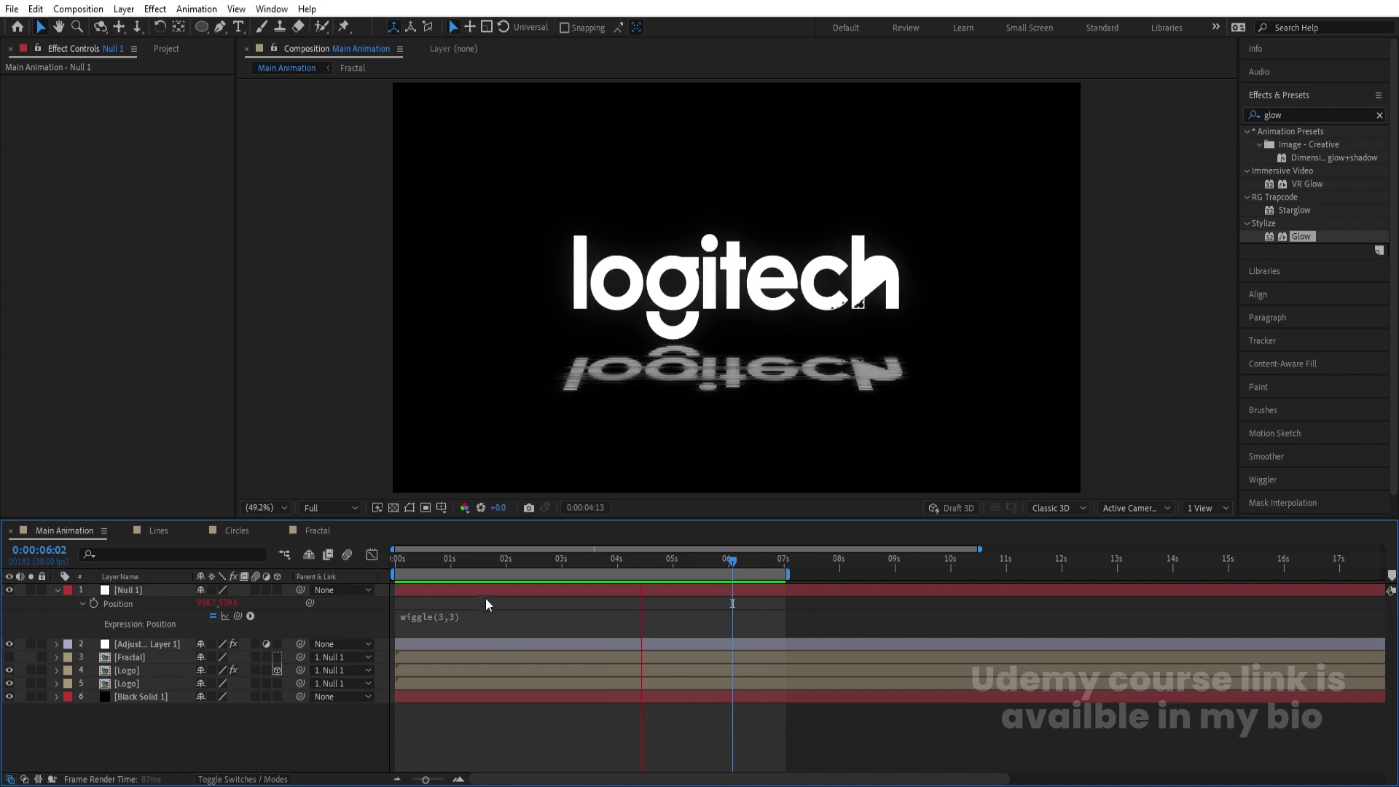
pyautogui.press('space')
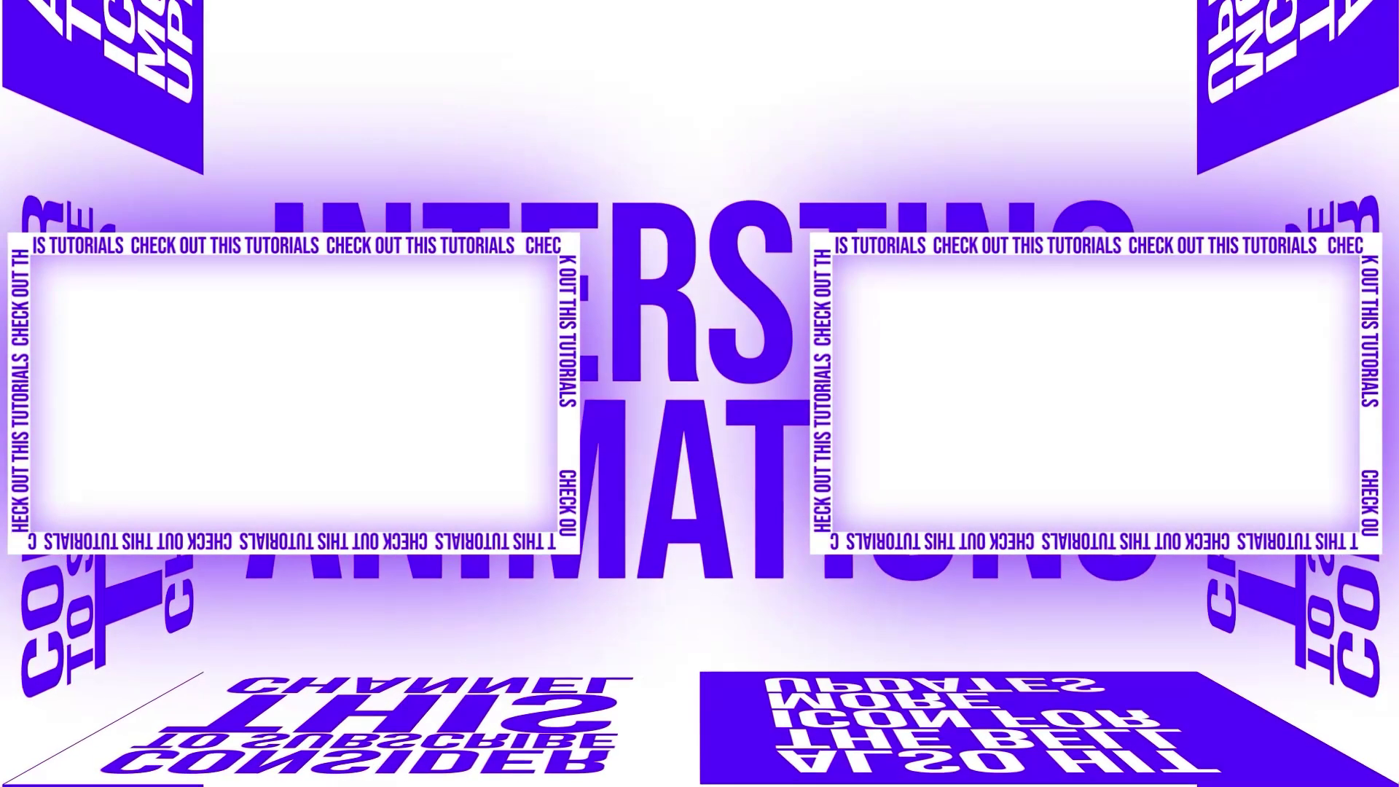